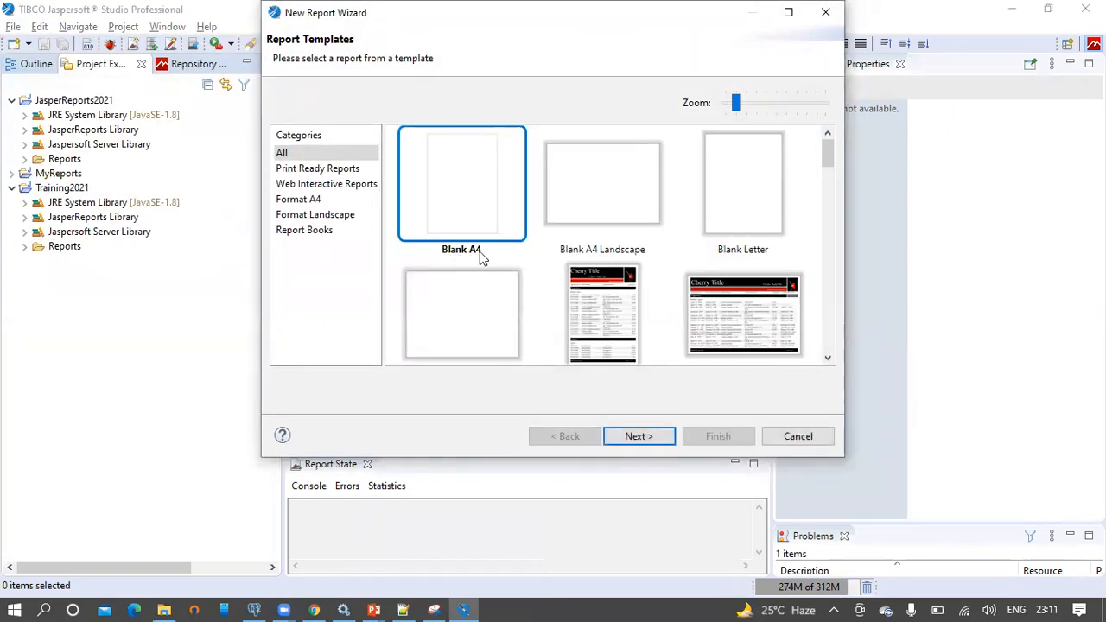
# Start a Blank A4 report saved in the JasperReports2021/Reports folder
pyautogui.click(640, 438)
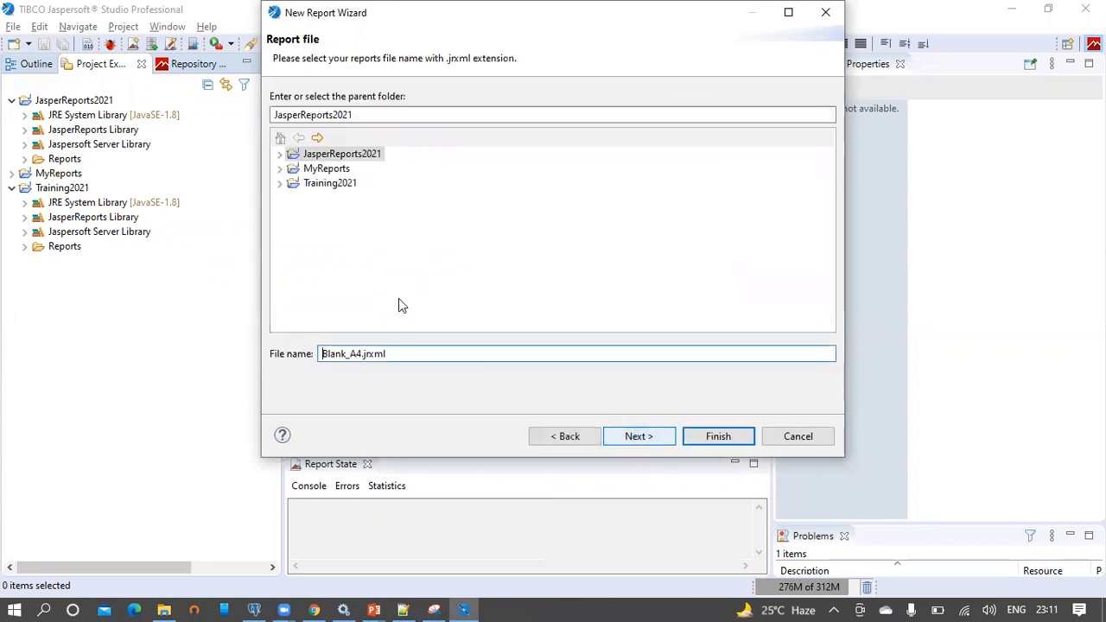
pyautogui.click(280, 154)
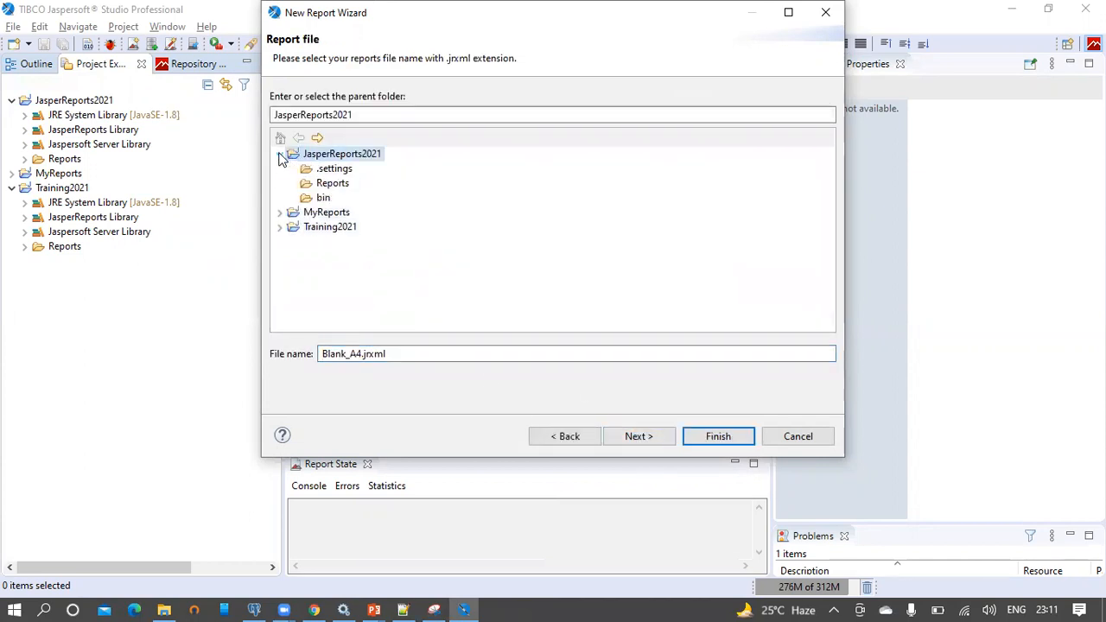
pyautogui.click(329, 182)
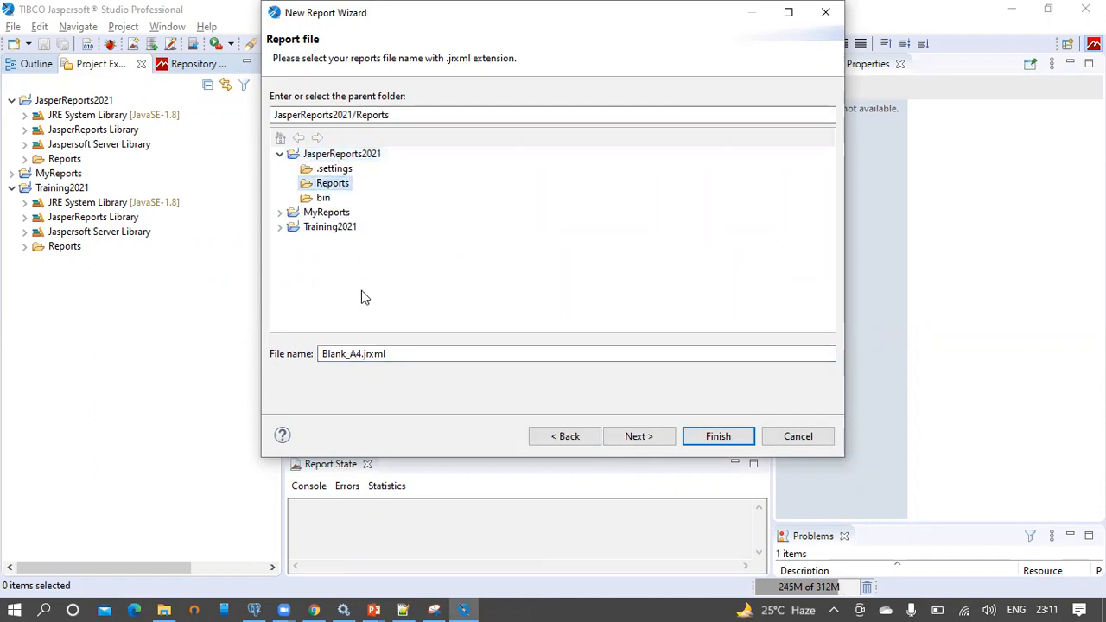
# Name the report file with the parent report title copied from pgAdmin
pyautogui.click(257, 609)
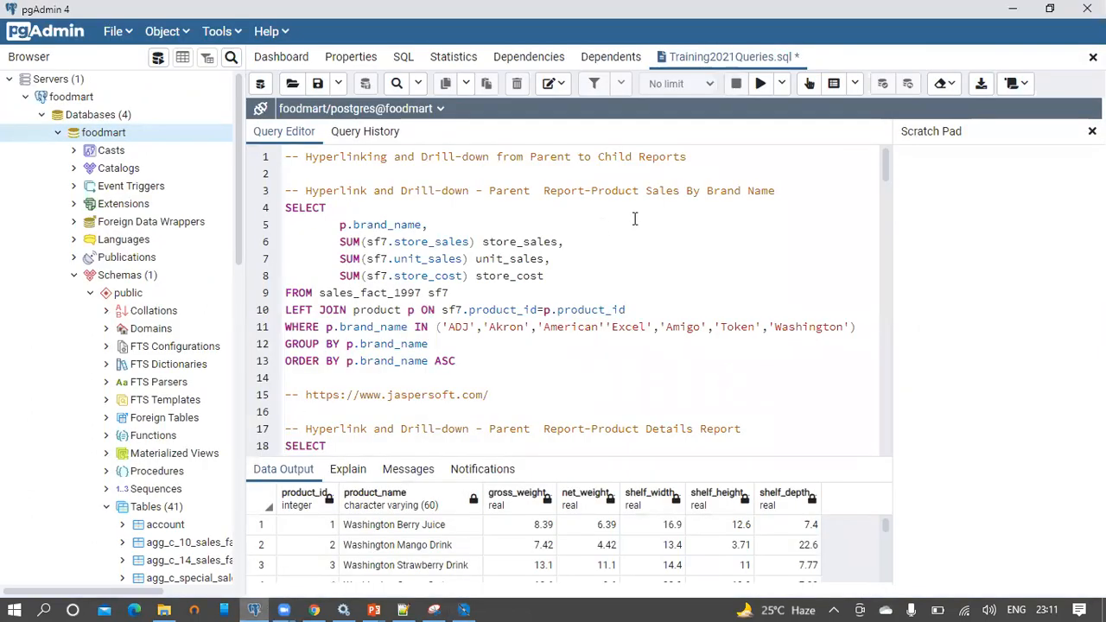
pyautogui.moveTo(779, 196); pyautogui.dragTo(291, 190)
pyautogui.hotkey('ctrl', 'c')
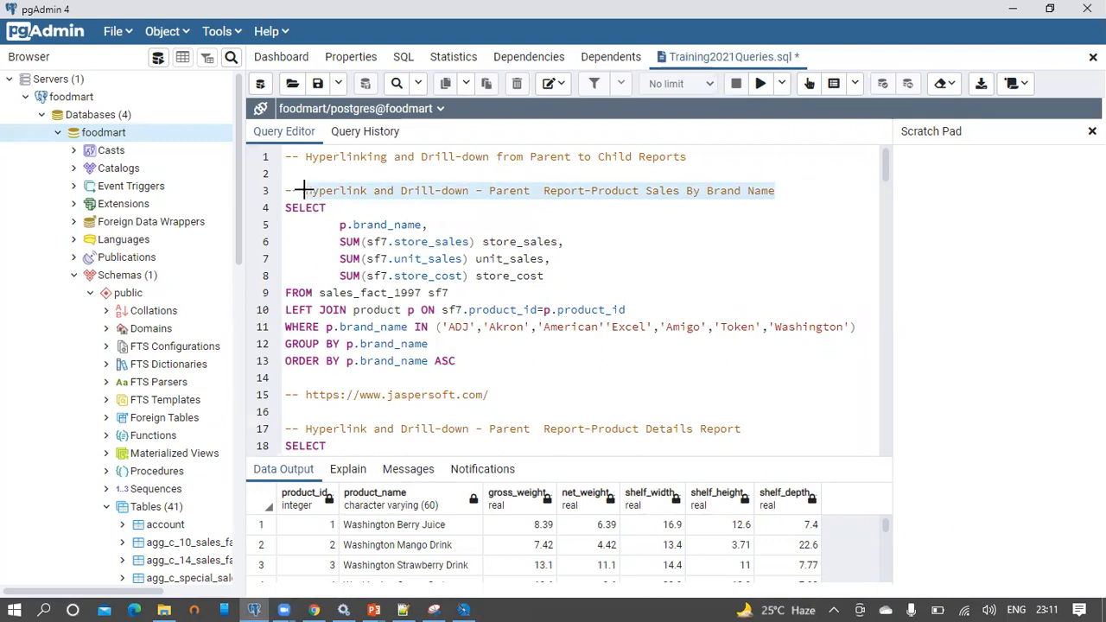
pyautogui.hotkey('alt', 'Tab')
pyautogui.moveTo(362, 353); pyautogui.dragTo(302, 355)
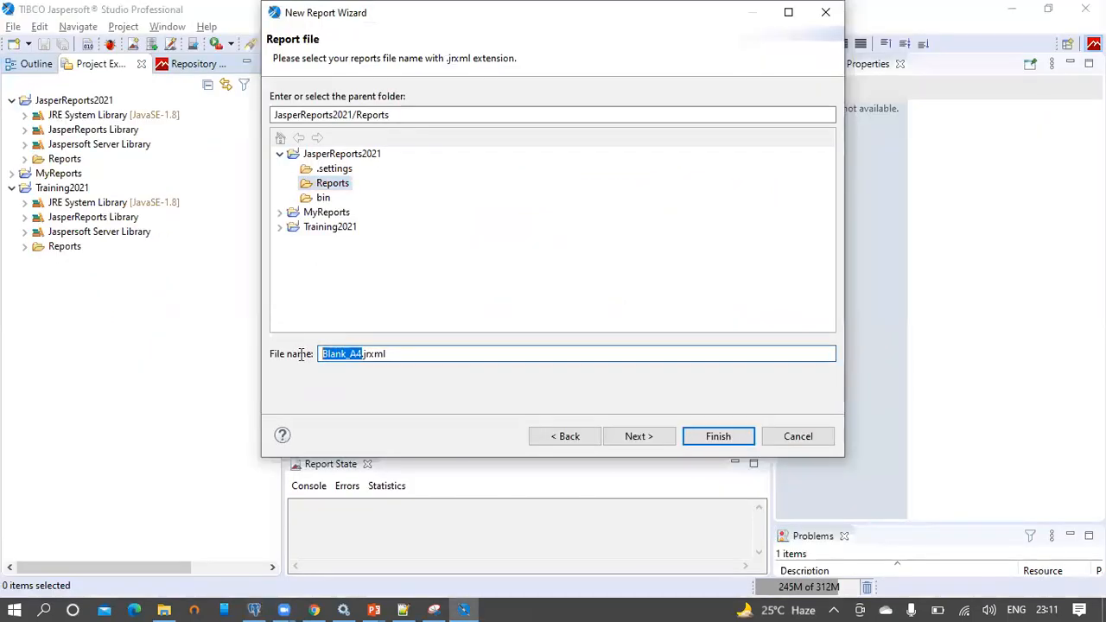
pyautogui.hotkey('ctrl', 'v')
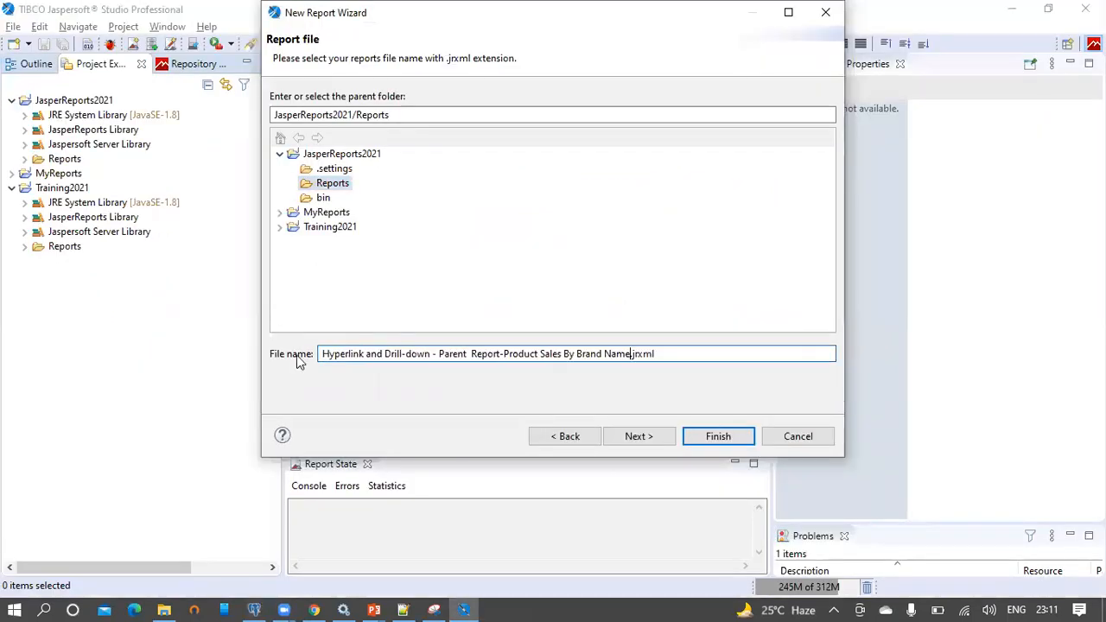
pyautogui.click(644, 438)
pyautogui.click(433, 99)
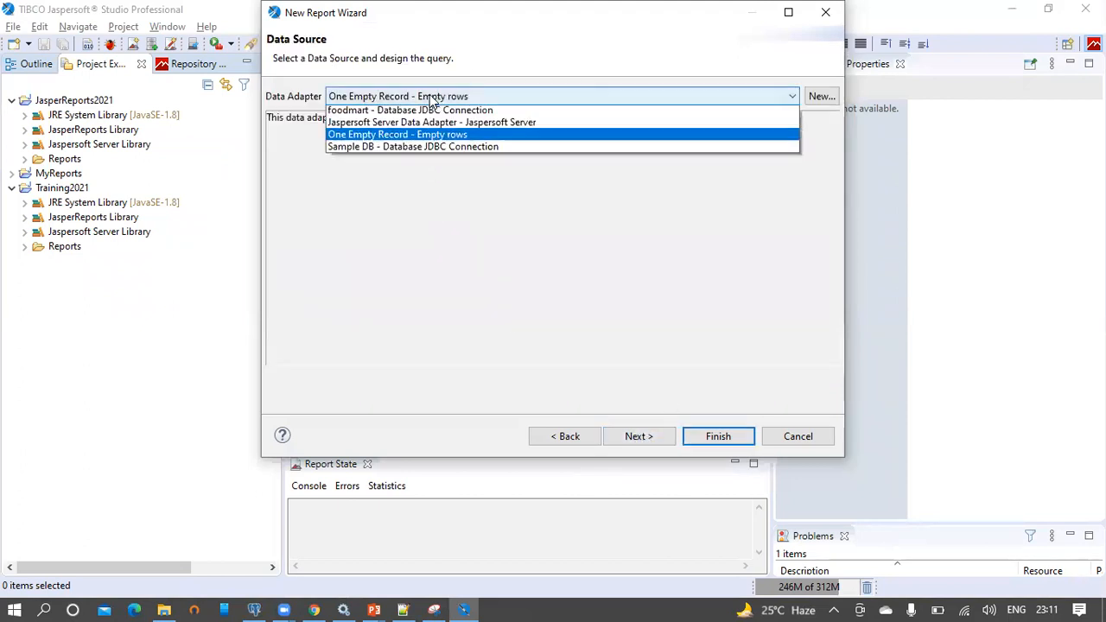
# Copy the brand sales SQL query (lines 4–13) from pgAdmin
pyautogui.click(426, 126)
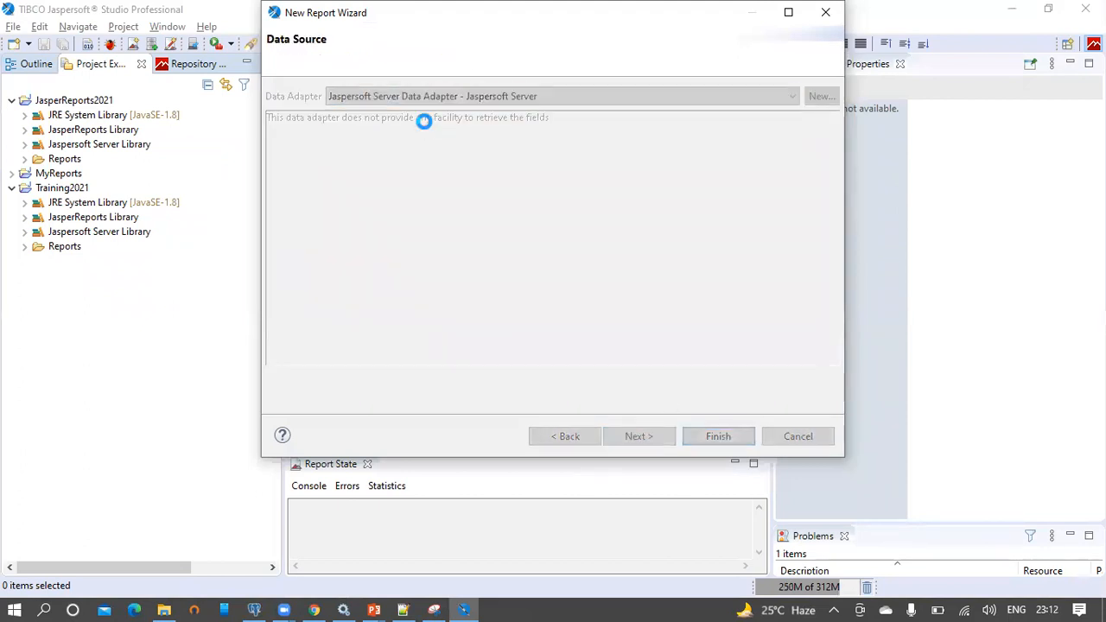
pyautogui.click(262, 605)
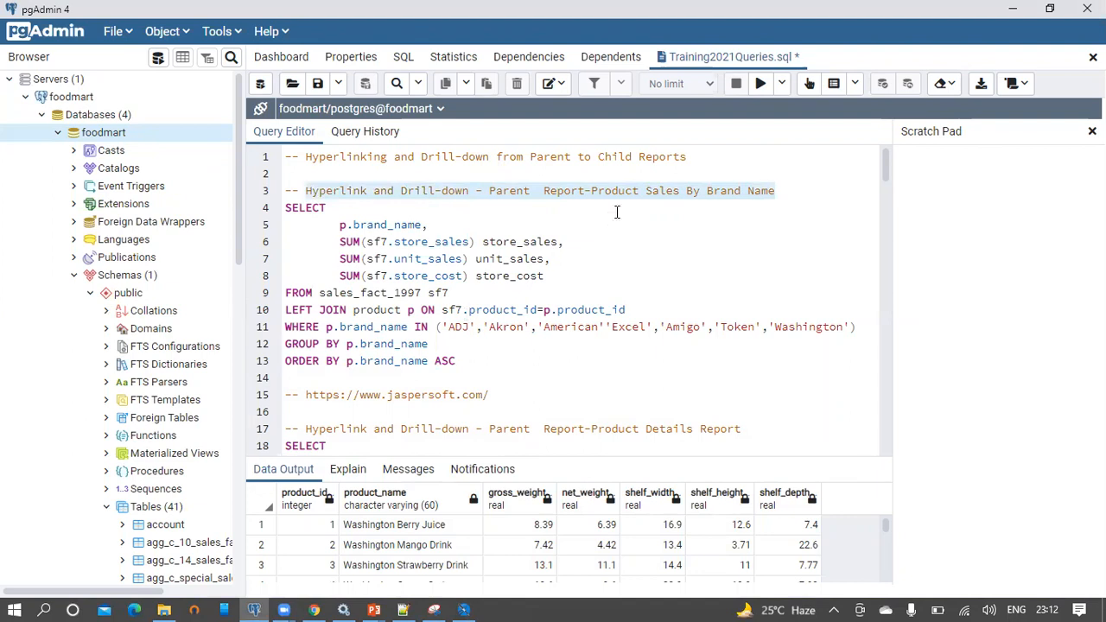
pyautogui.click(636, 192)
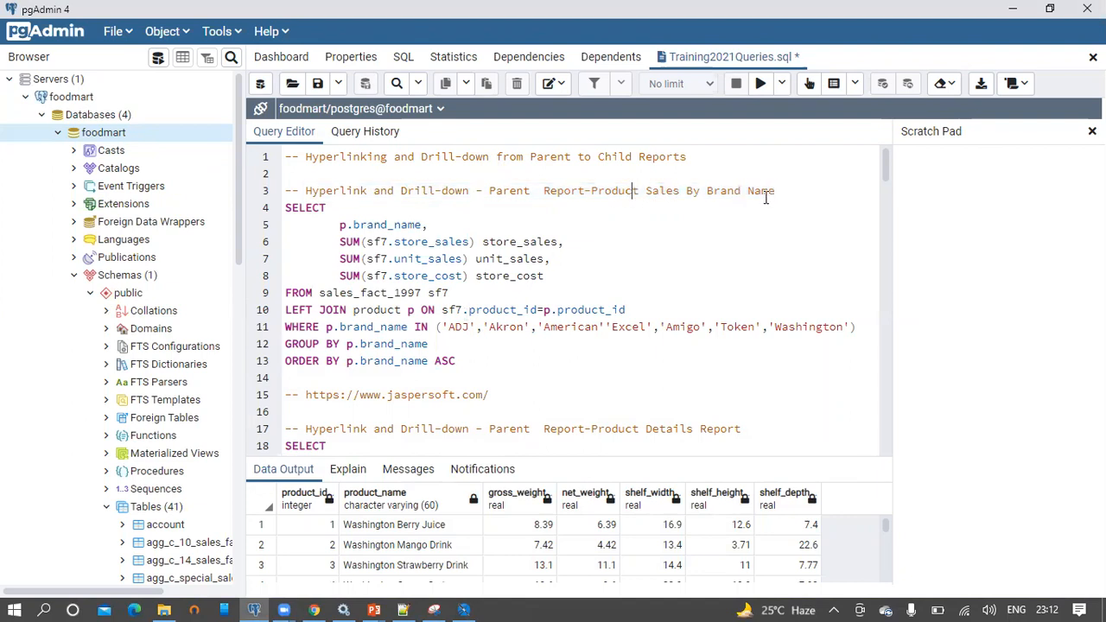
pyautogui.moveTo(477, 361); pyautogui.dragTo(277, 215)
pyautogui.hotkey('ctrl', 'c')
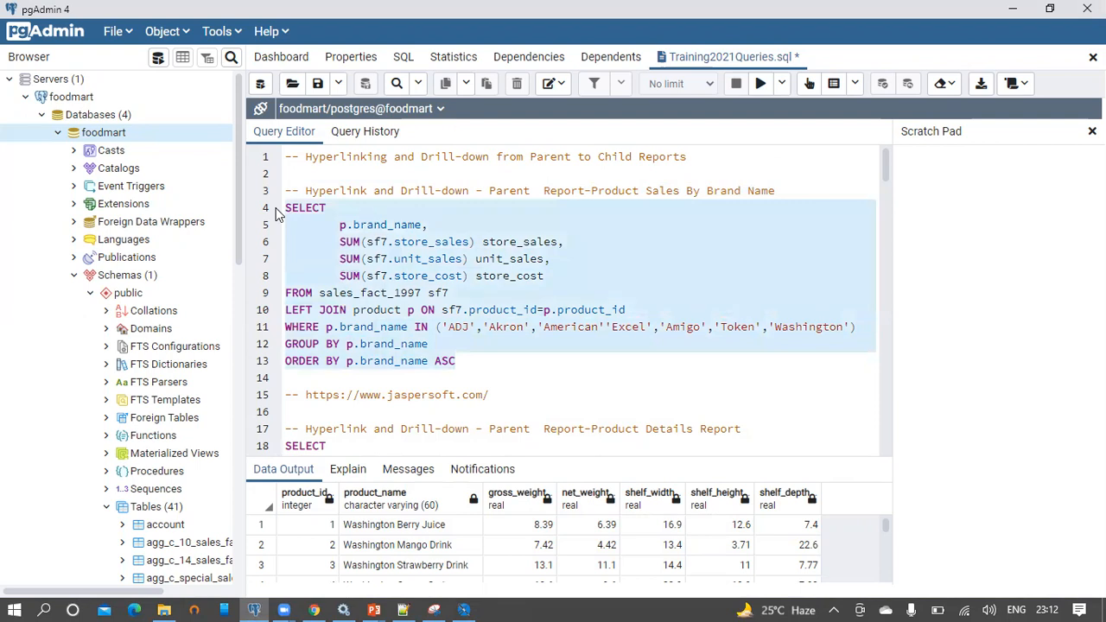
pyautogui.hotkey('alt', 'Tab')
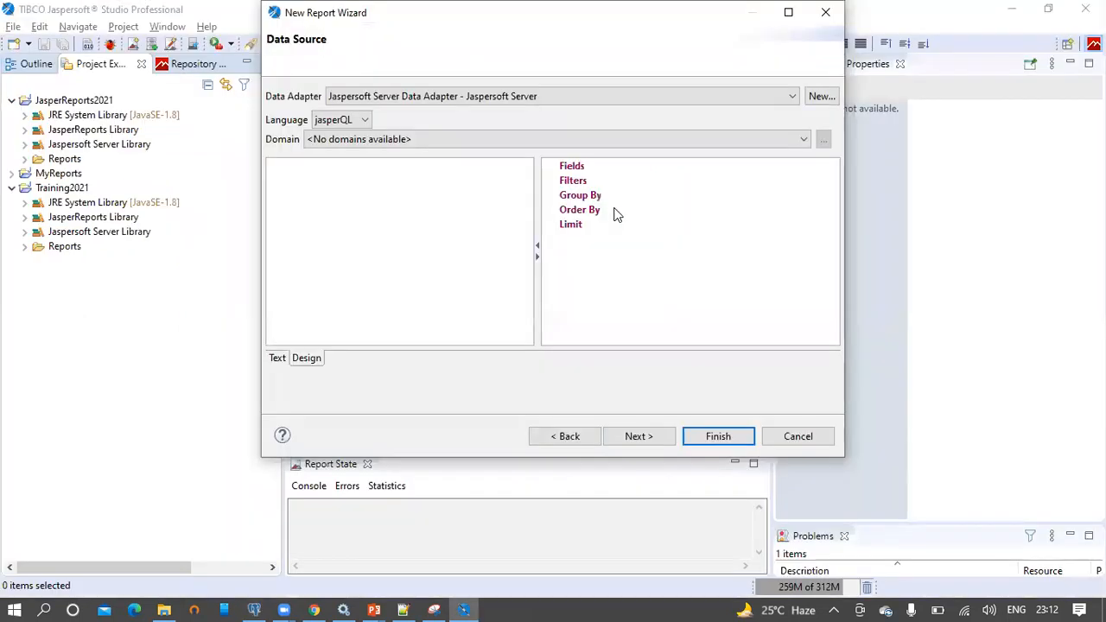
# Use the foodmart data adapter with the pasted brand sales query as the dataset
pyautogui.click(486, 98)
pyautogui.click(473, 112)
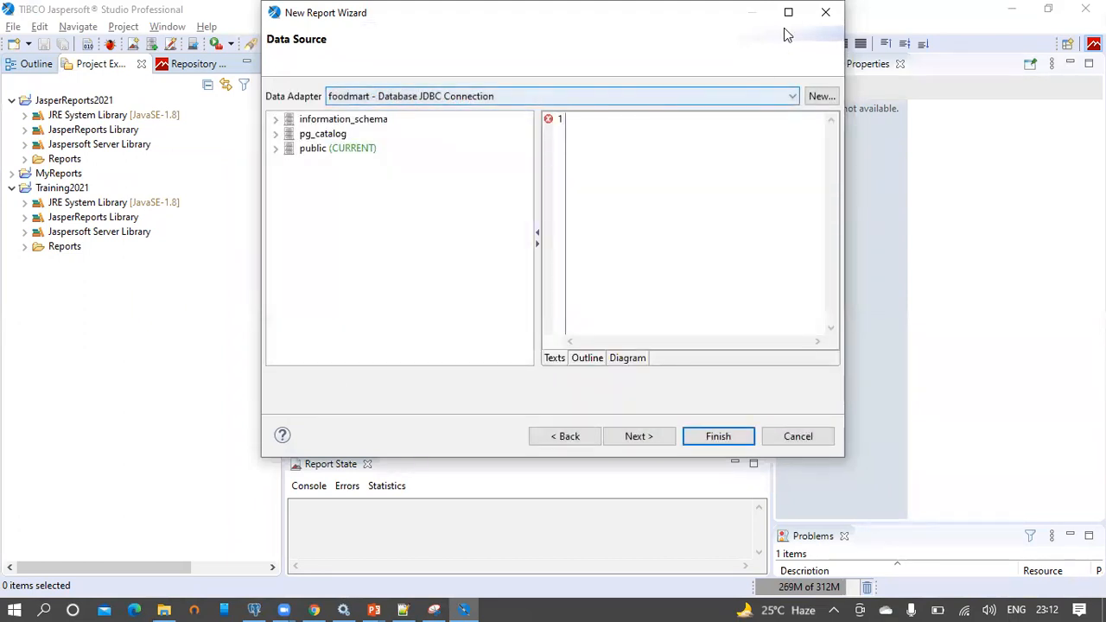
pyautogui.click(788, 12)
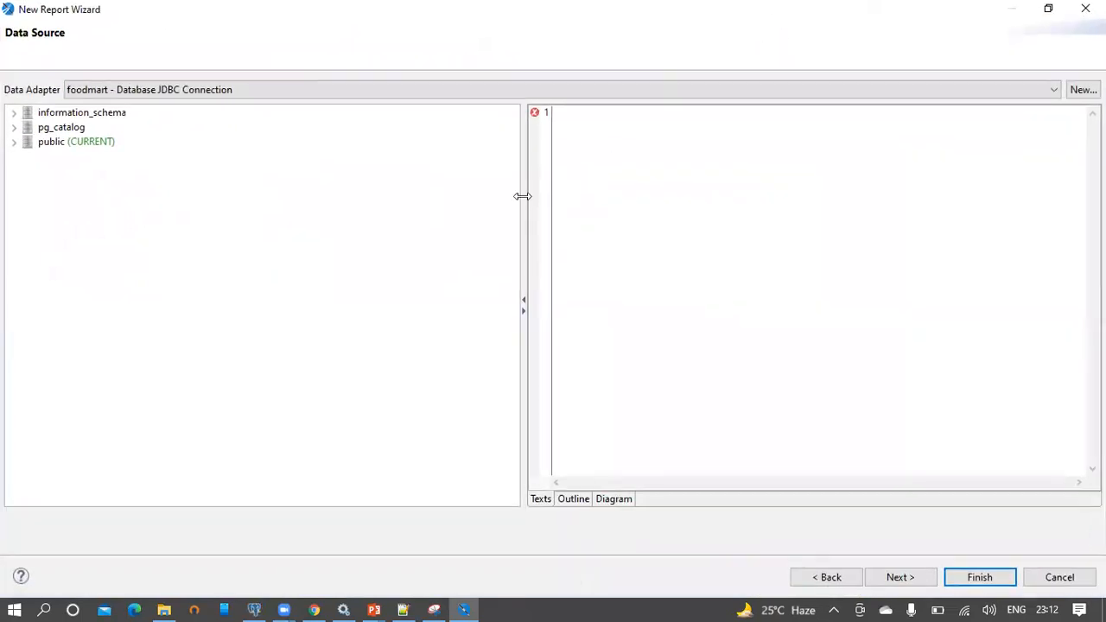
pyautogui.moveTo(363, 206); pyautogui.dragTo(279, 205)
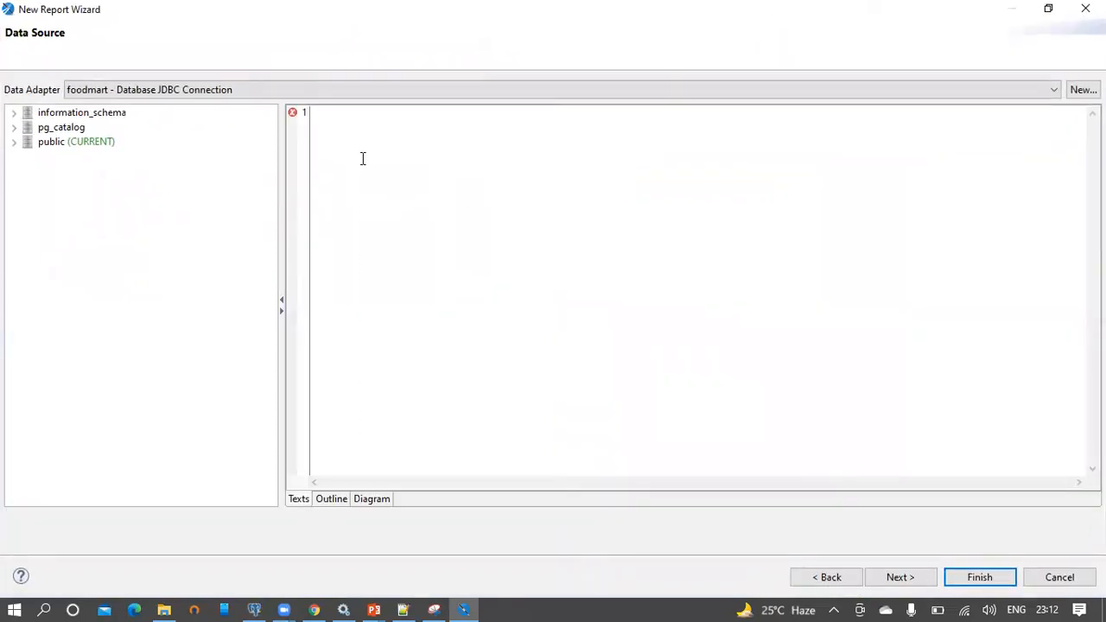
pyautogui.hotkey('ctrl', 'v')
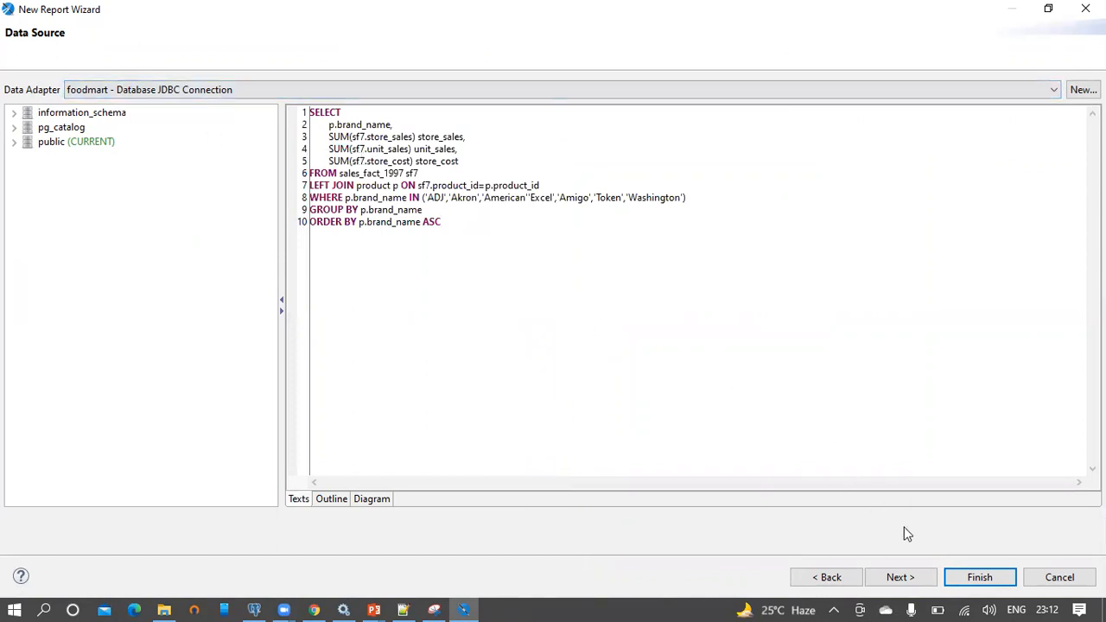
pyautogui.click(900, 578)
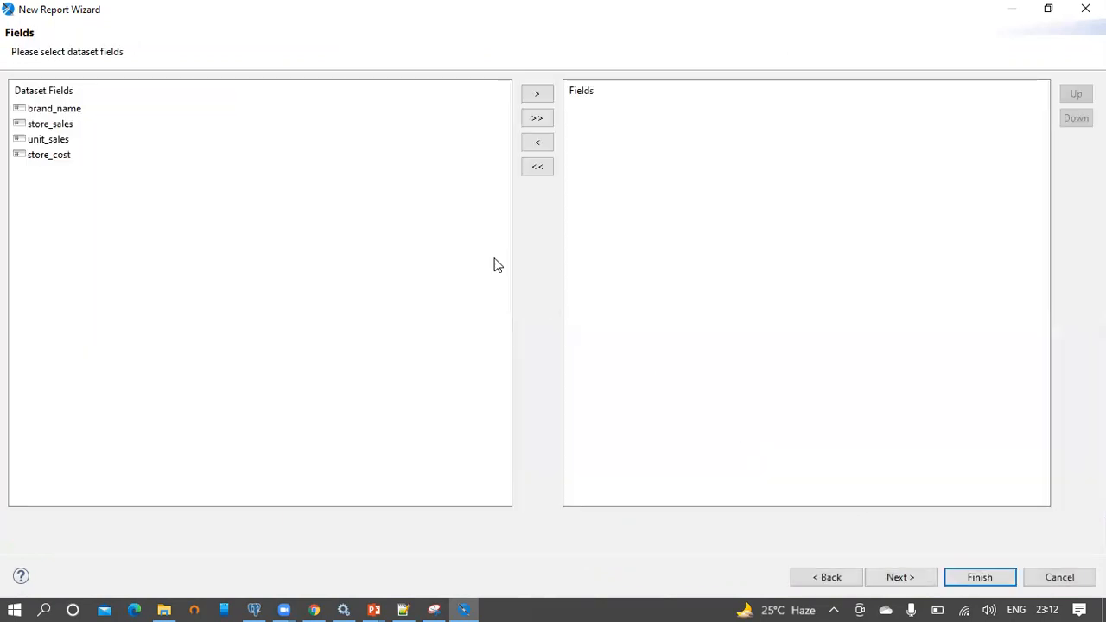
# Add brand_name, store_sales, unit_sales and store_cost, skip grouping, and finish the wizard
pyautogui.click(541, 121)
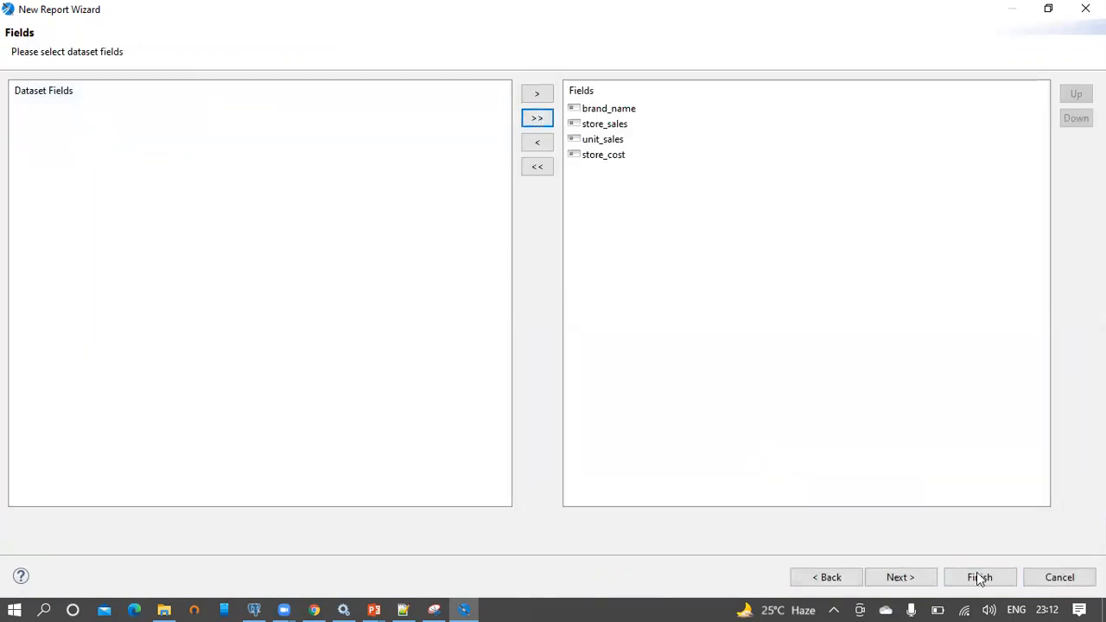
pyautogui.click(929, 581)
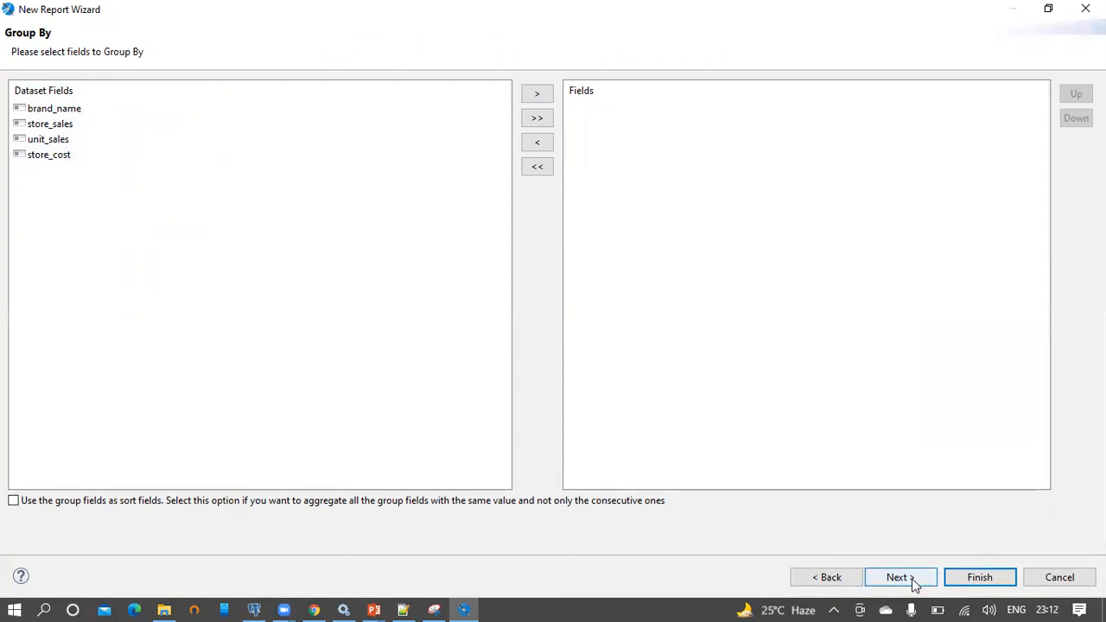
pyautogui.click(1003, 585)
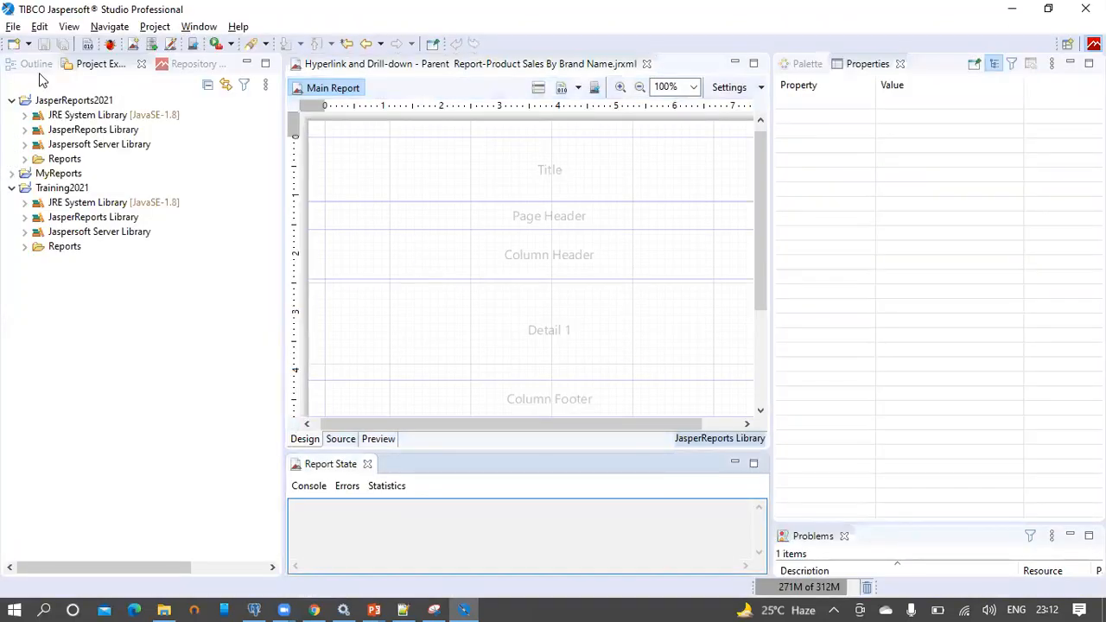
# Delete the Page Header, Column Footer, Page Footer, Summary and Background bands
pyautogui.click(35, 67)
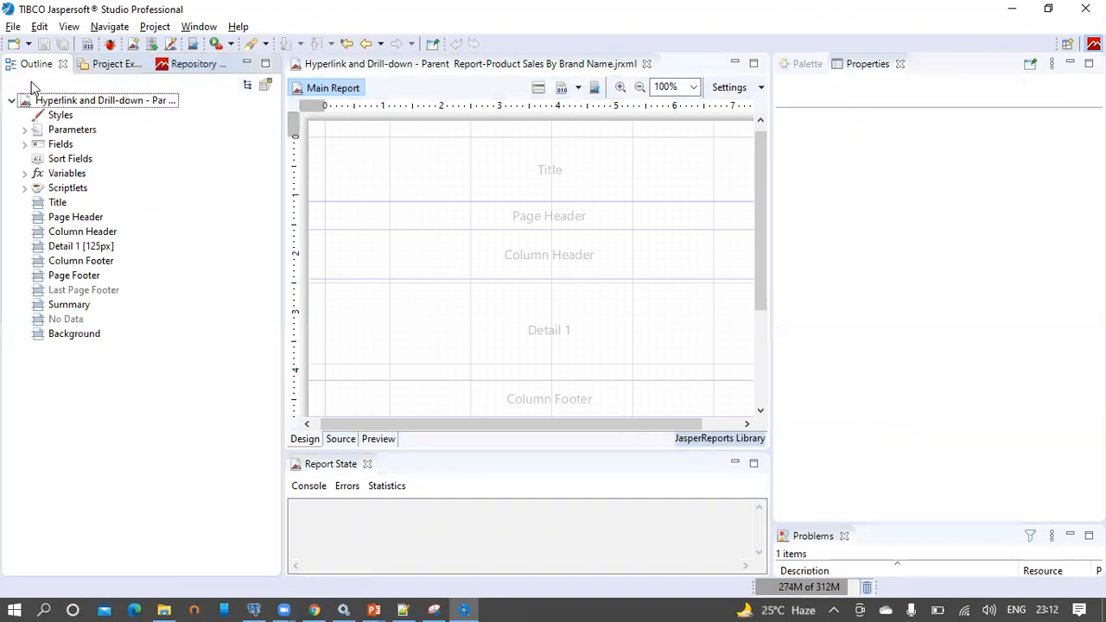
pyautogui.click(60, 220)
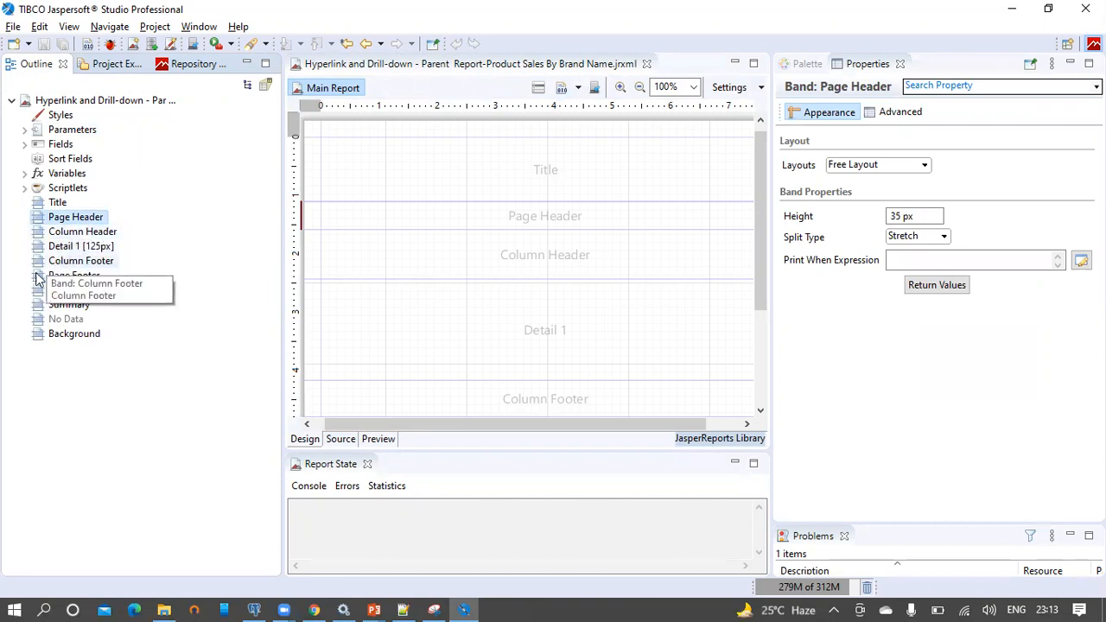
pyautogui.keyDown('ctrl'); pyautogui.click(82, 261); pyautogui.keyUp('ctrl')
pyautogui.keyDown('ctrl'); pyautogui.click(89, 277); pyautogui.keyUp('ctrl')
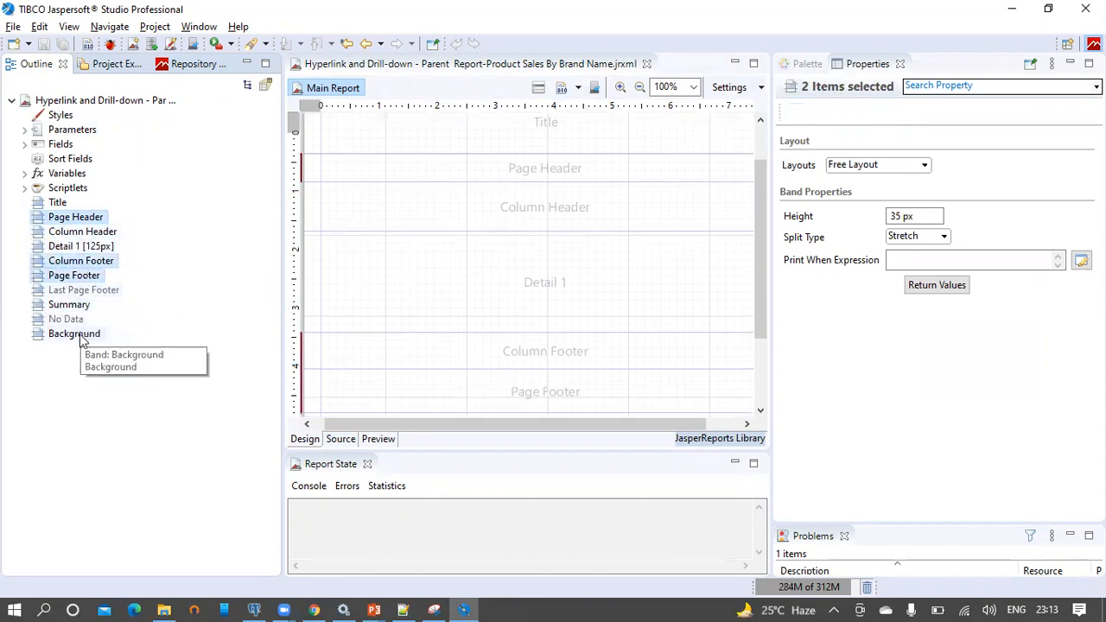
pyautogui.keyDown('ctrl'); pyautogui.click(72, 305); pyautogui.keyUp('ctrl')
pyautogui.keyDown('ctrl'); pyautogui.click(80, 340); pyautogui.keyUp('ctrl')
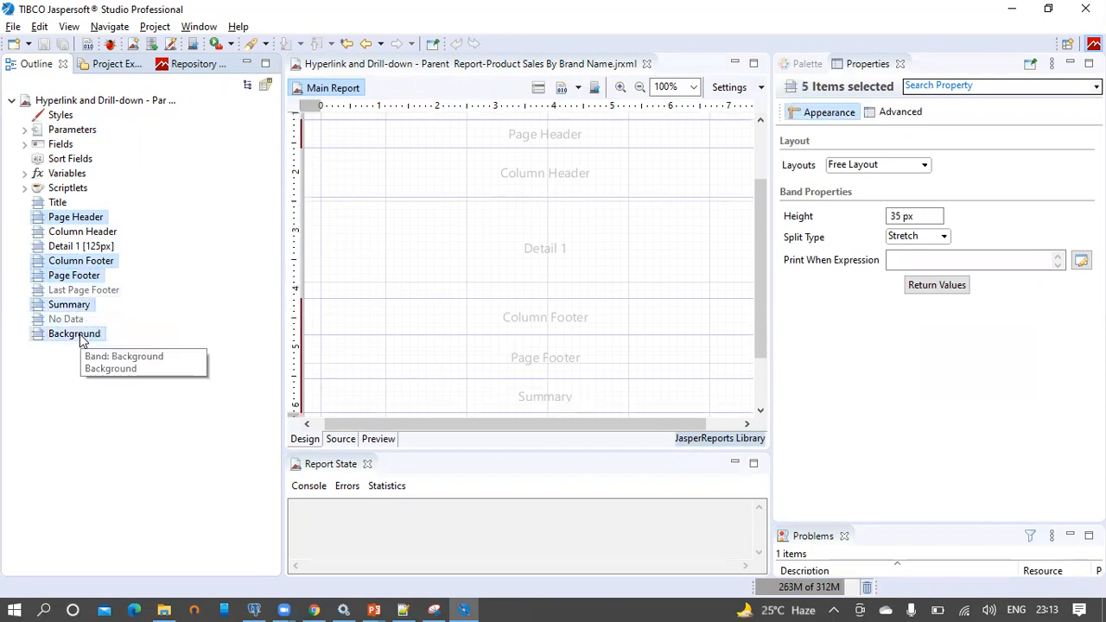
pyautogui.rightClick(81, 338)
pyautogui.click(93, 387)
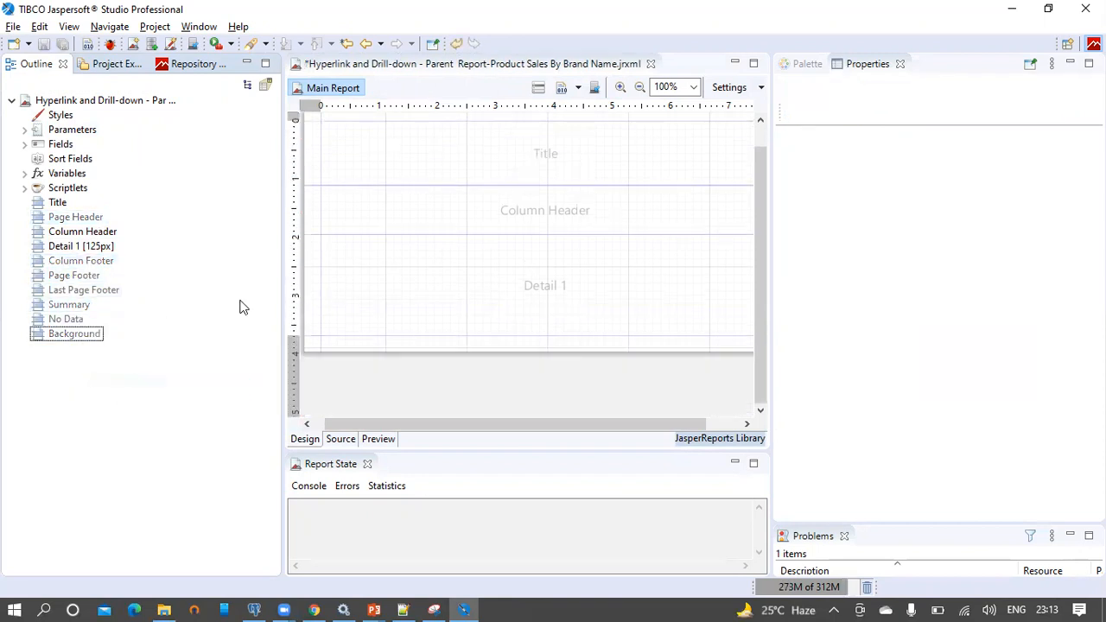
# Lay out all four fields as Detail columns and shrink the Column Header and Detail bands
pyautogui.click(25, 145)
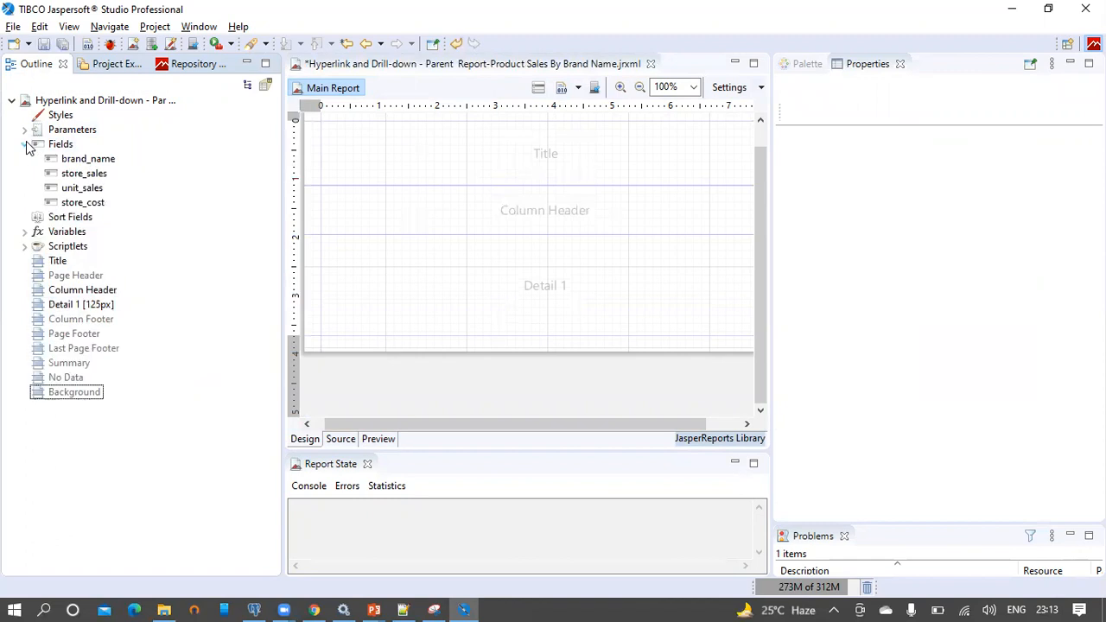
pyautogui.click(85, 162)
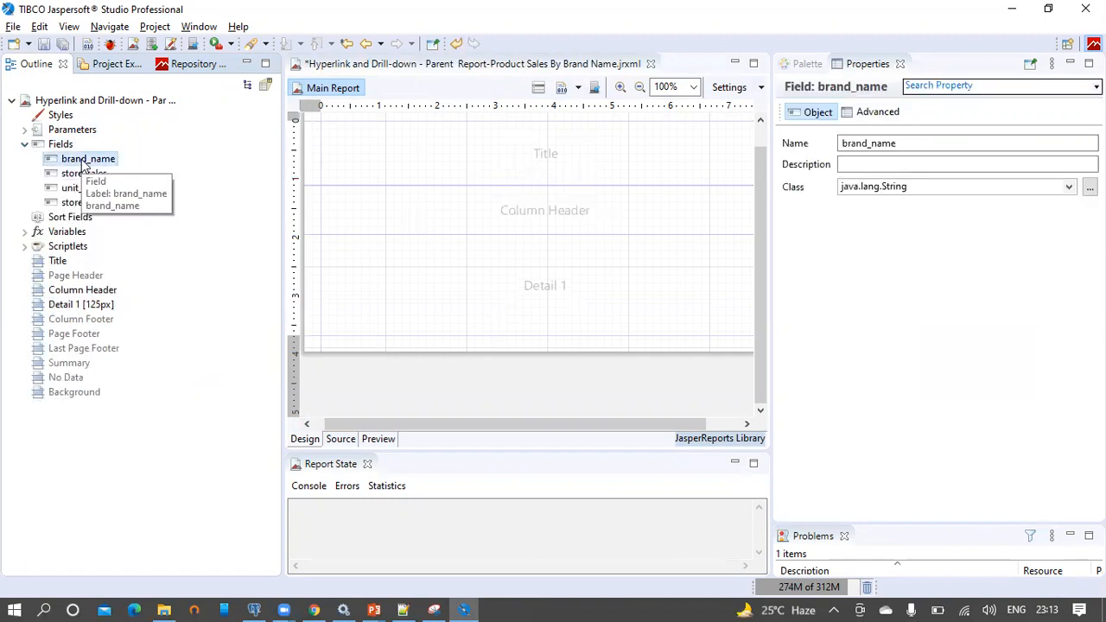
pyautogui.keyDown('shift'); pyautogui.click(80, 203); pyautogui.keyUp('shift')
pyautogui.moveTo(81, 171); pyautogui.dragTo(366, 270)
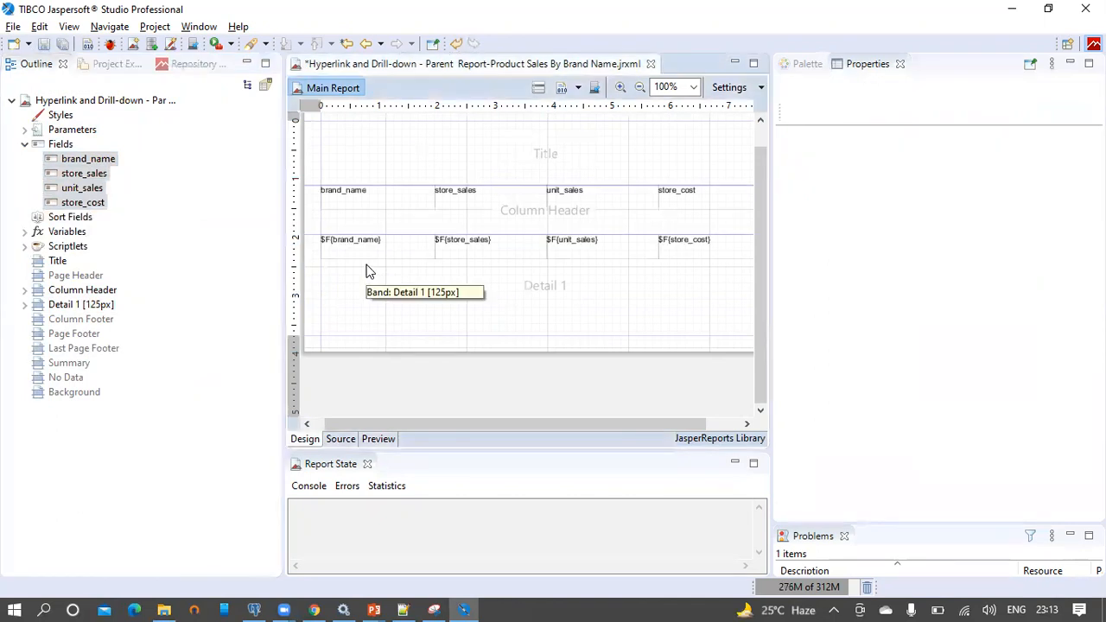
pyautogui.doubleClick(308, 200)
pyautogui.doubleClick(307, 242)
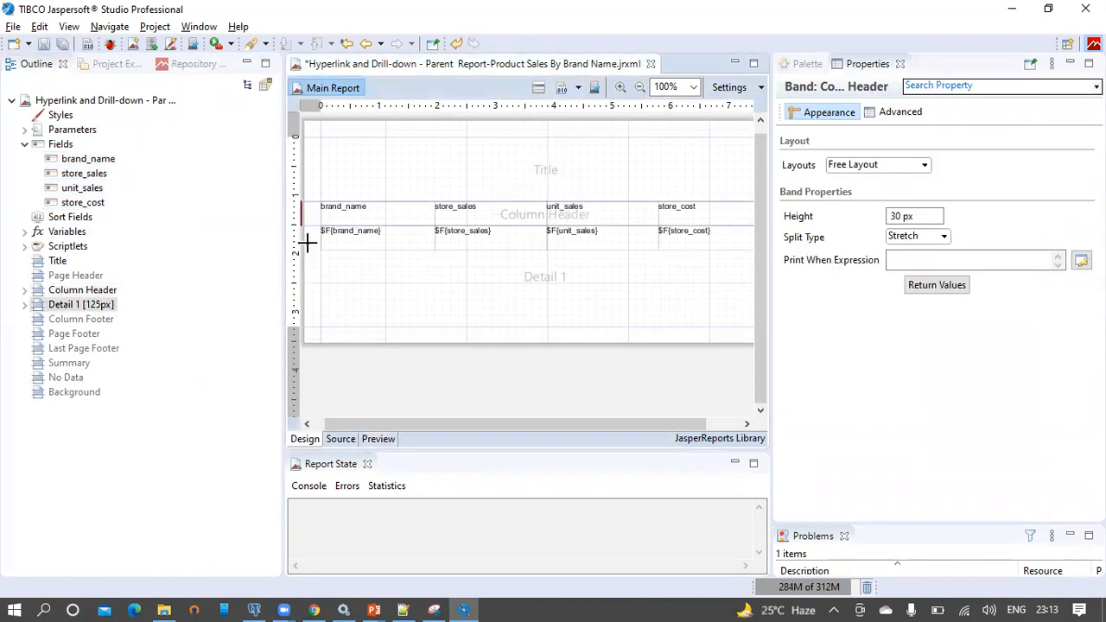
pyautogui.click(801, 65)
# Add a full-width Title text field showing the parent report title from pgAdmin
pyautogui.moveTo(828, 124); pyautogui.dragTo(506, 158)
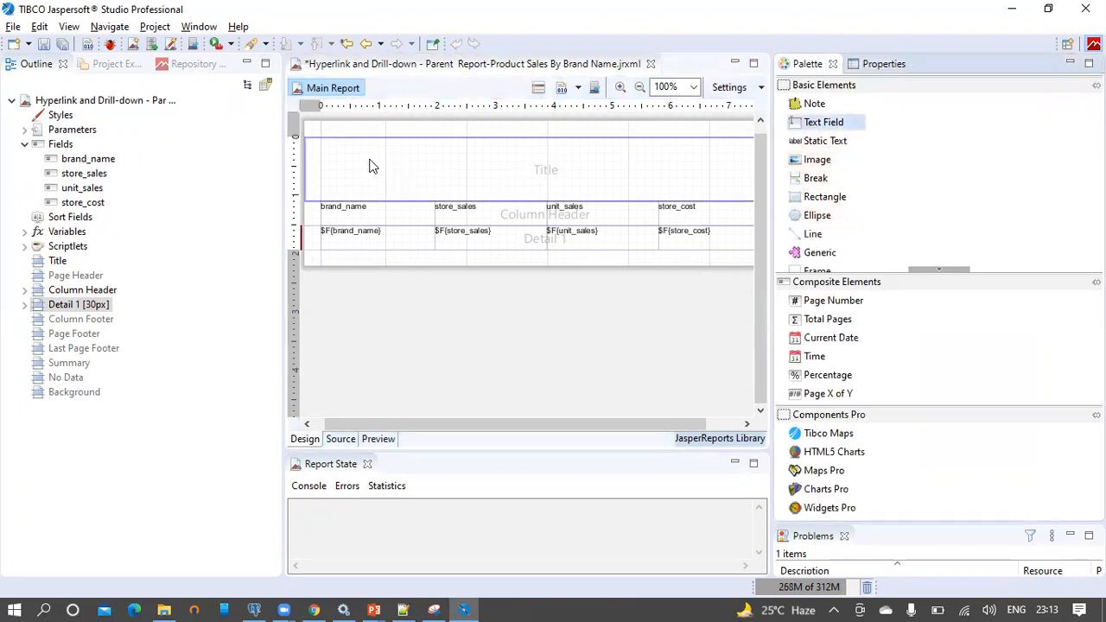
pyautogui.moveTo(372, 165); pyautogui.dragTo(363, 159)
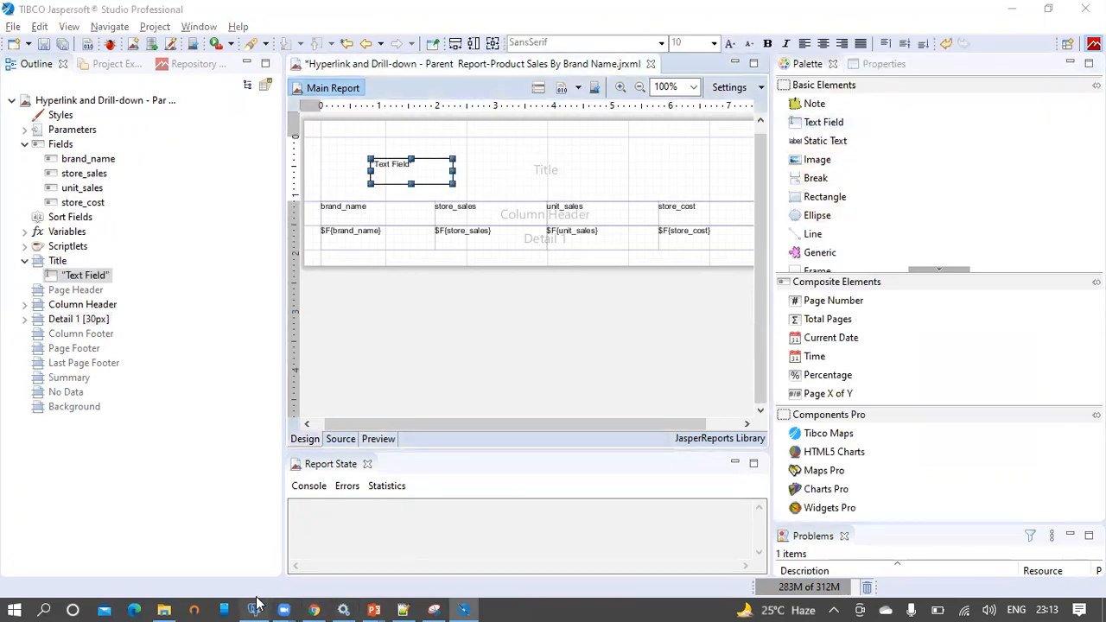
pyautogui.click(255, 610)
pyautogui.moveTo(780, 187); pyautogui.dragTo(304, 192)
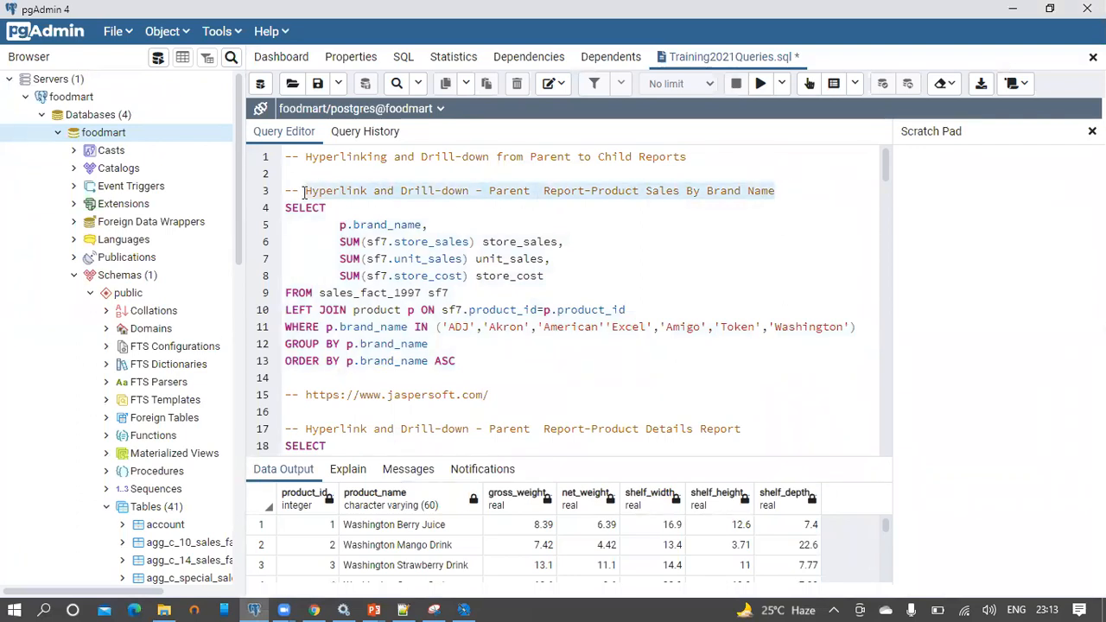
pyautogui.hotkey('alt', 'Tab')
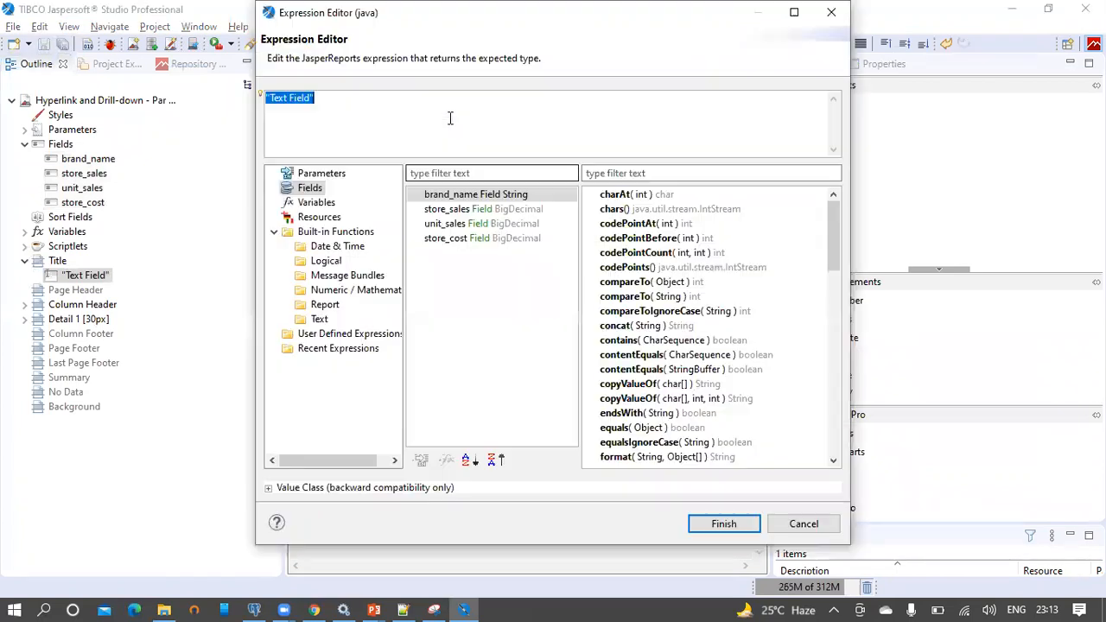
pyautogui.press('BackSpace')
pyautogui.write('"Hyperlink and Drill-down - Parent  Report-Product Sales By Brand Name"')
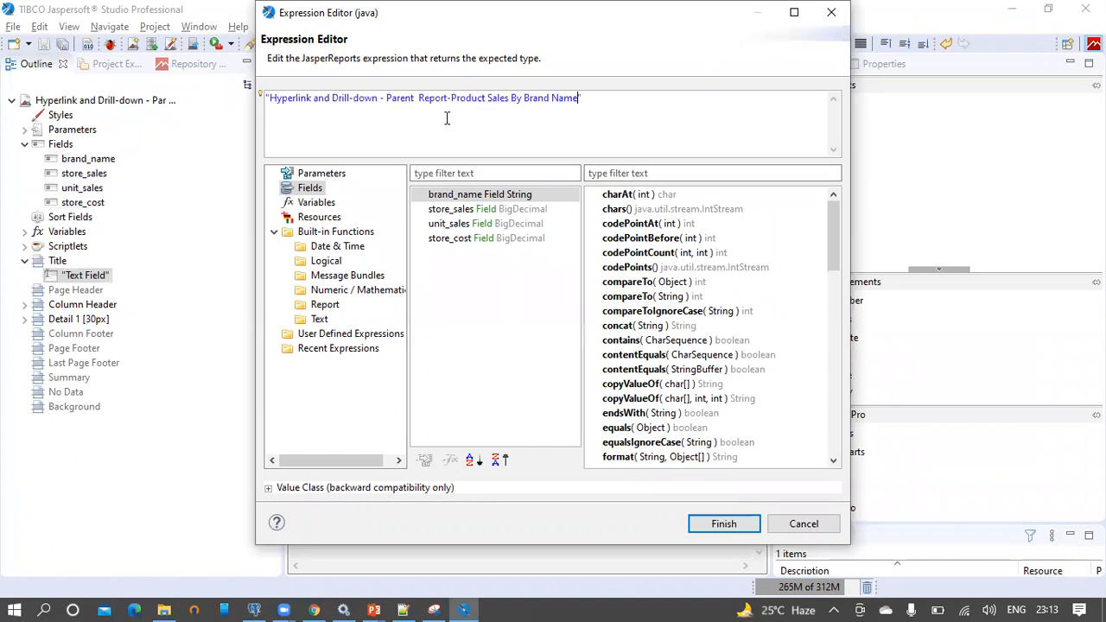
pyautogui.click(725, 524)
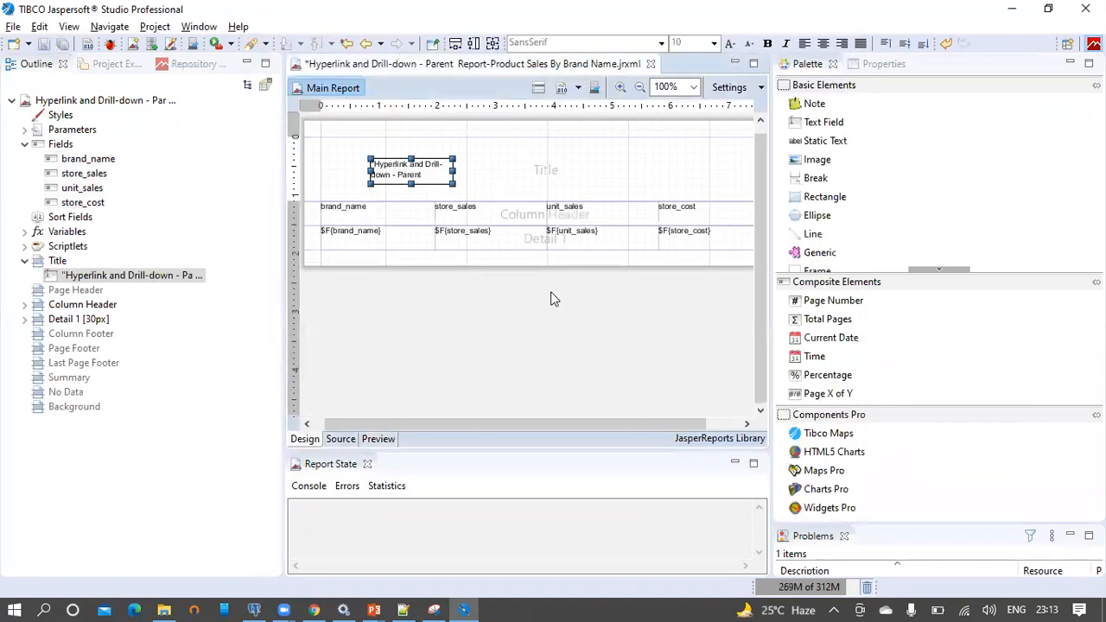
pyautogui.click(456, 44)
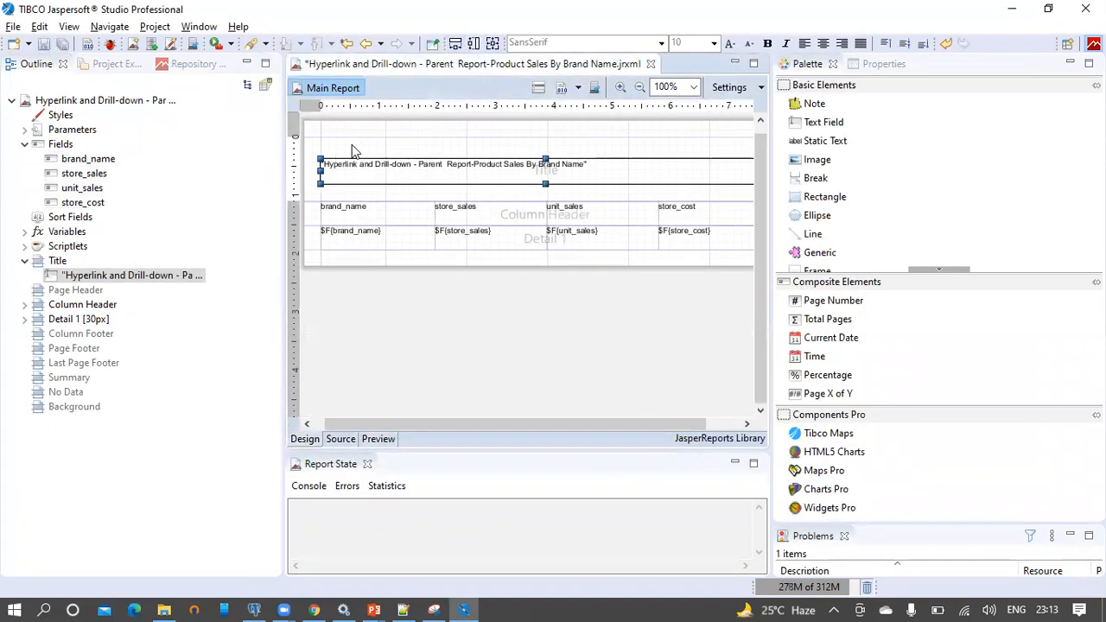
pyautogui.doubleClick(313, 152)
pyautogui.click(387, 163)
pyautogui.moveTo(386, 165); pyautogui.dragTo(387, 155)
# Centre all column labels and detail fields horizontally and vertically
pyautogui.moveTo(460, 422); pyautogui.dragTo(435, 423)
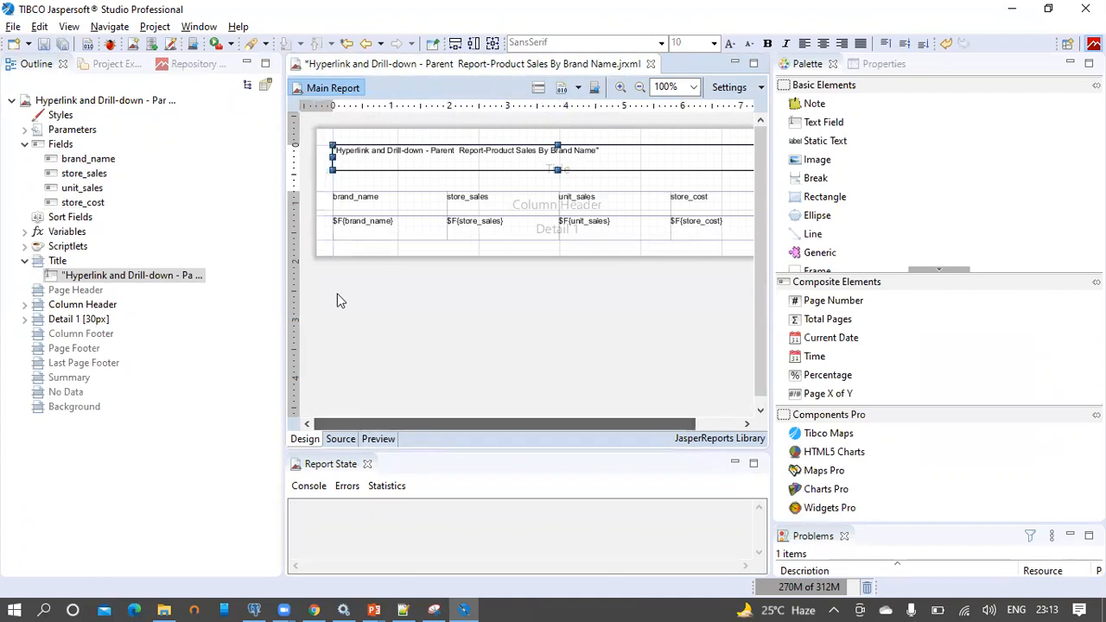
pyautogui.click(327, 177)
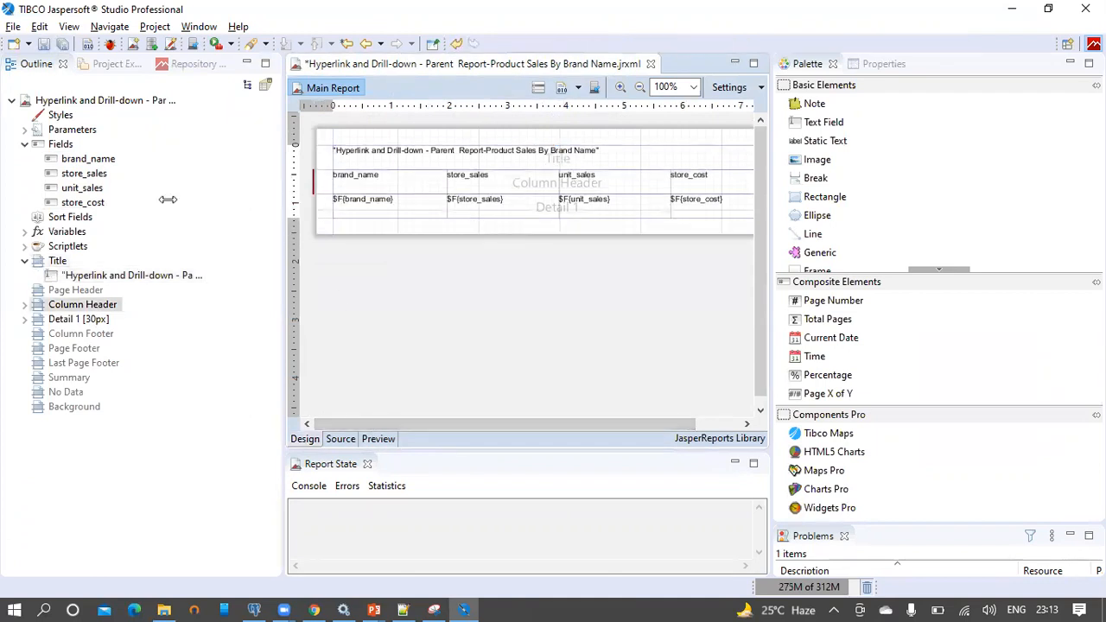
pyautogui.moveTo(283, 178); pyautogui.dragTo(114, 177)
pyautogui.moveTo(645, 253); pyautogui.dragTo(135, 183)
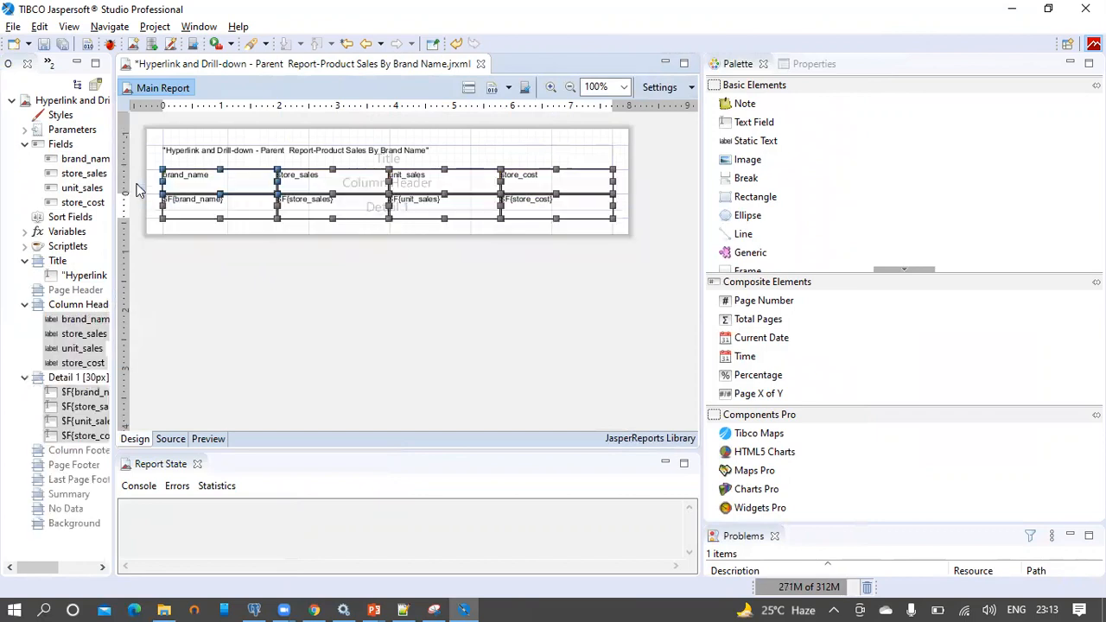
pyautogui.click(825, 44)
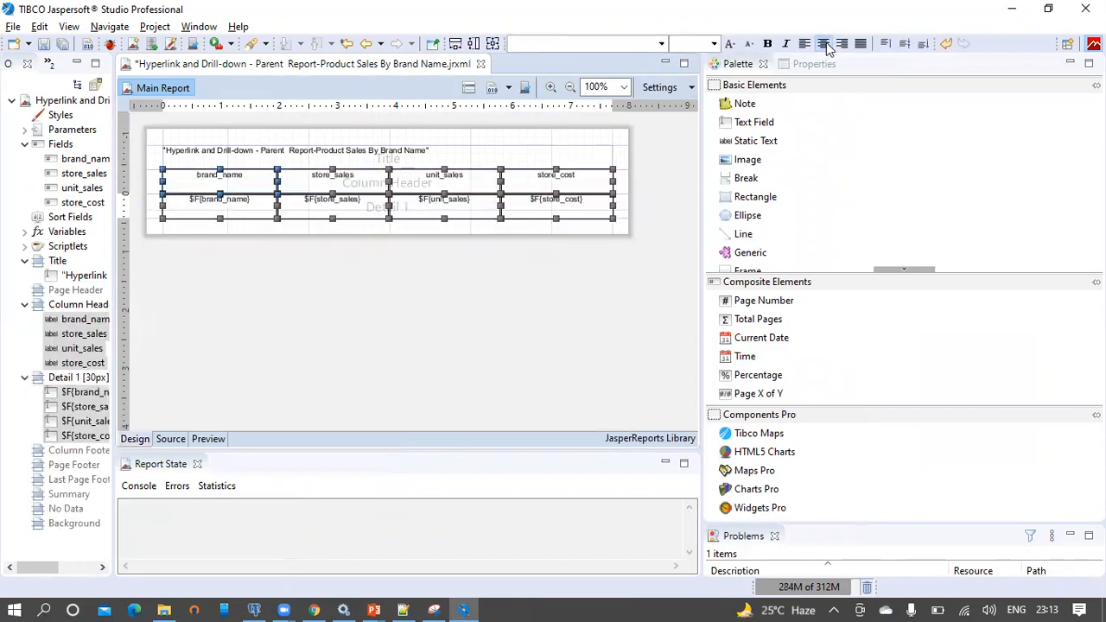
pyautogui.click(904, 44)
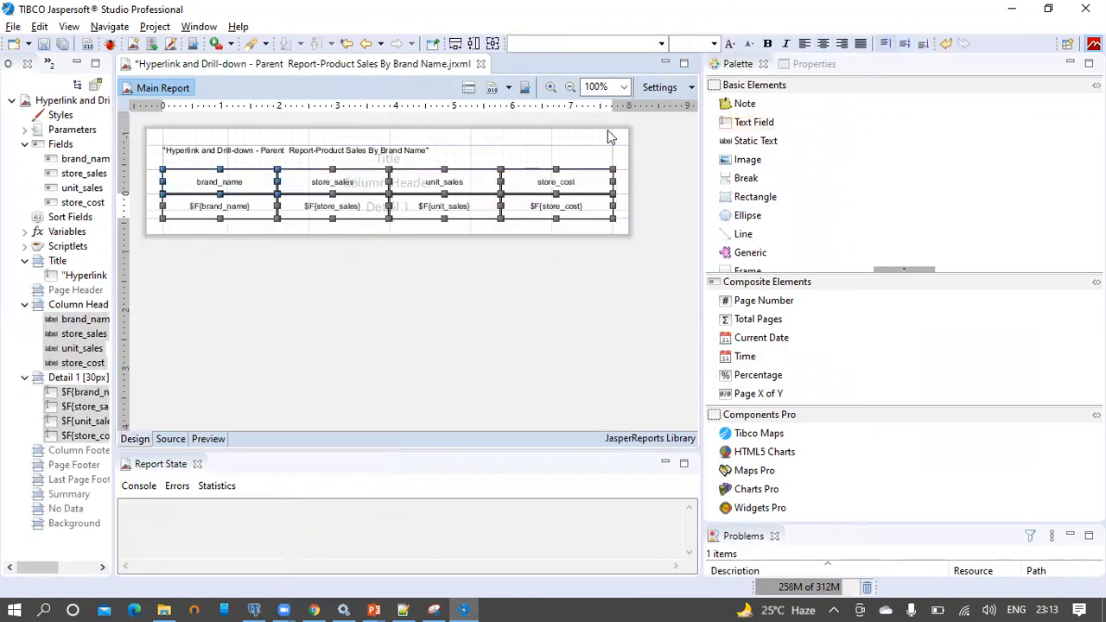
# Centre the title text horizontally and vertically
pyautogui.click(466, 161)
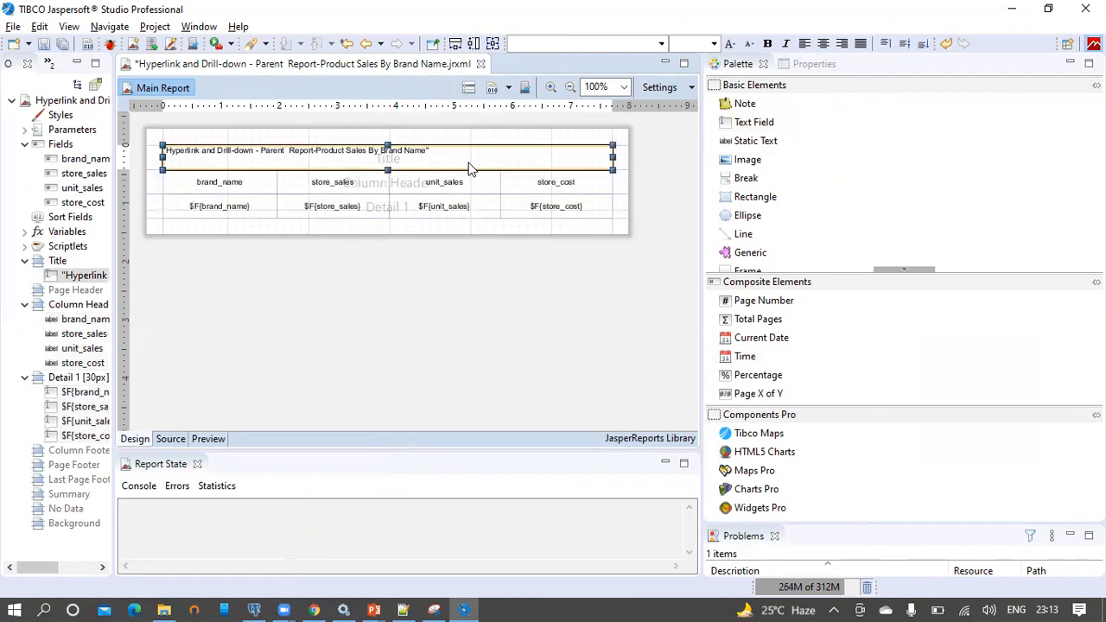
pyautogui.click(905, 43)
pyautogui.click(825, 44)
pyautogui.click(567, 285)
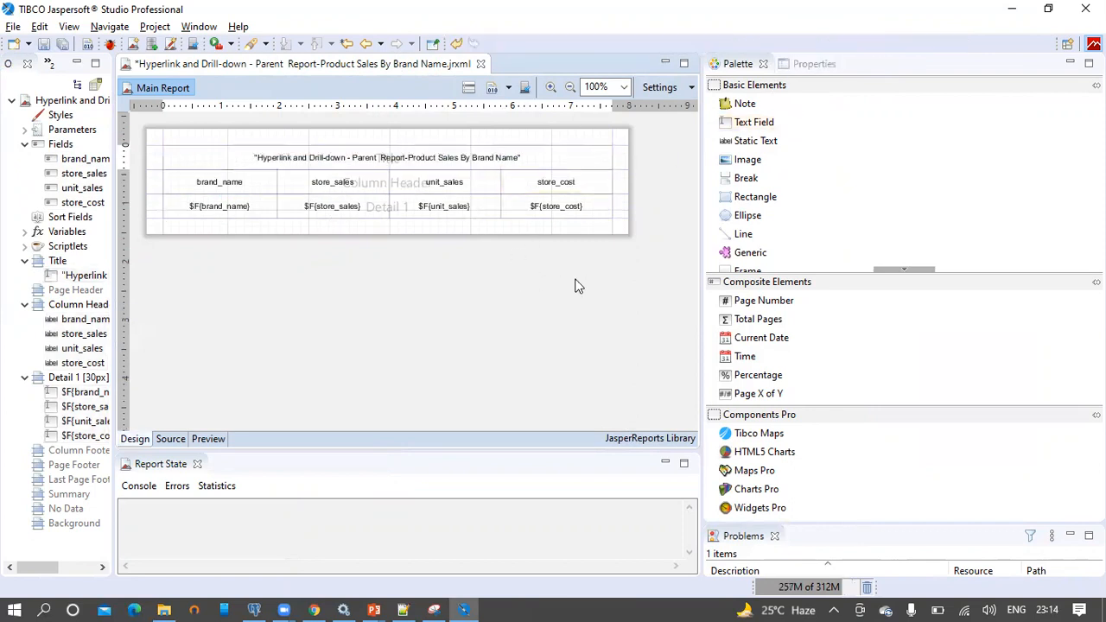
# Make the title and column headings bold at font size 12
pyautogui.moveTo(645, 189); pyautogui.dragTo(124, 132)
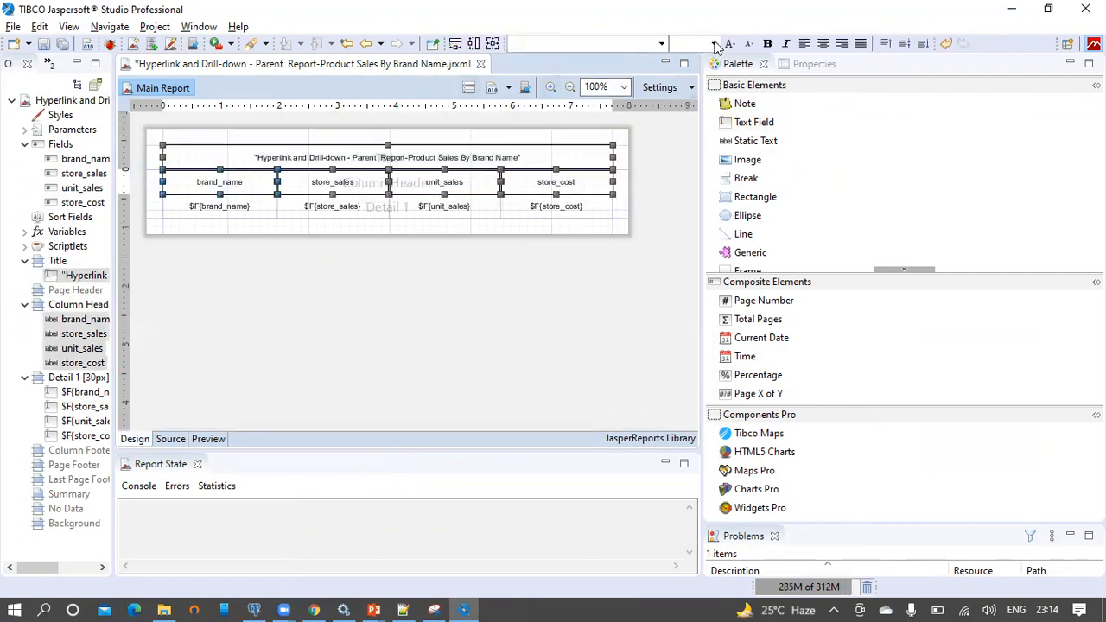
pyautogui.click(714, 43)
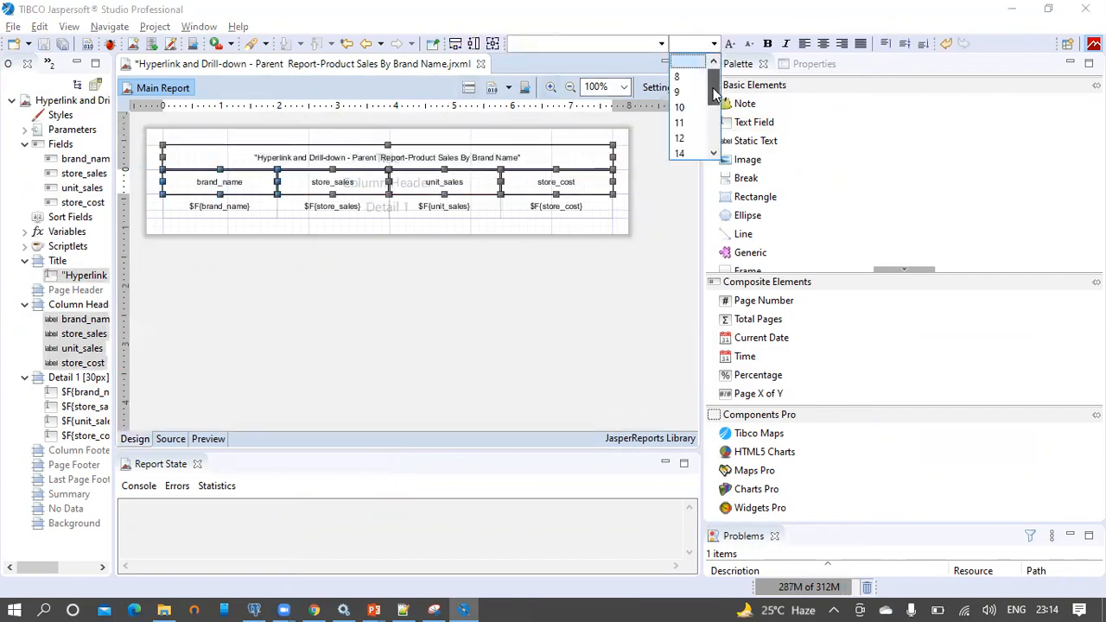
pyautogui.scroll(-1, 714, 95)
pyautogui.click(690, 92)
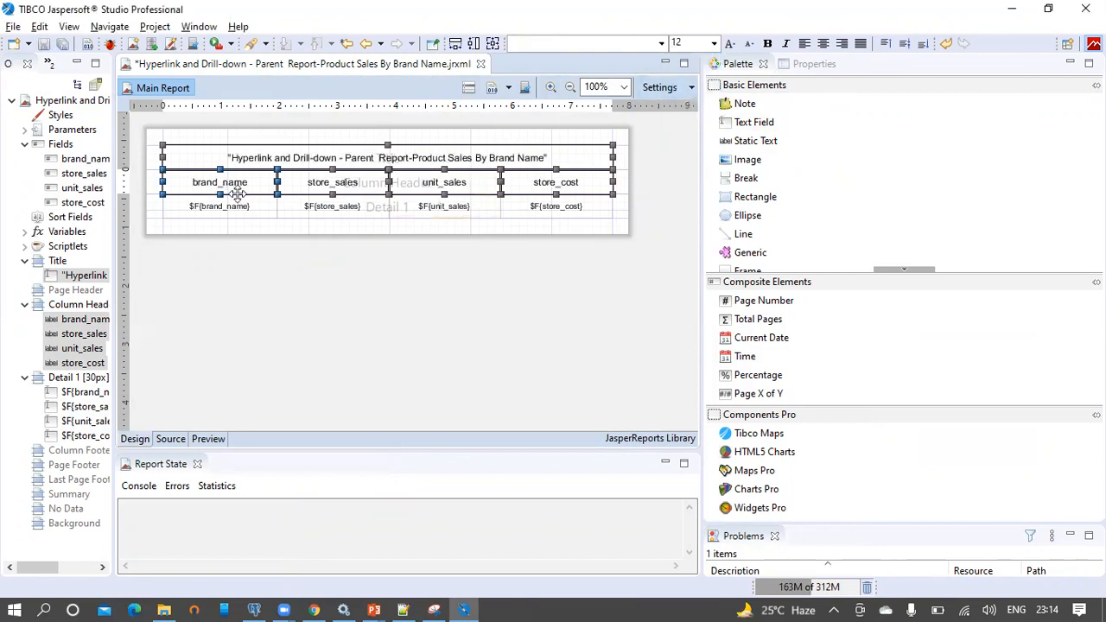
pyautogui.click(768, 44)
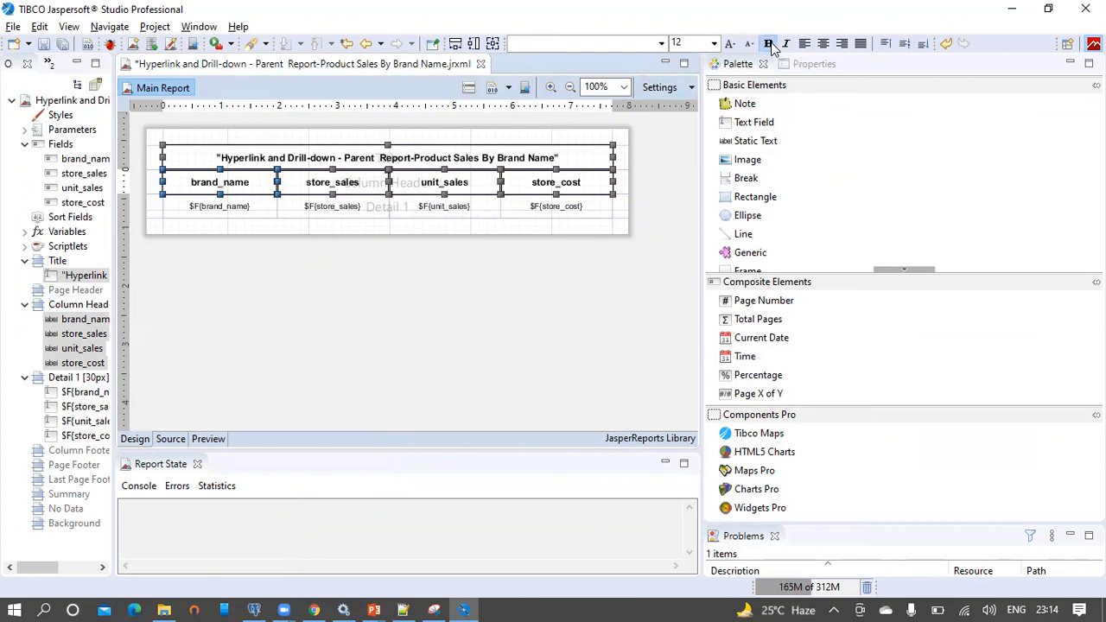
# Save the report and preview it with data
pyautogui.click(45, 45)
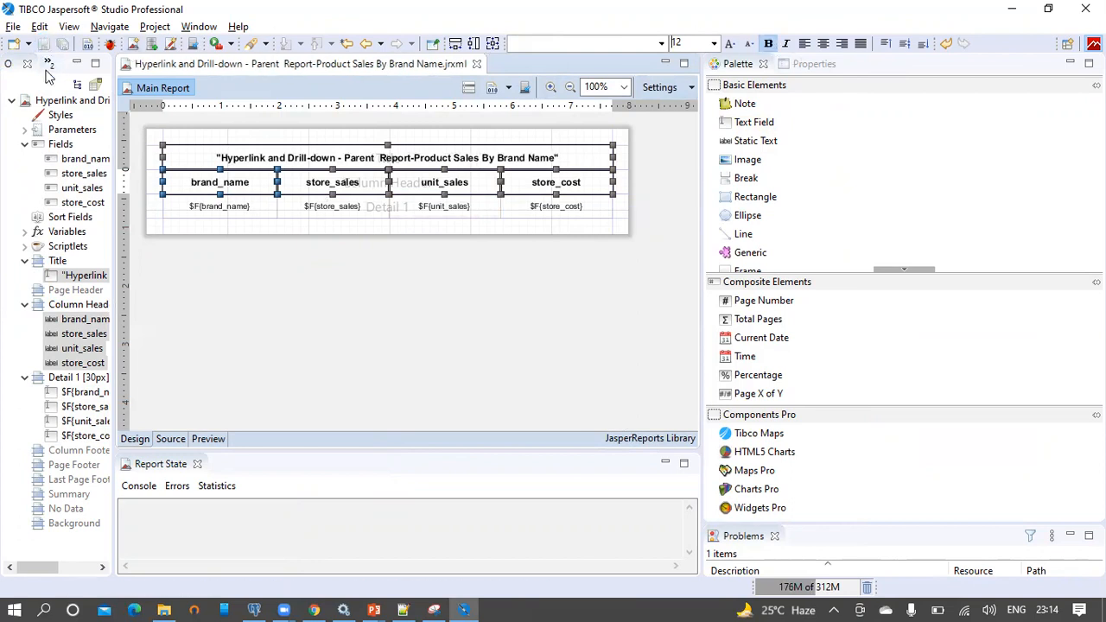
pyautogui.click(222, 256)
pyautogui.moveTo(113, 242); pyautogui.dragTo(241, 242)
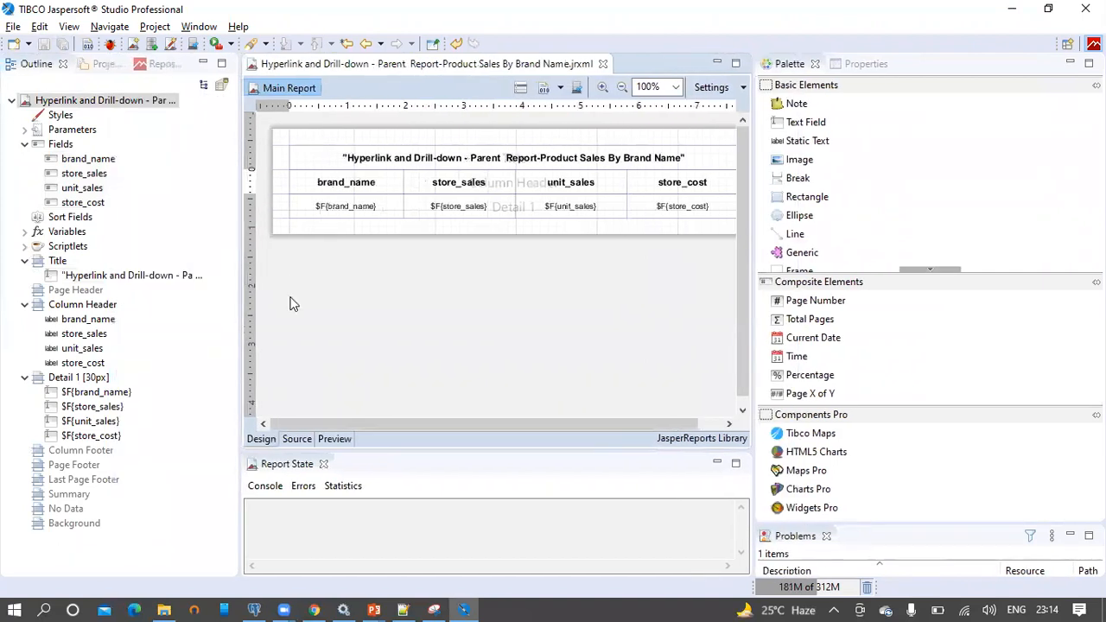
pyautogui.click(336, 440)
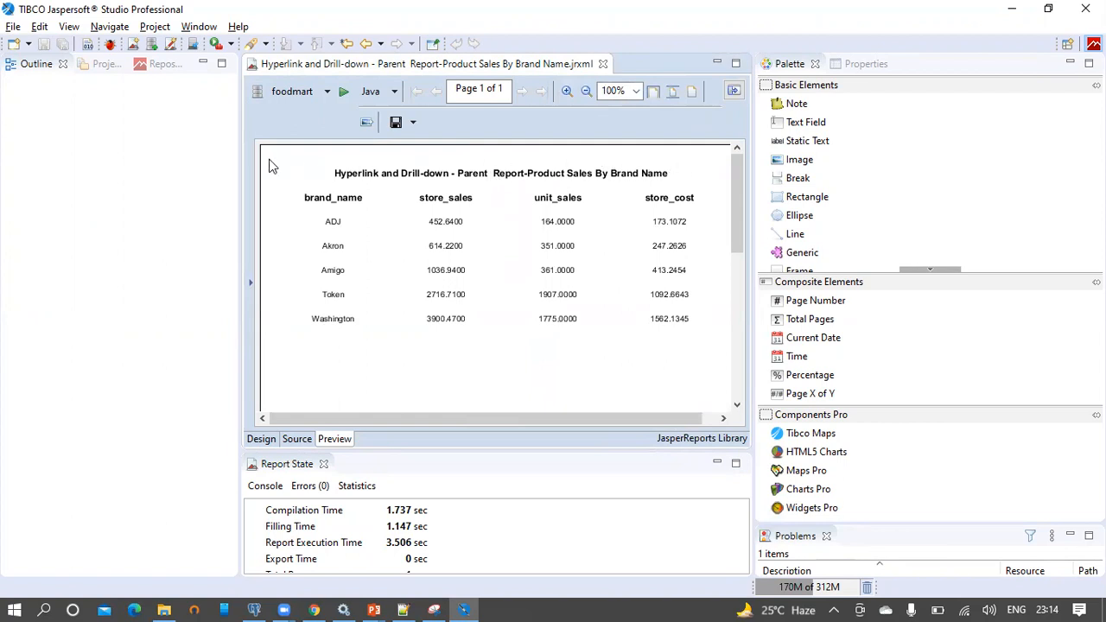
# Back in Design, begin publishing to JasperReports Server and expand LocalJasperReports2021
pyautogui.click(262, 441)
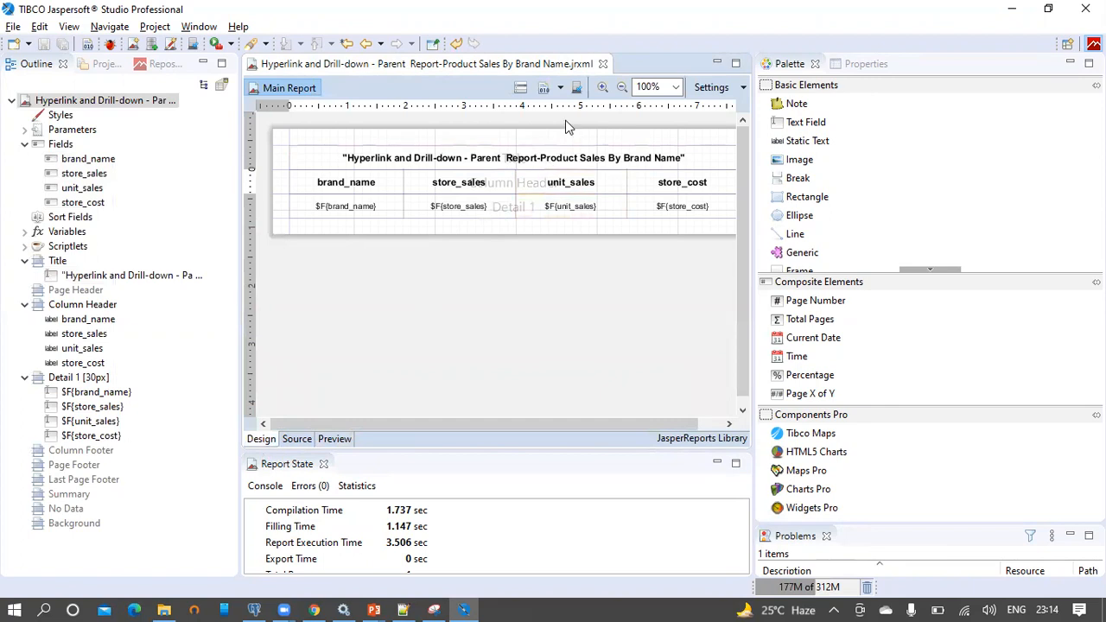
pyautogui.click(580, 89)
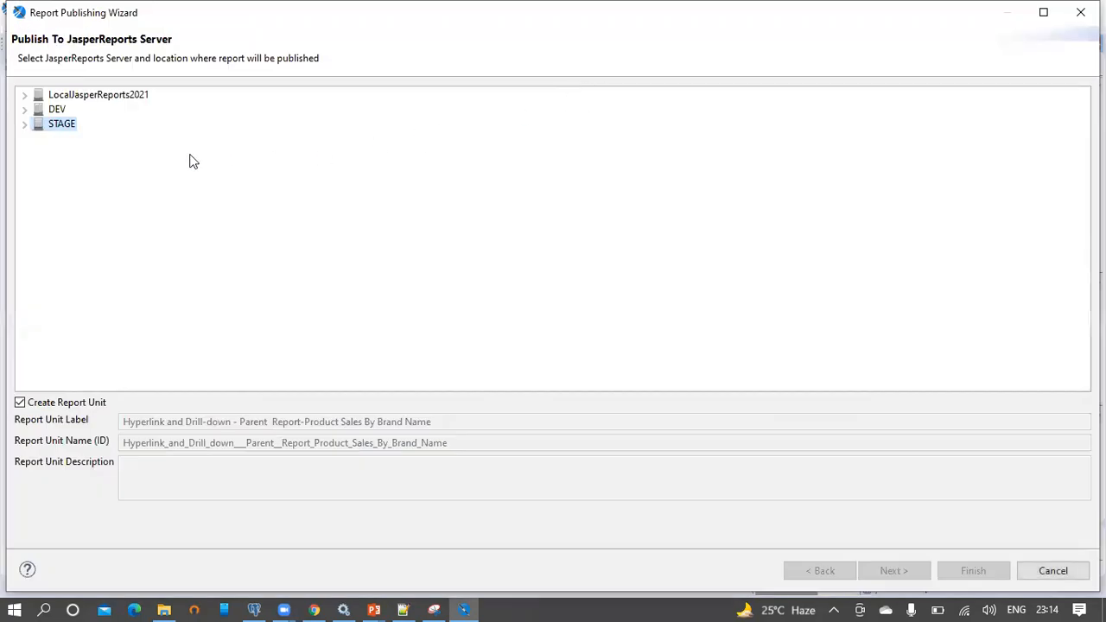
pyautogui.click(25, 96)
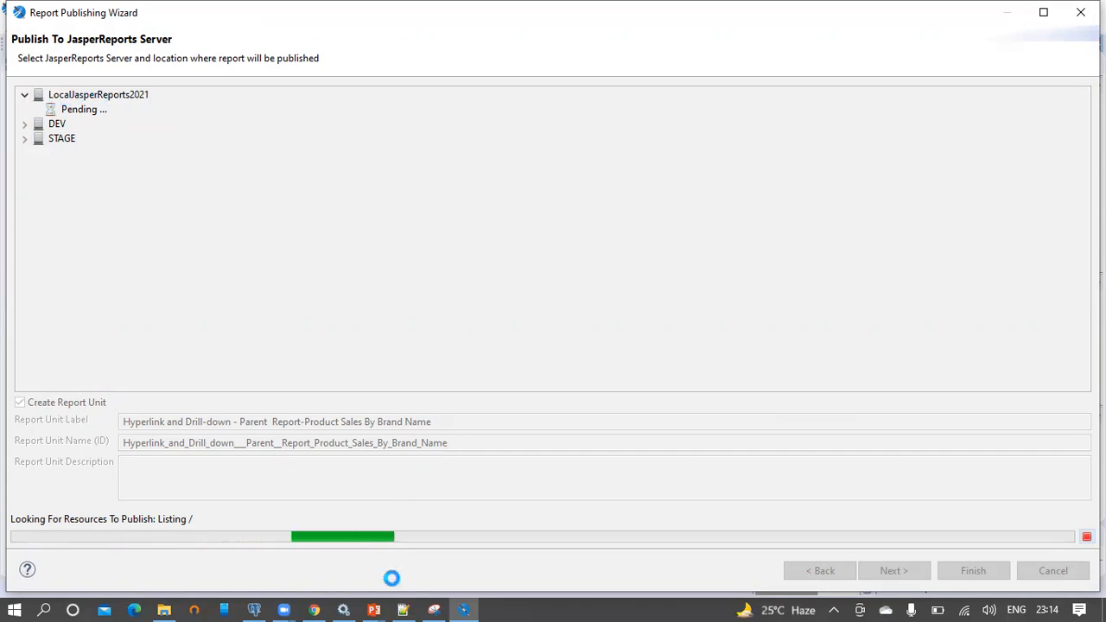
pyautogui.click(344, 603)
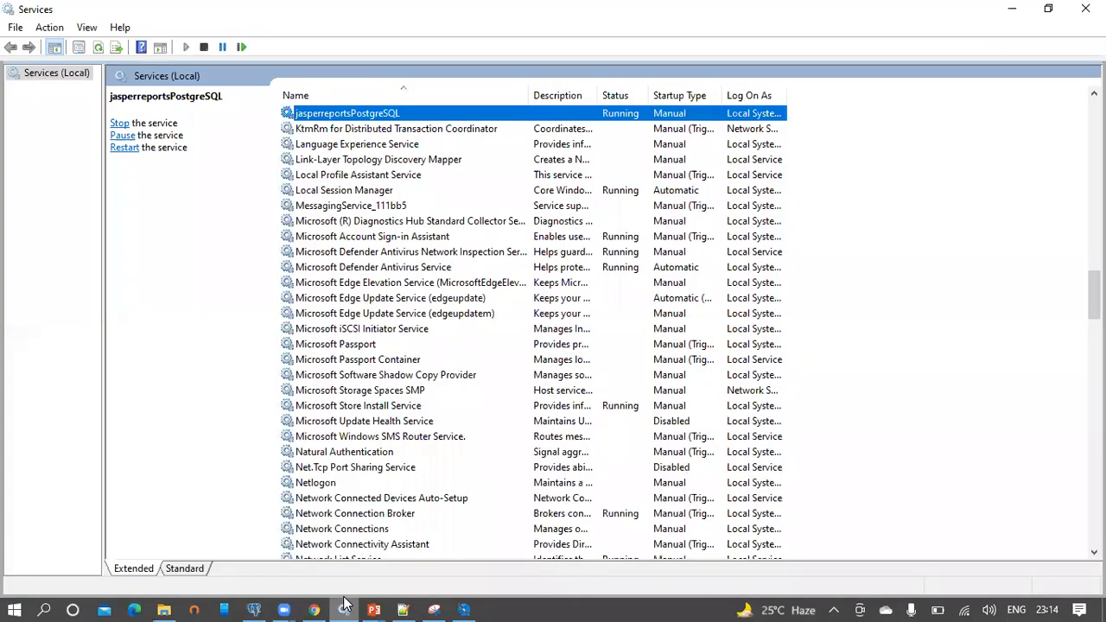
# Refresh Windows Services and verify Apache Tomcat 8.5 jasperreportsTomcat is running
pyautogui.rightClick(923, 152)
pyautogui.click(933, 198)
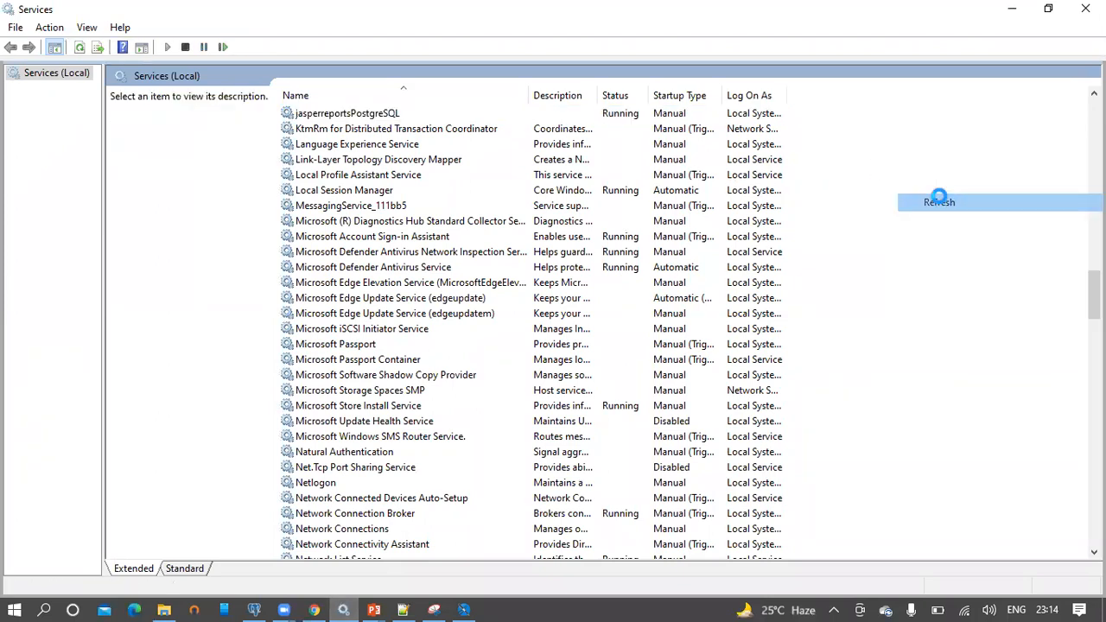
pyautogui.click(388, 183)
pyautogui.press('a')
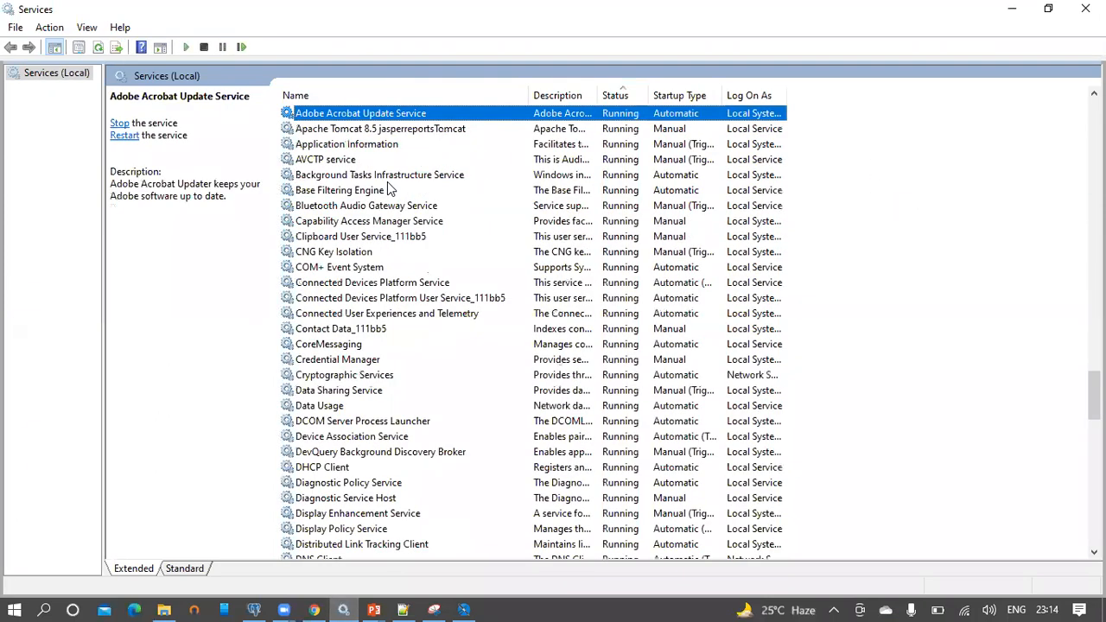
pyautogui.press('p')
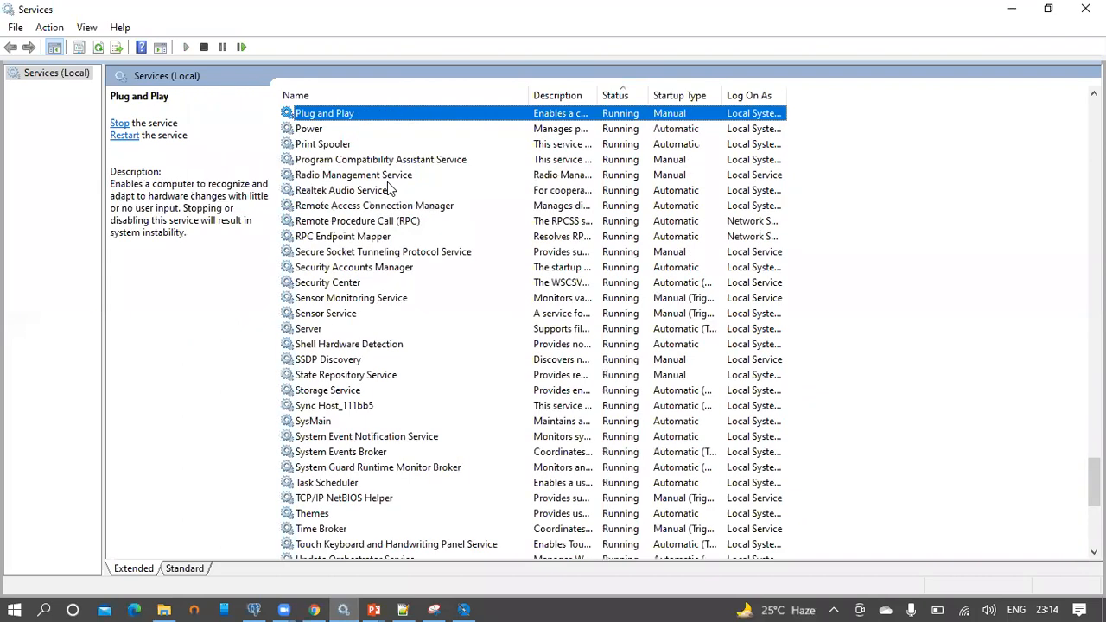
pyautogui.press('a')
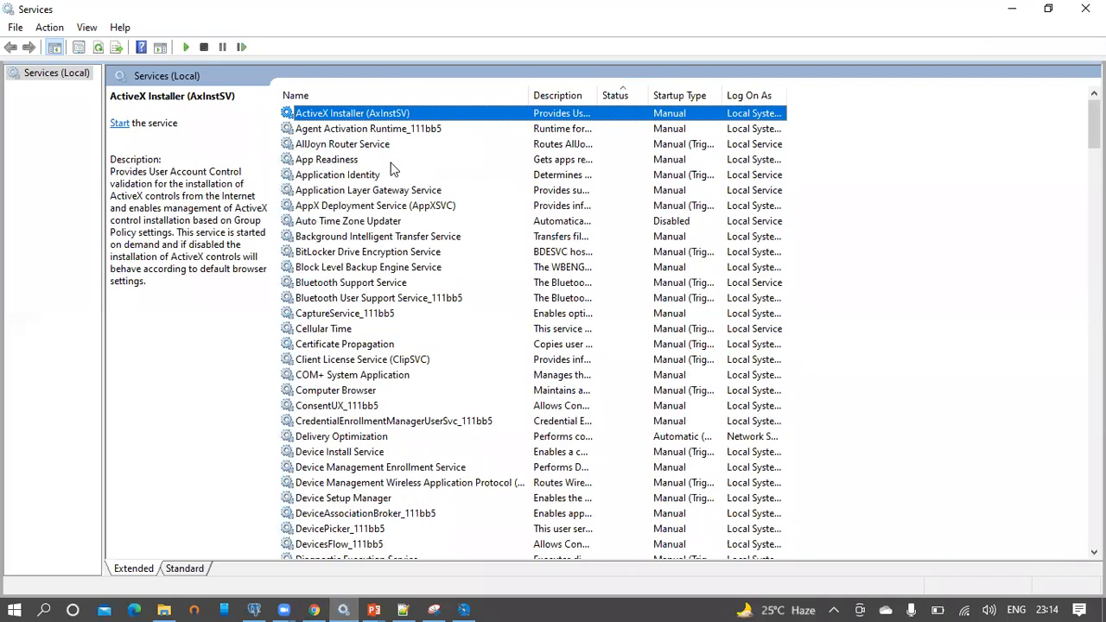
pyautogui.press('a')
pyautogui.press('a')
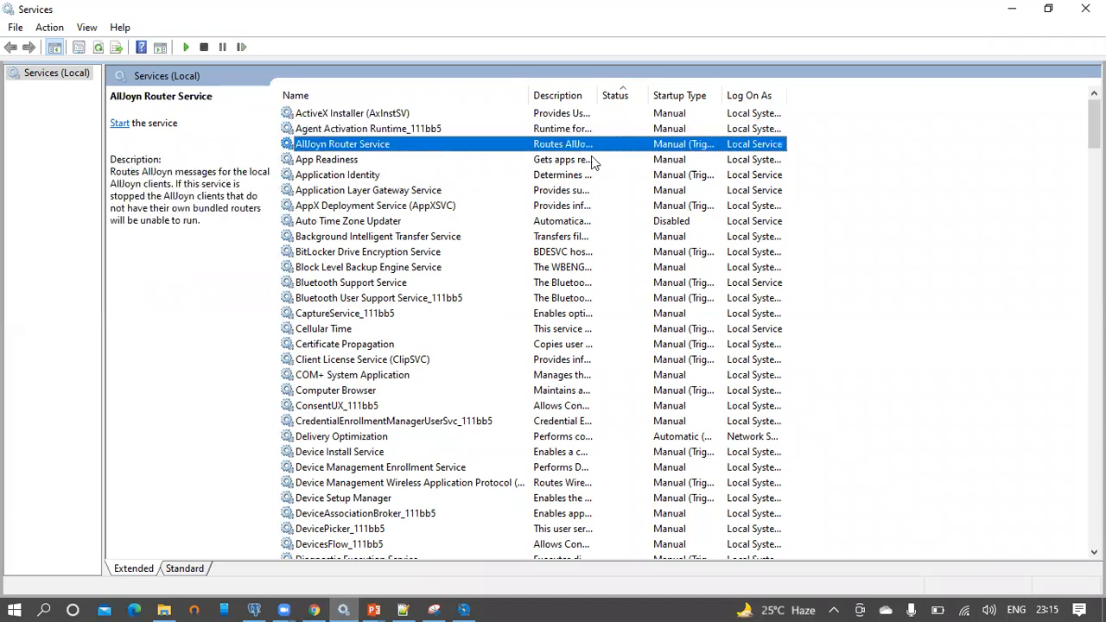
pyautogui.scroll(-8, 467, 223)
pyautogui.scroll(8, 458, 221)
pyautogui.click(436, 191)
pyautogui.press('a')
pyautogui.press('a')
pyautogui.press('a')
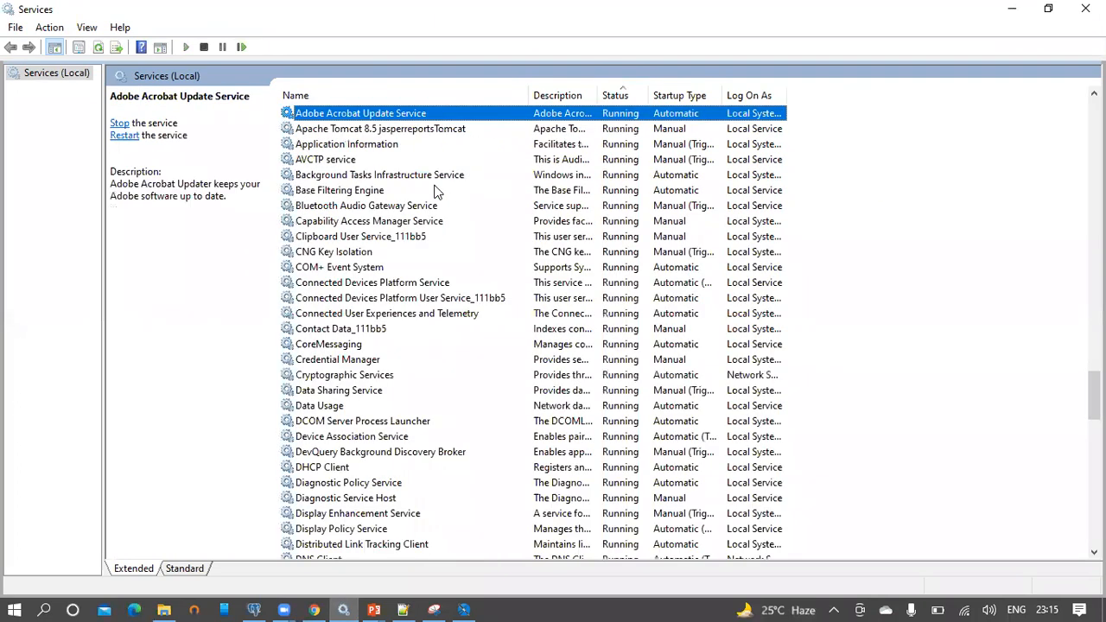
pyautogui.click(430, 129)
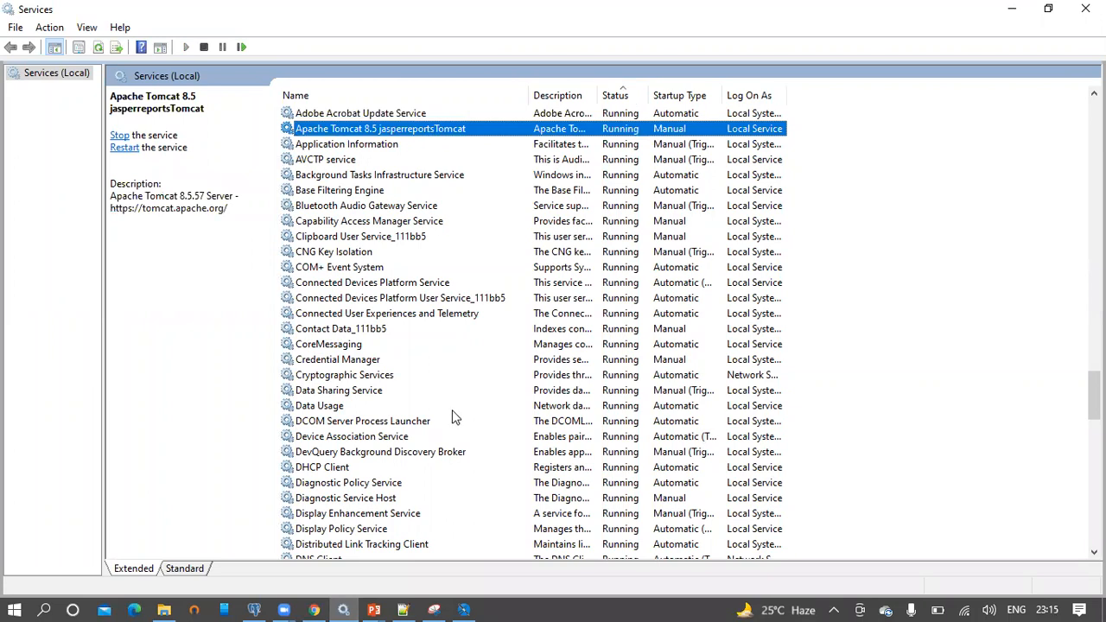
pyautogui.click(464, 609)
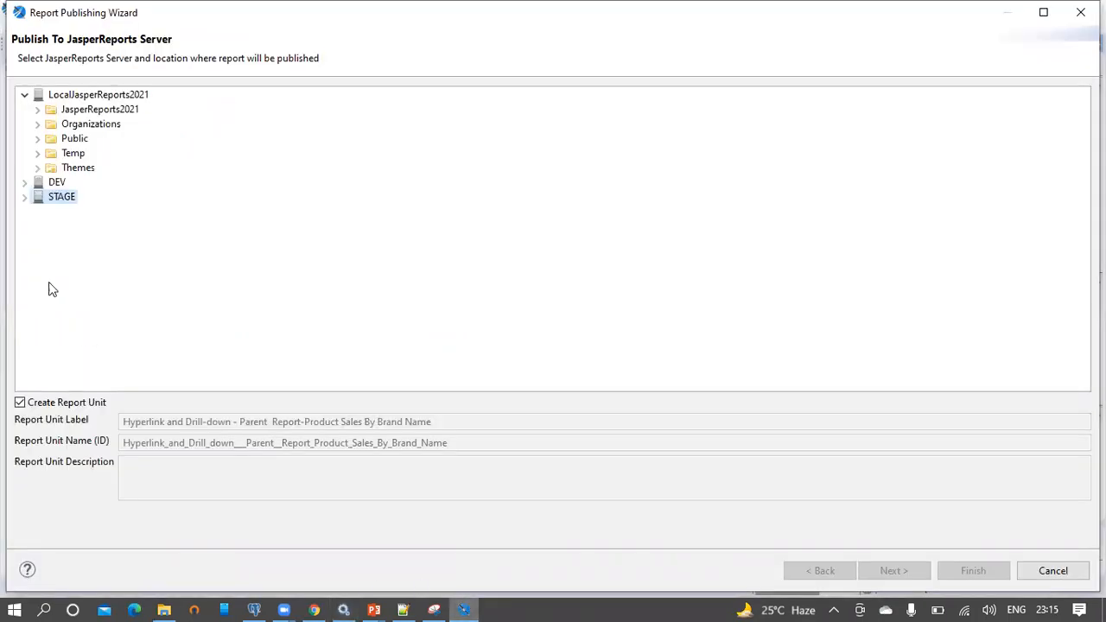
# Choose JasperReports2021/Reports on LocalJasperReports2021 as the publish location
pyautogui.click(58, 98)
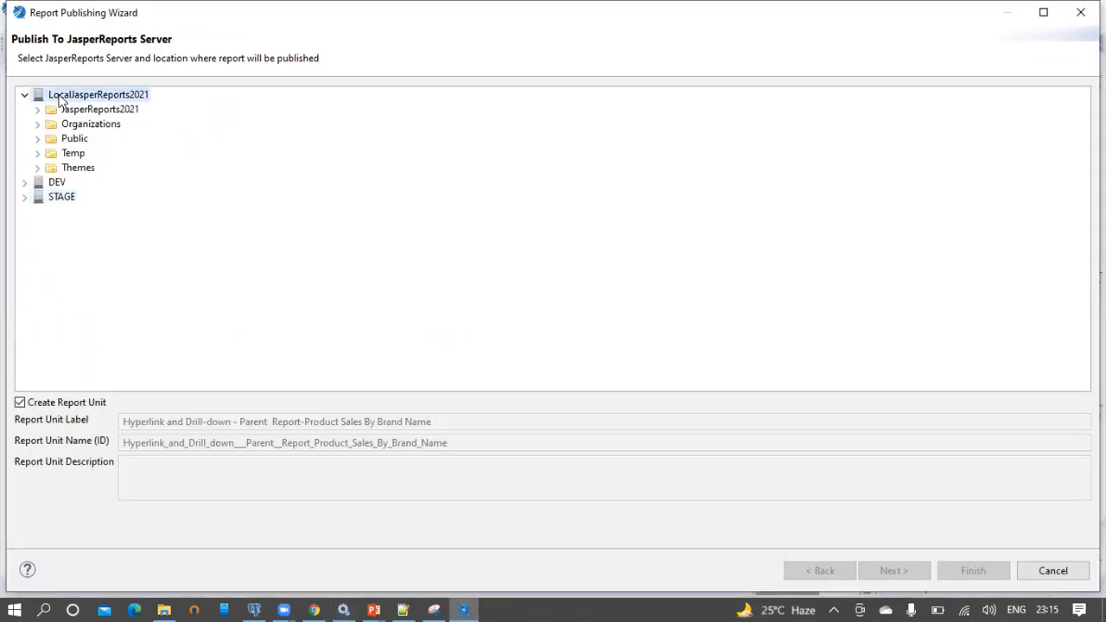
pyautogui.click(104, 112)
pyautogui.click(37, 111)
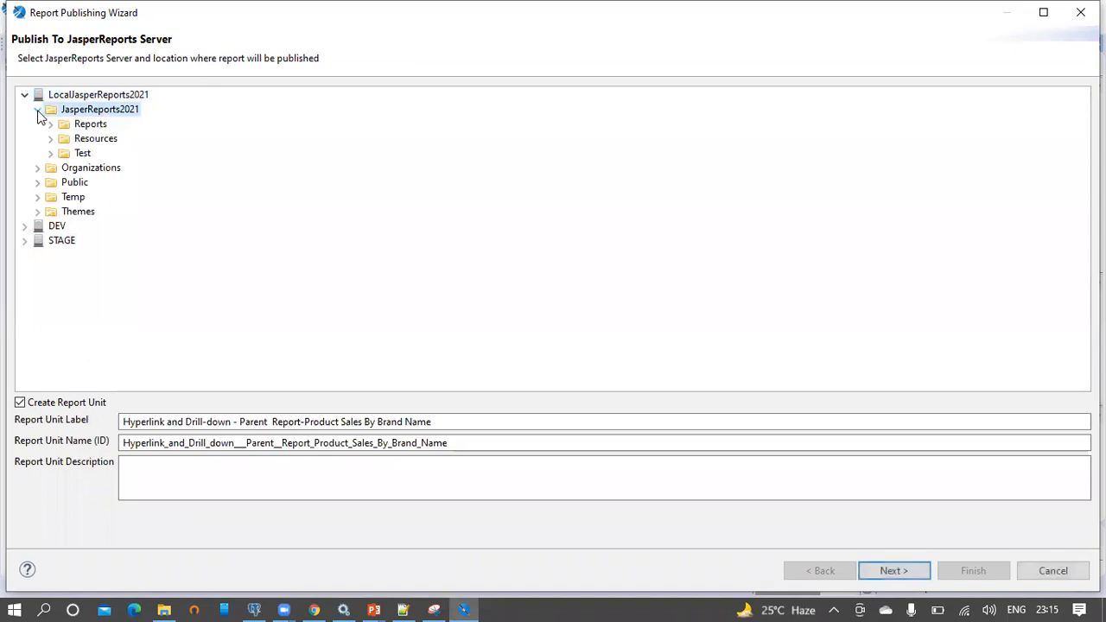
pyautogui.click(92, 128)
pyautogui.click(52, 125)
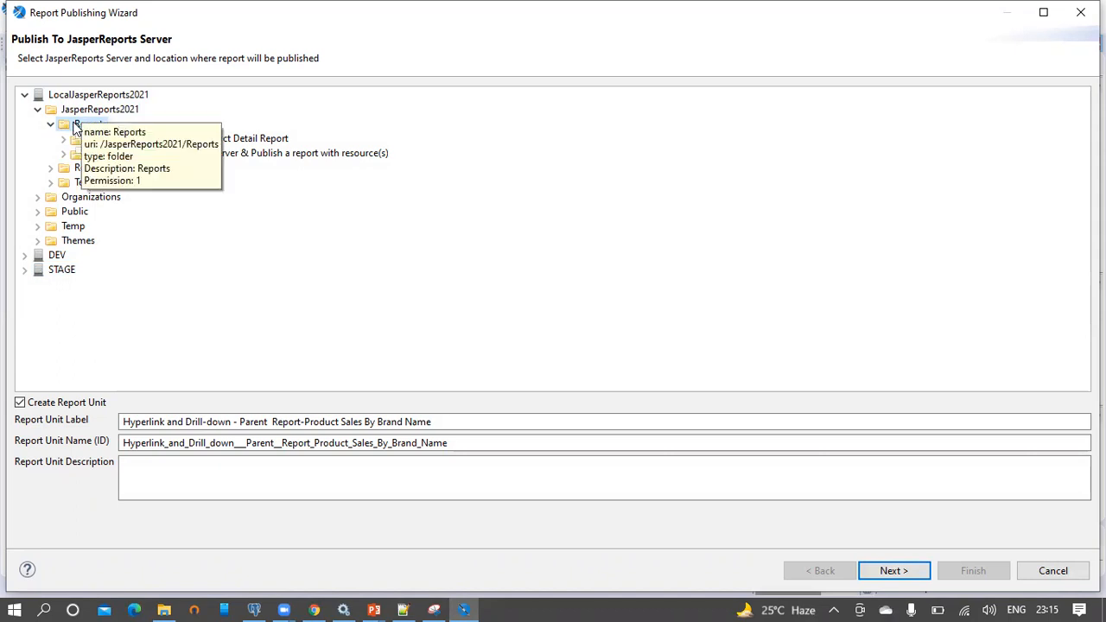
# Copy the Report Unit Label into Description and advance to the data source step
pyautogui.click(458, 422)
pyautogui.moveTo(458, 421); pyautogui.dragTo(121, 422)
pyautogui.hotkey('ctrl', 'c')
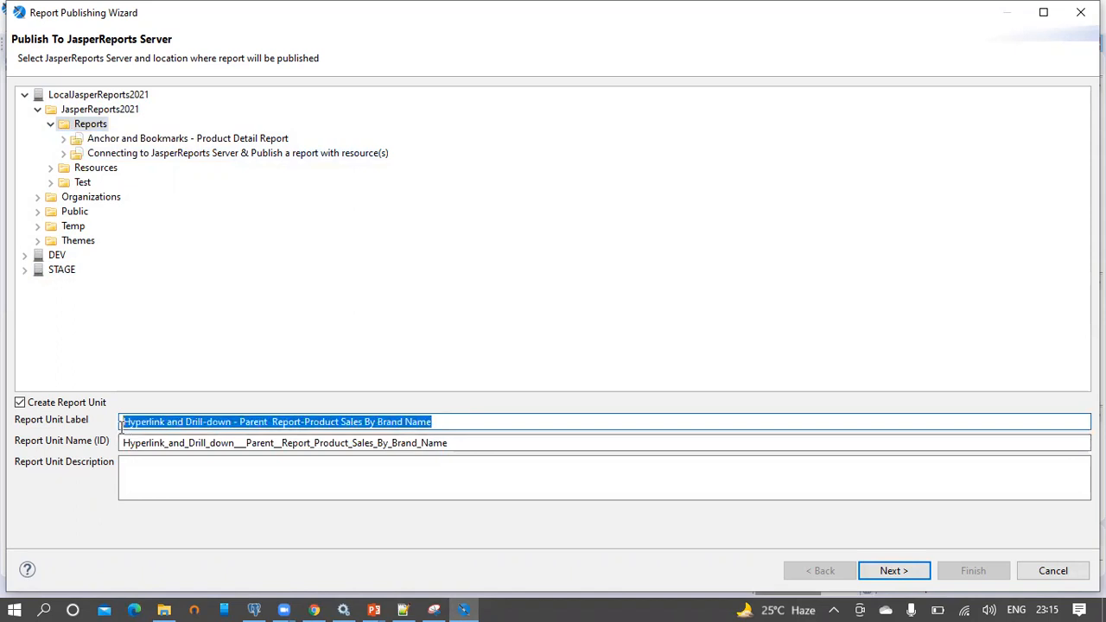
pyautogui.click(134, 487)
pyautogui.hotkey('ctrl', 'v')
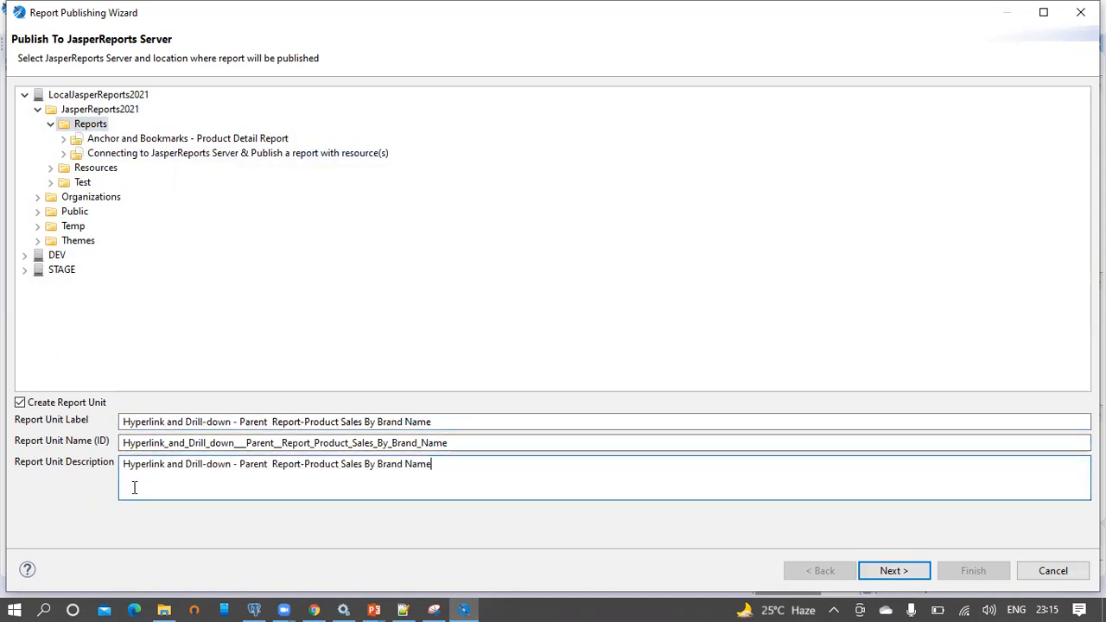
pyautogui.click(905, 569)
pyautogui.click(905, 569)
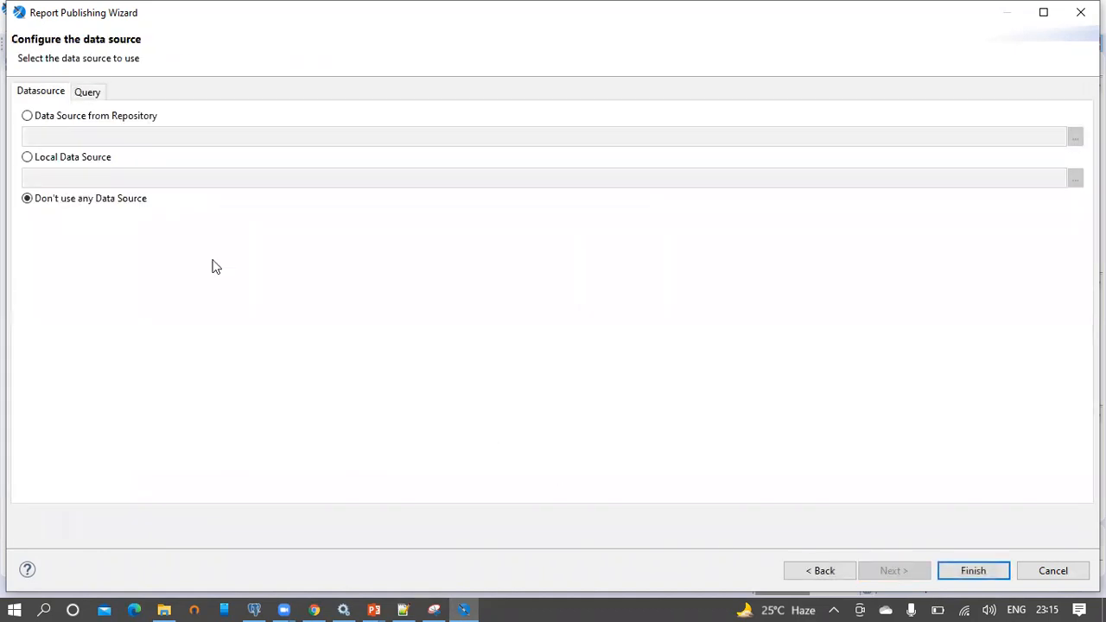
# Attach the repository data source /JasperReports2021/Resources/foodmart and finish publishing
pyautogui.click(92, 117)
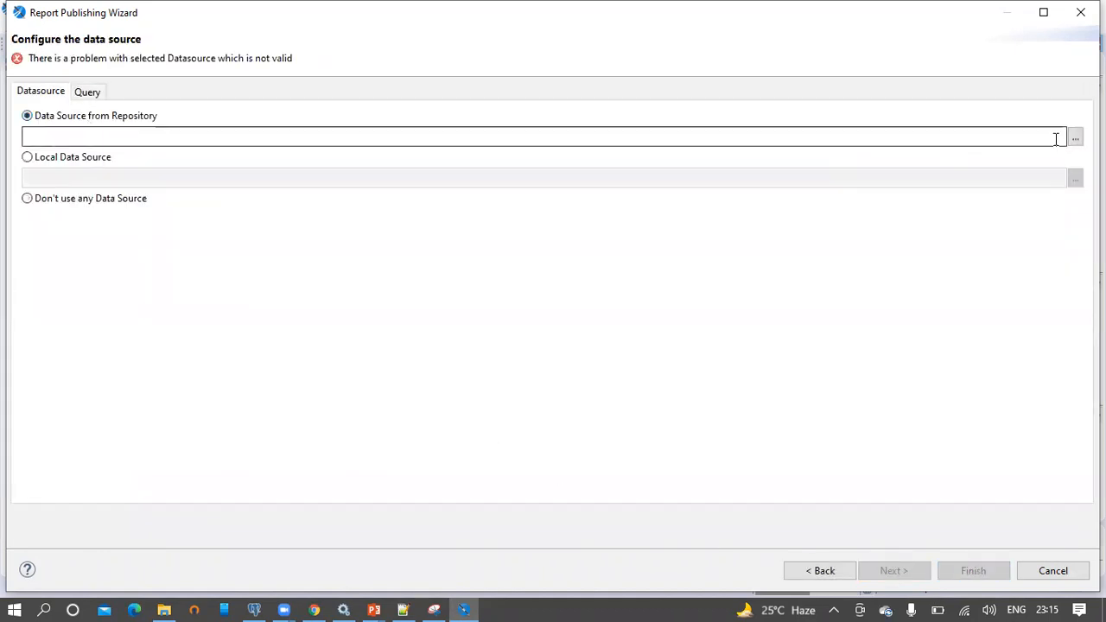
pyautogui.click(1076, 139)
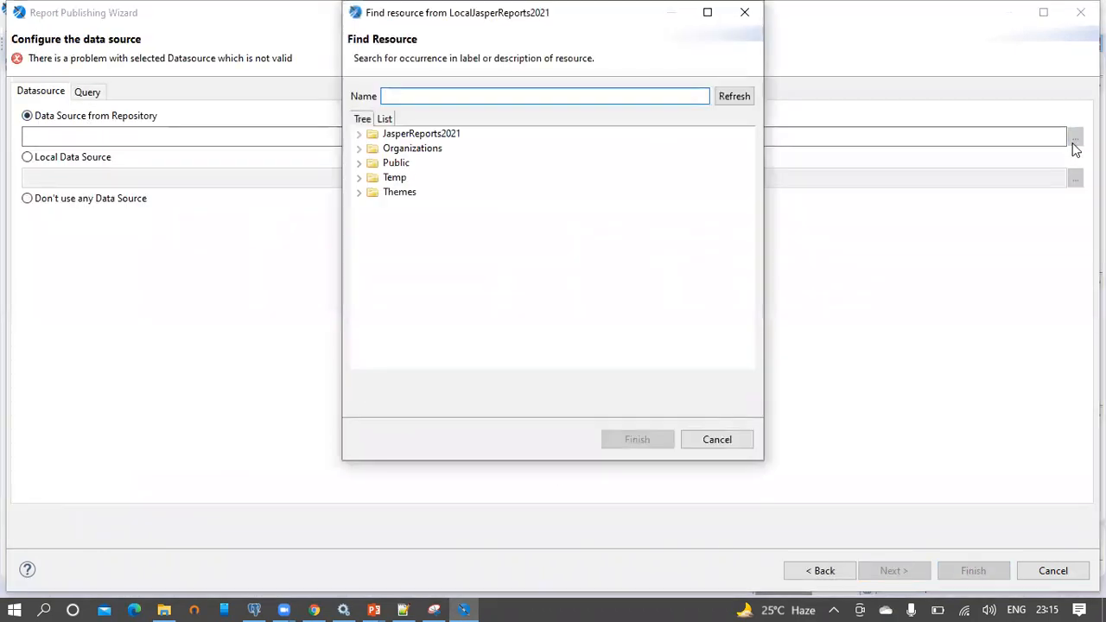
pyautogui.write('foodmart')
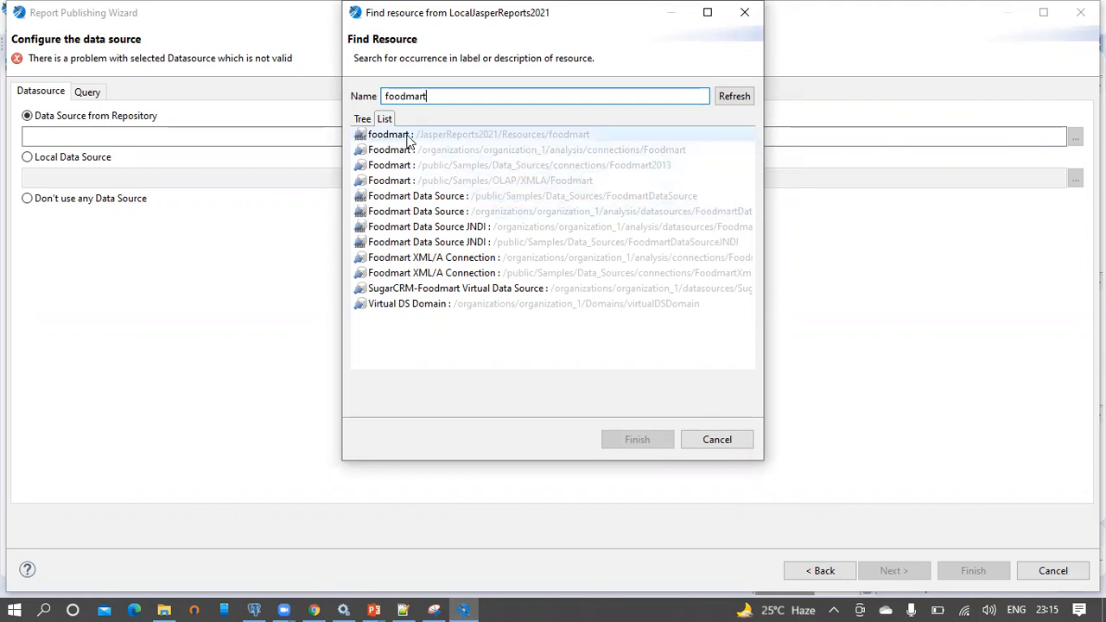
pyautogui.moveTo(410, 141)
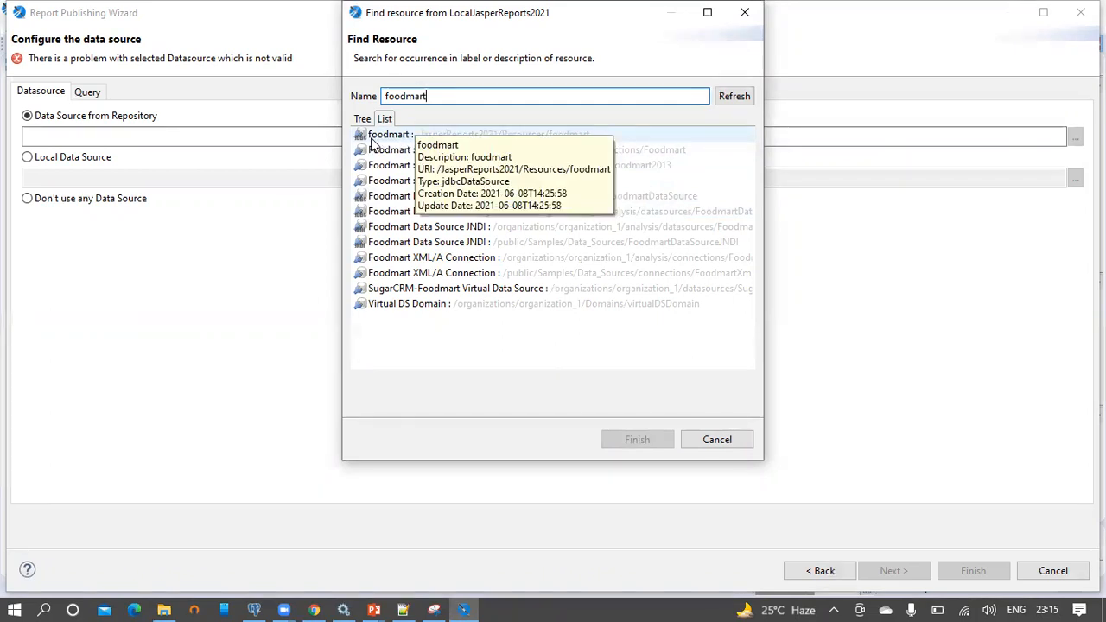
pyautogui.click(376, 143)
pyautogui.doubleClick(375, 139)
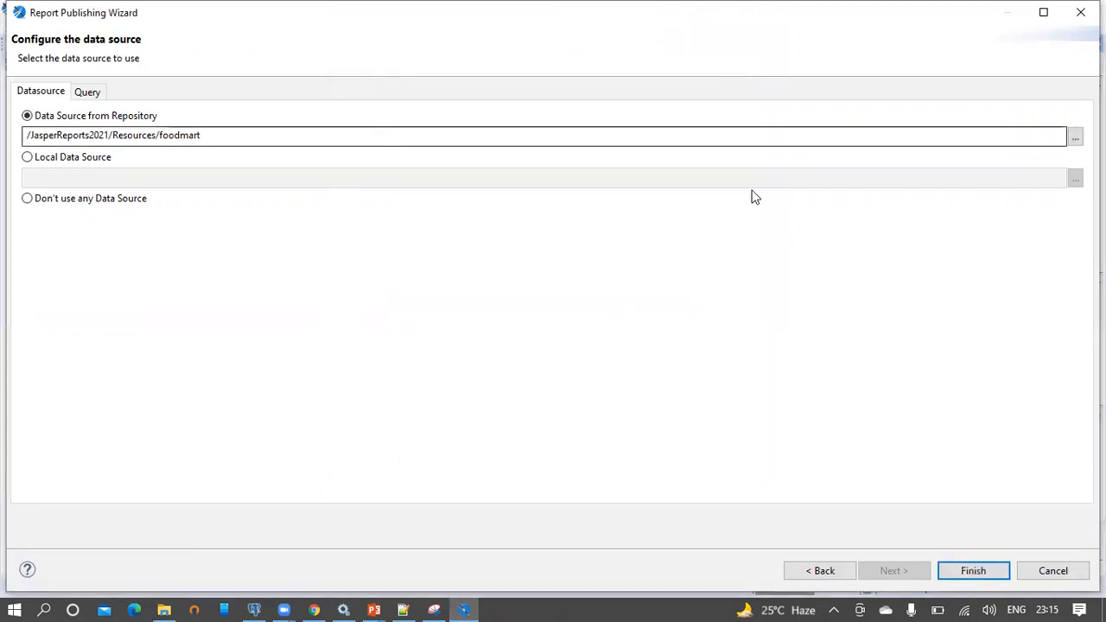
pyautogui.click(982, 570)
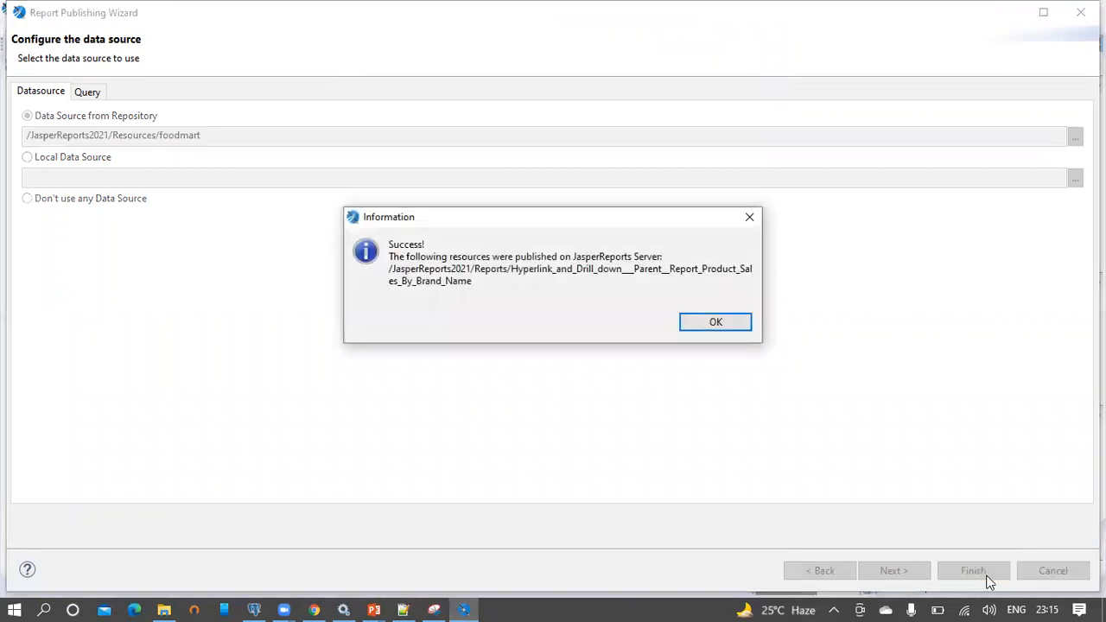
pyautogui.click(715, 323)
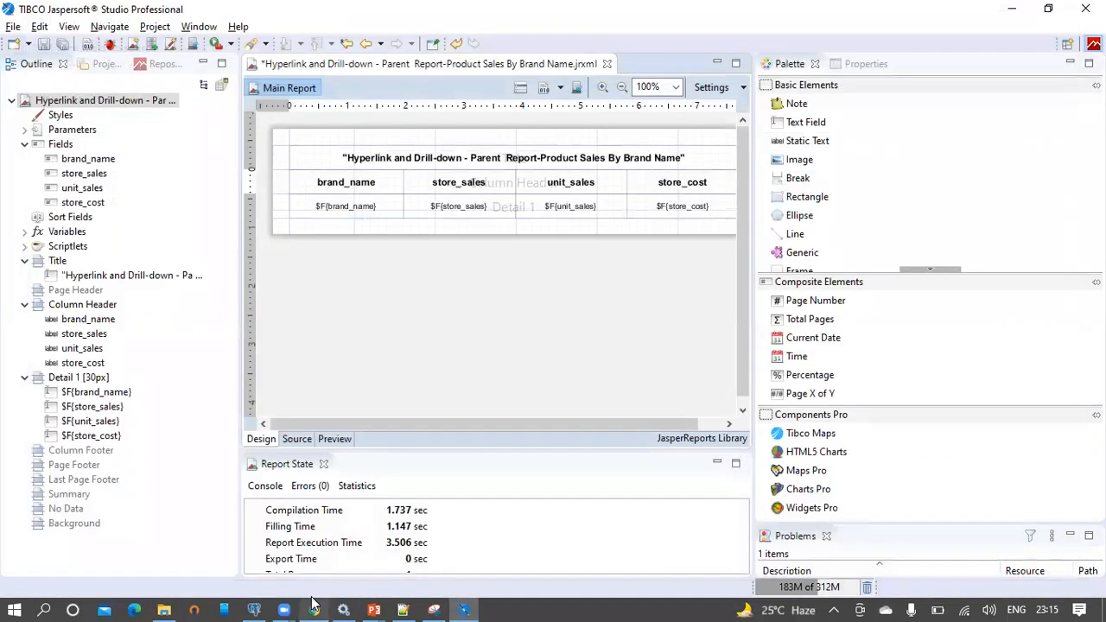
pyautogui.click(314, 611)
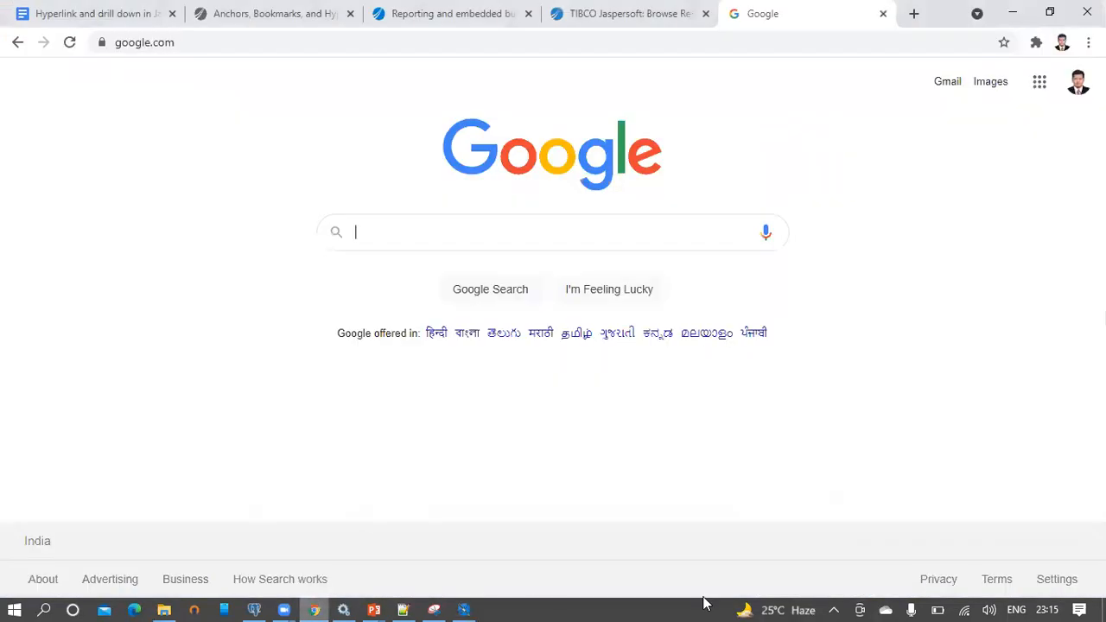
# Log in to JasperReports Server and run the published parent report showing five brands' sales
pyautogui.click(586, 11)
pyautogui.click(93, 223)
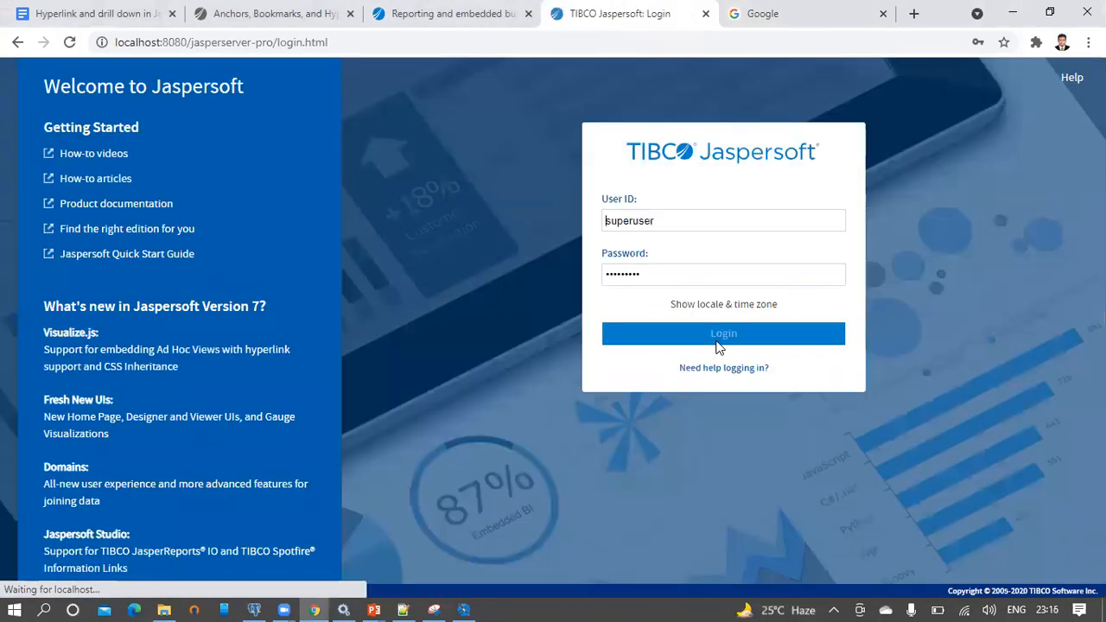
pyautogui.click(736, 336)
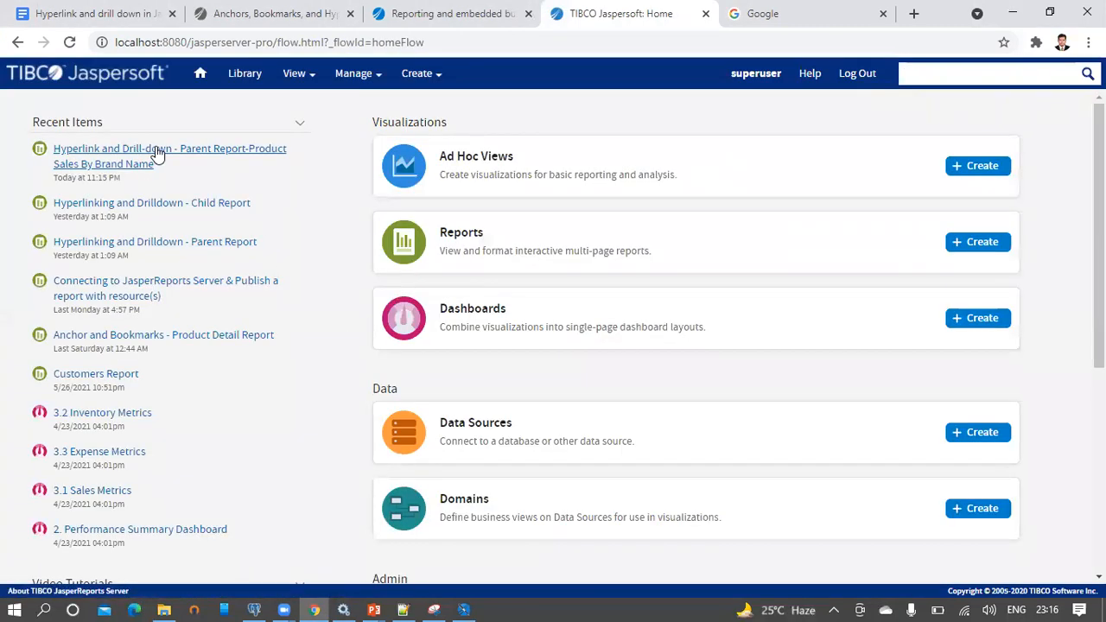
pyautogui.click(155, 150)
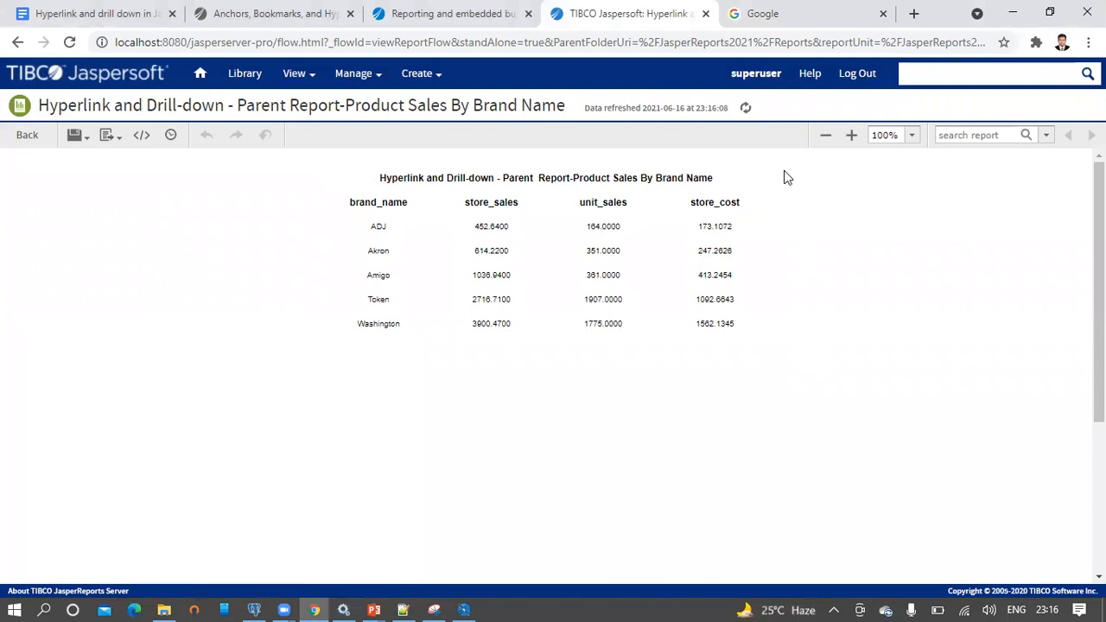
# Back in Jaspersoft Studio, save the parent report without republishing it to the server
pyautogui.click(465, 608)
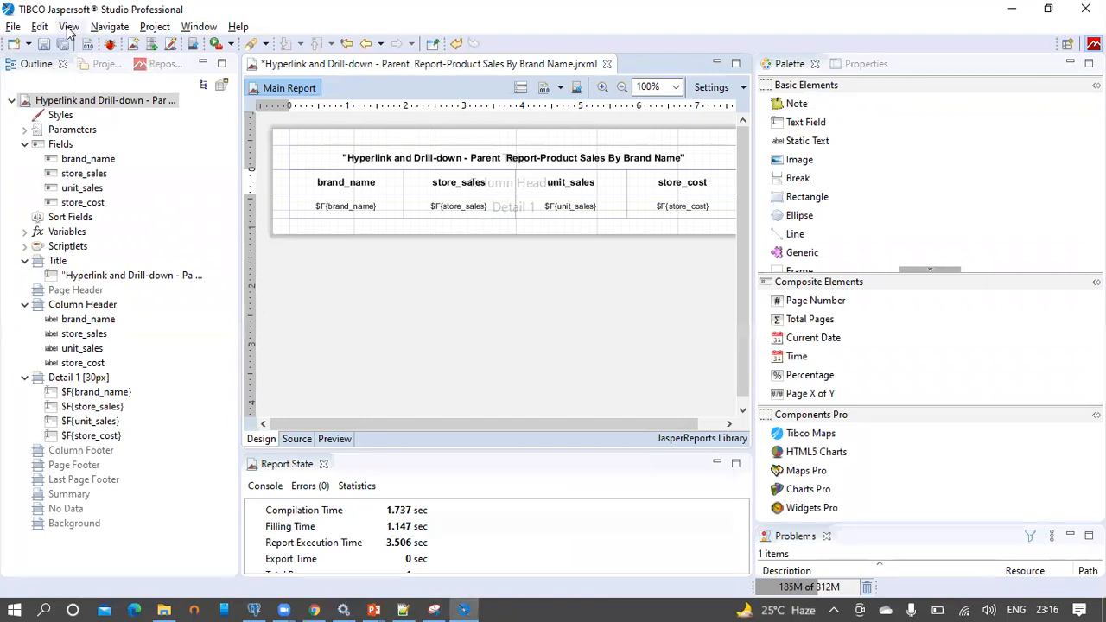
pyautogui.click(45, 44)
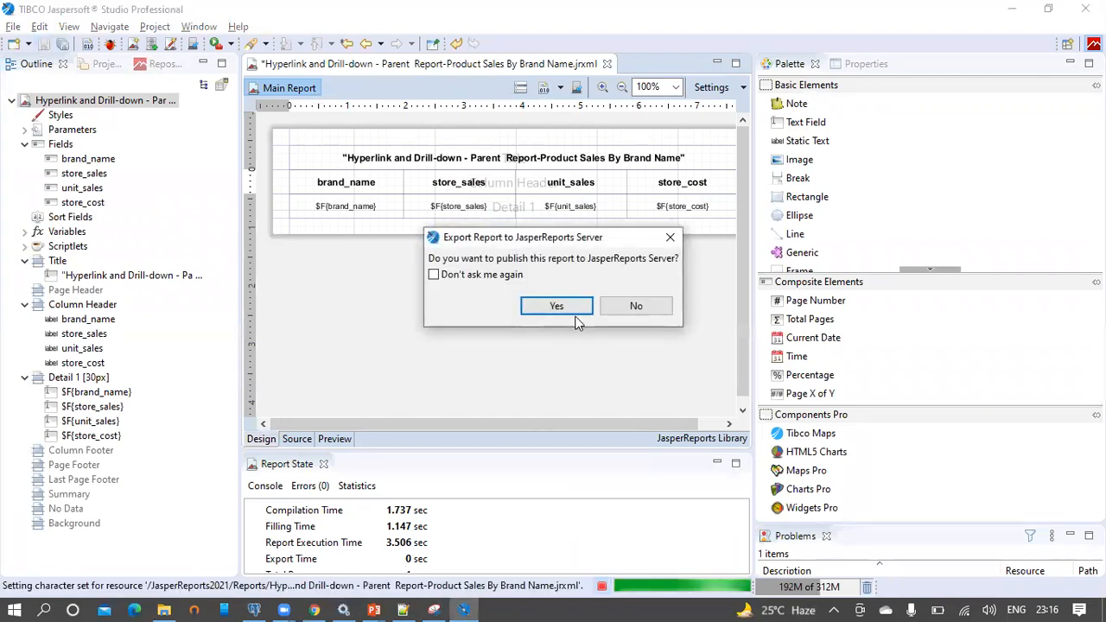
pyautogui.click(634, 305)
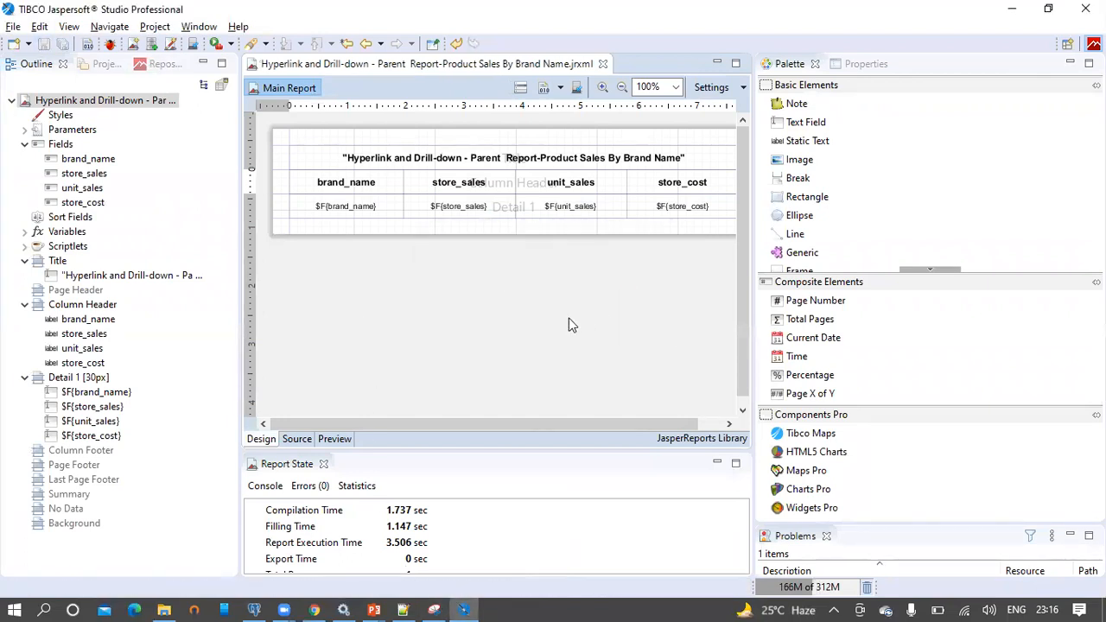
pyautogui.click(14, 26)
# Start a new Blank A4 Jasper report, then bring up pgAdmin's Training2021Queries.sql file
pyautogui.moveTo(25, 52)
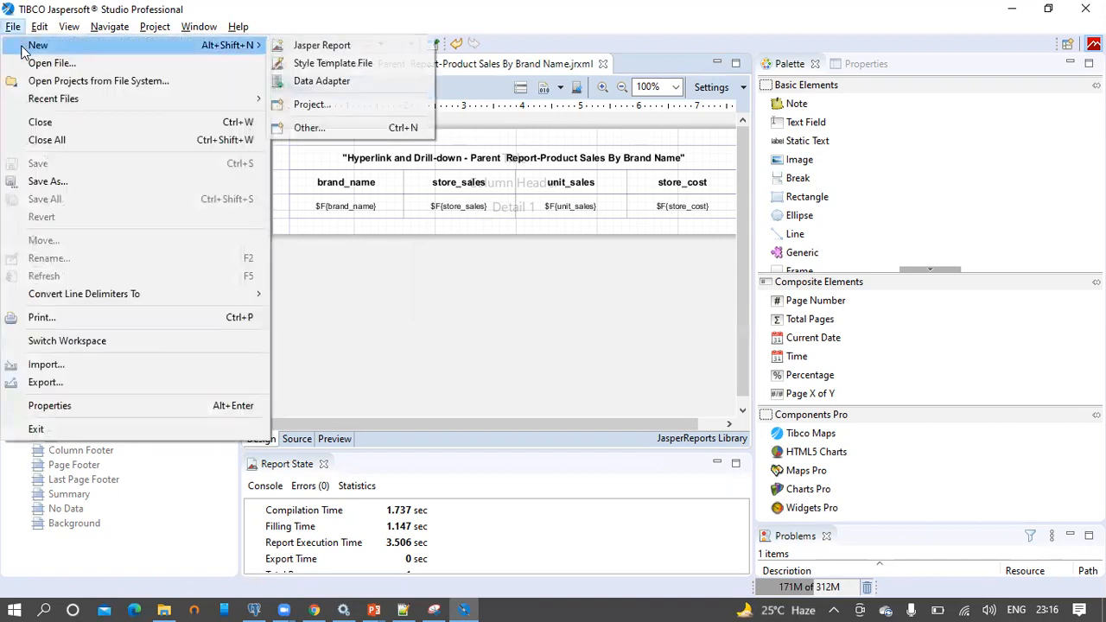
pyautogui.click(321, 45)
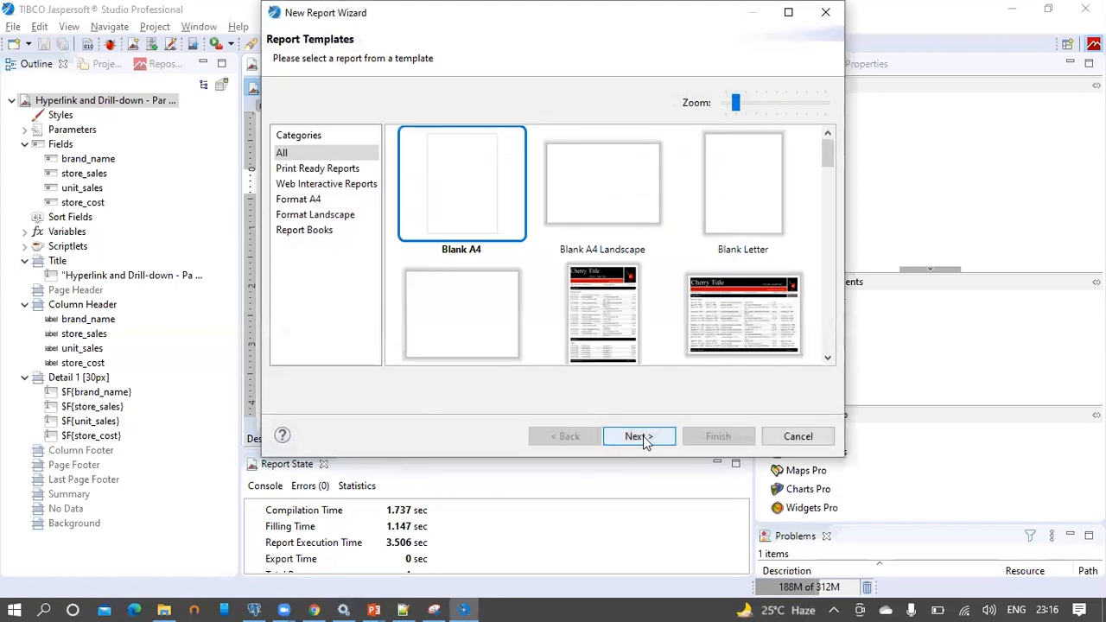
pyautogui.click(641, 436)
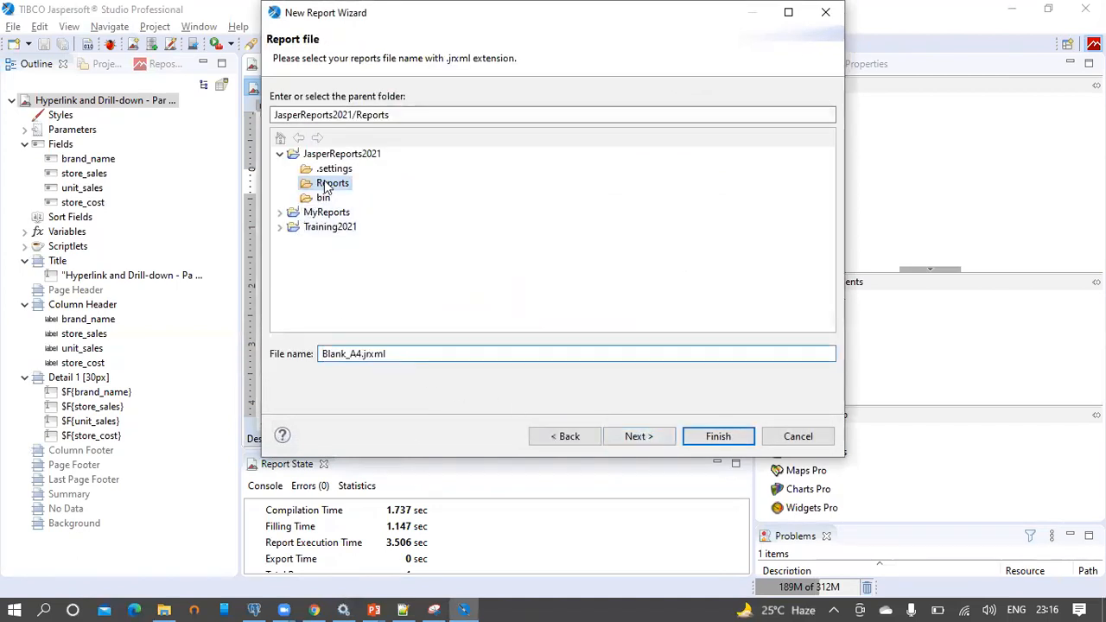
pyautogui.click(258, 608)
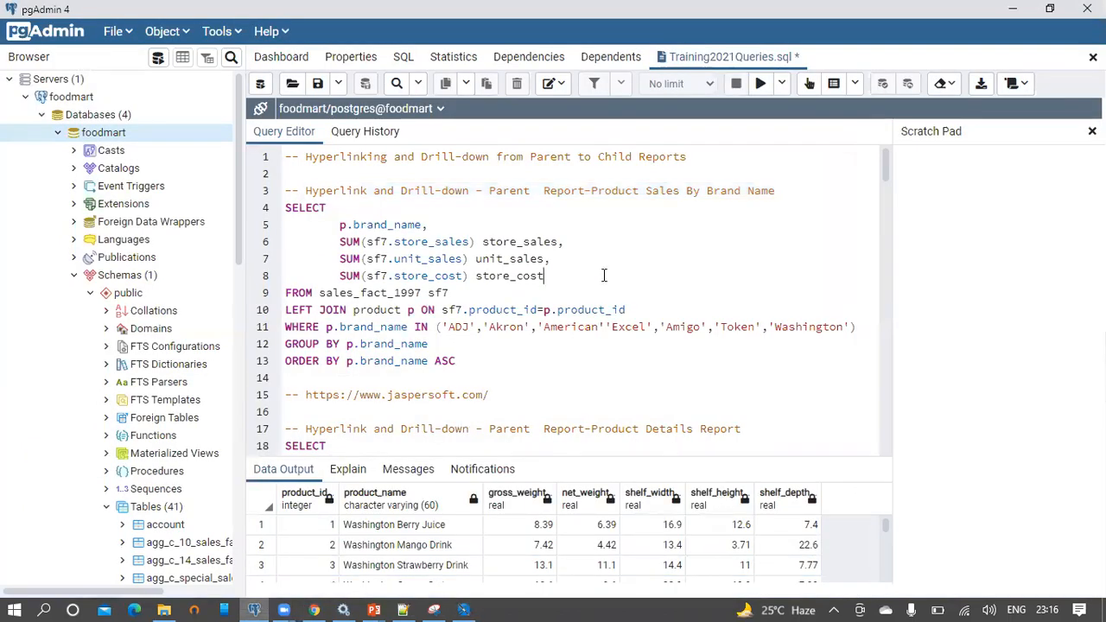
pyautogui.scroll(-3, 631, 277)
# Change the word Parent to Child in line 17's report-title comment in pgAdmin
pyautogui.moveTo(741, 271); pyautogui.dragTo(307, 269)
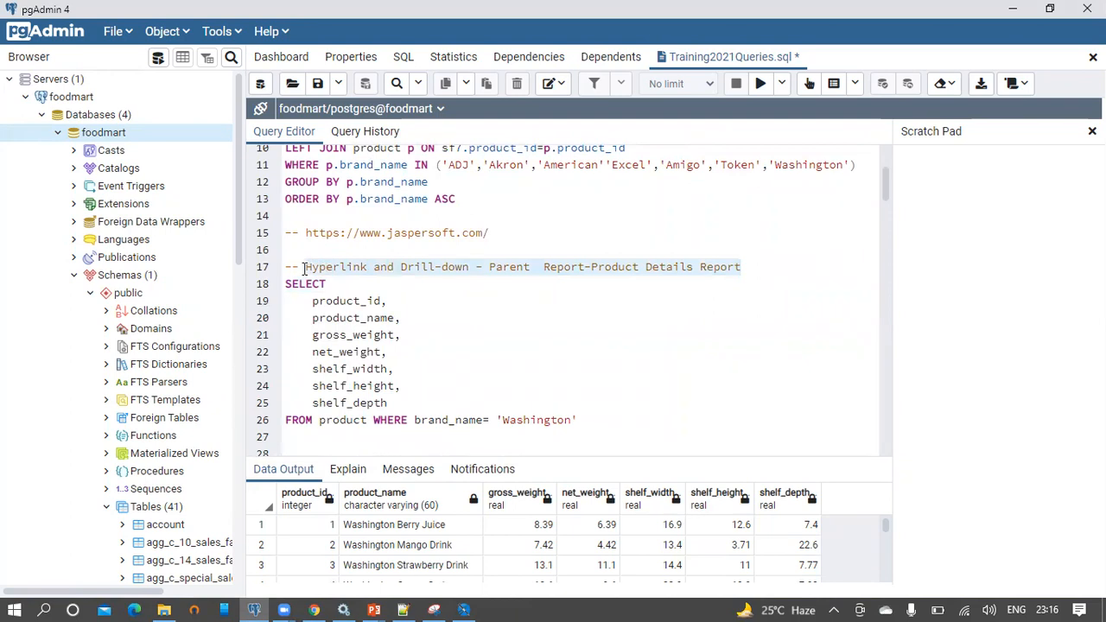
pyautogui.click(568, 279)
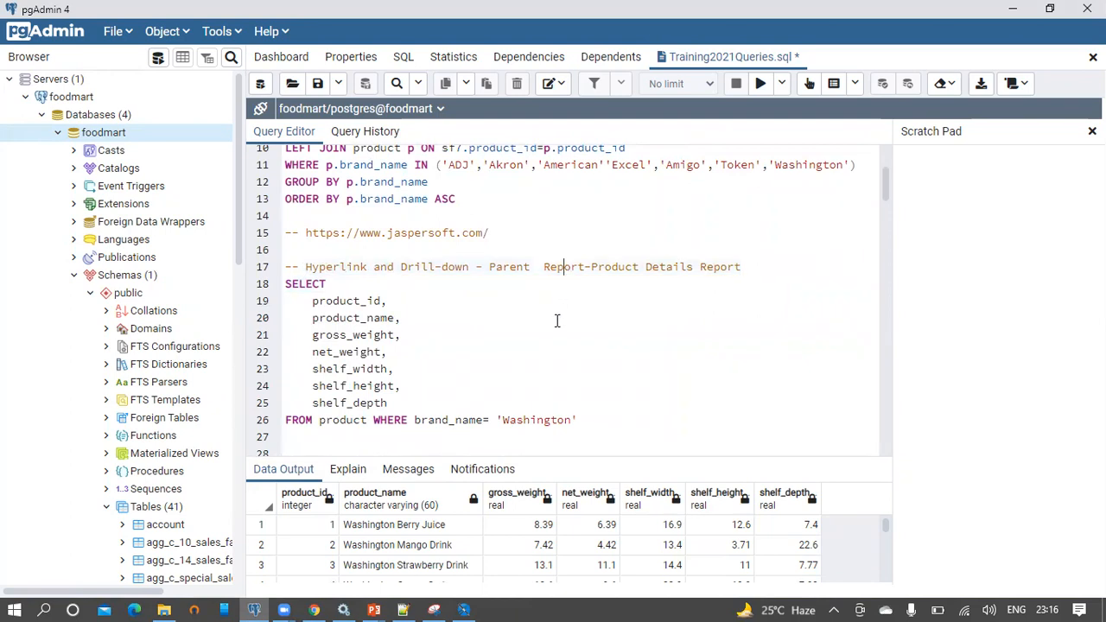
pyautogui.scroll(2, 555, 316)
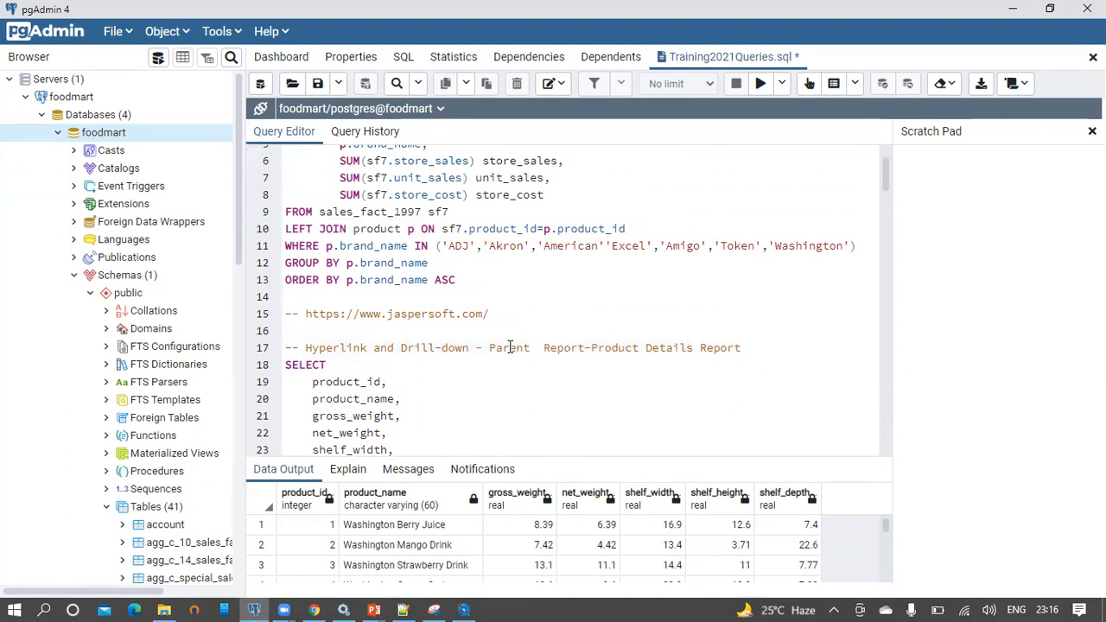
pyautogui.doubleClick(494, 348)
pyautogui.write('Child')
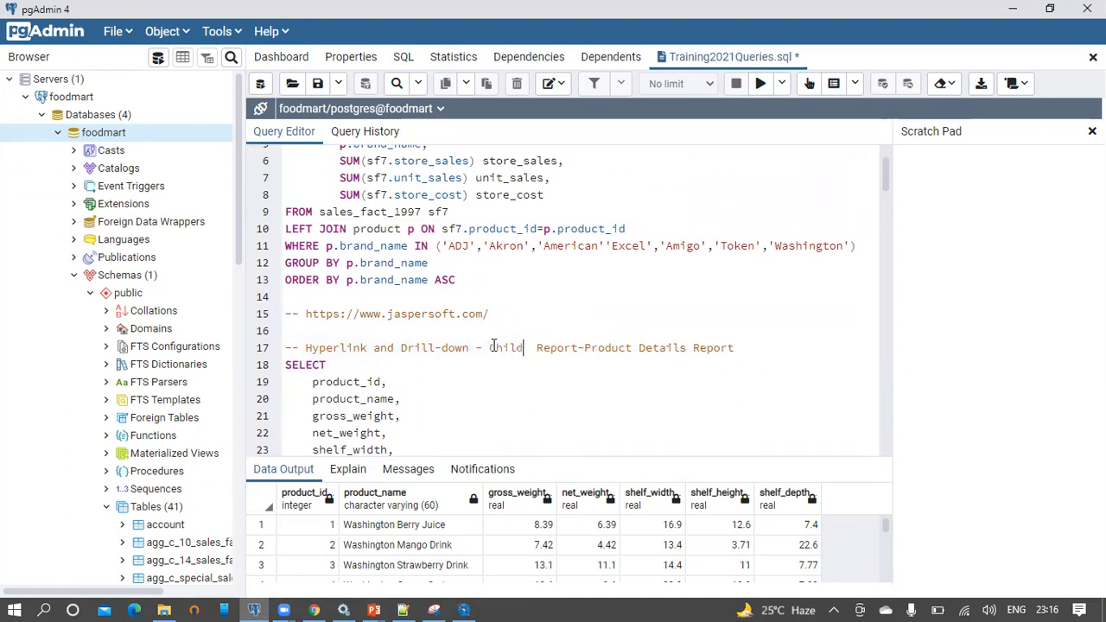
# Use the child title as file name 'Hyperlink and Drill-down - Child Report-Product Details Report.jrxml'
pyautogui.moveTo(753, 347); pyautogui.dragTo(305, 352)
pyautogui.hotkey('ctrl', 'c')
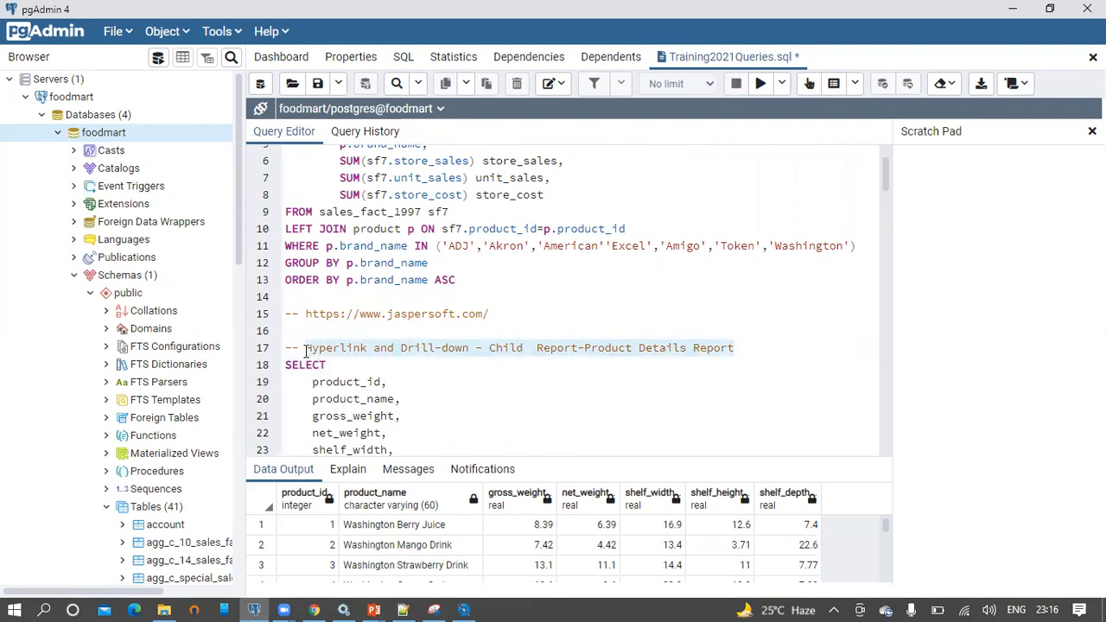
pyautogui.hotkey('alt', 'Tab')
pyautogui.moveTo(362, 354); pyautogui.dragTo(284, 357)
pyautogui.hotkey('ctrl', 'v')
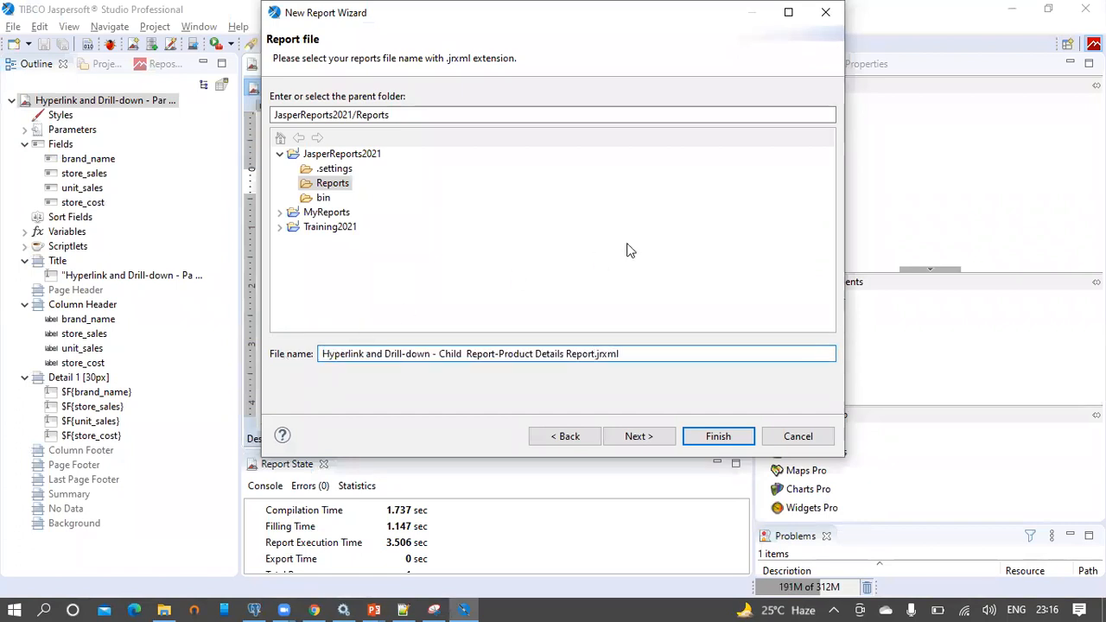
# Choose the foodmart - Database JDBC Connection adapter for the new report, then return to pgAdmin
pyautogui.click(645, 441)
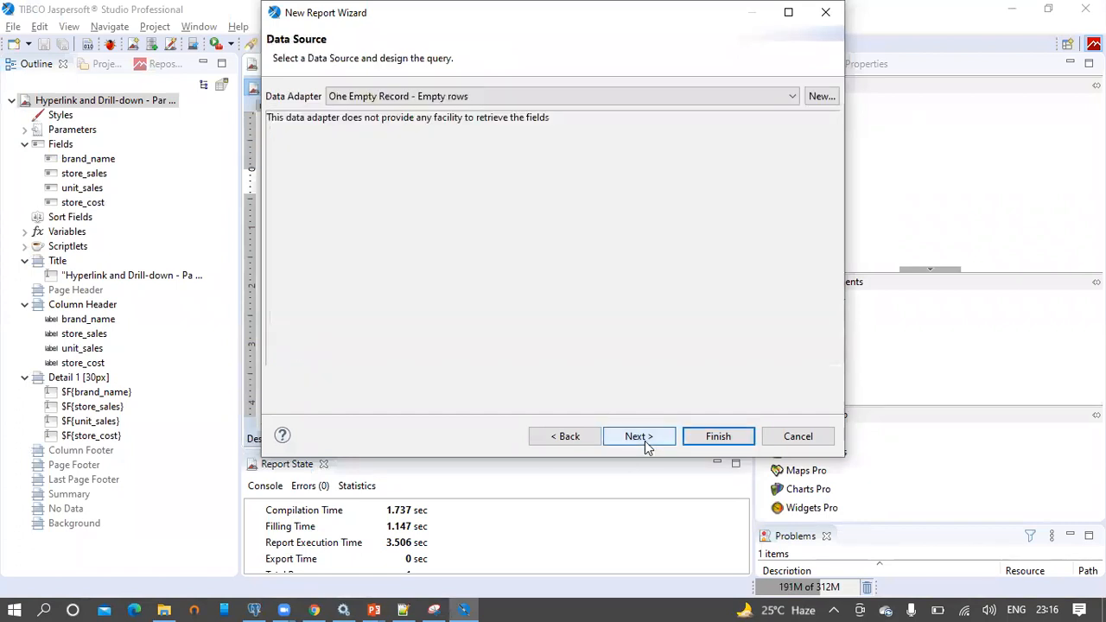
pyautogui.click(481, 97)
pyautogui.click(476, 112)
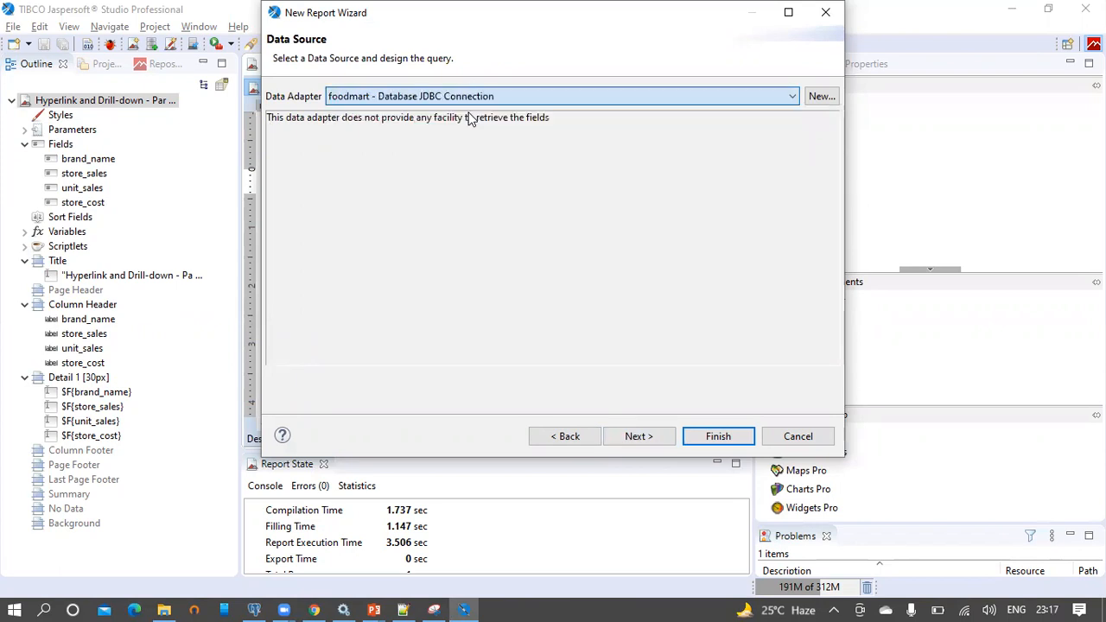
pyautogui.click(257, 608)
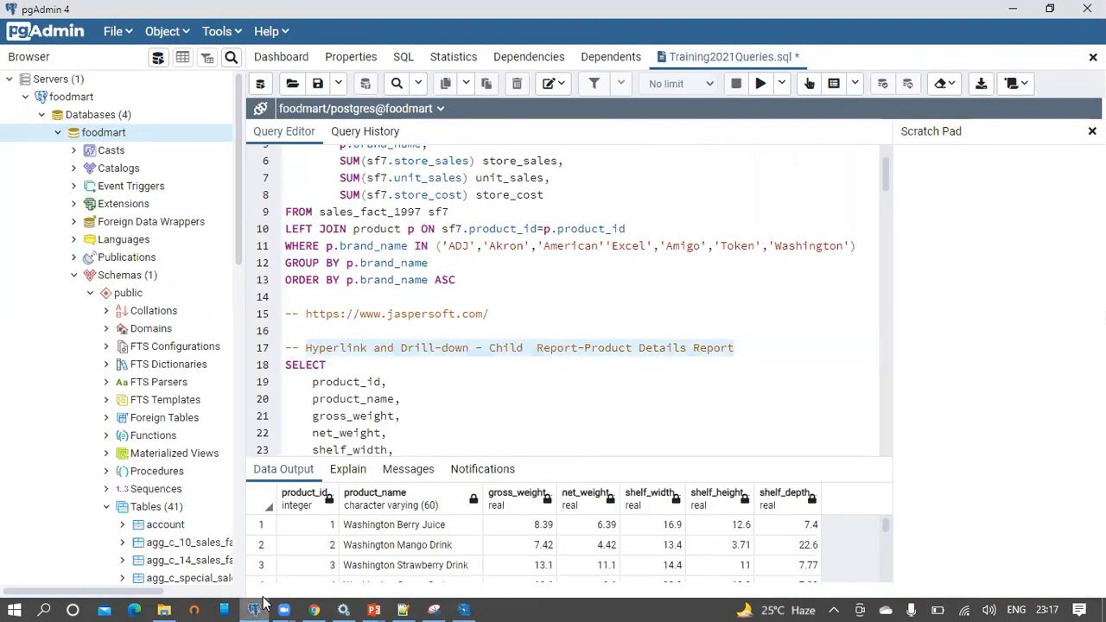
# Copy the Washington-brand product-details query on lines 18–26 and return to the report wizard
pyautogui.click(483, 265)
pyautogui.scroll(-3, 494, 251)
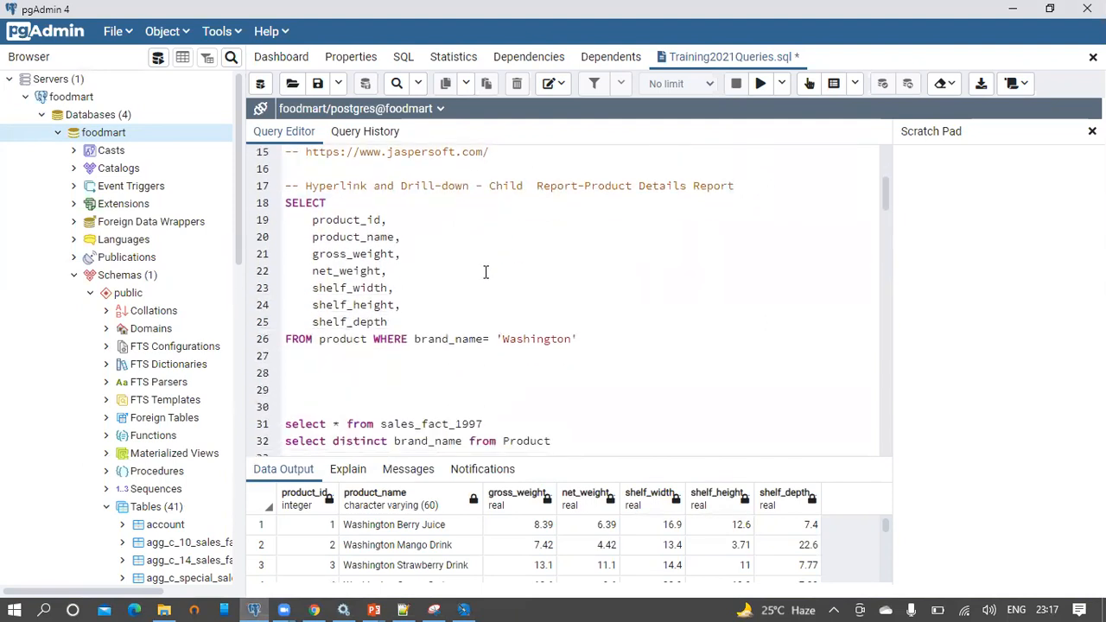
pyautogui.moveTo(589, 339); pyautogui.dragTo(281, 202)
pyautogui.hotkey('ctrl', 'c')
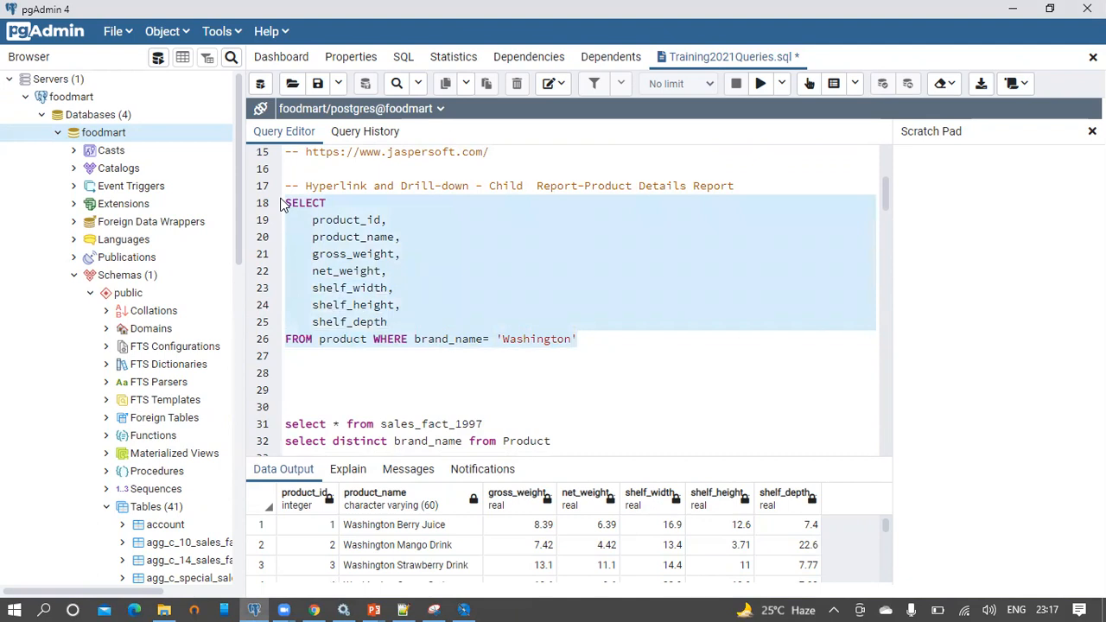
pyautogui.hotkey('alt', 'Tab')
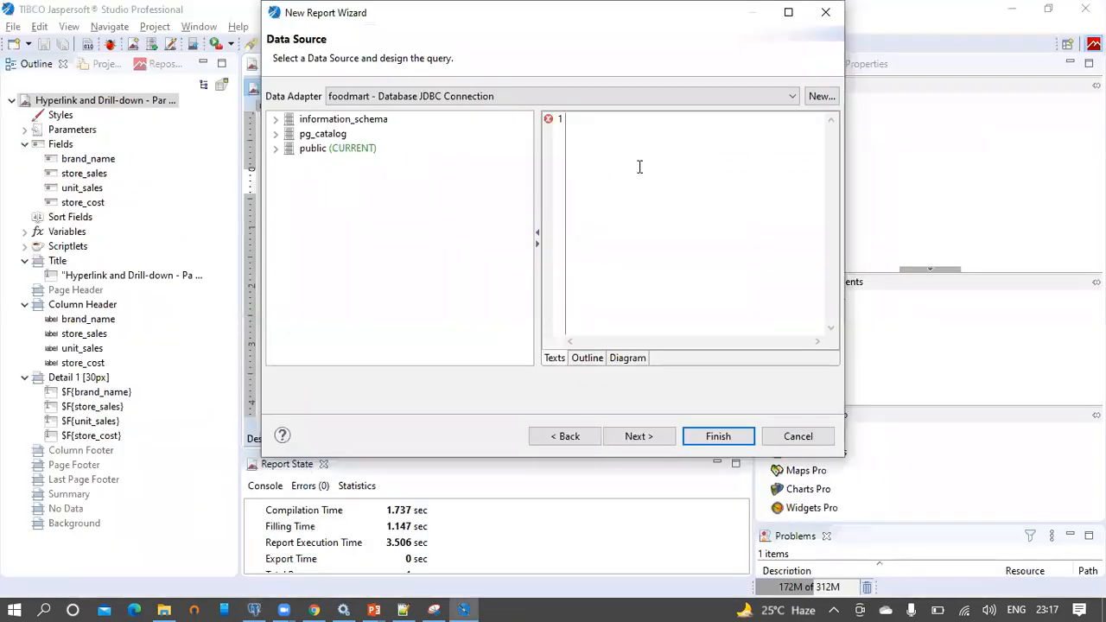
# Paste the product-details query, include all seven fields without grouping, and generate the child report
pyautogui.hotkey('ctrl', 'v')
pyautogui.click(644, 436)
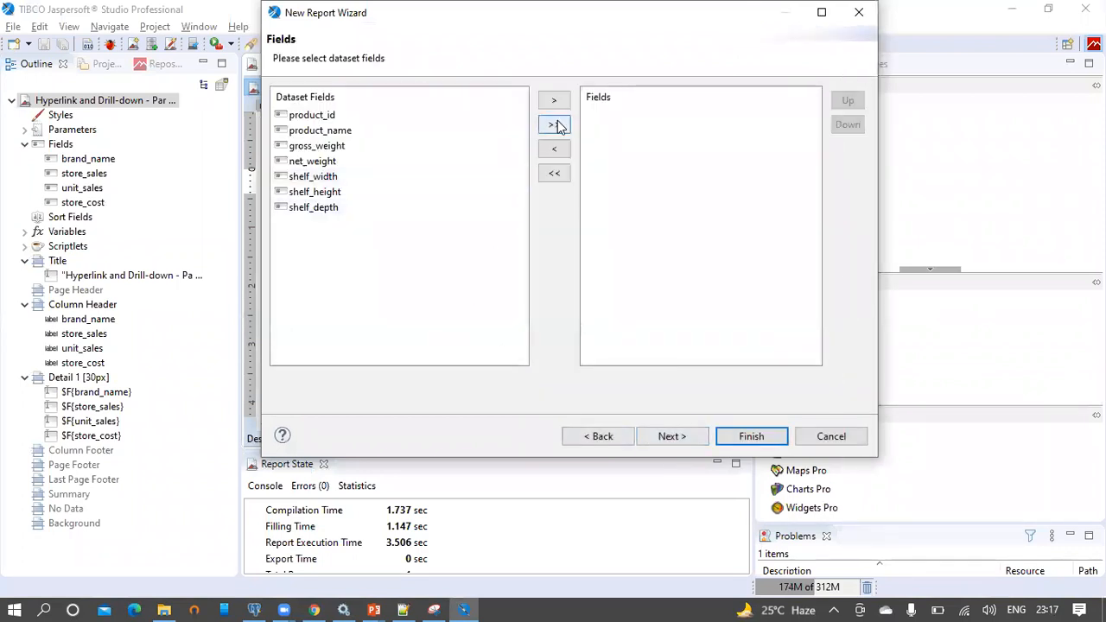
pyautogui.click(557, 127)
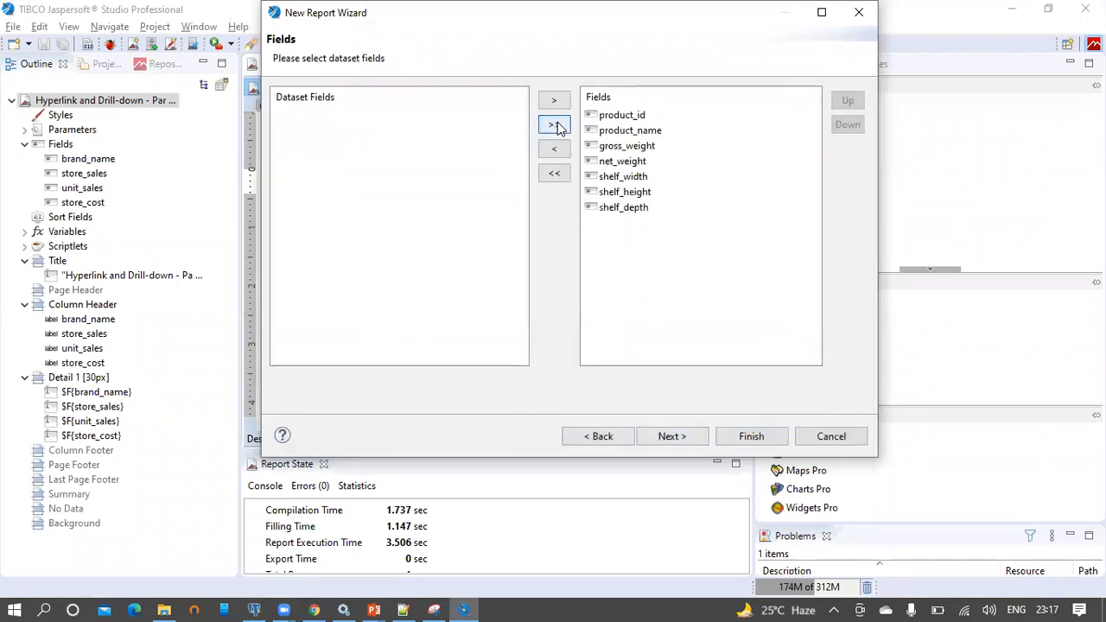
pyautogui.click(671, 437)
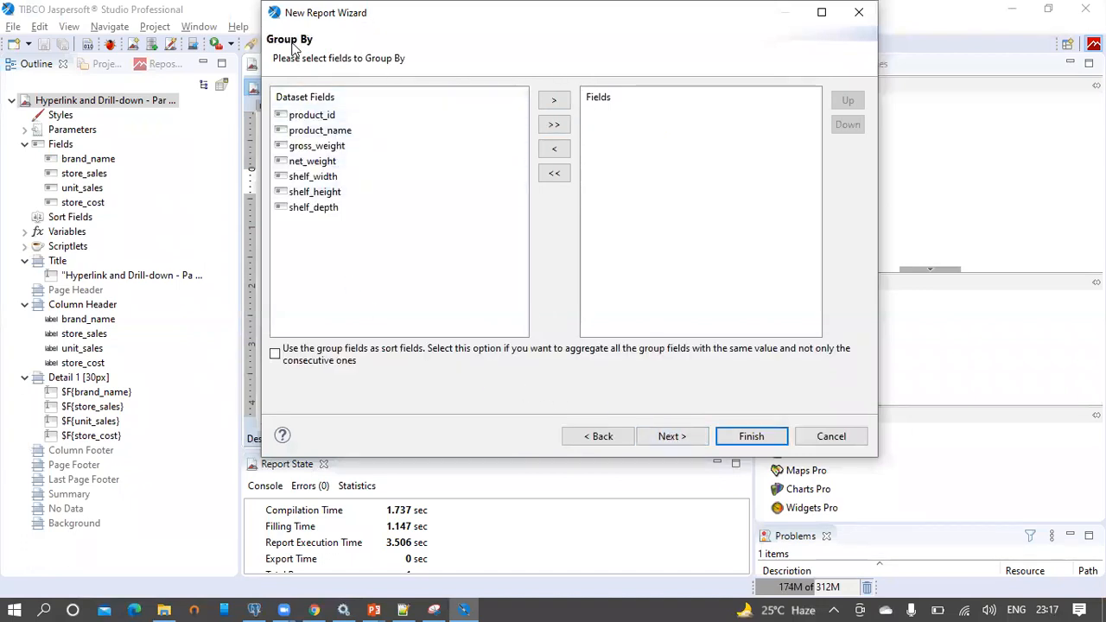
pyautogui.click(689, 442)
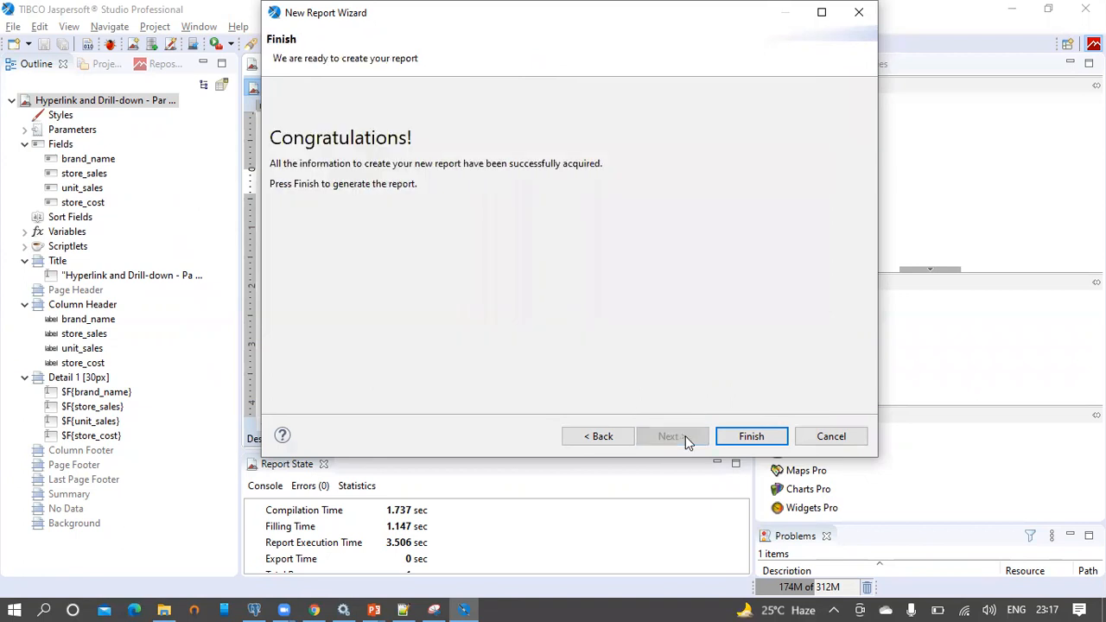
pyautogui.click(733, 439)
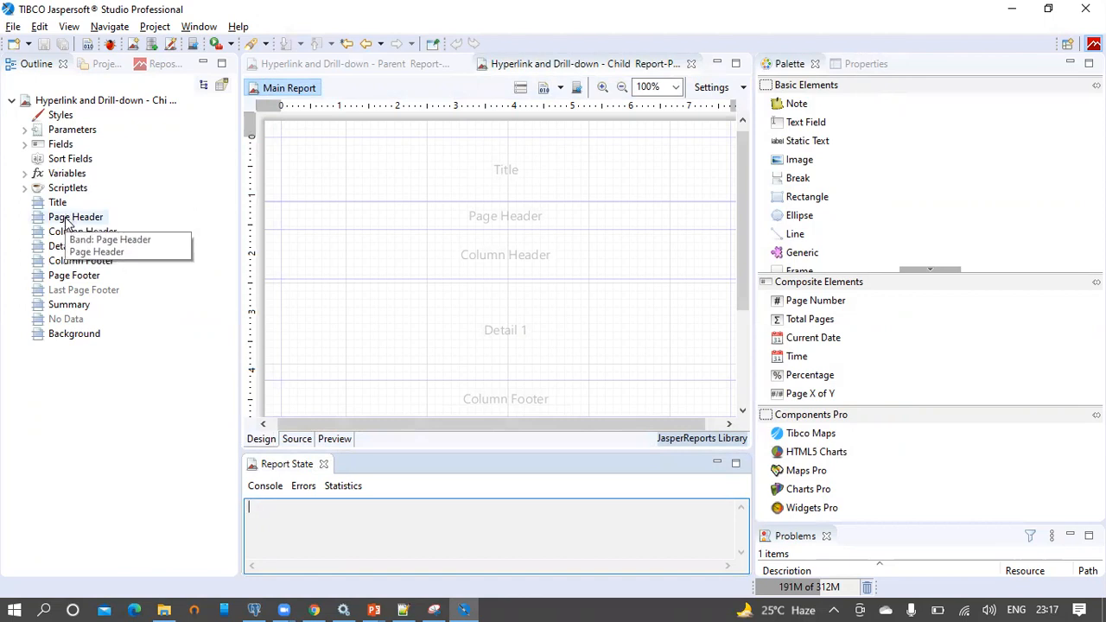
# Delete the Page Header, Column Footer, Page Footer and Summary bands, keeping Title, Column Header and Detail 1
pyautogui.click(76, 222)
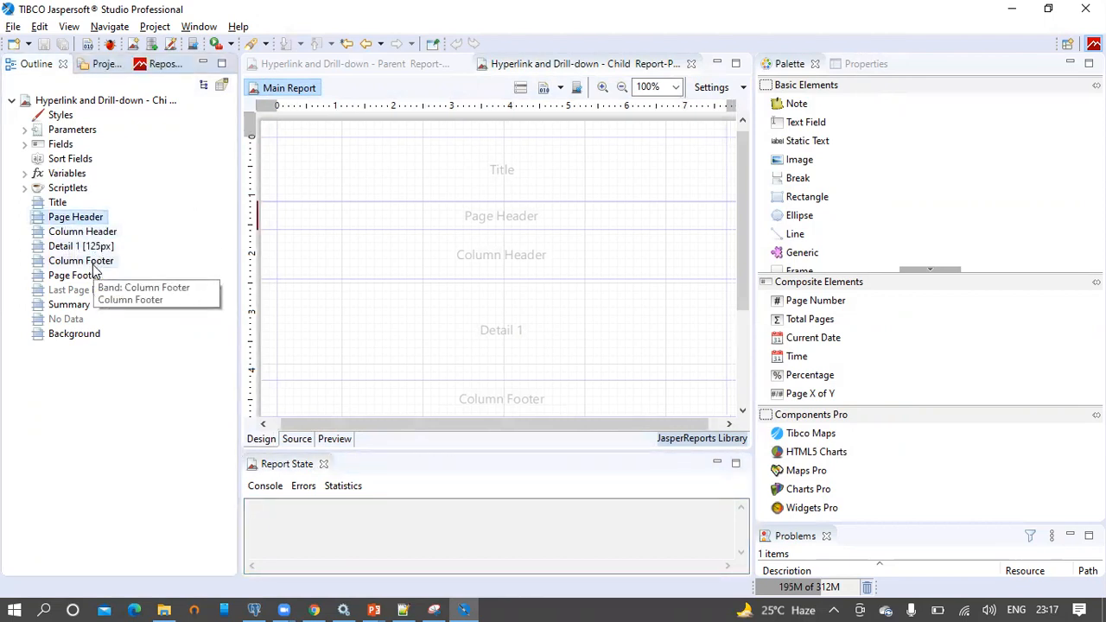
pyautogui.keyDown('ctrl'); pyautogui.click(91, 261); pyautogui.keyUp('ctrl')
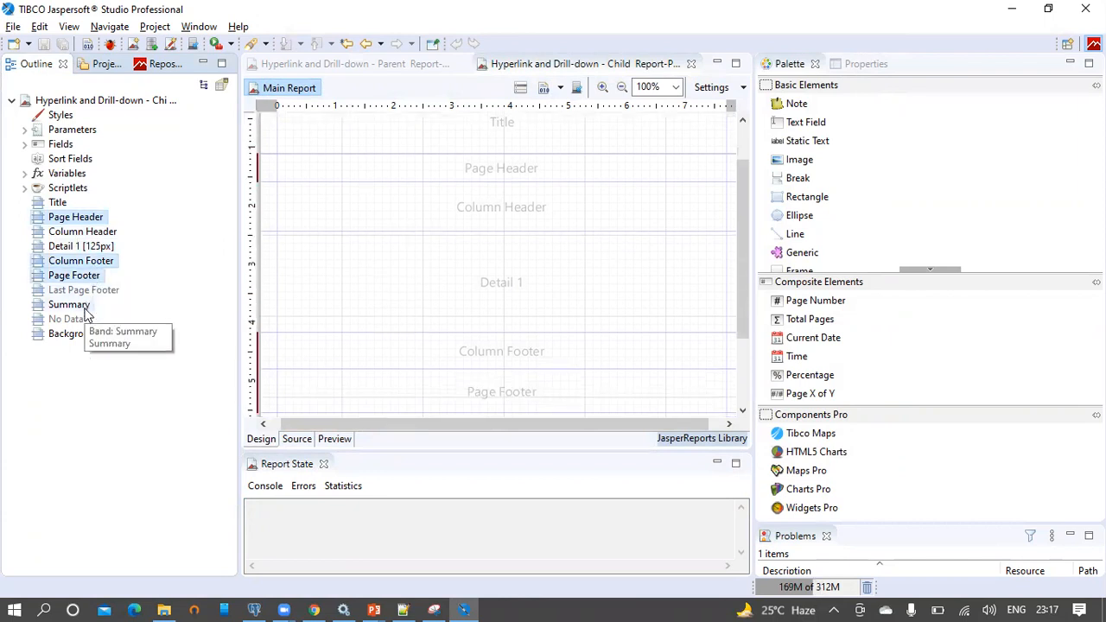
pyautogui.keyDown('ctrl'); pyautogui.click(80, 306); pyautogui.keyUp('ctrl')
pyautogui.rightClick(86, 309)
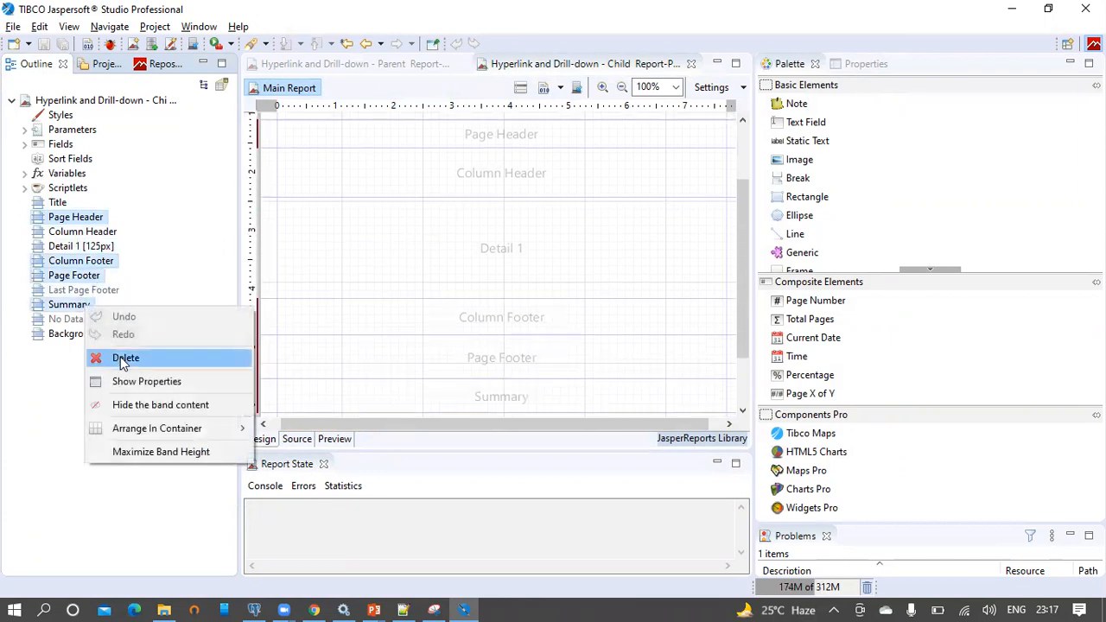
pyautogui.click(121, 357)
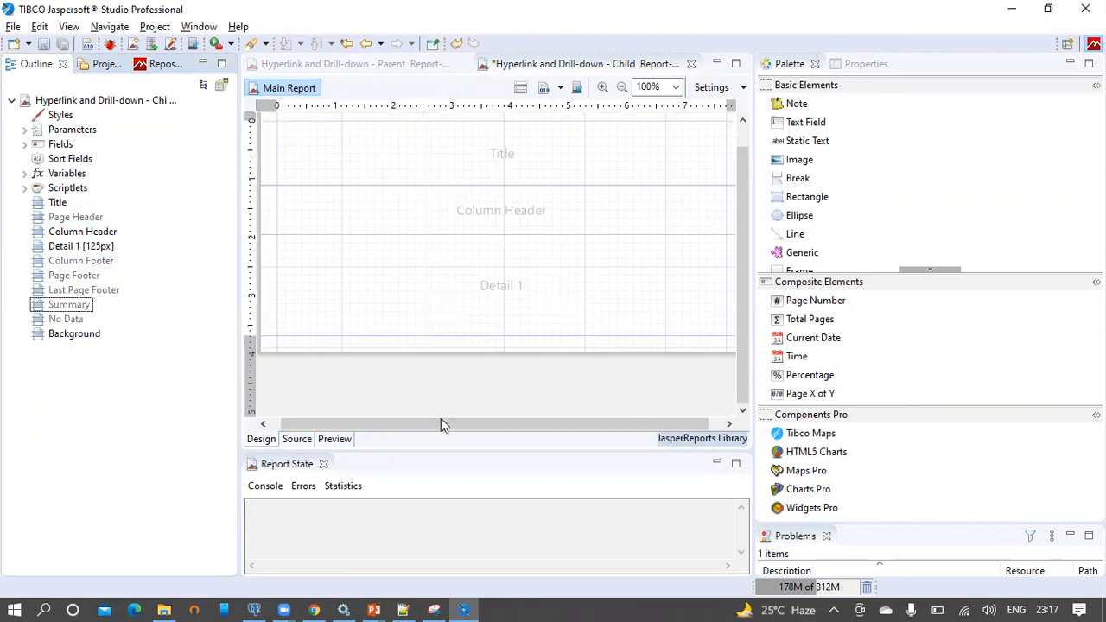
pyautogui.moveTo(440, 422); pyautogui.dragTo(342, 428)
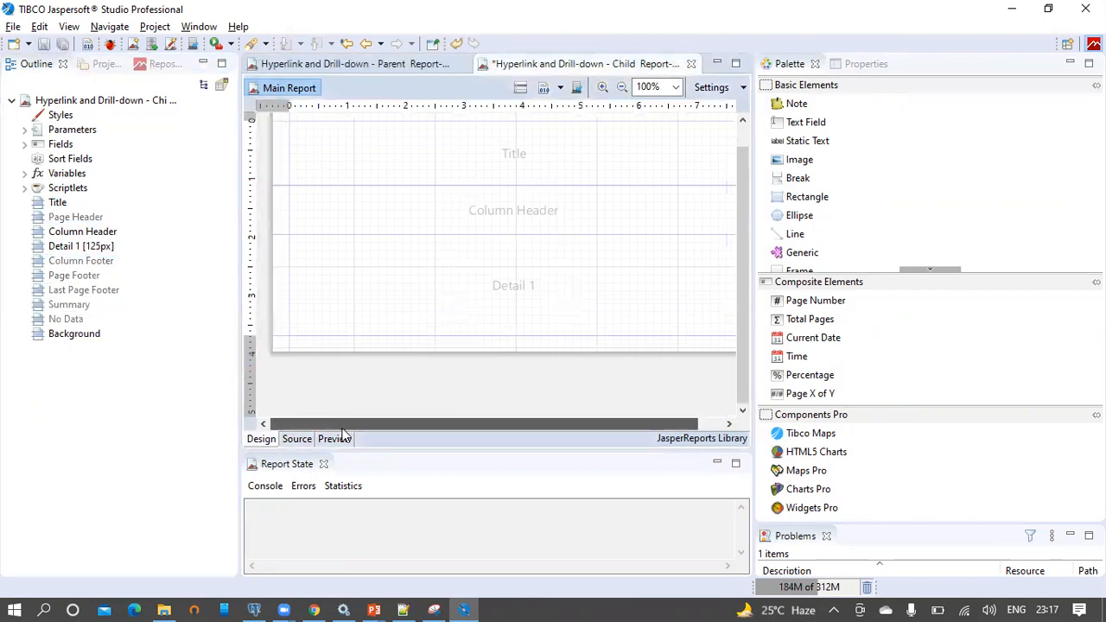
pyautogui.click(26, 145)
# Place product_id, product_name, gross_weight and net_weight as Detail columns and shrink both bands to fit
pyautogui.click(70, 159)
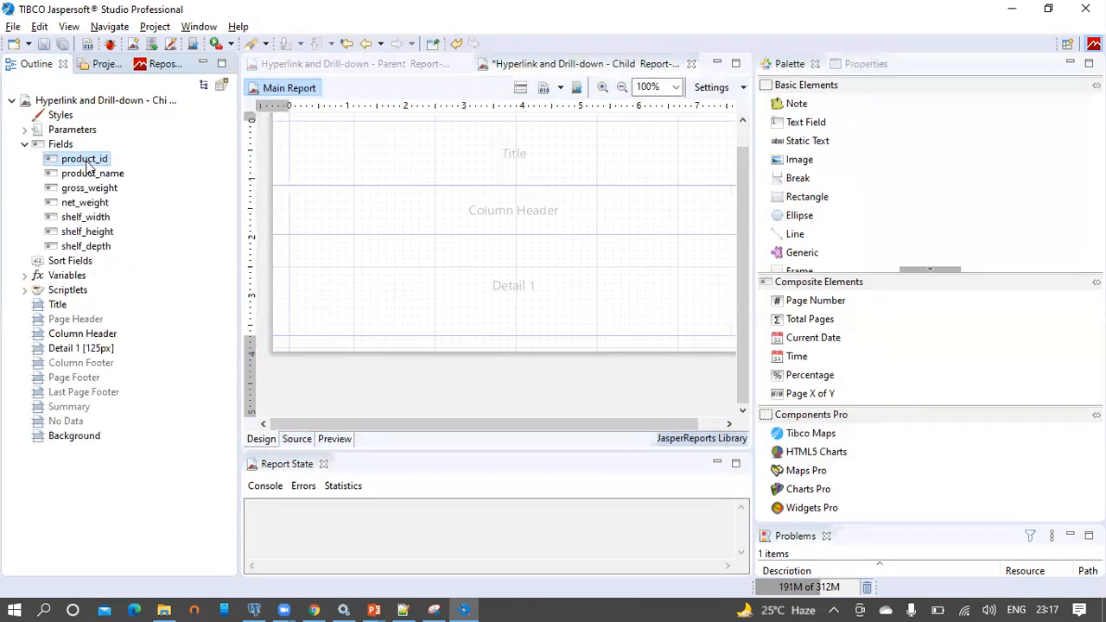
pyautogui.keyDown('ctrl'); pyautogui.click(110, 176); pyautogui.keyUp('ctrl')
pyautogui.keyDown('ctrl'); pyautogui.click(100, 189); pyautogui.keyUp('ctrl')
pyautogui.keyDown('ctrl'); pyautogui.click(101, 206); pyautogui.keyUp('ctrl')
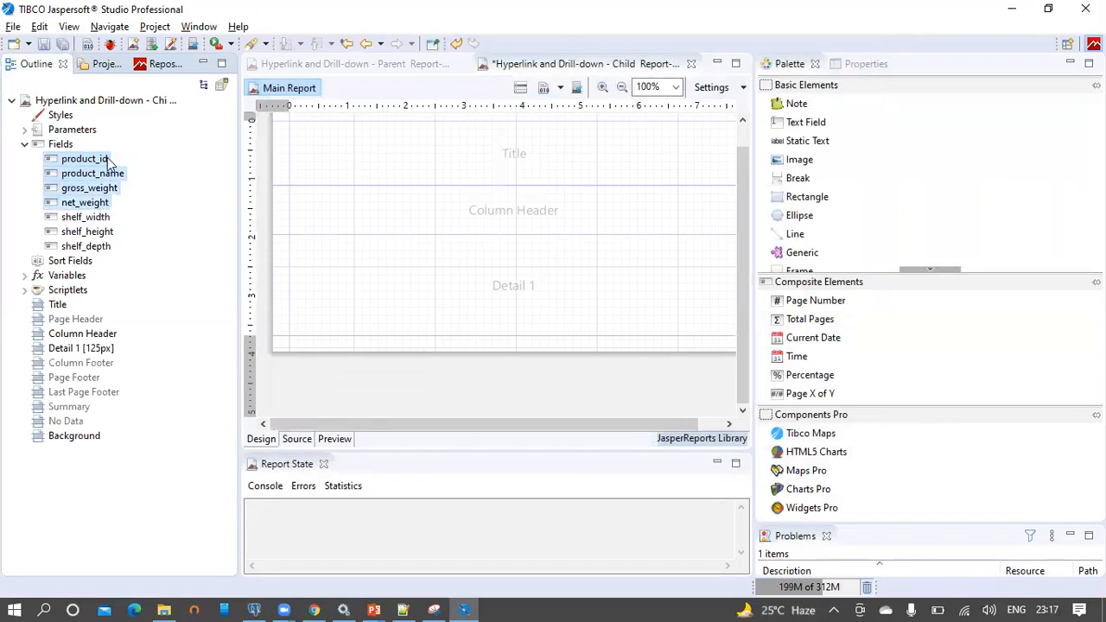
pyautogui.moveTo(81, 163); pyautogui.dragTo(350, 235)
pyautogui.doubleClick(279, 219)
pyautogui.doubleClick(278, 249)
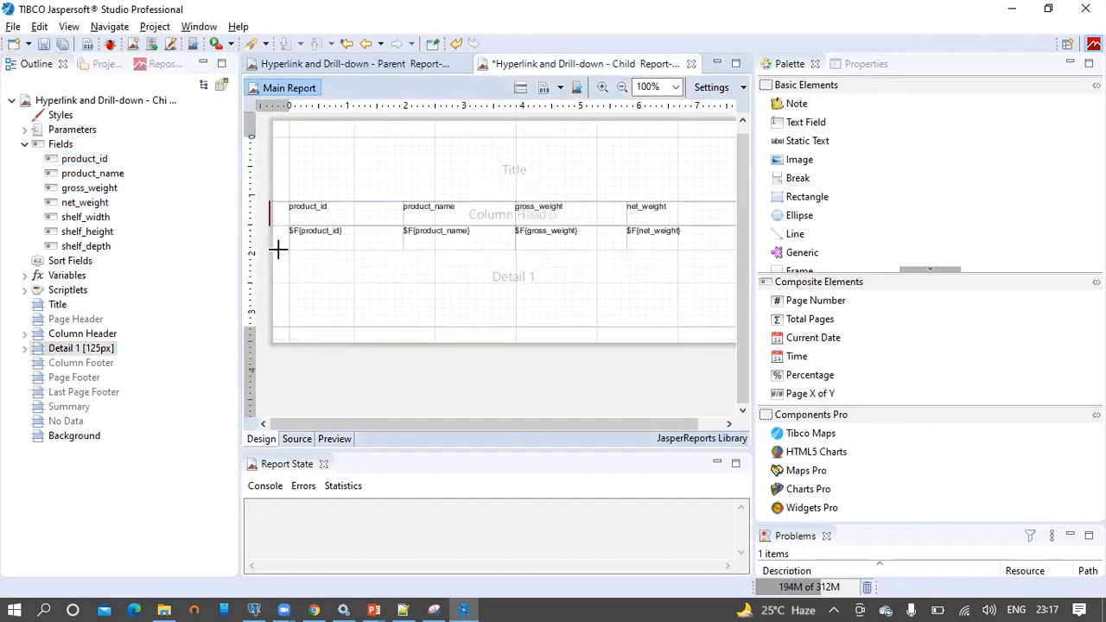
# Add a text field to the Title band and copy the report name from pgAdmin's line 17
pyautogui.click(872, 64)
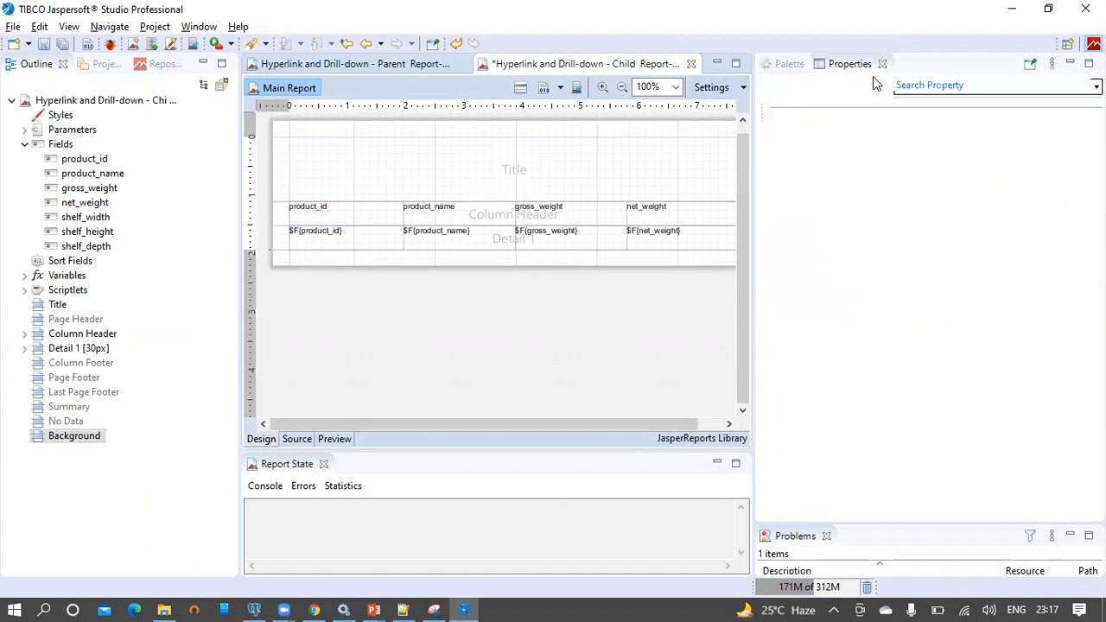
pyautogui.click(788, 64)
pyautogui.moveTo(799, 122); pyautogui.dragTo(366, 160)
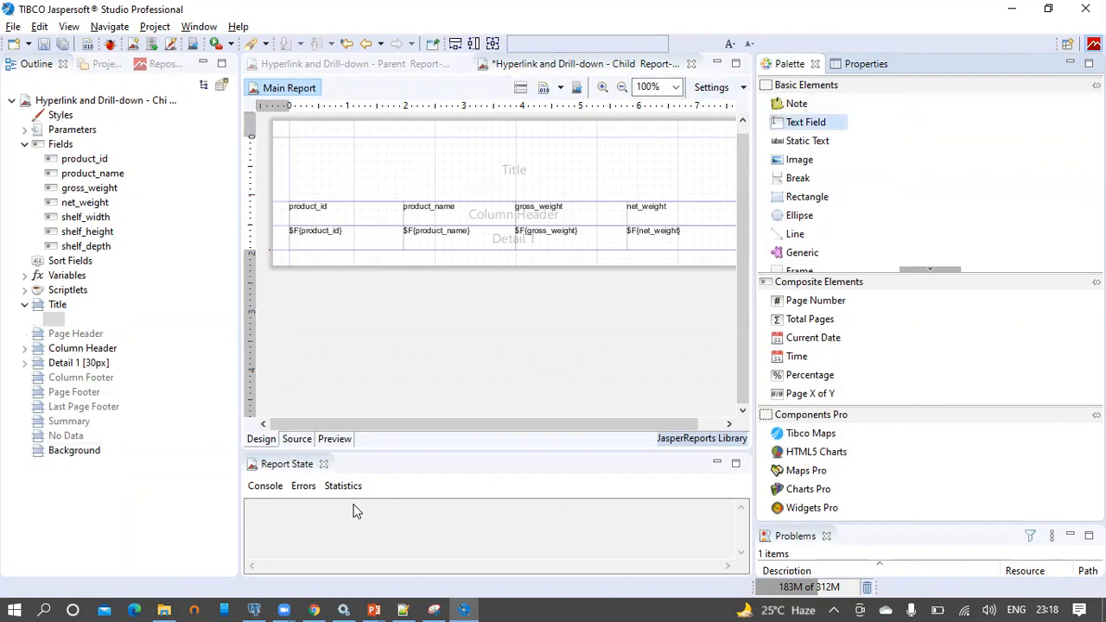
pyautogui.click(256, 609)
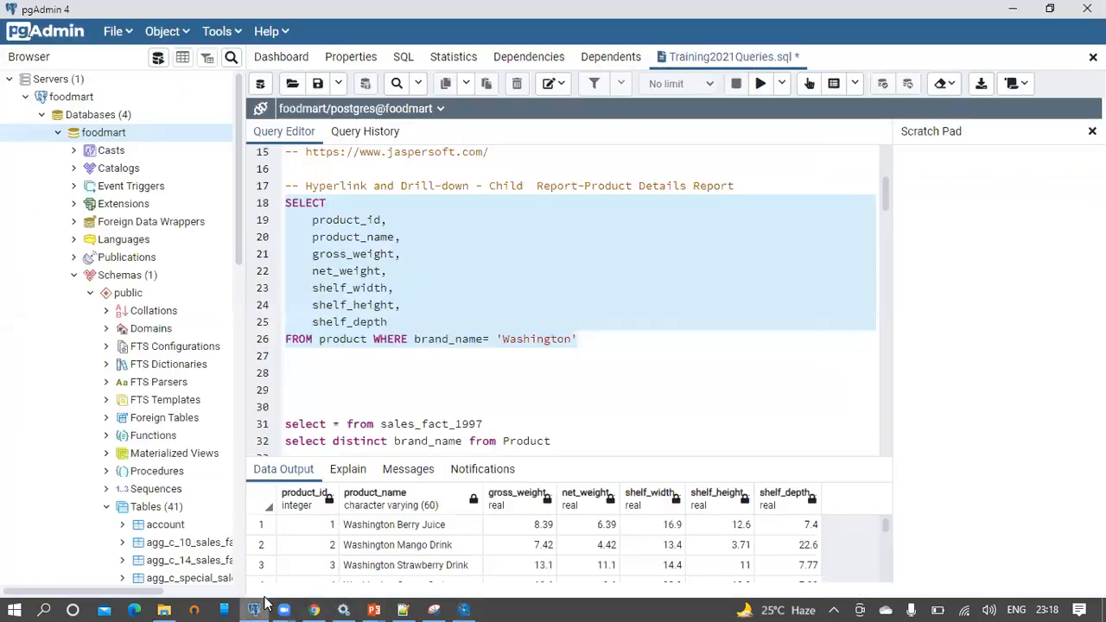
pyautogui.click(533, 259)
pyautogui.moveTo(733, 187); pyautogui.dragTo(308, 193)
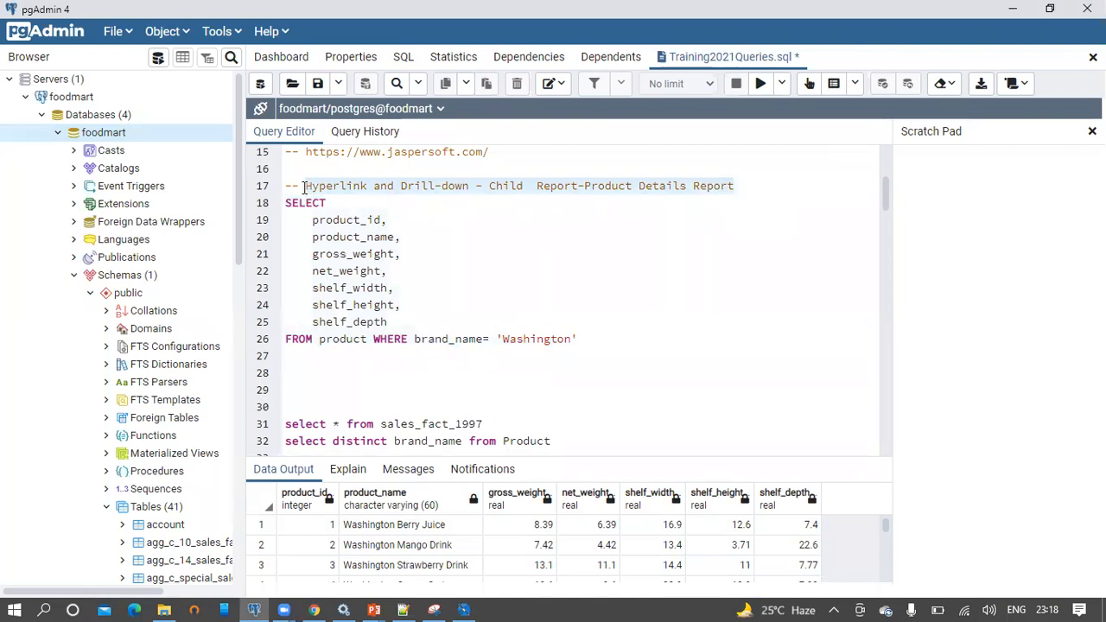
pyautogui.hotkey('alt', 'Tab')
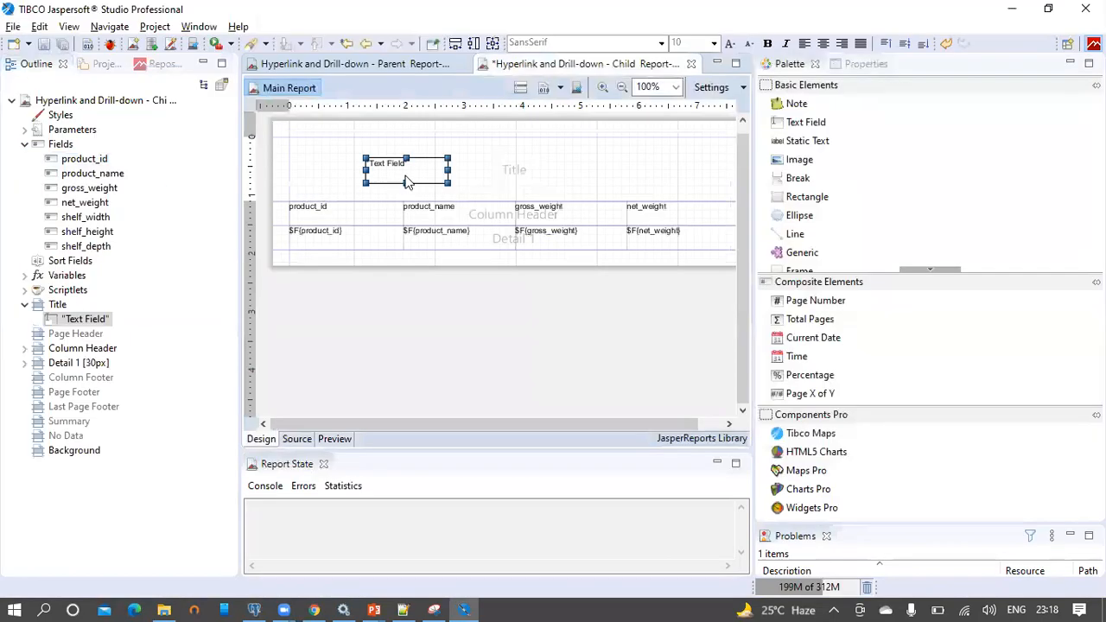
# Set the title field's expression to the Child Report-Product Details Report name, full band width, at the top
pyautogui.doubleClick(408, 177)
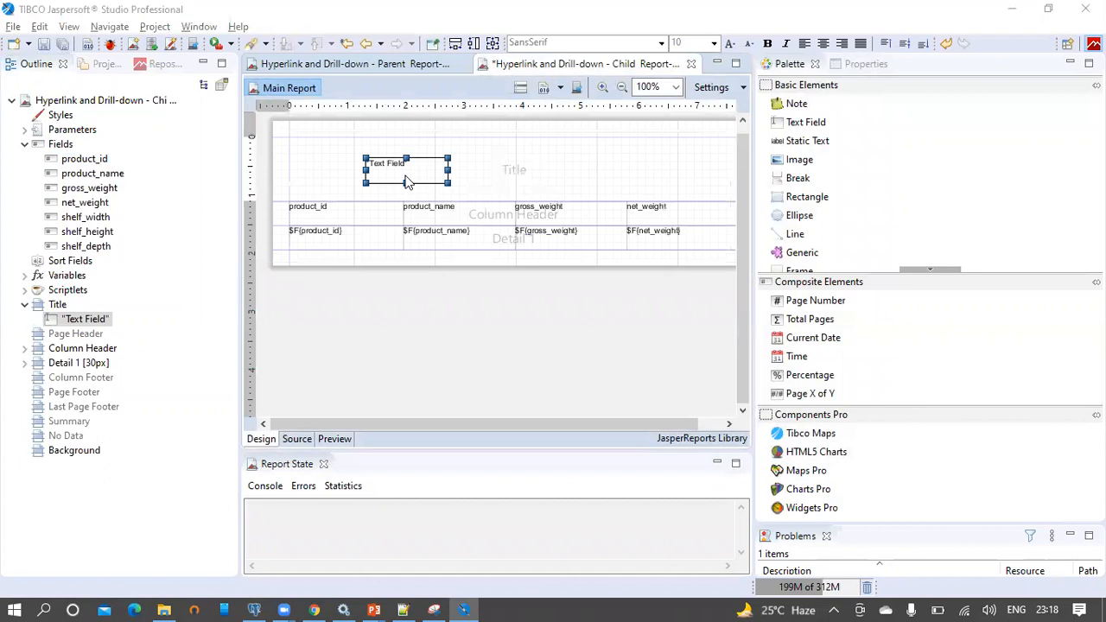
pyautogui.press('Delete')
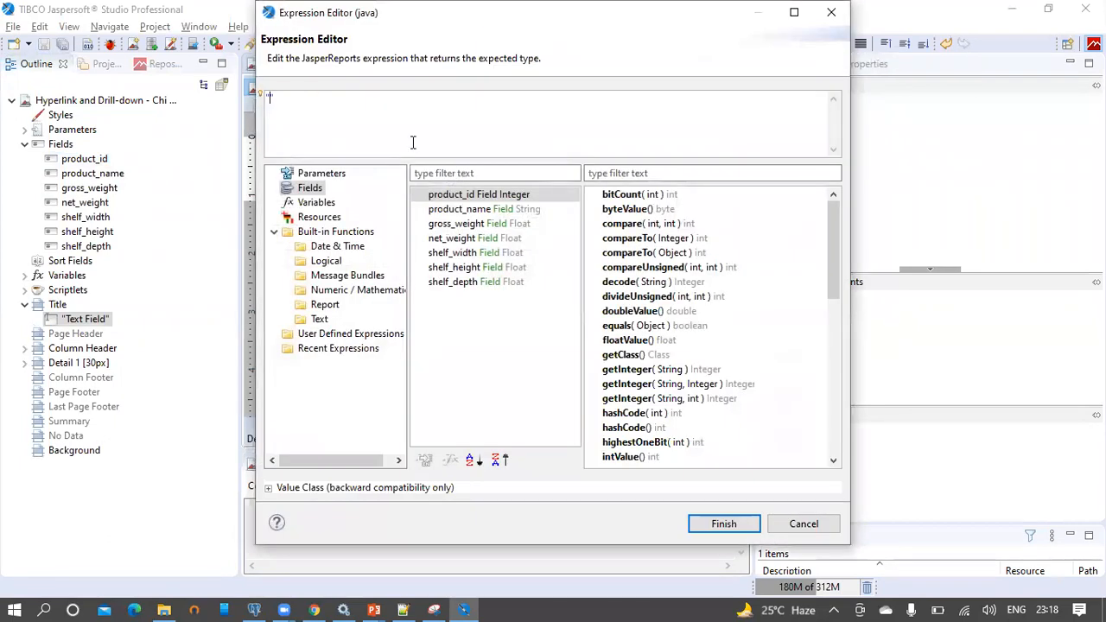
pyautogui.write('"Hyperlink and Drill-down - Child Report-Product Details Report"')
pyautogui.click(726, 523)
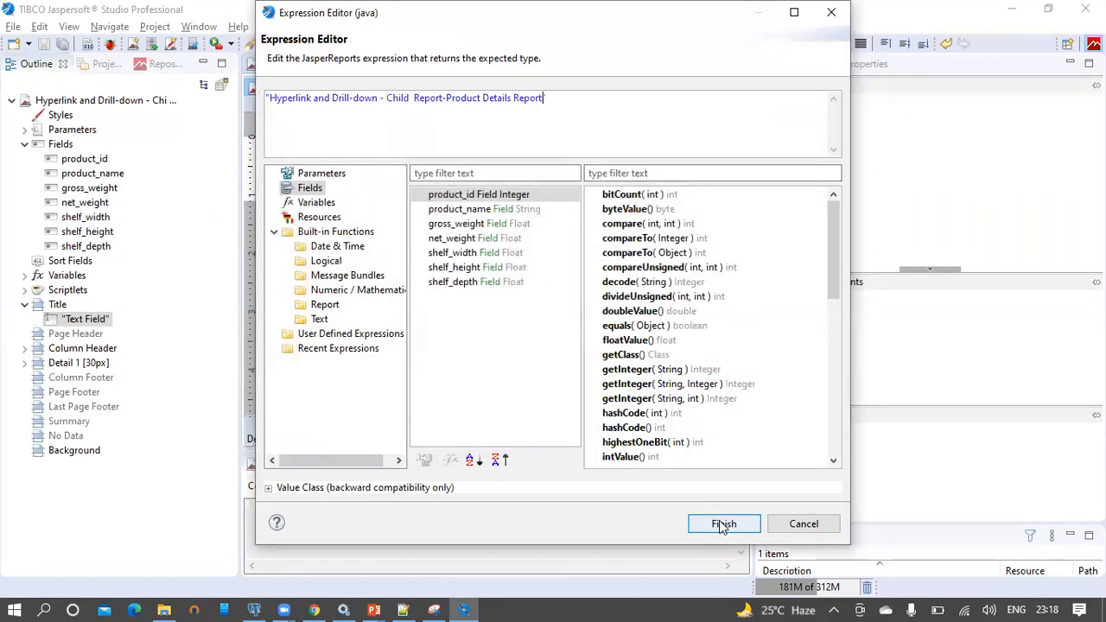
pyautogui.click(455, 45)
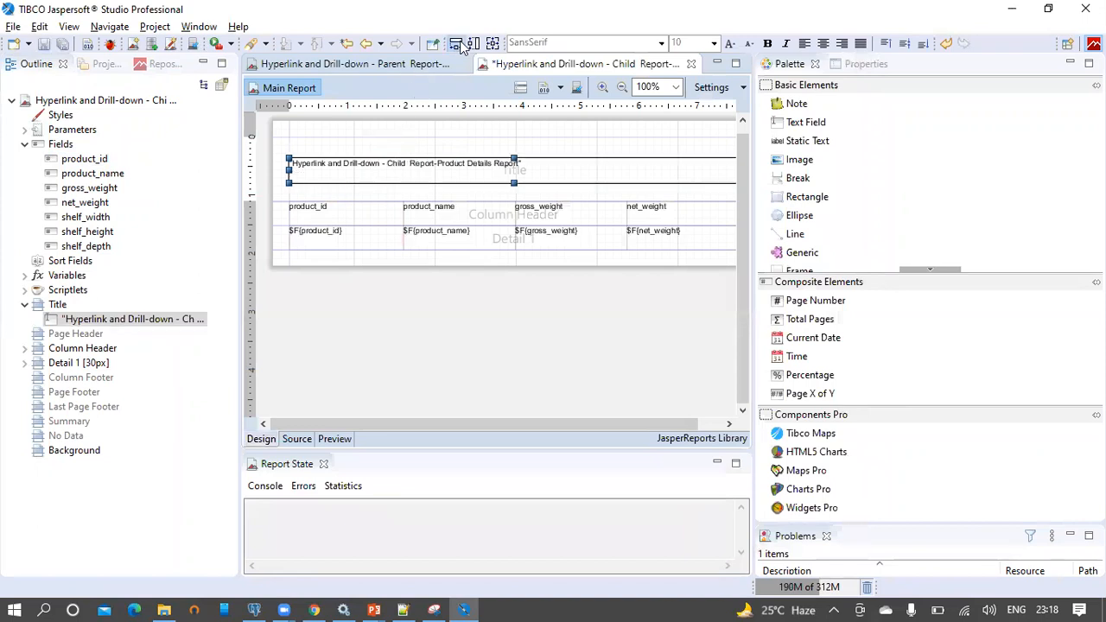
pyautogui.moveTo(374, 164); pyautogui.dragTo(372, 148)
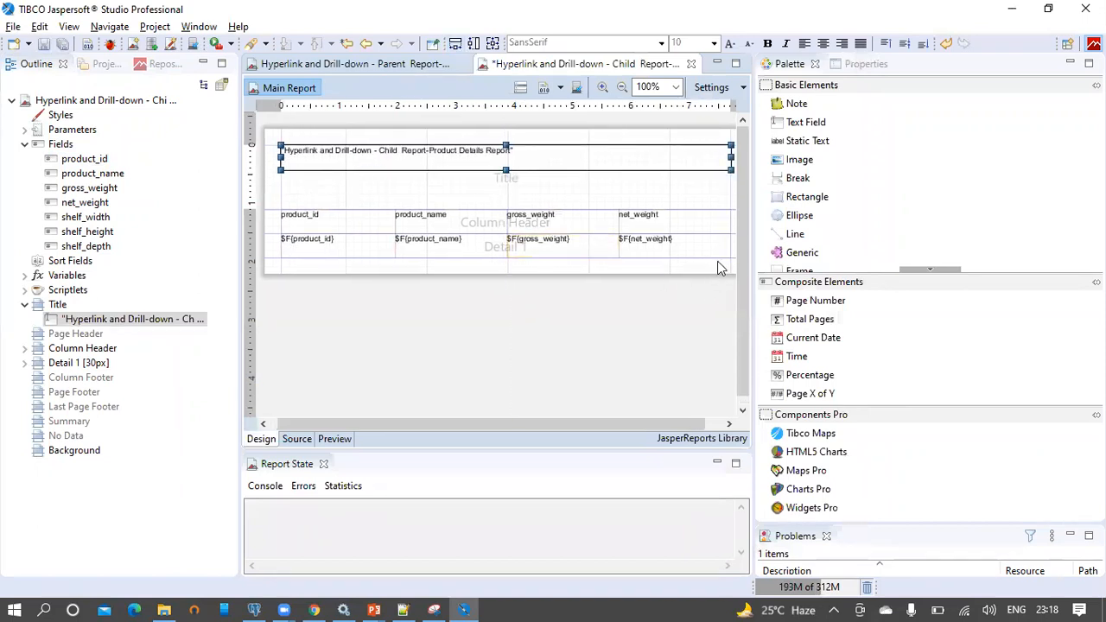
# Centre the title, column header and detail text both vertically and horizontally
pyautogui.moveTo(730, 283); pyautogui.dragTo(279, 130)
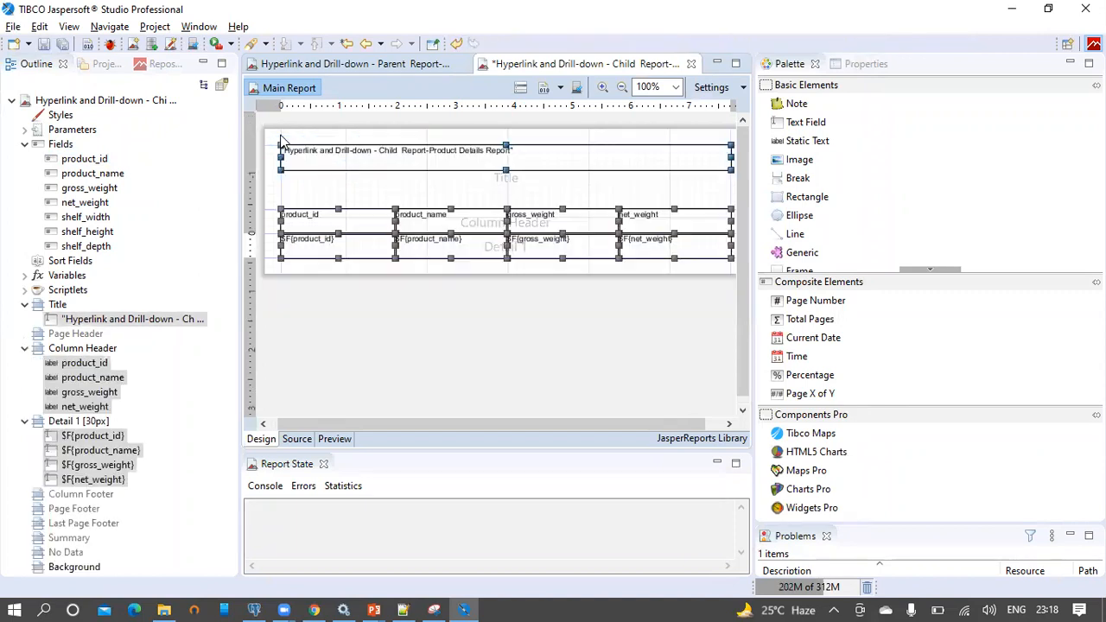
pyautogui.click(906, 45)
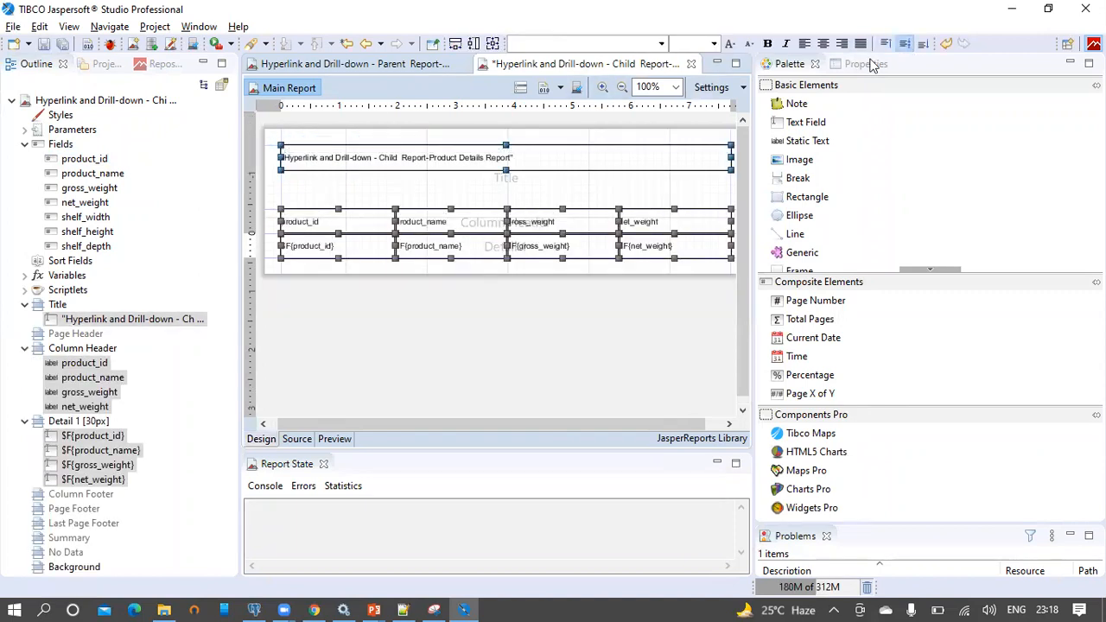
pyautogui.click(824, 44)
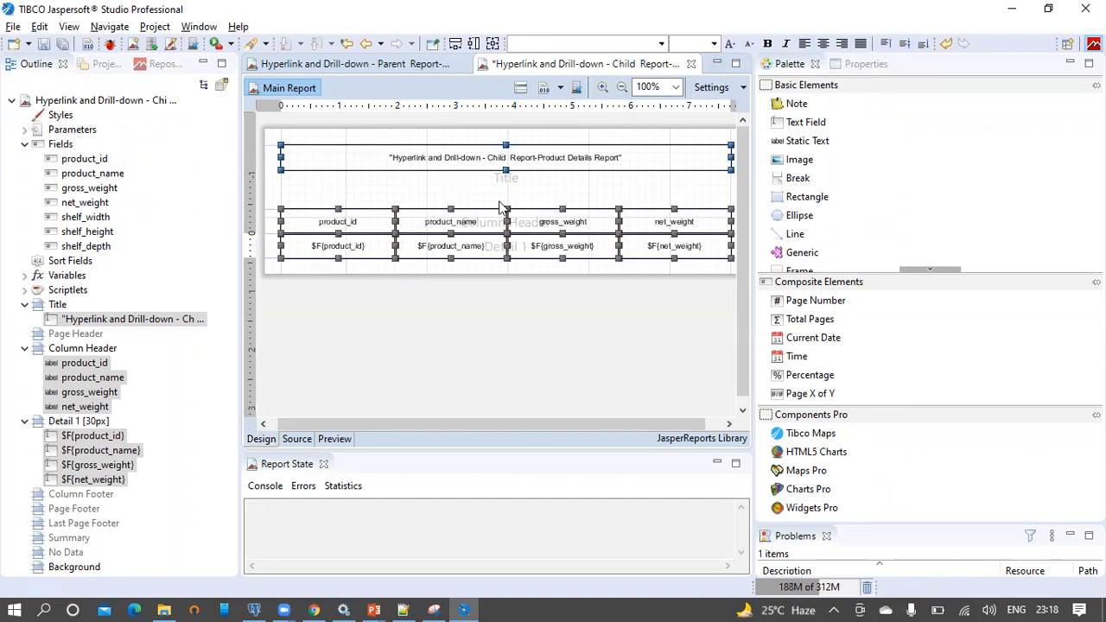
pyautogui.click(492, 353)
pyautogui.click(351, 157)
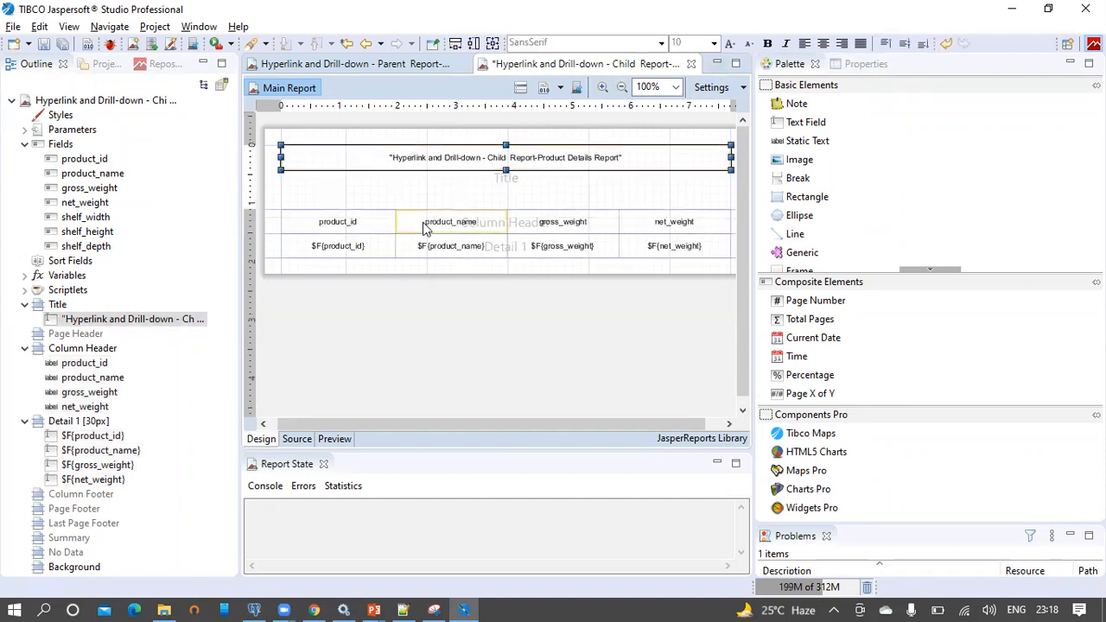
# Make the title and four column headers bold at size 12, save, and preview the child report
pyautogui.keyDown('shift'); pyautogui.click(350, 226); pyautogui.keyUp('shift')
pyautogui.keyDown('shift'); pyautogui.click(445, 226); pyautogui.keyUp('shift')
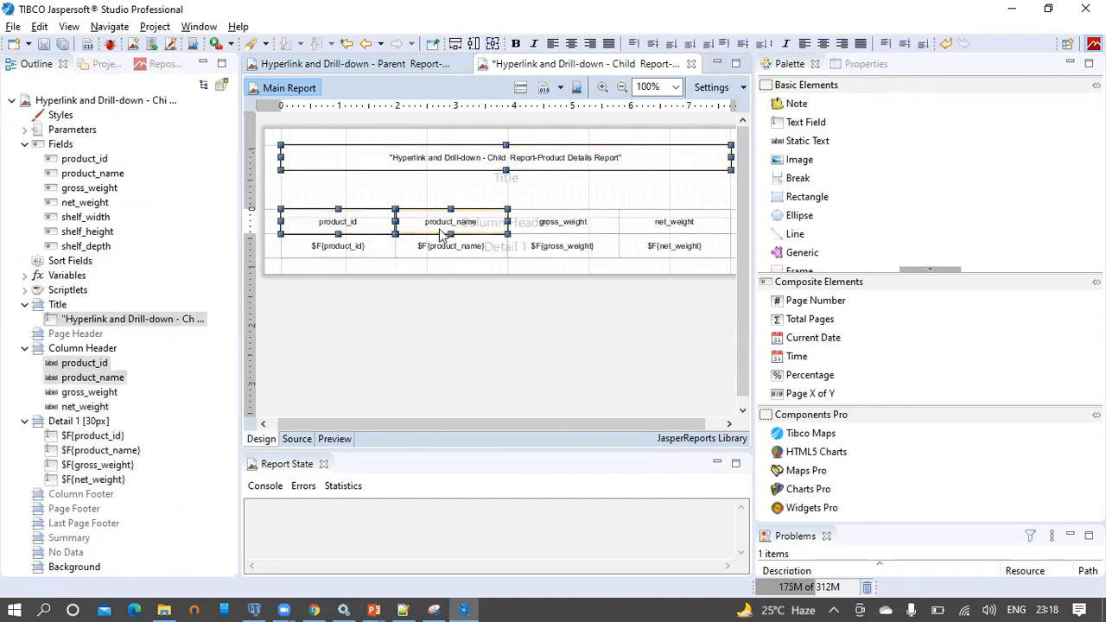
pyautogui.keyDown('shift'); pyautogui.click(558, 226); pyautogui.keyUp('shift')
pyautogui.keyDown('shift'); pyautogui.click(648, 227); pyautogui.keyUp('shift')
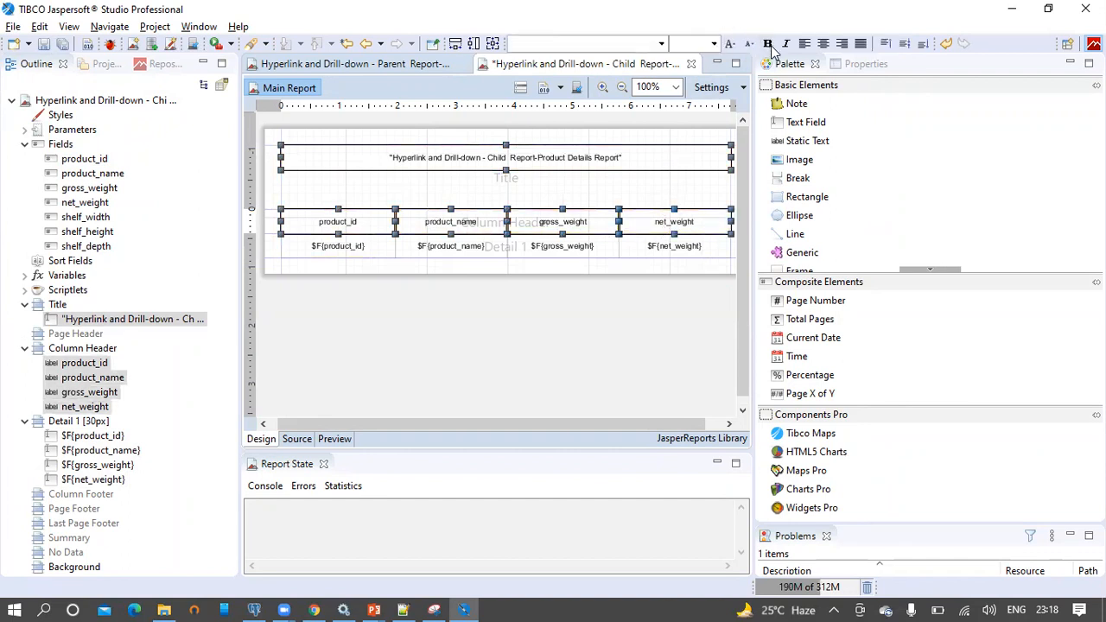
pyautogui.click(769, 44)
pyautogui.click(714, 43)
pyautogui.moveTo(717, 90)
pyautogui.mouseDown()
pyautogui.moveTo(717, 107)
pyautogui.moveTo(721, 96)
pyautogui.mouseUp()
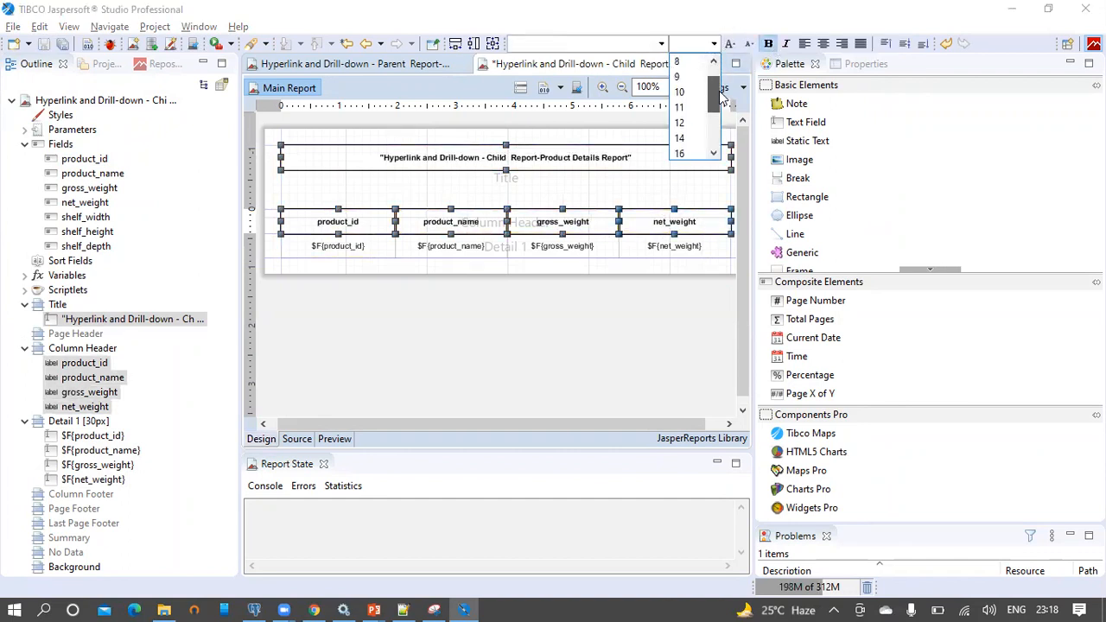
pyautogui.click(683, 125)
pyautogui.click(45, 46)
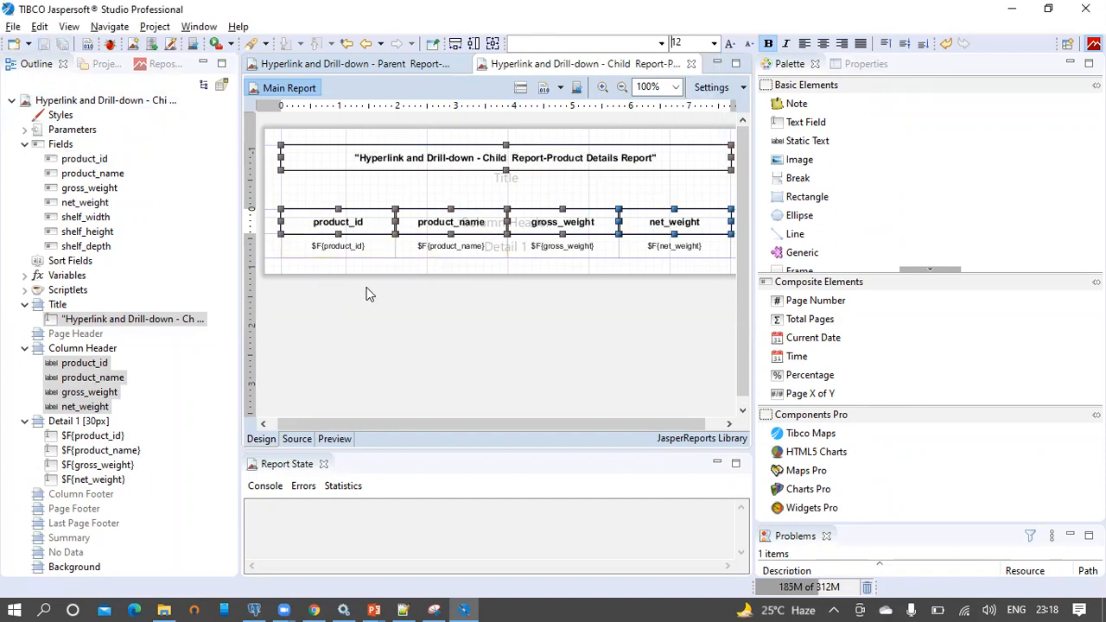
pyautogui.click(335, 441)
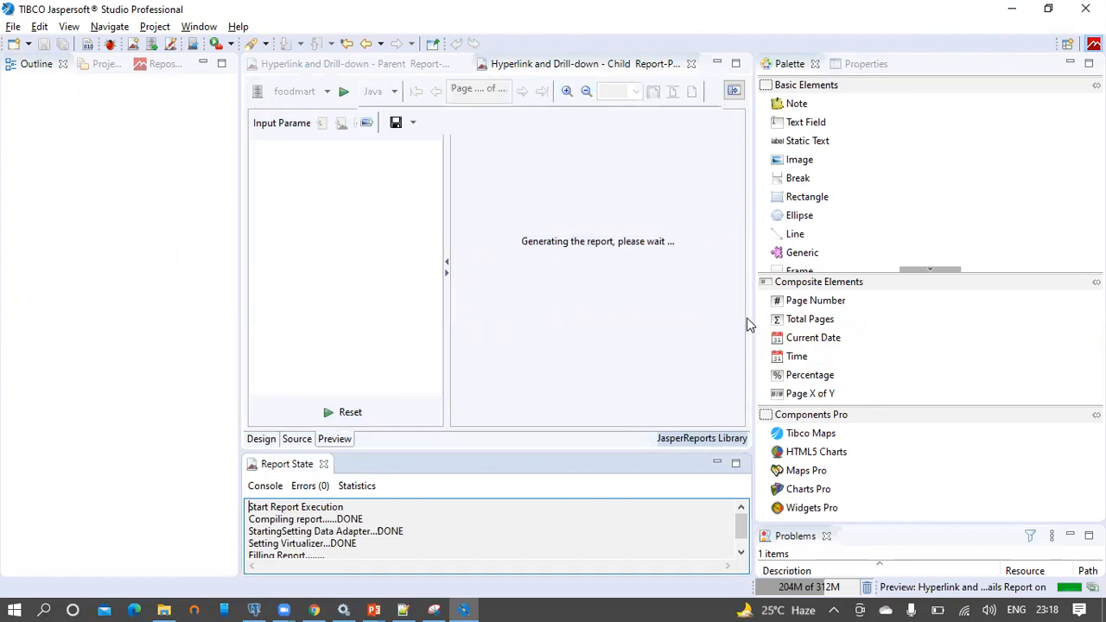
# Widen and scroll the preview of Washington products and their weights, then return to the design layout
pyautogui.moveTo(754, 312); pyautogui.dragTo(925, 303)
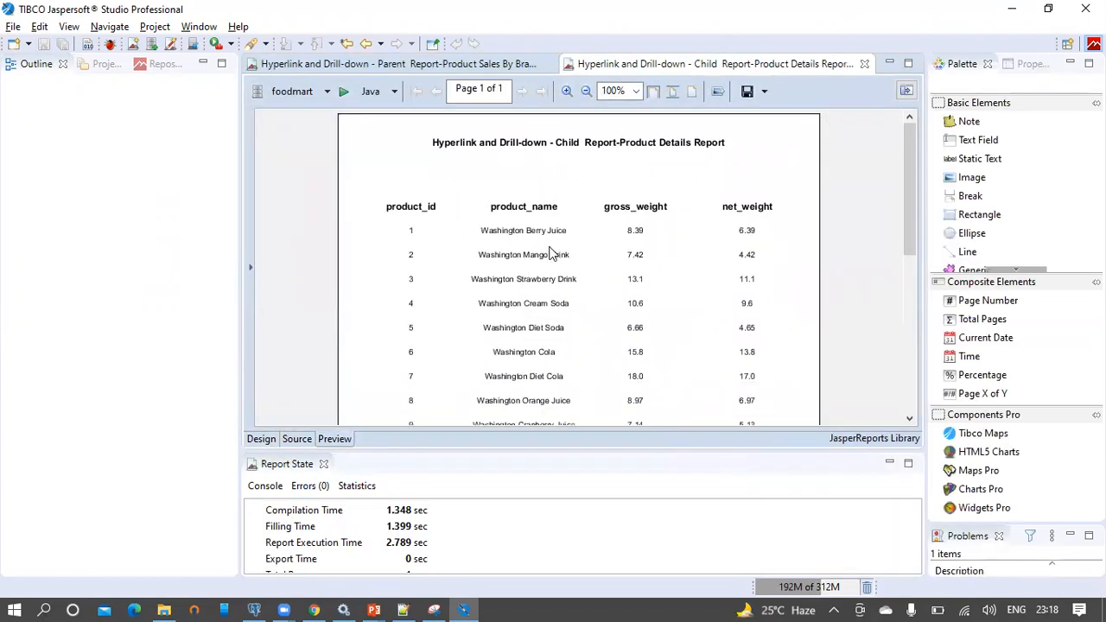
pyautogui.scroll(-5, 553, 251)
pyautogui.scroll(4, 554, 251)
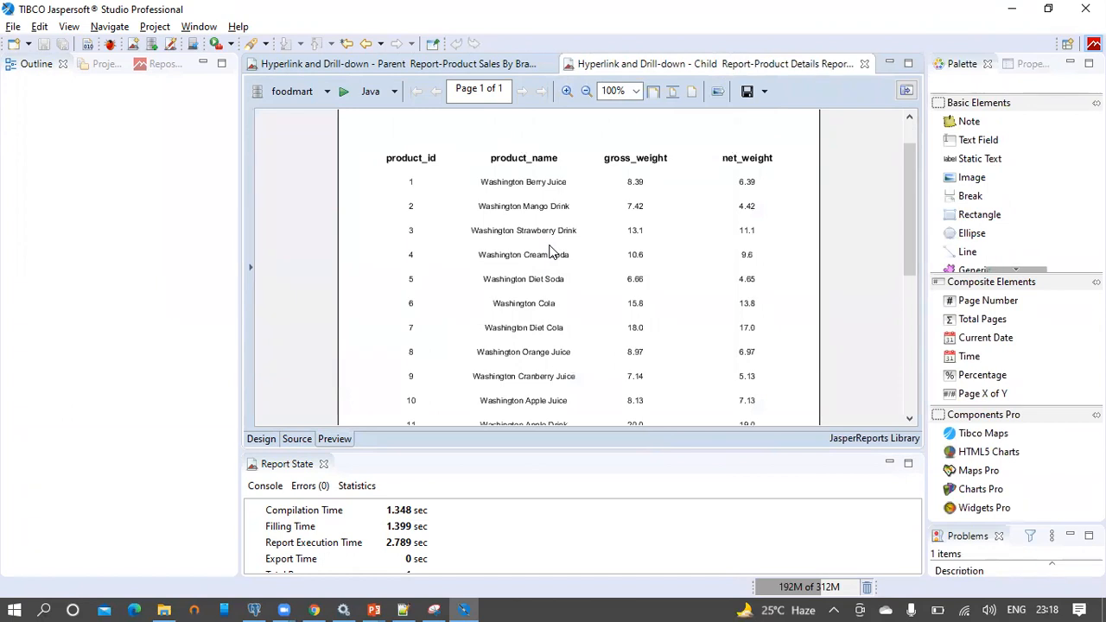
pyautogui.click(261, 439)
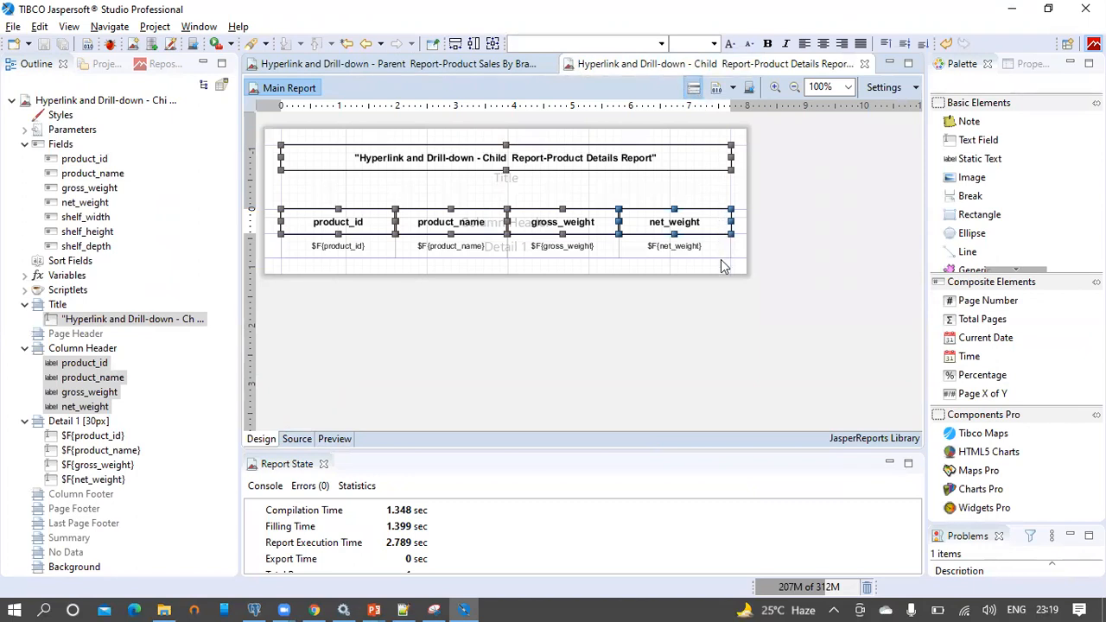
# Inspect the dataset query's fixed 'Washington' brand filter and close it without changes
pyautogui.click(749, 87)
pyautogui.moveTo(768, 218); pyautogui.dragTo(712, 219)
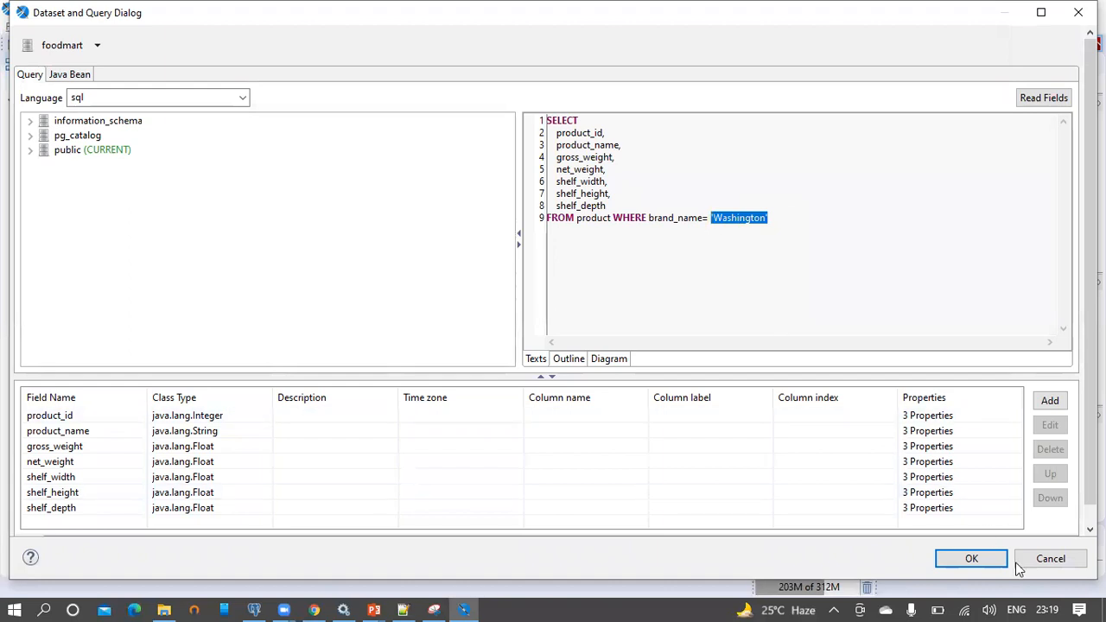
pyautogui.click(1047, 561)
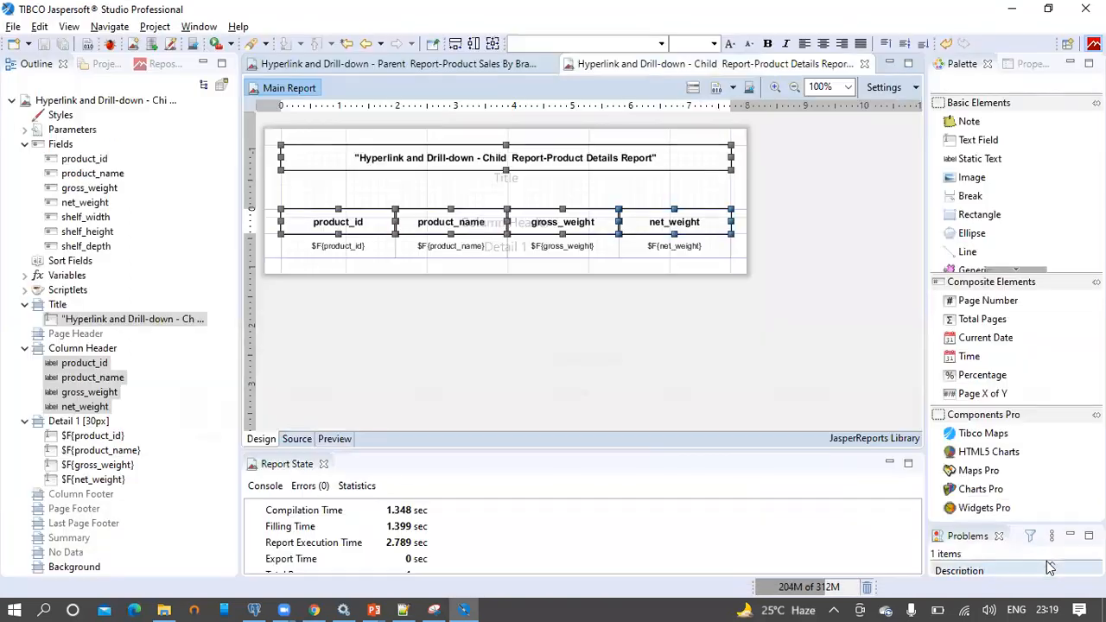
# Create a new parameter under Parameters, rename it paramBrandName, and save the child report
pyautogui.click(24, 129)
pyautogui.click(69, 132)
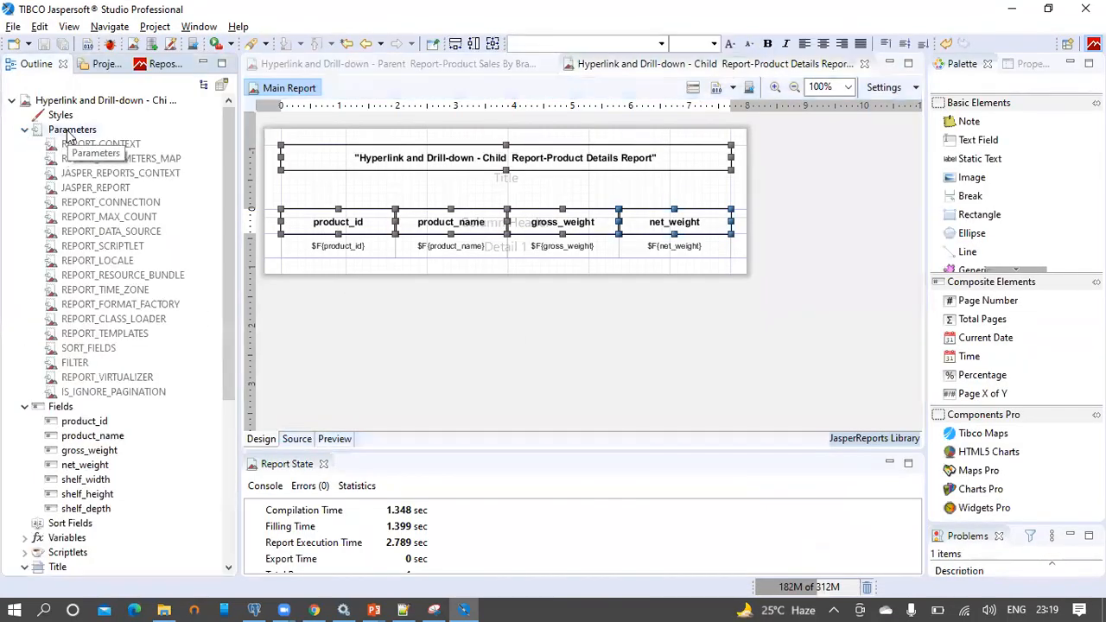
pyautogui.rightClick(70, 134)
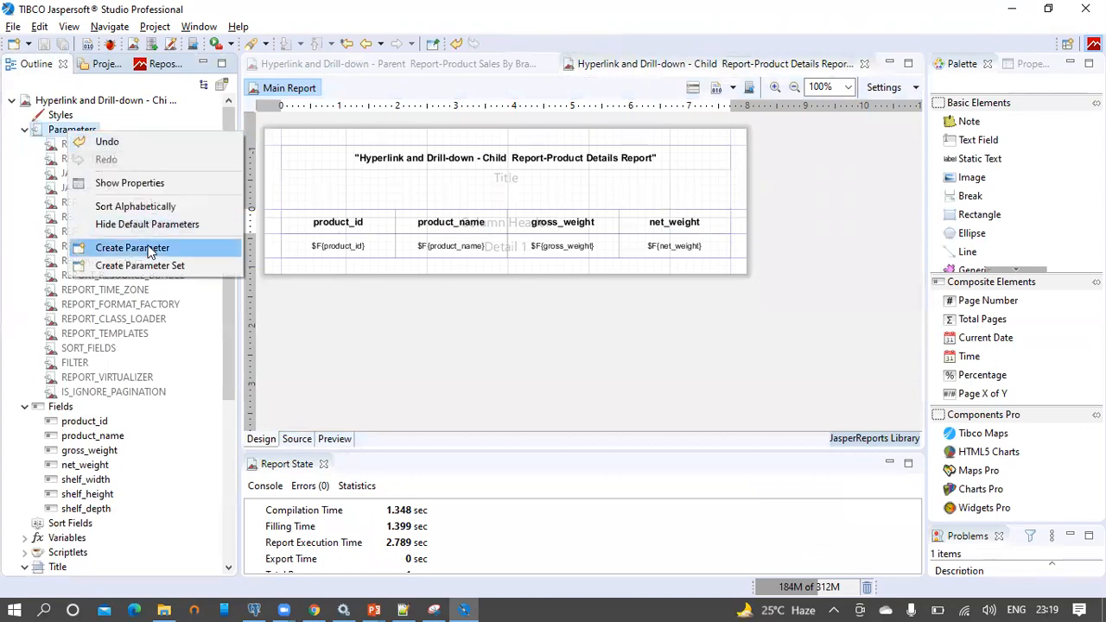
pyautogui.click(148, 248)
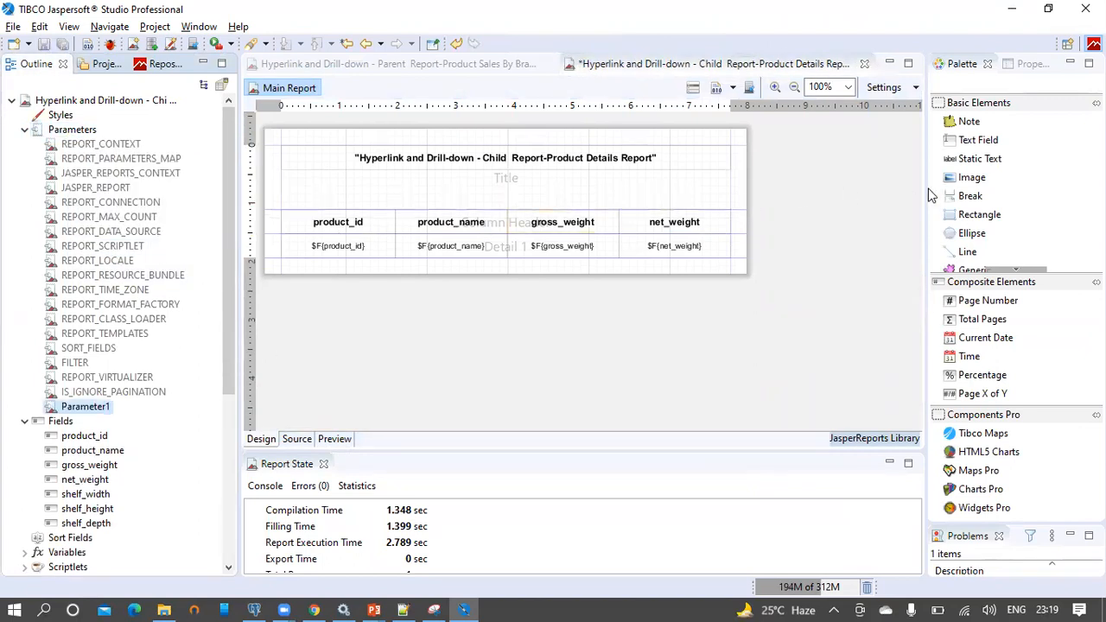
pyautogui.moveTo(744, 220); pyautogui.dragTo(693, 235)
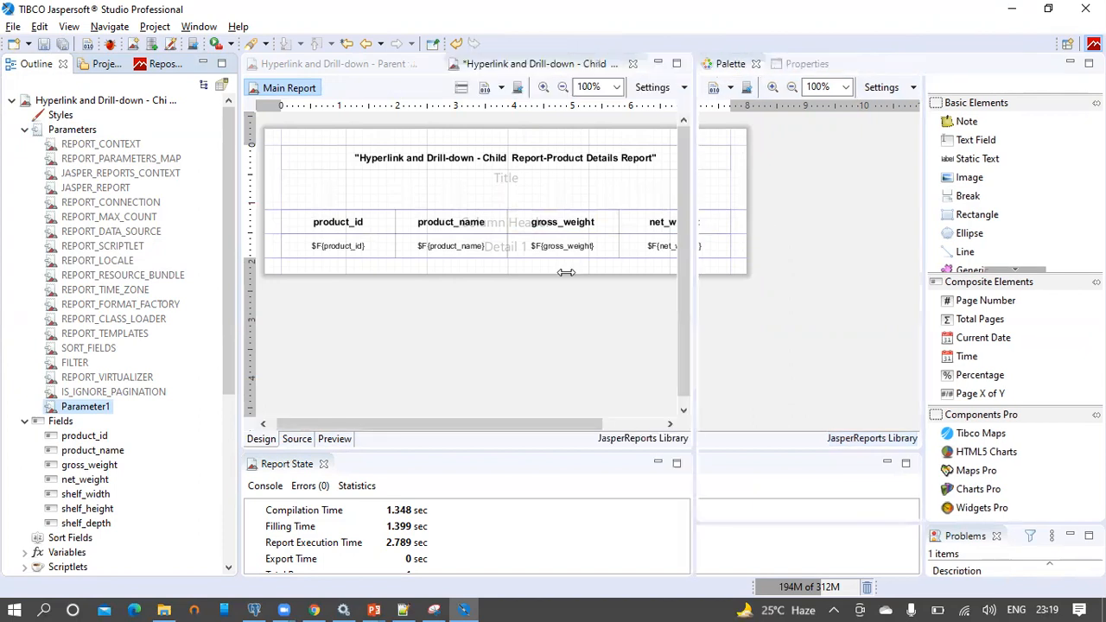
pyautogui.click(86, 408)
pyautogui.click(797, 63)
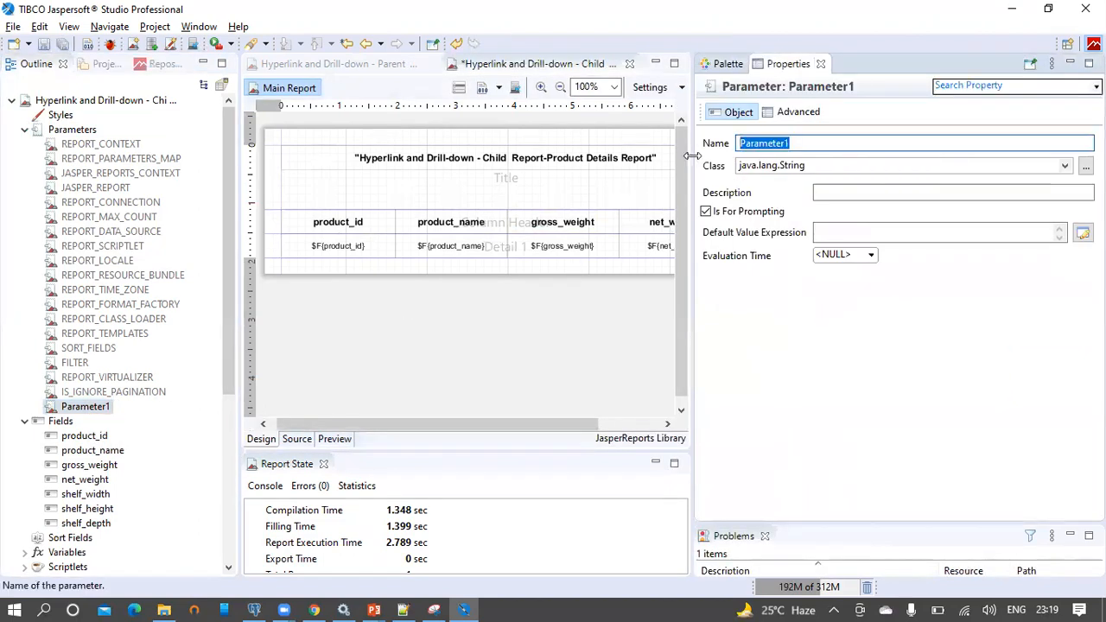
pyautogui.write('para')
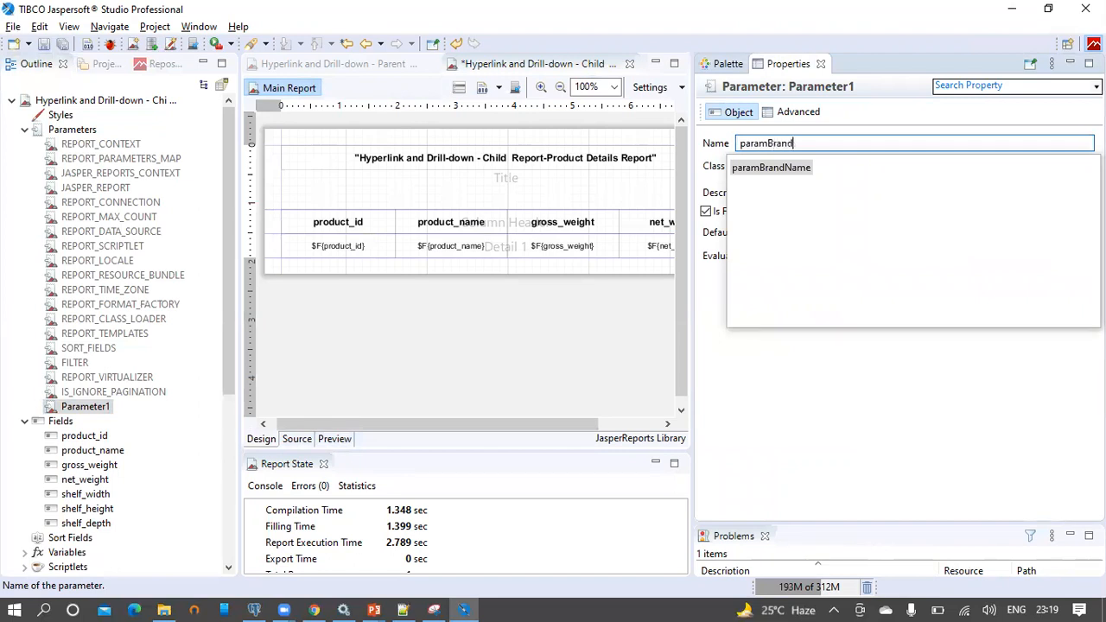
pyautogui.write('mBrandName')
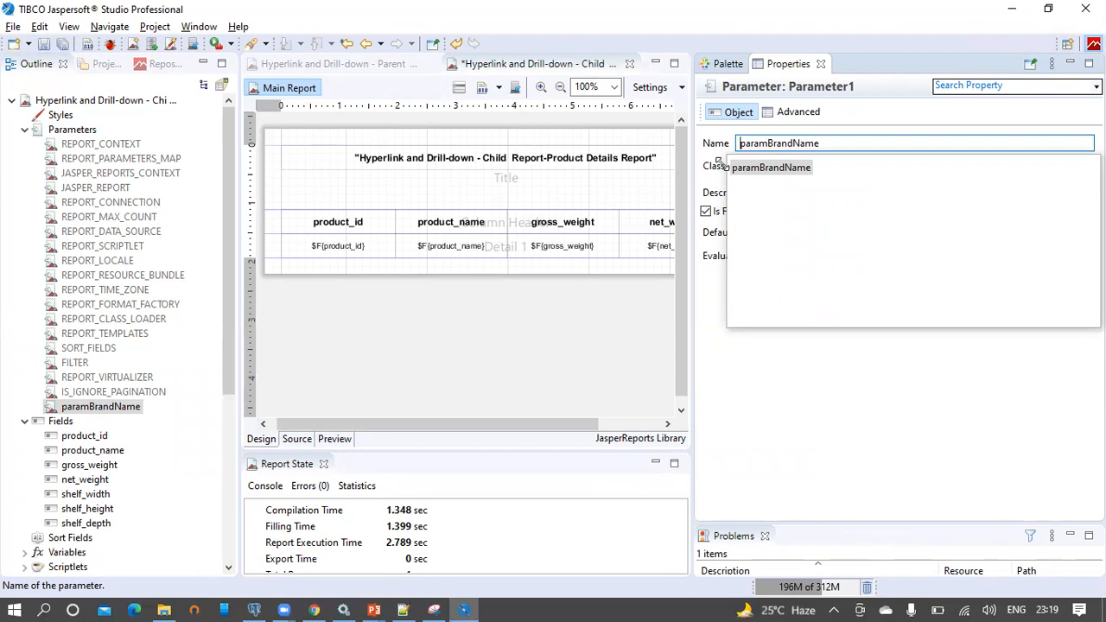
pyautogui.click(826, 144)
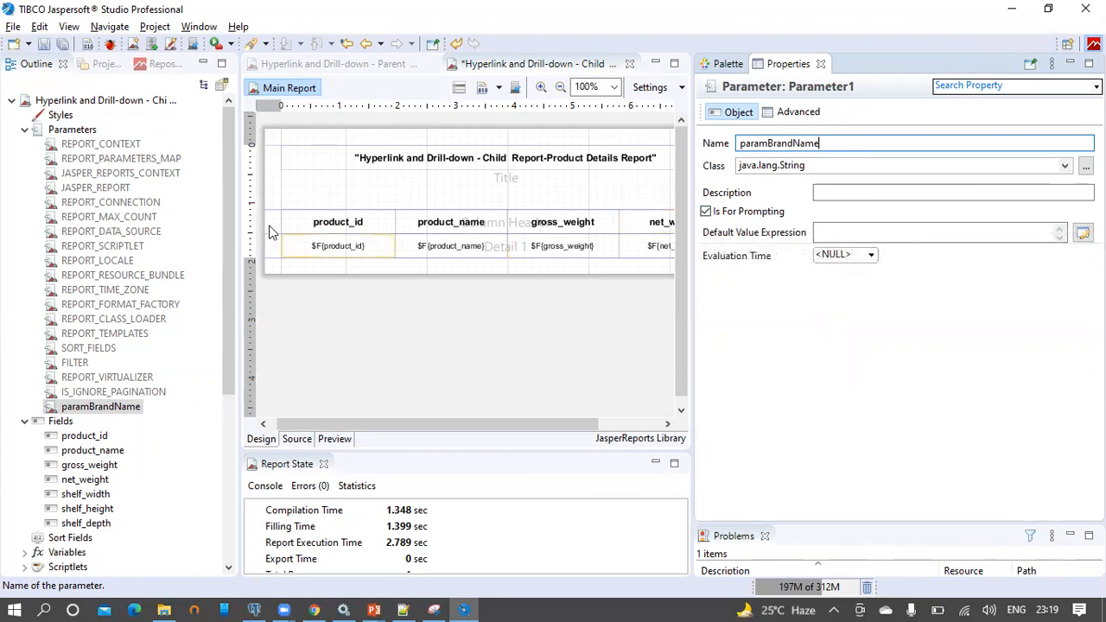
pyautogui.click(48, 45)
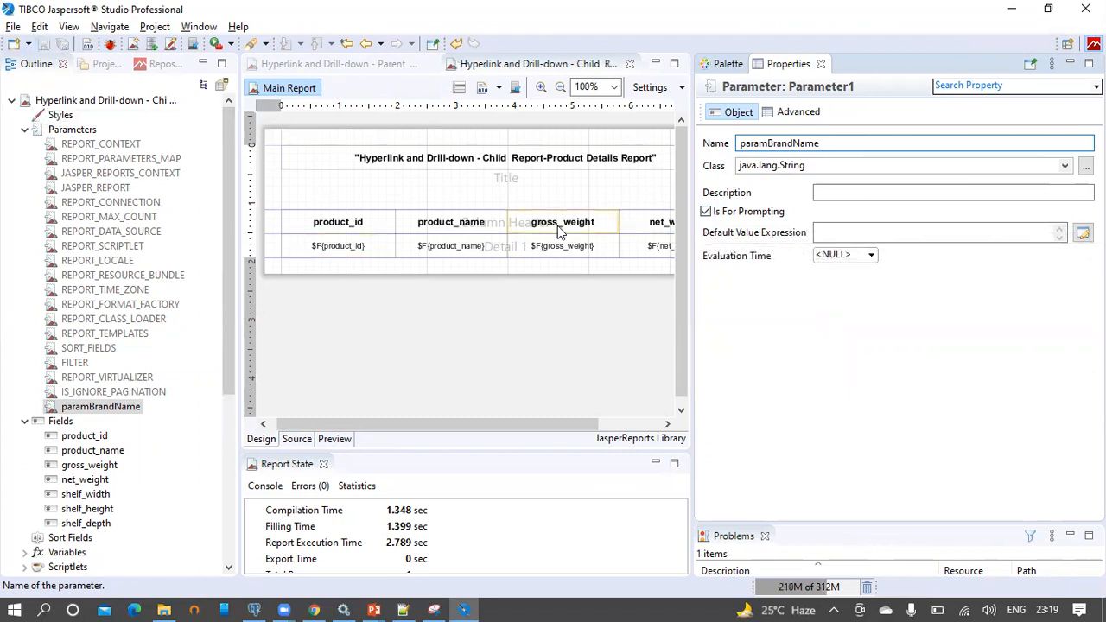
pyautogui.click(459, 90)
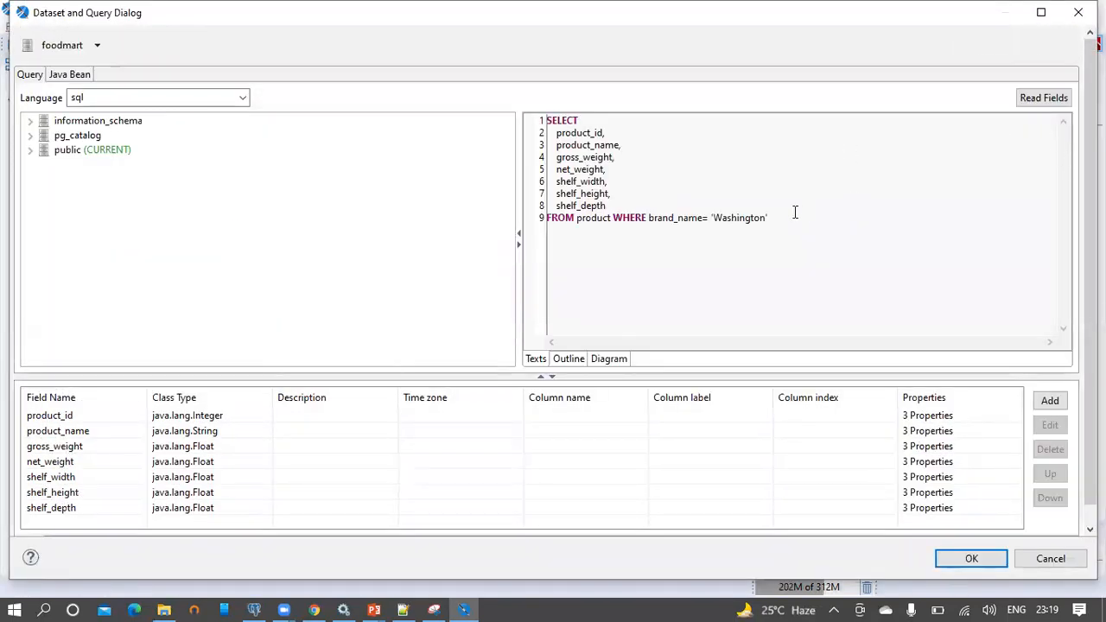
# Replace 'Washington' in the query's WHERE clause with $P{paramBrandName}, apply, and save the report
pyautogui.moveTo(711, 217); pyautogui.dragTo(780, 220)
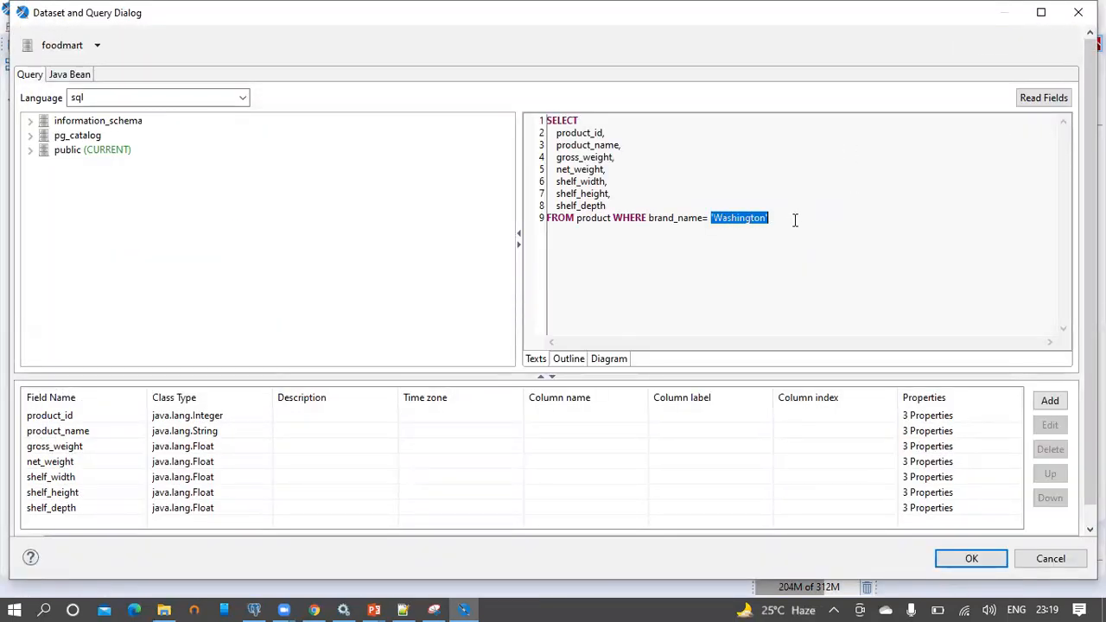
pyautogui.scroll(-1, 1091, 259)
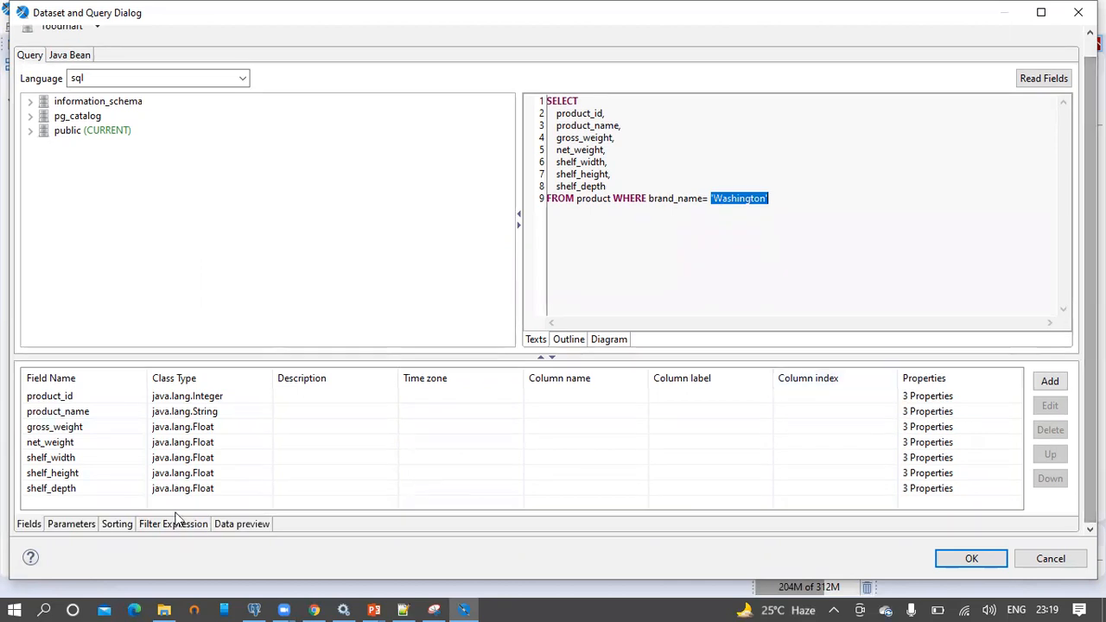
pyautogui.click(78, 527)
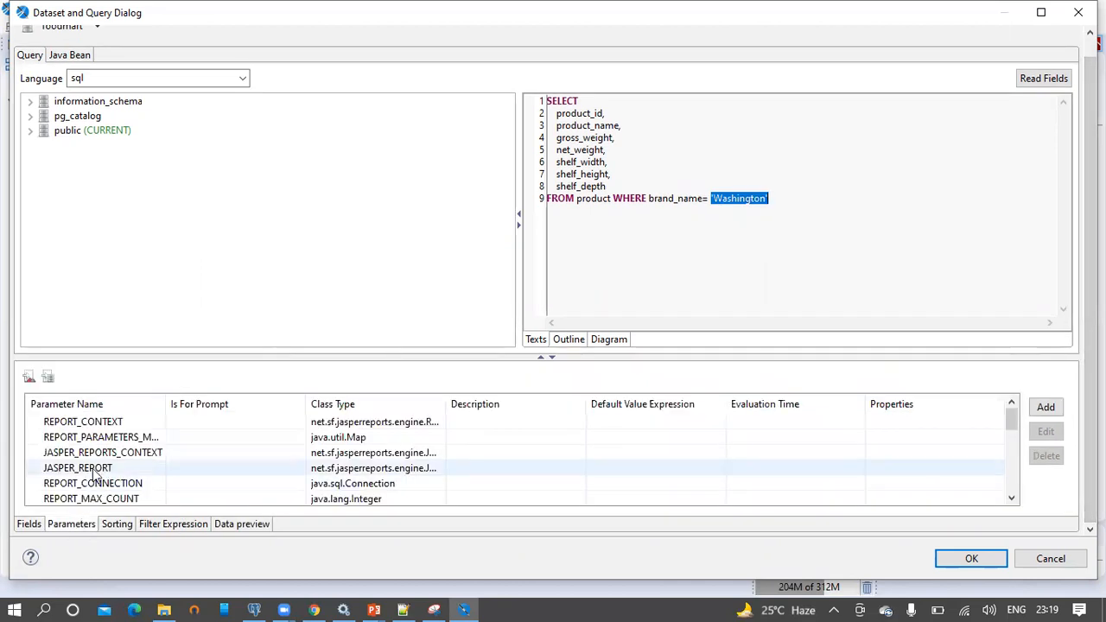
pyautogui.scroll(-5, 101, 453)
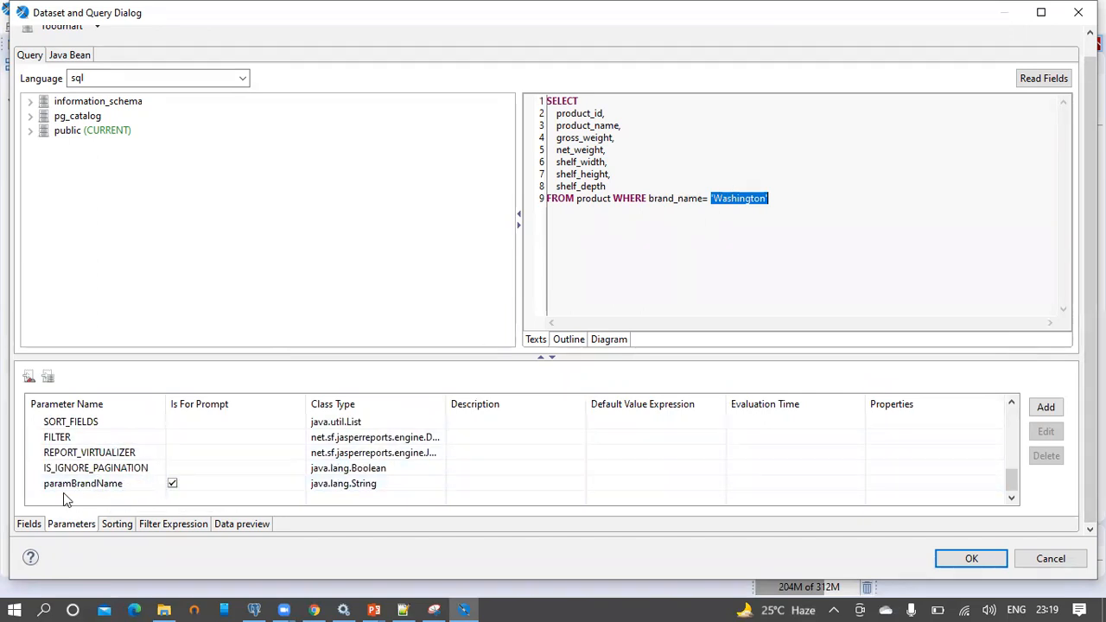
pyautogui.moveTo(56, 491); pyautogui.dragTo(710, 212)
pyautogui.click(903, 198)
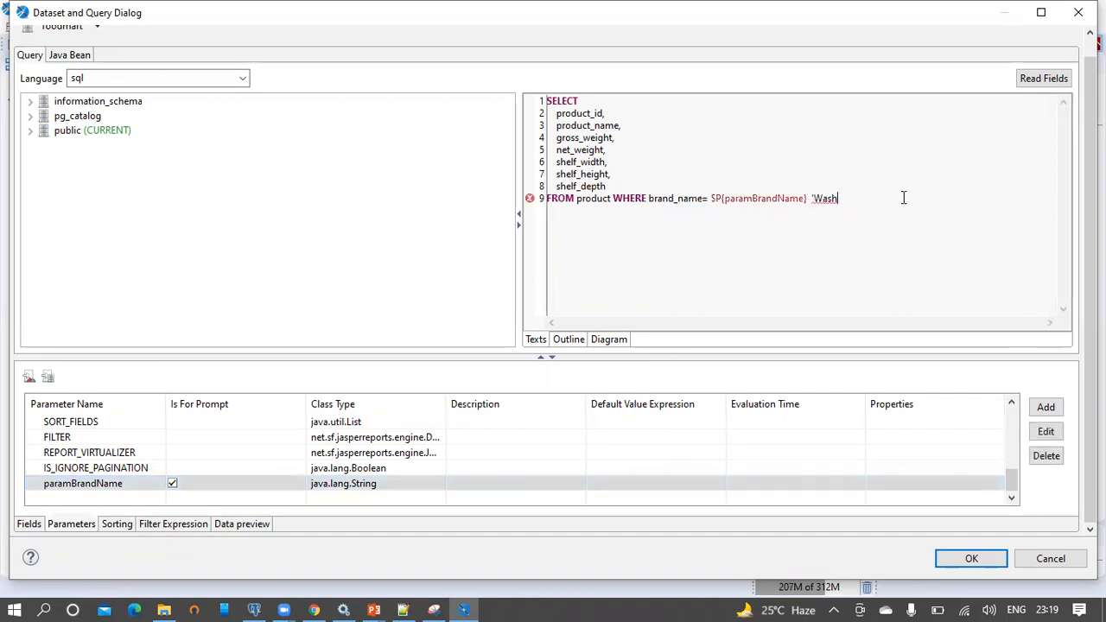
pyautogui.click(972, 559)
pyautogui.click(49, 43)
# Publish to the JasperReports2021/Reports folder, reusing the report unit label as its description
pyautogui.click(515, 89)
pyautogui.click(26, 96)
pyautogui.click(38, 111)
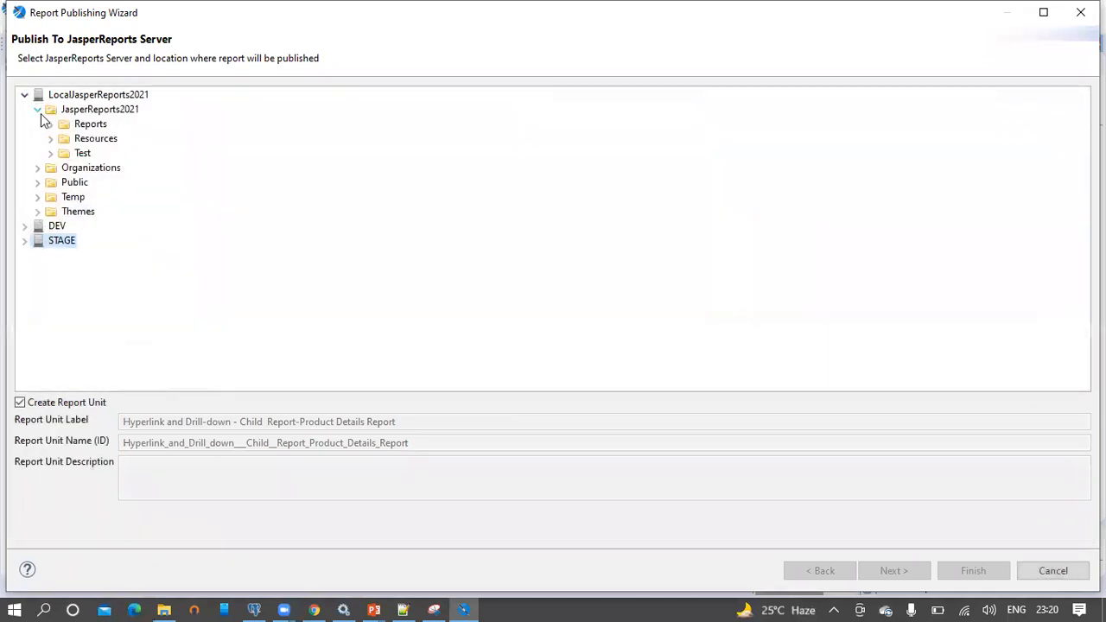
pyautogui.click(88, 126)
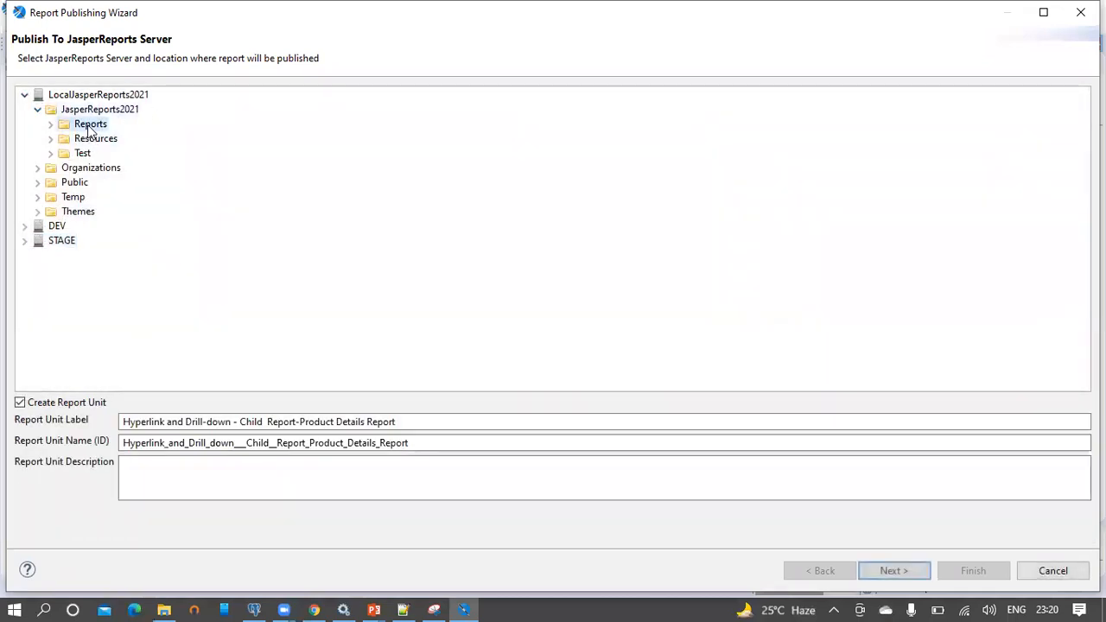
pyautogui.moveTo(412, 424); pyautogui.dragTo(106, 439)
pyautogui.hotkey('ctrl', 'c')
pyautogui.click(153, 492)
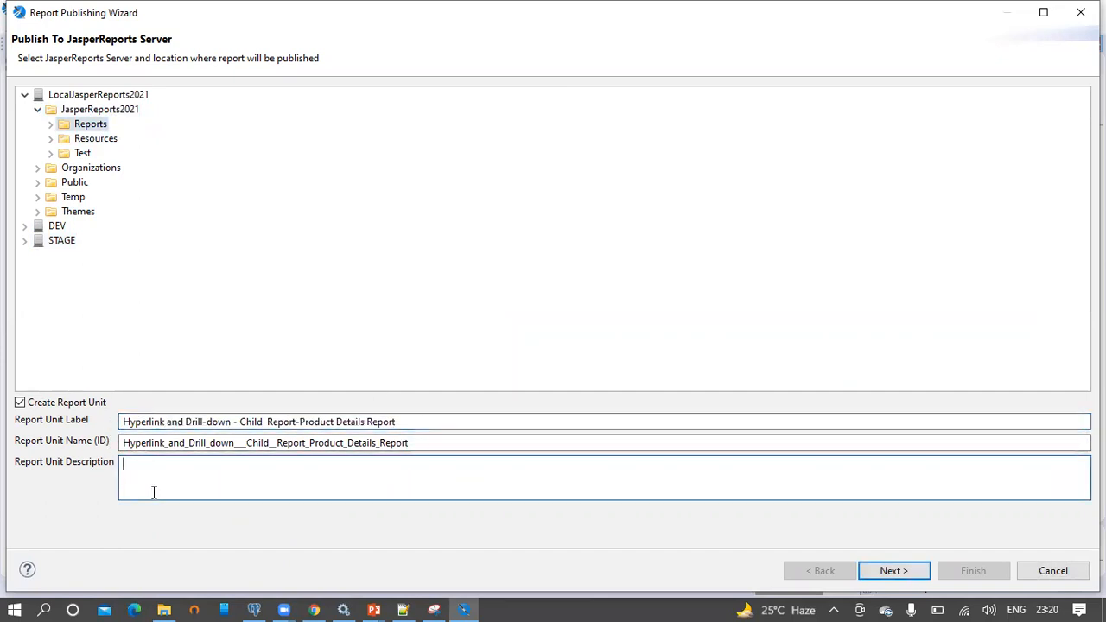
pyautogui.hotkey('ctrl', 'v')
pyautogui.click(885, 572)
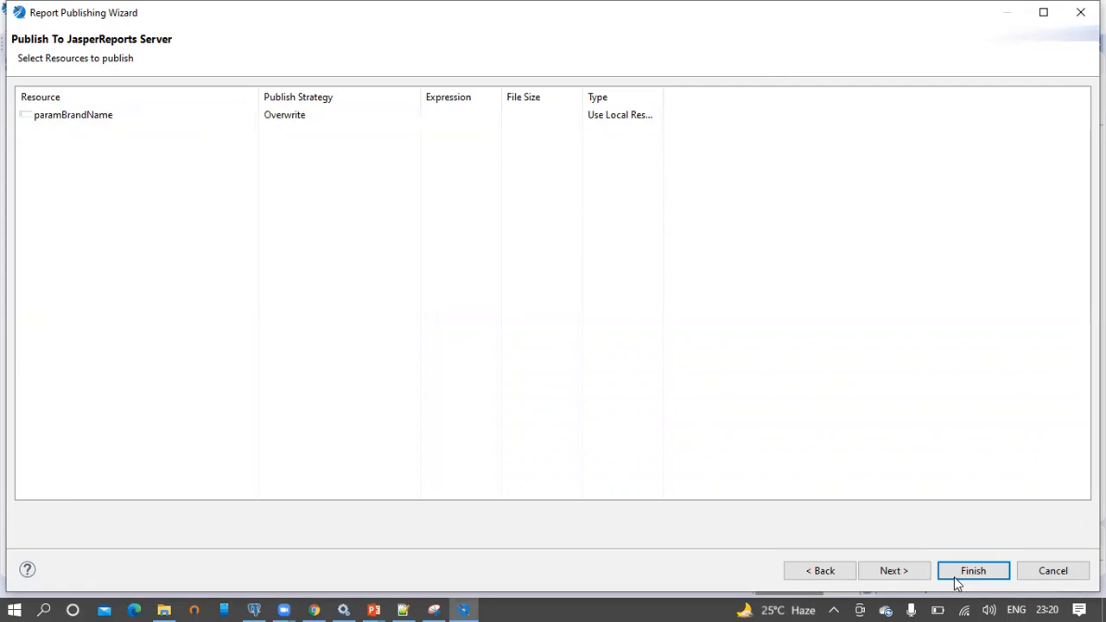
# Choose the foodmart repository data source, publish, and acknowledge the success message
pyautogui.click(902, 570)
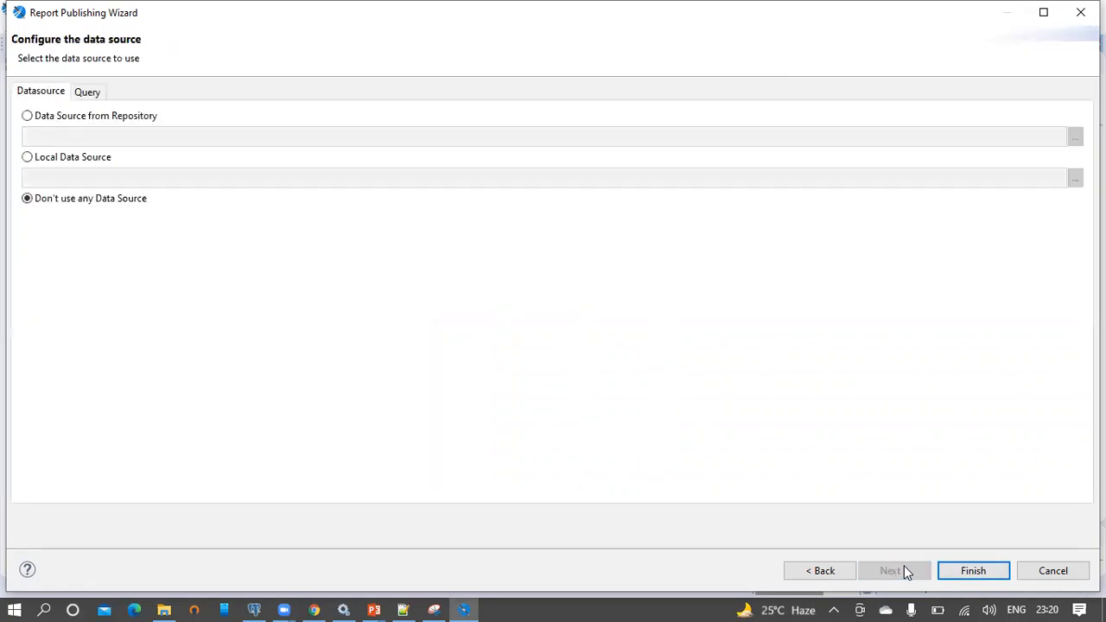
pyautogui.click(116, 121)
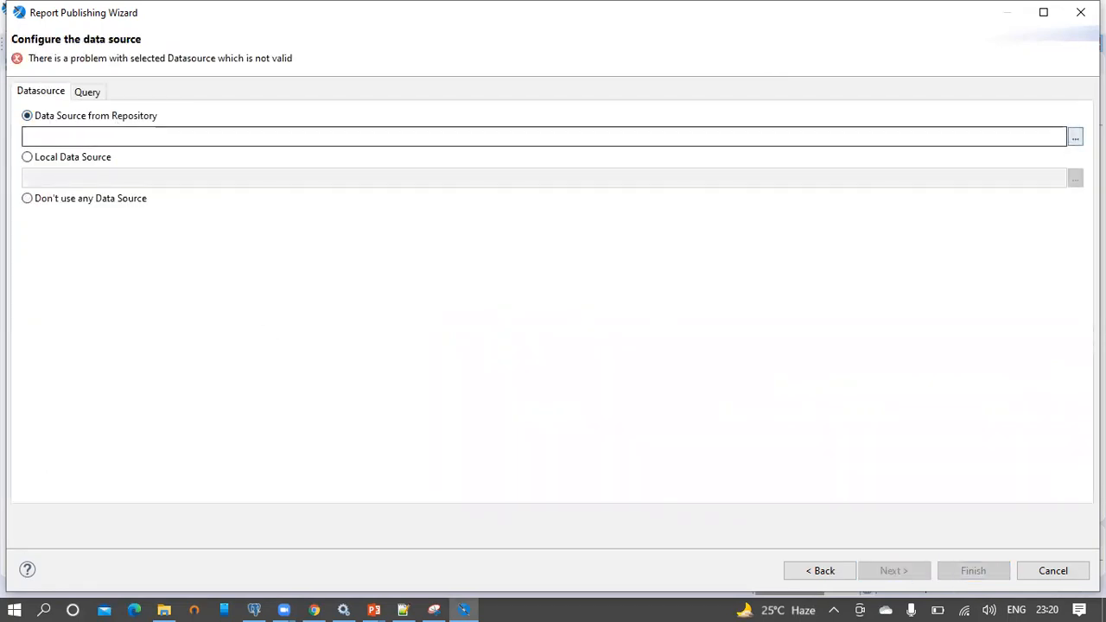
pyautogui.click(1076, 136)
pyautogui.write('foodmart')
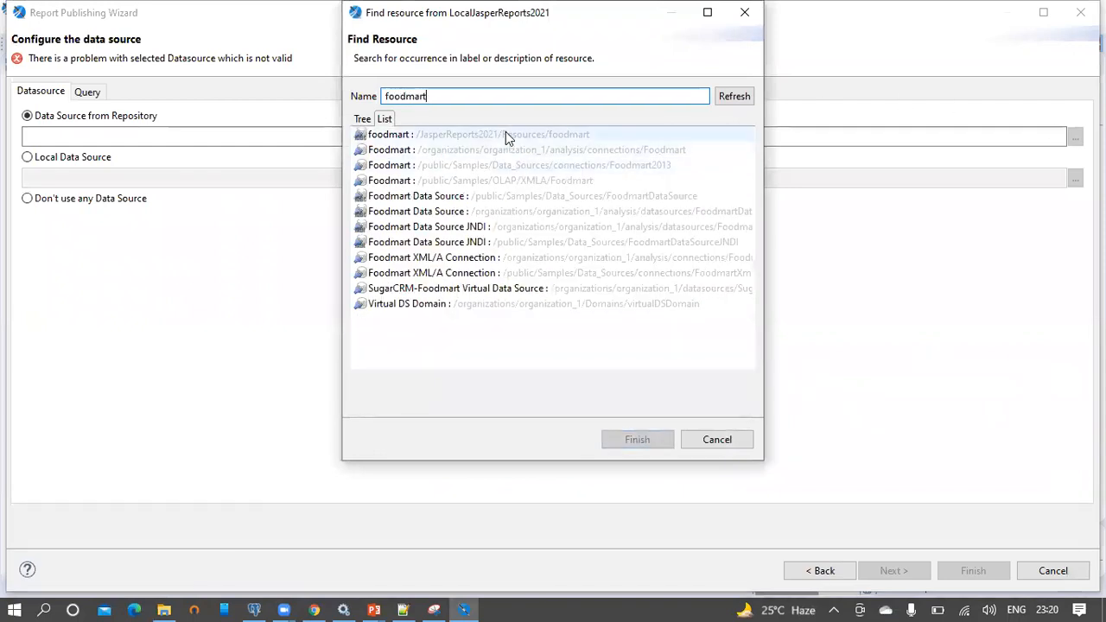
pyautogui.doubleClick(507, 134)
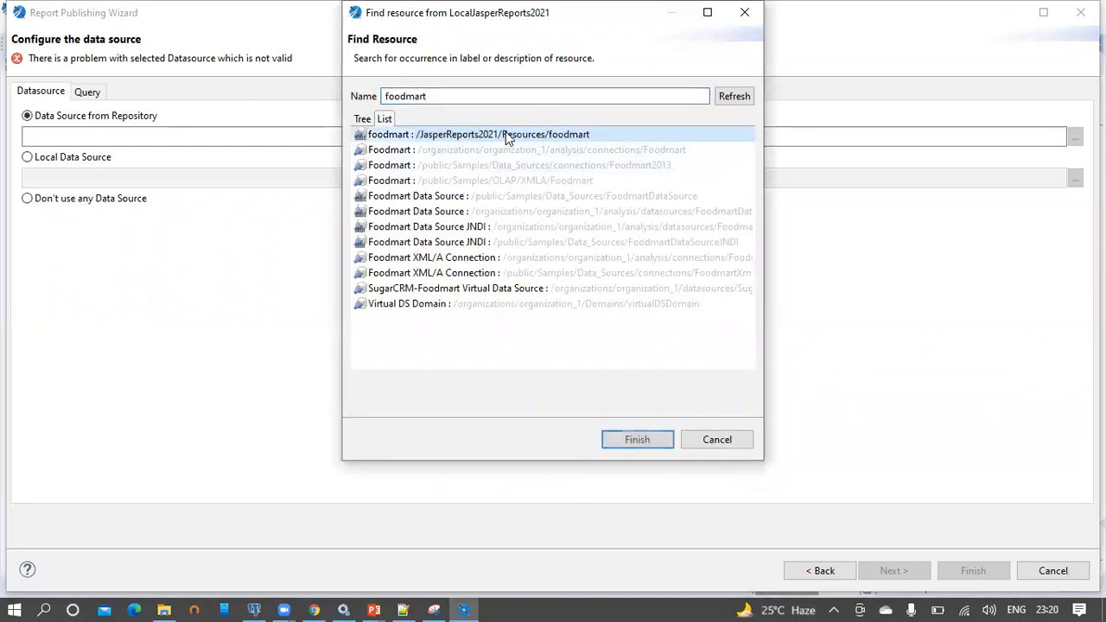
pyautogui.click(977, 572)
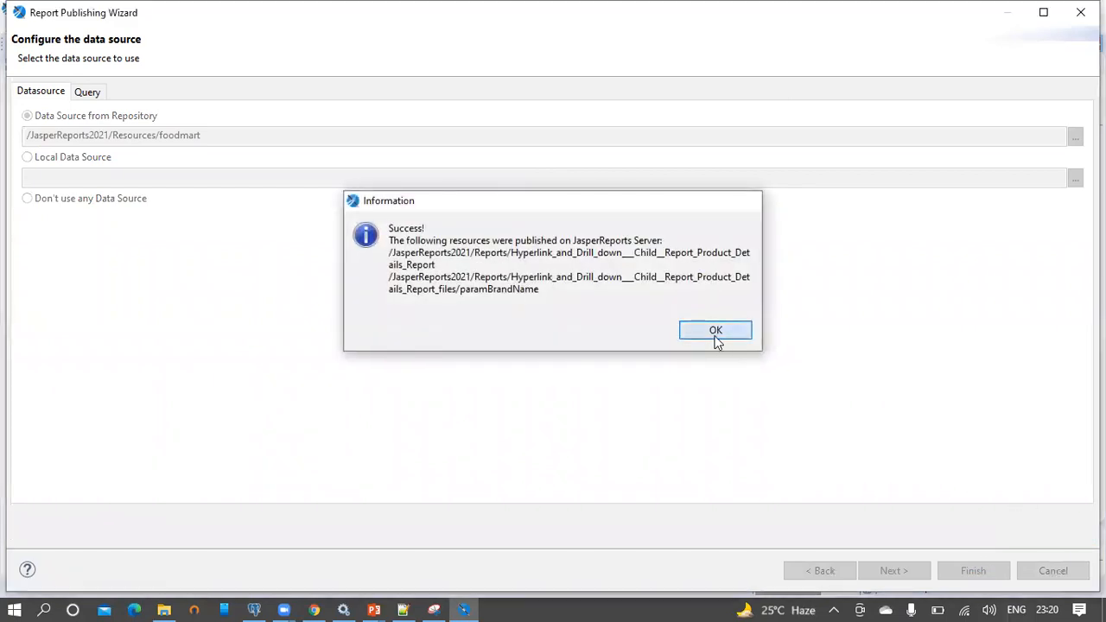
pyautogui.click(716, 332)
pyautogui.click(315, 609)
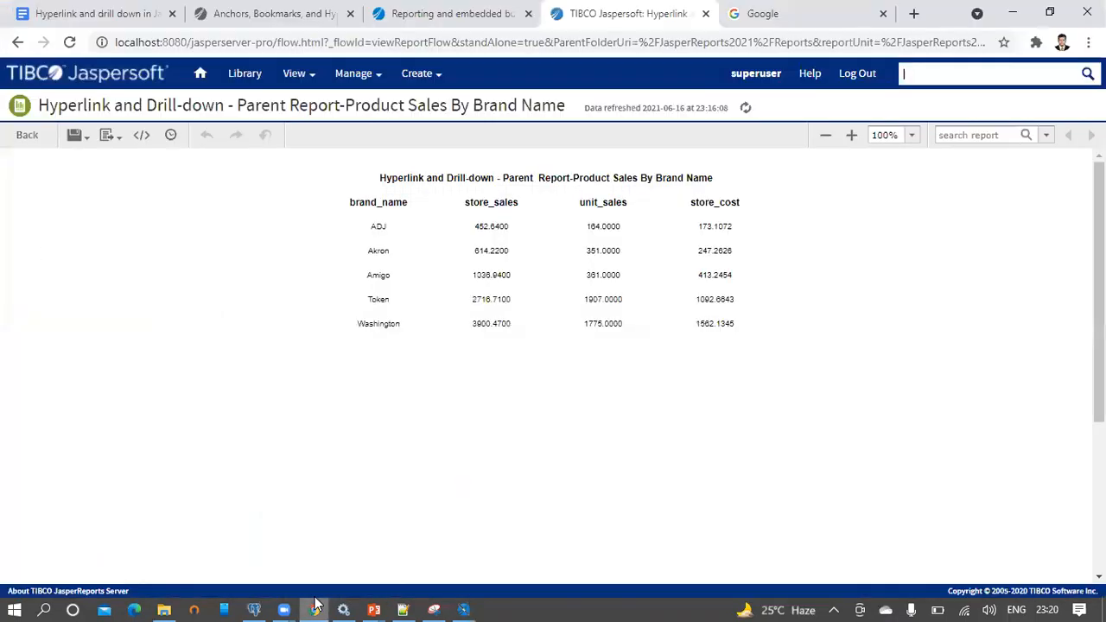
# Run the Child Report-Product Details Report from JasperReports2021/Reports and select the [Null] paramBrandName value
pyautogui.moveTo(294, 73)
pyautogui.click(316, 128)
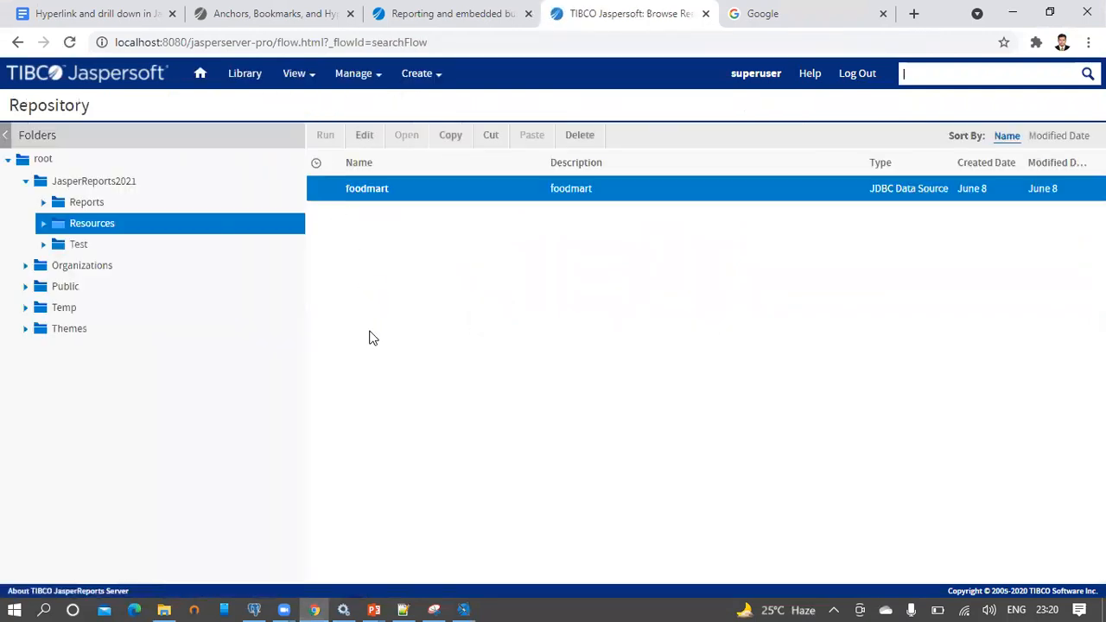
pyautogui.click(90, 204)
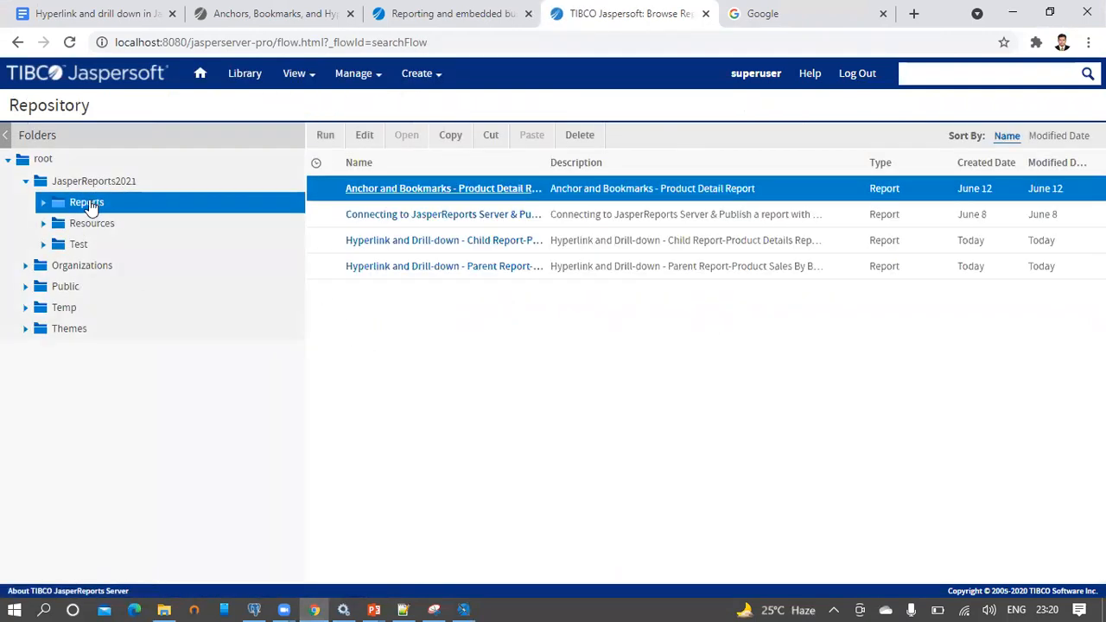
pyautogui.click(570, 243)
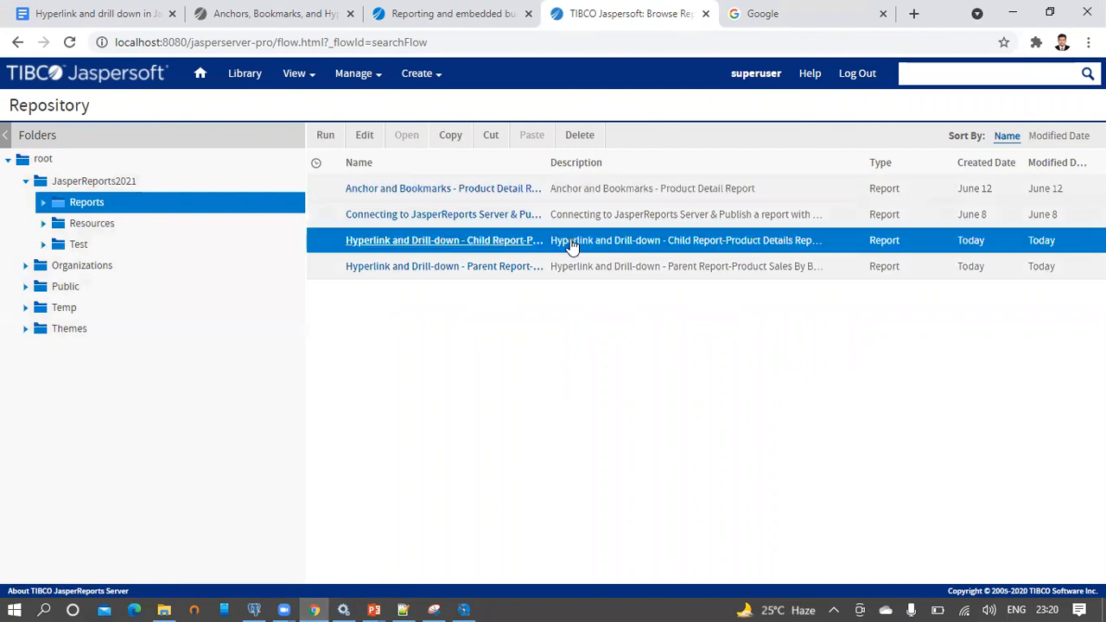
pyautogui.rightClick(570, 245)
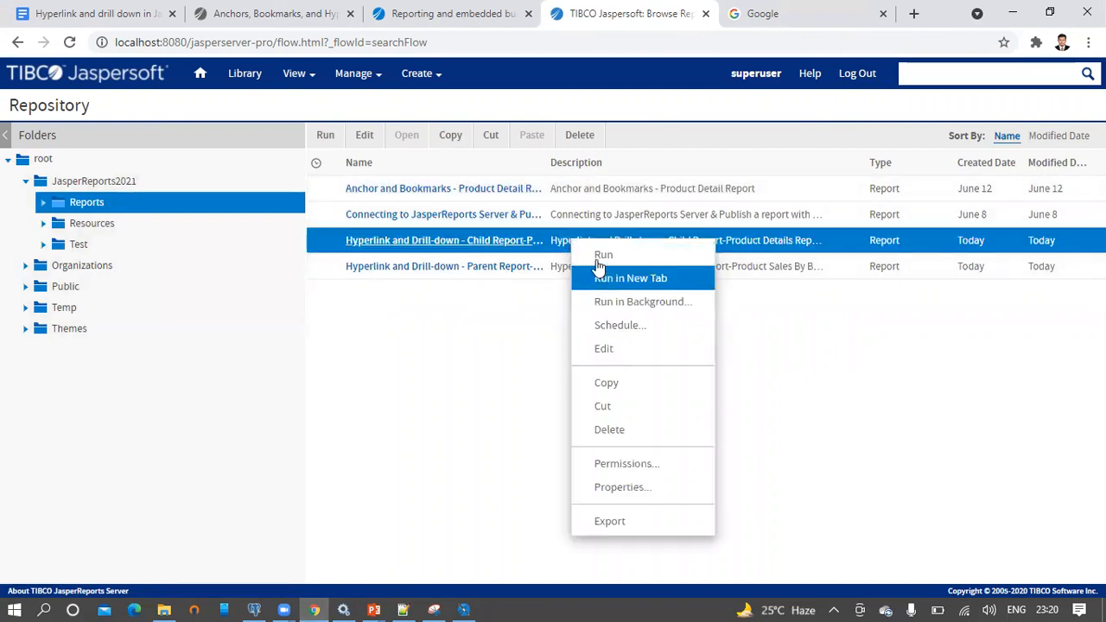
pyautogui.click(325, 138)
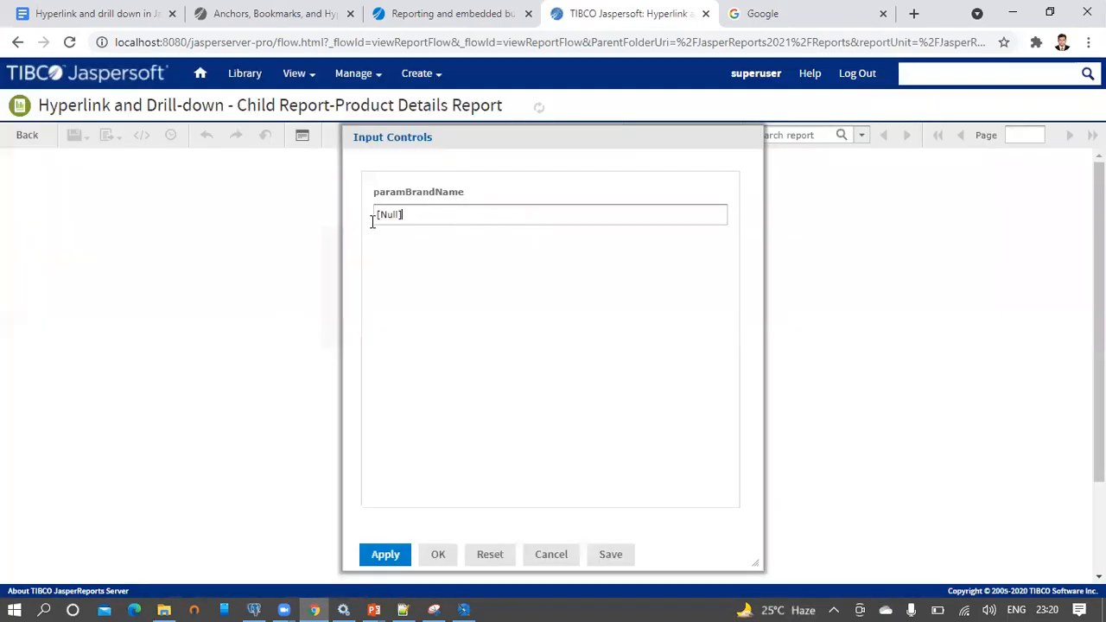
pyautogui.tripleClick(373, 222)
pyautogui.click(464, 605)
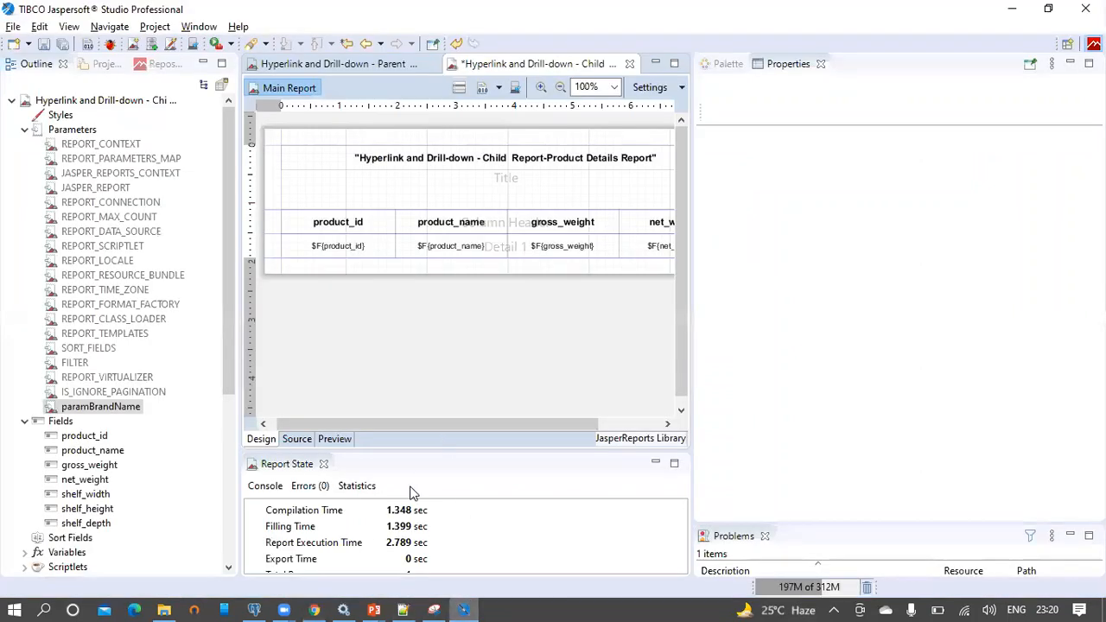
# Run 'select distinct brand_name from Product' in pgAdmin and pick Footnote from the results
pyautogui.click(254, 610)
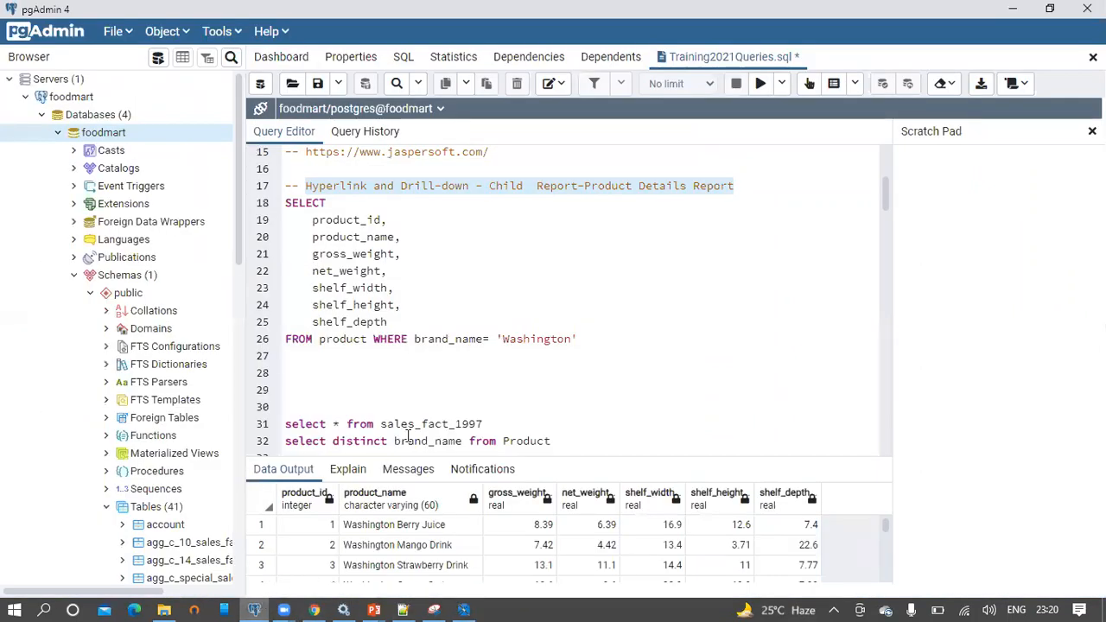
pyautogui.click(466, 304)
pyautogui.scroll(5, 466, 304)
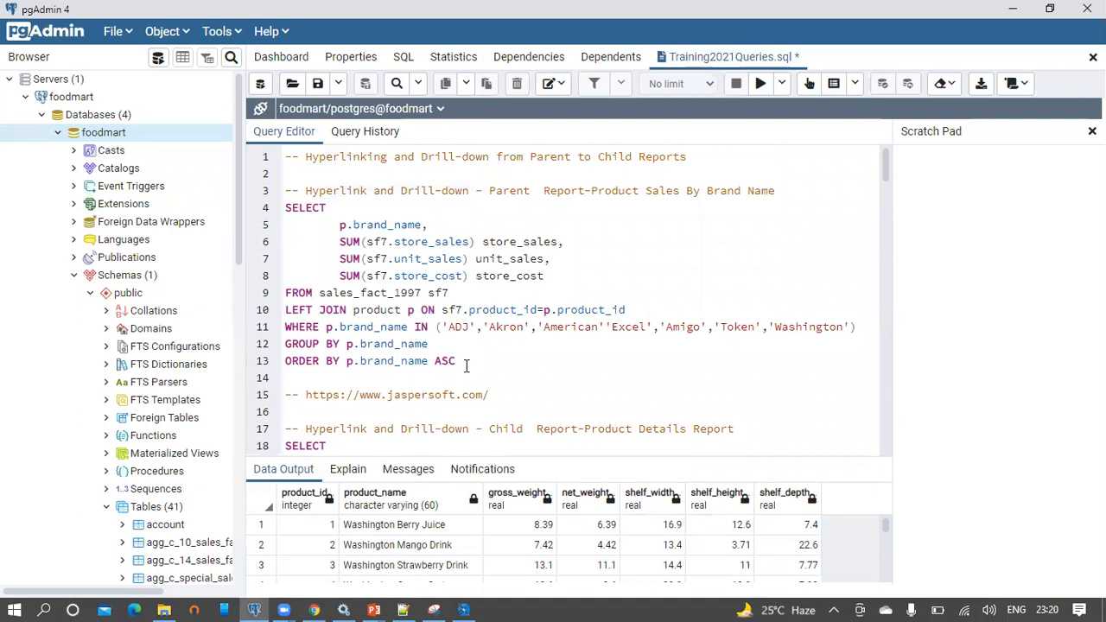
pyautogui.scroll(-6, 482, 364)
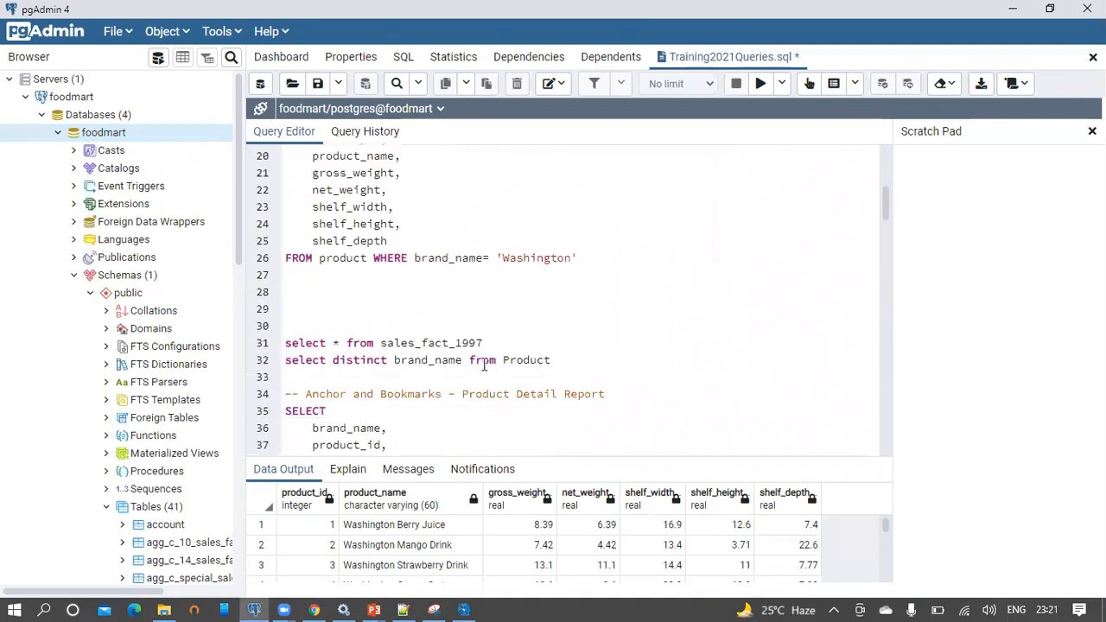
pyautogui.moveTo(557, 361); pyautogui.dragTo(261, 363)
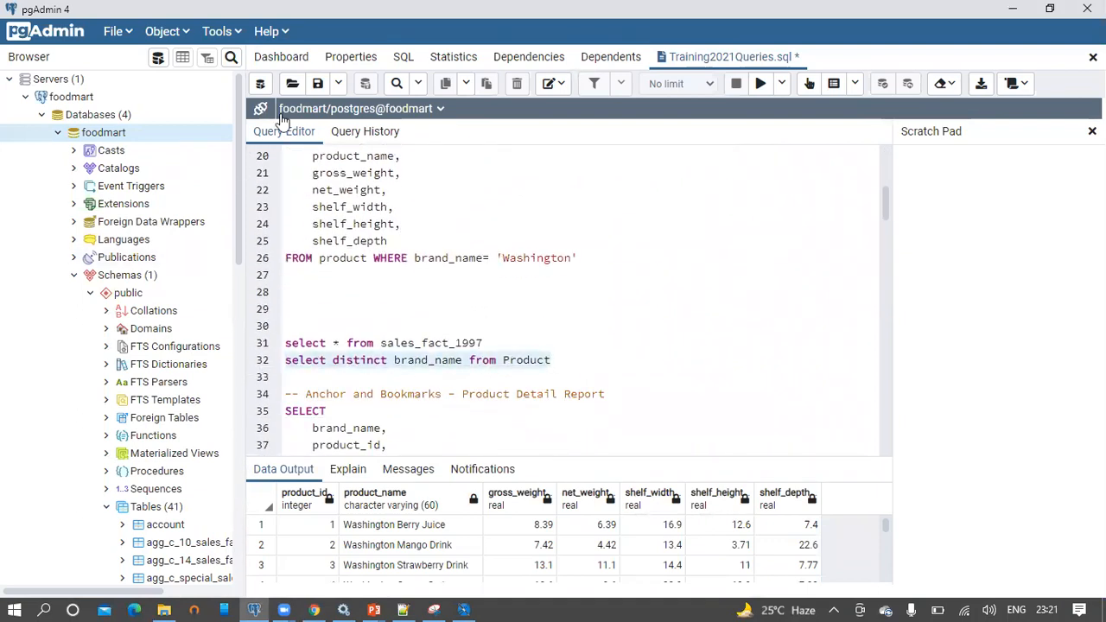
pyautogui.click(761, 83)
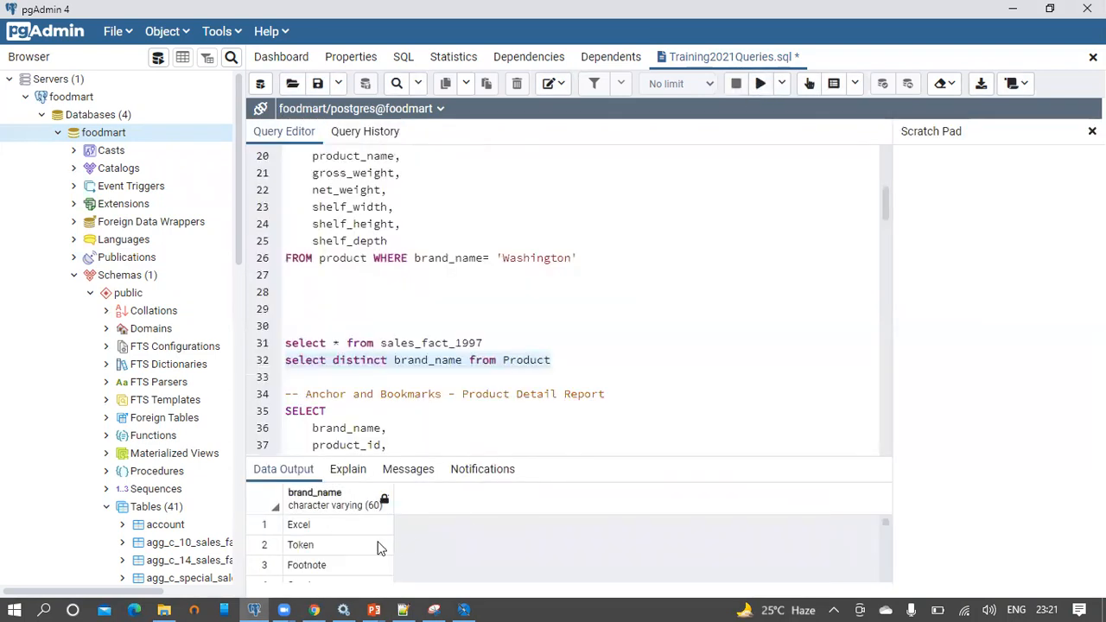
pyautogui.click(330, 565)
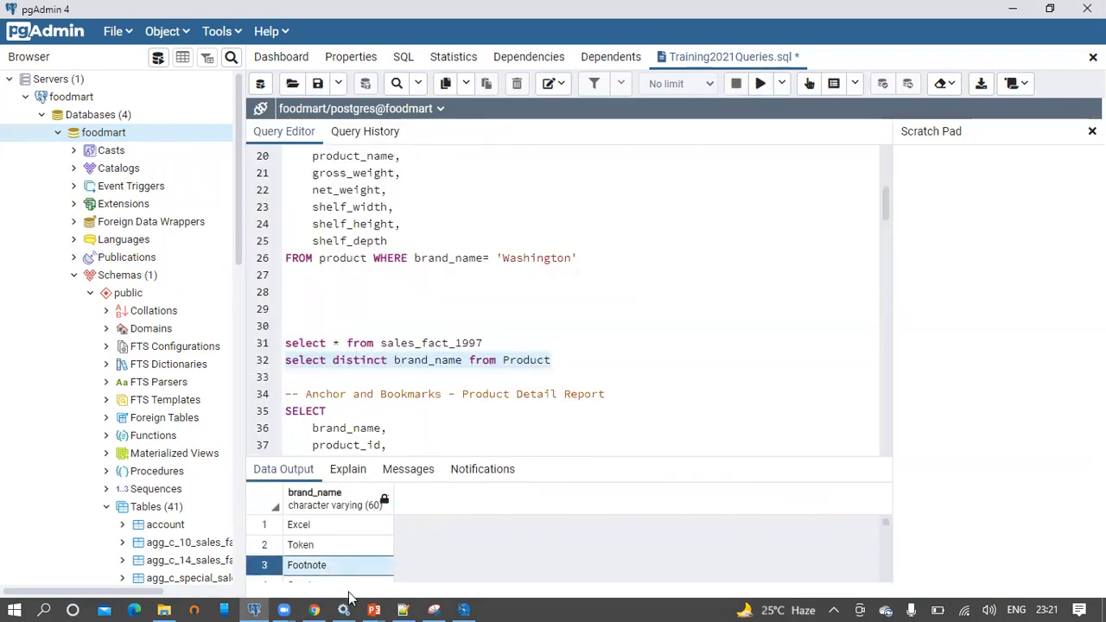
pyautogui.hotkey('alt', 'Tab')
pyautogui.press('Tab')
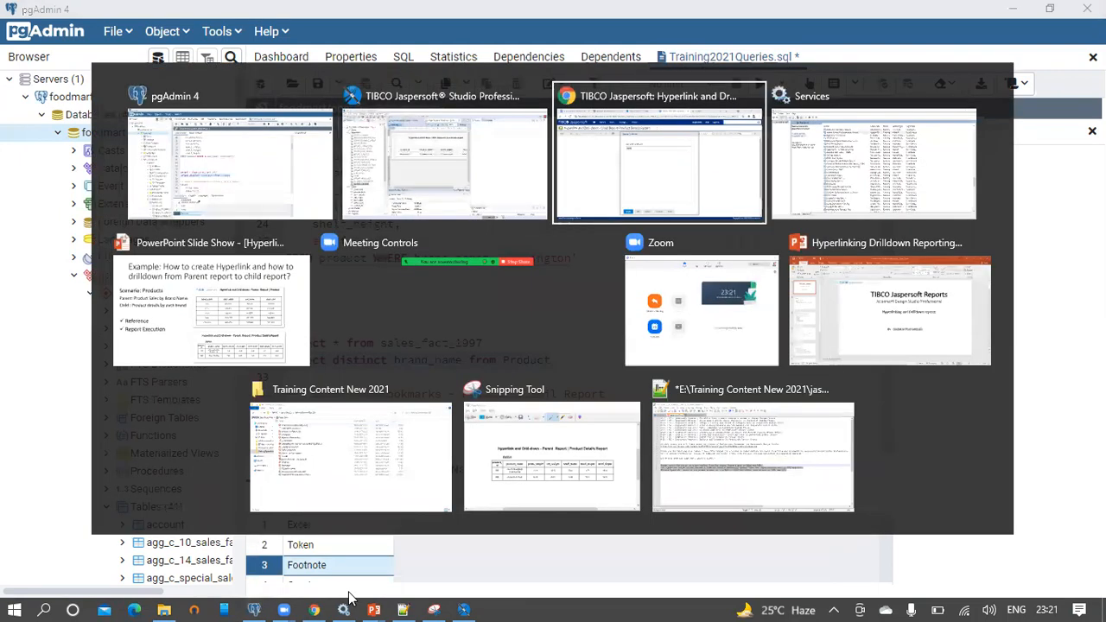
# Enter Footnote as the paramBrandName value, apply it, and view the resulting products
pyautogui.hotkey('ctrl', 'v')
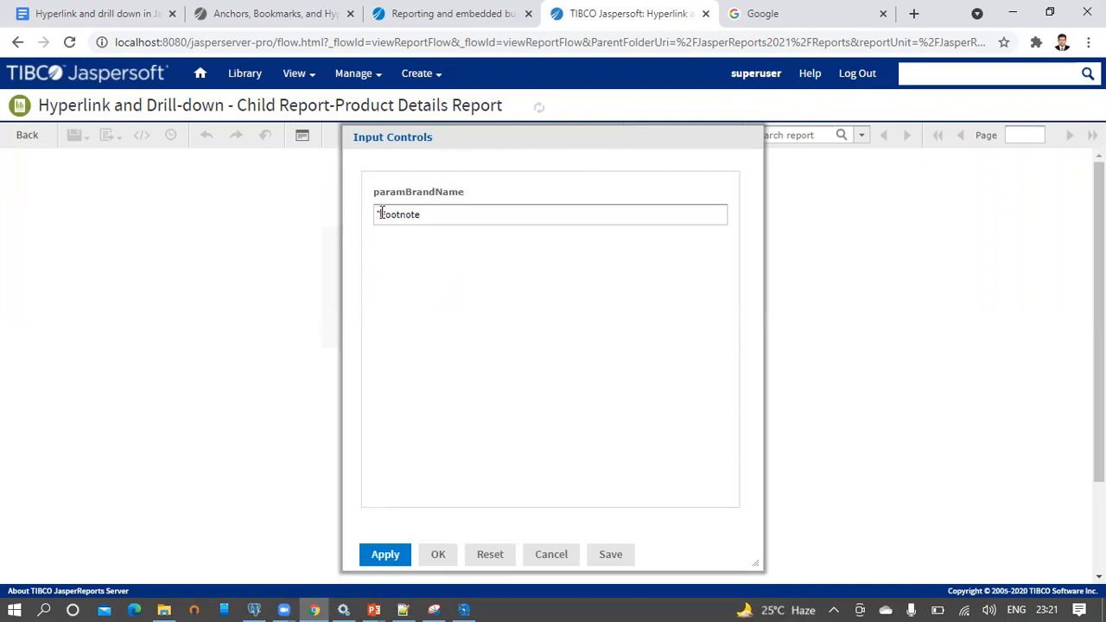
pyautogui.click(388, 558)
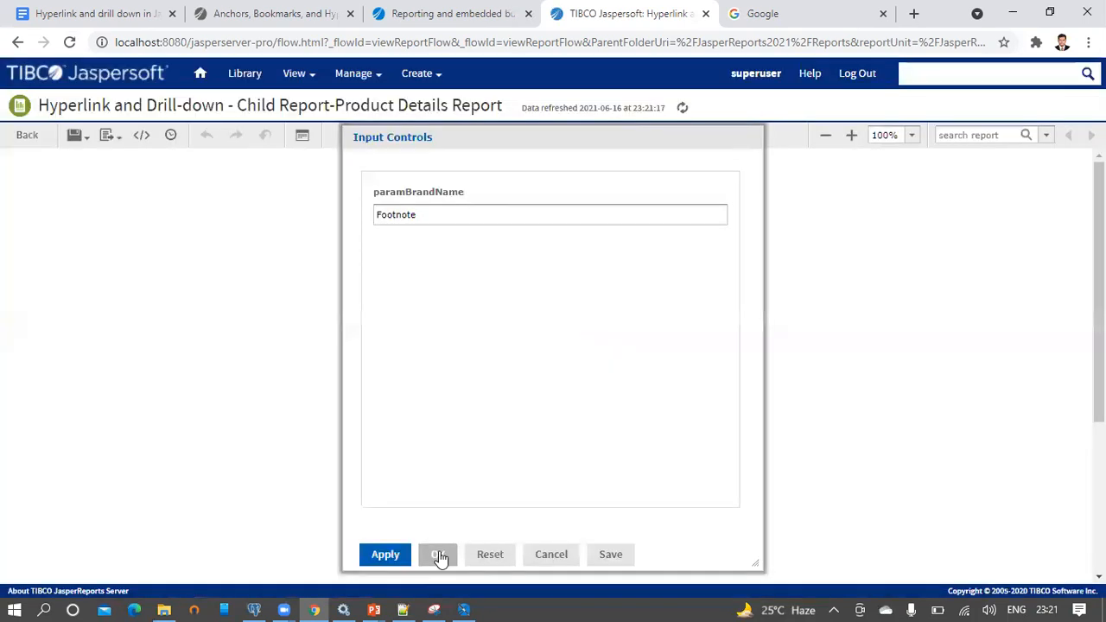
pyautogui.click(439, 556)
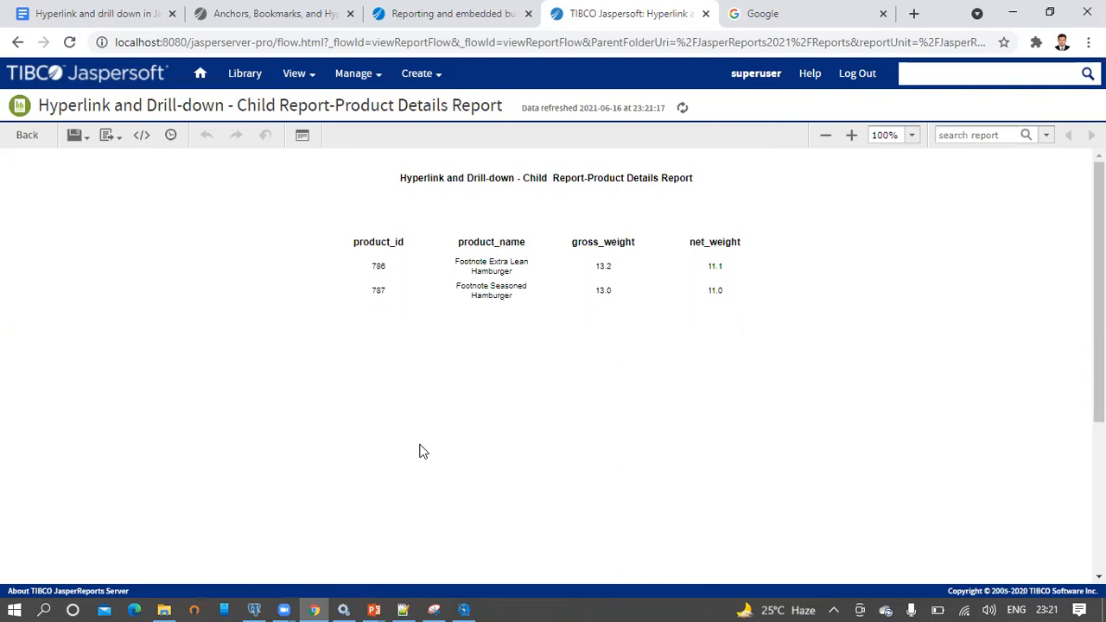
# Go from the child report tab back to the server repository
pyautogui.click(487, 13)
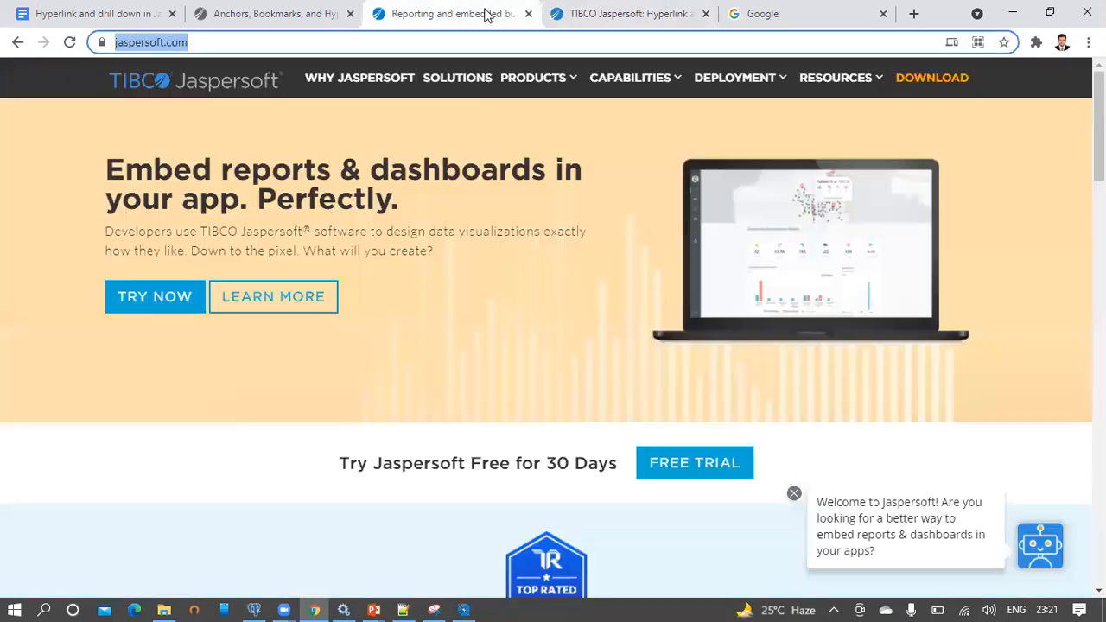
pyautogui.click(604, 14)
pyautogui.moveTo(295, 75)
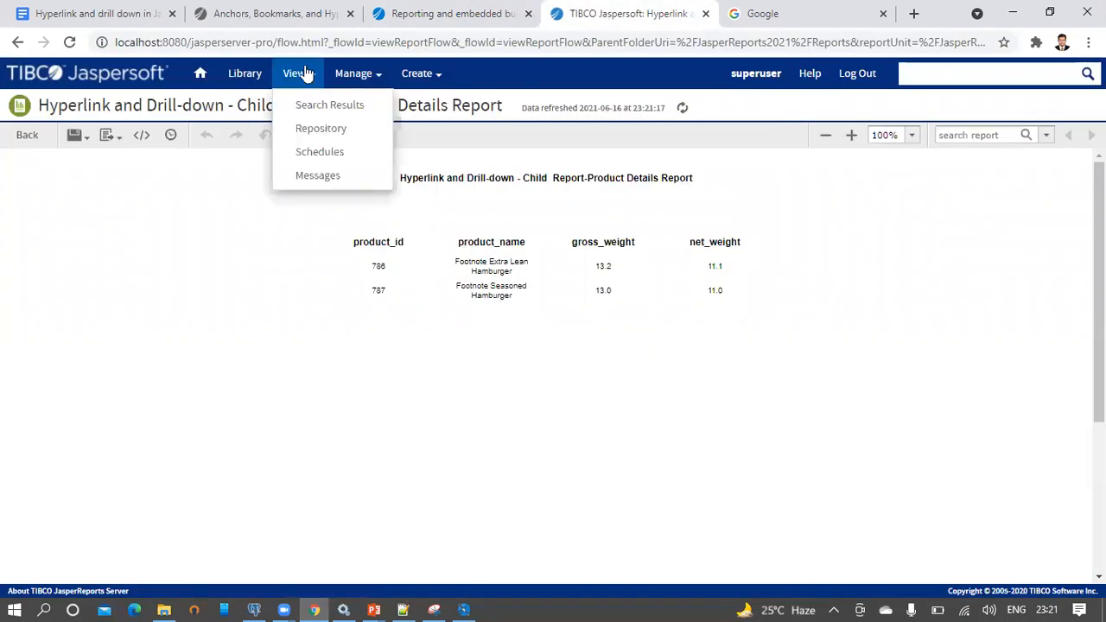
pyautogui.click(321, 128)
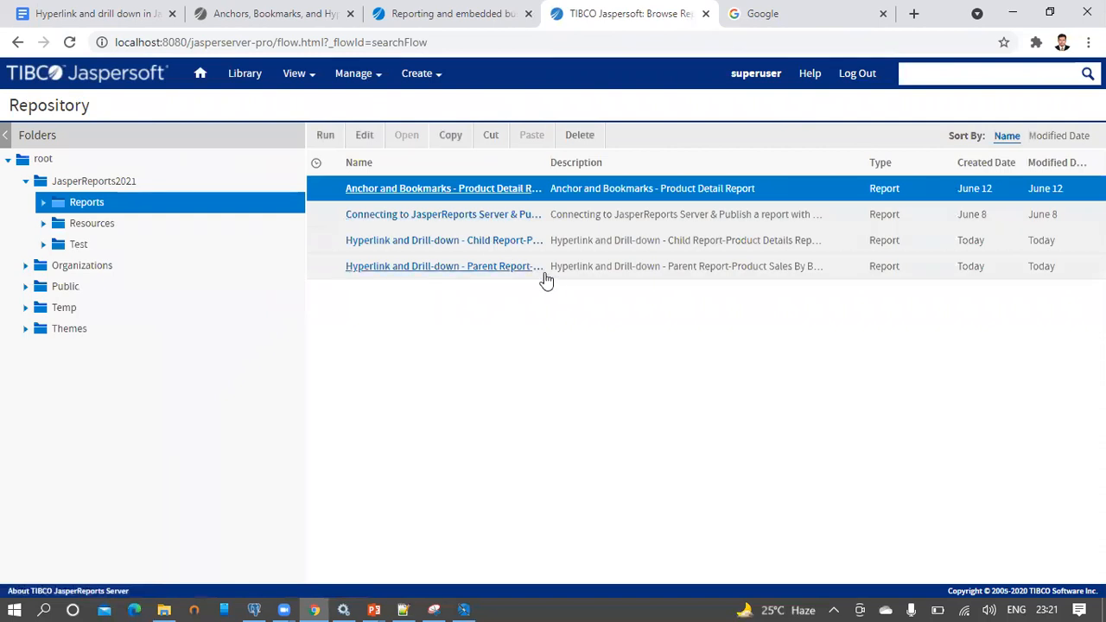
# Run the parent and child reports each in a new tab, placing the parent tab first
pyautogui.click(576, 267)
pyautogui.rightClick(576, 268)
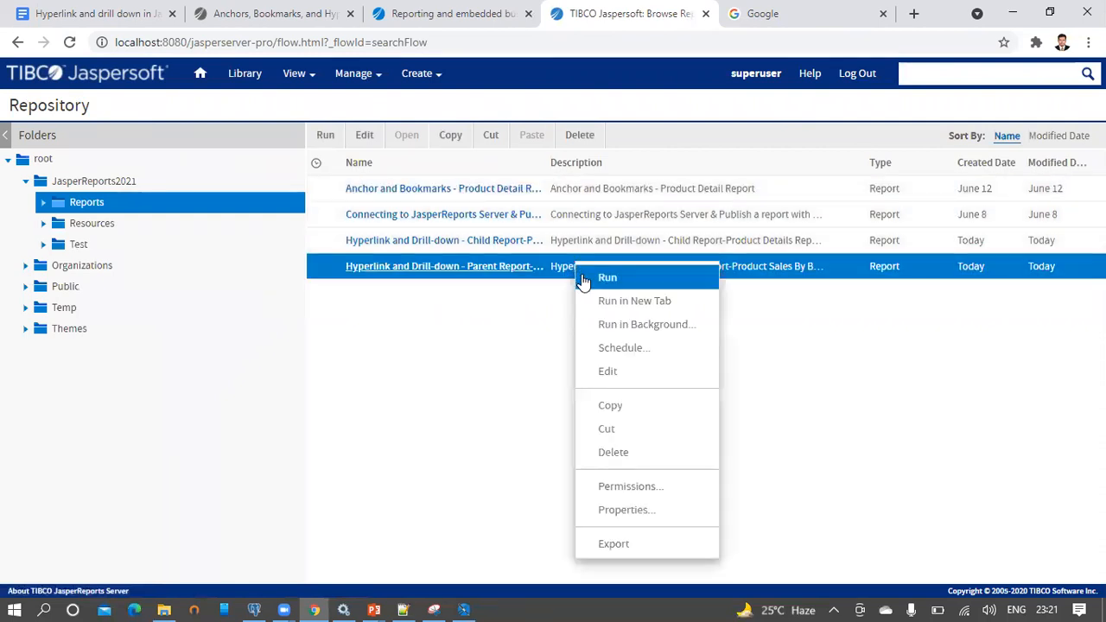
pyautogui.click(595, 300)
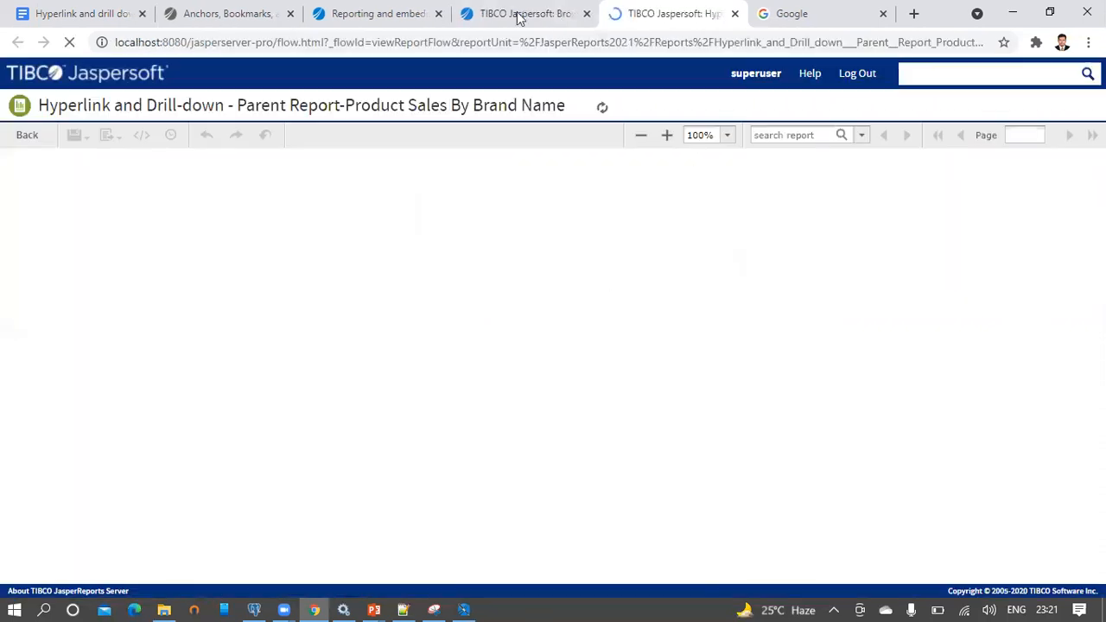
pyautogui.click(510, 14)
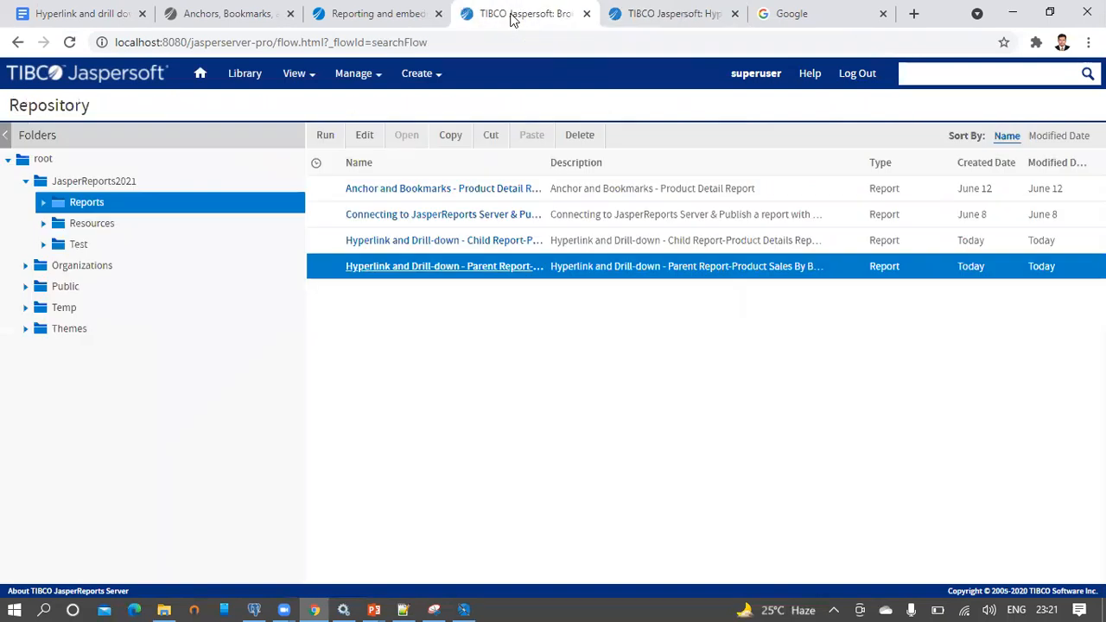
pyautogui.click(575, 243)
pyautogui.rightClick(575, 243)
pyautogui.click(595, 282)
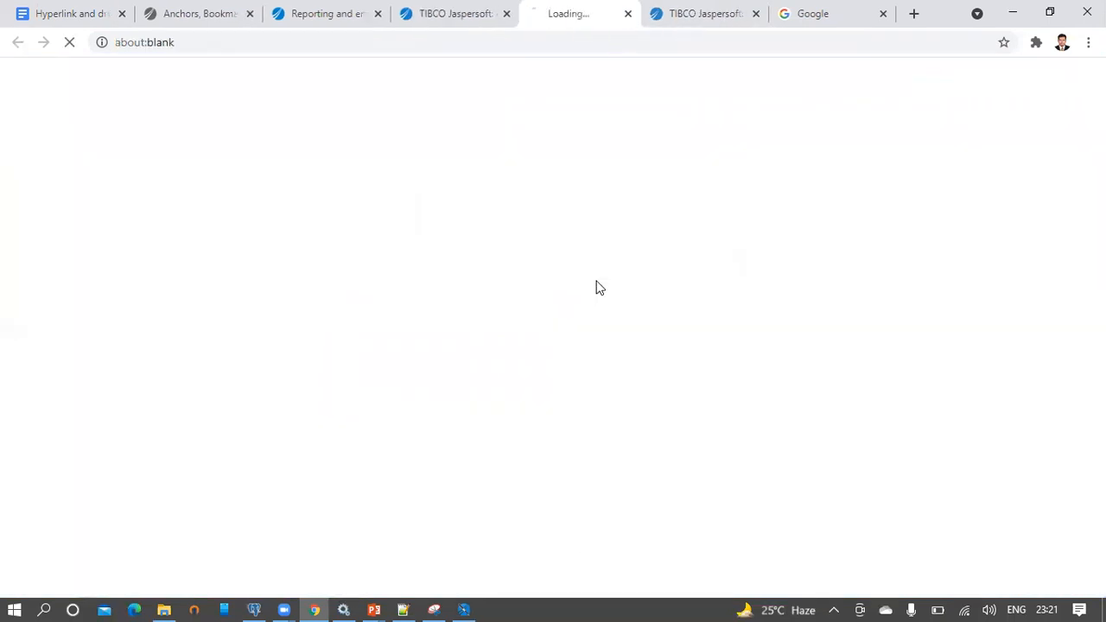
pyautogui.click(696, 16)
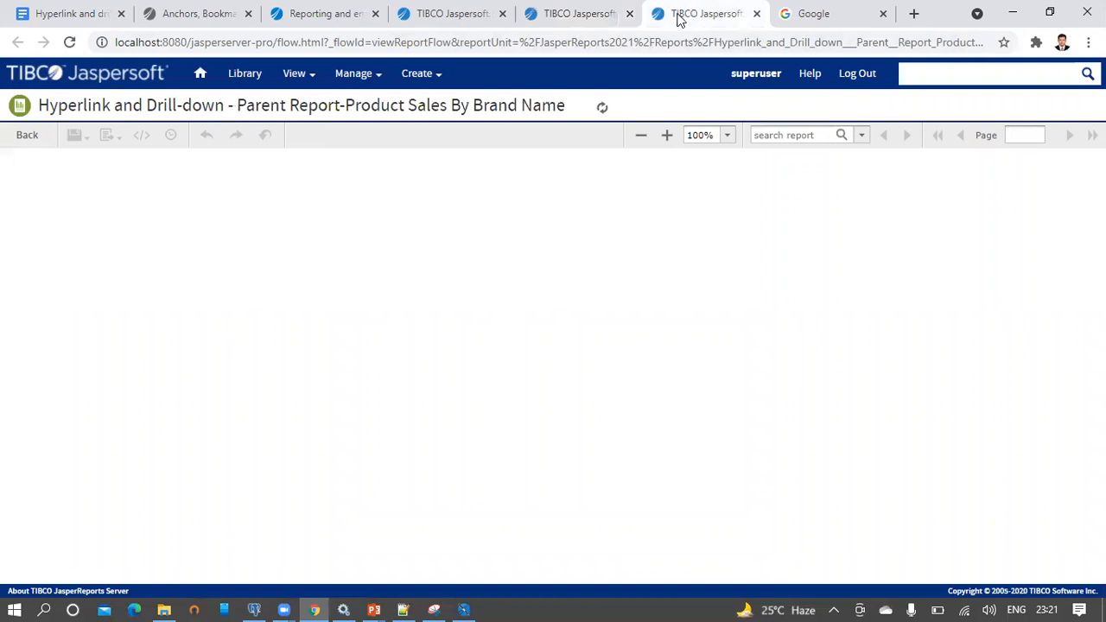
pyautogui.moveTo(714, 18); pyautogui.dragTo(596, 22)
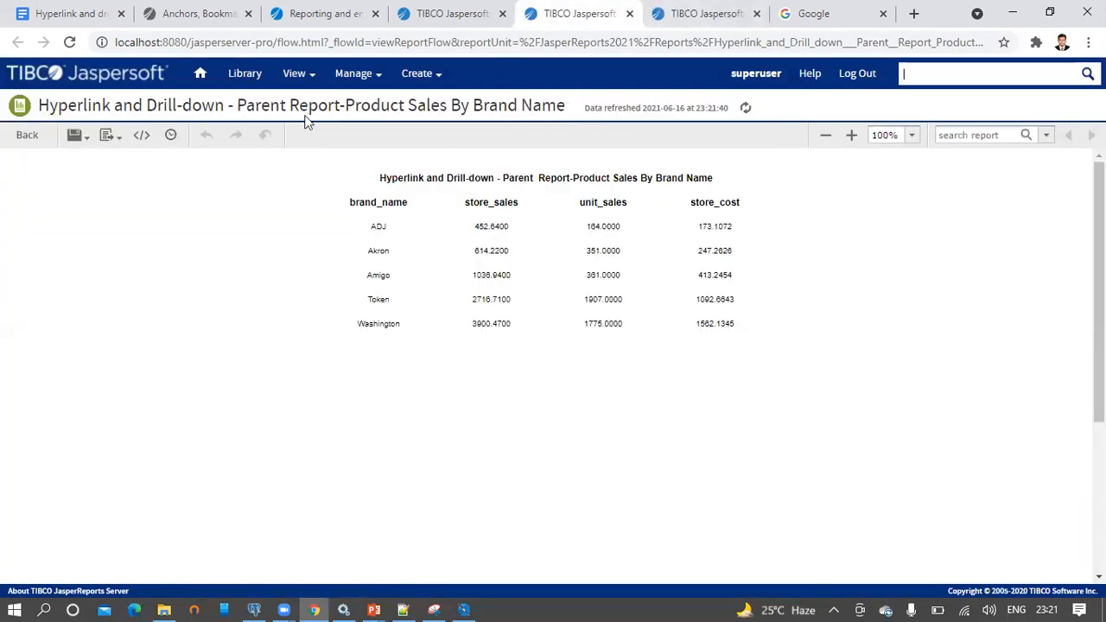
# Highlight the parent report's page heading and title text to read them
pyautogui.moveTo(234, 104); pyautogui.dragTo(580, 102)
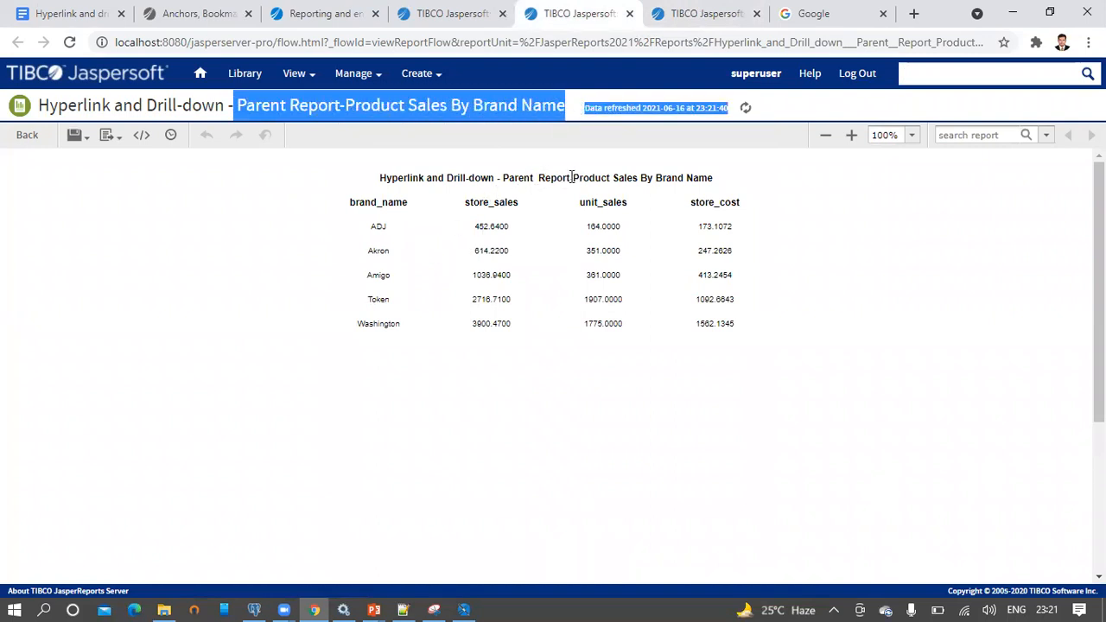
pyautogui.moveTo(550, 178); pyautogui.dragTo(711, 182)
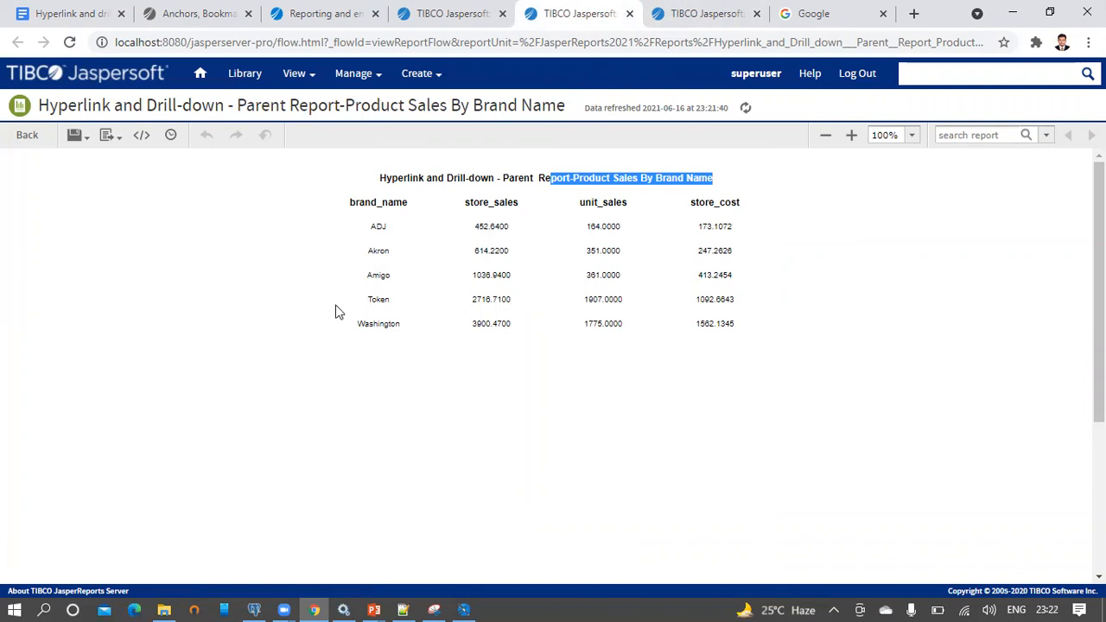
pyautogui.click(705, 178)
# Set the child report's paramBrandName to ADJ, apply, and view the ADJ products
pyautogui.click(675, 19)
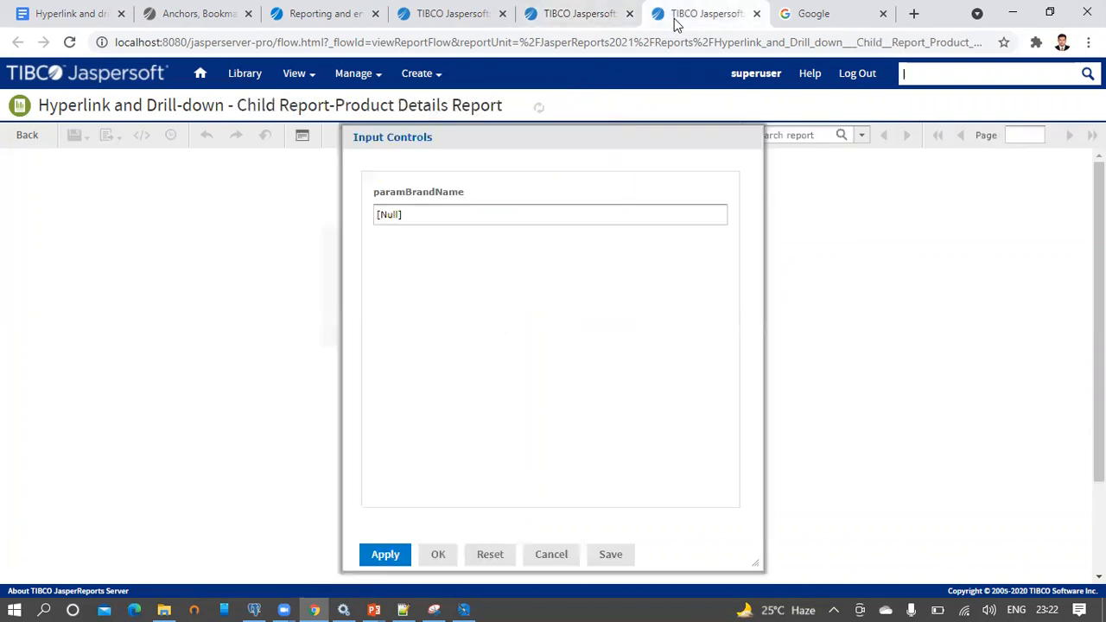
pyautogui.moveTo(458, 220); pyautogui.dragTo(360, 223)
pyautogui.click(562, 13)
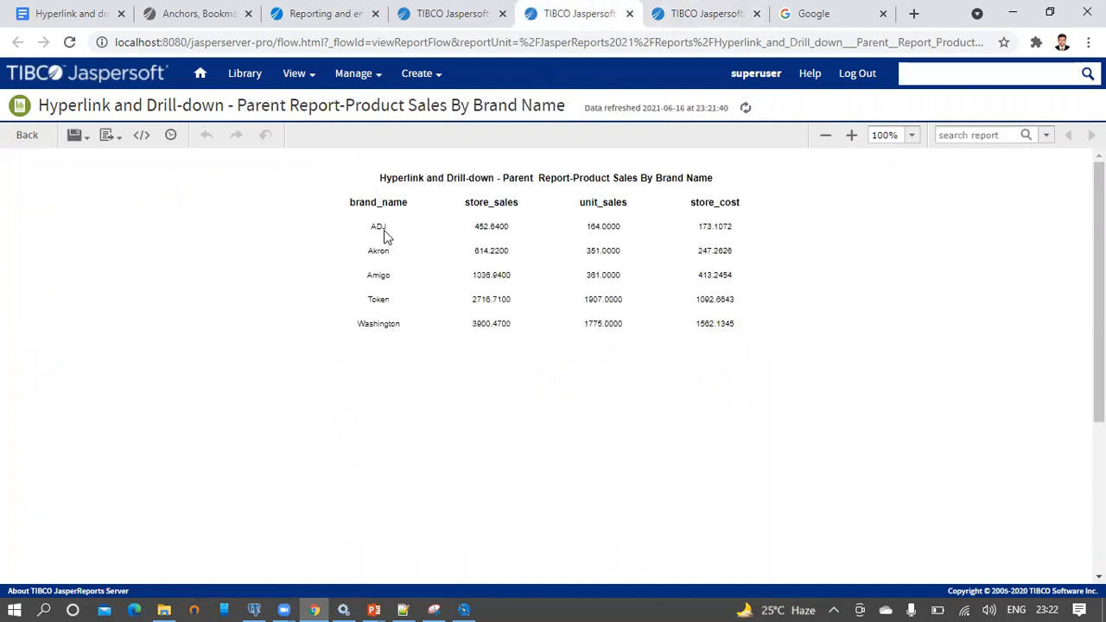
pyautogui.click(699, 12)
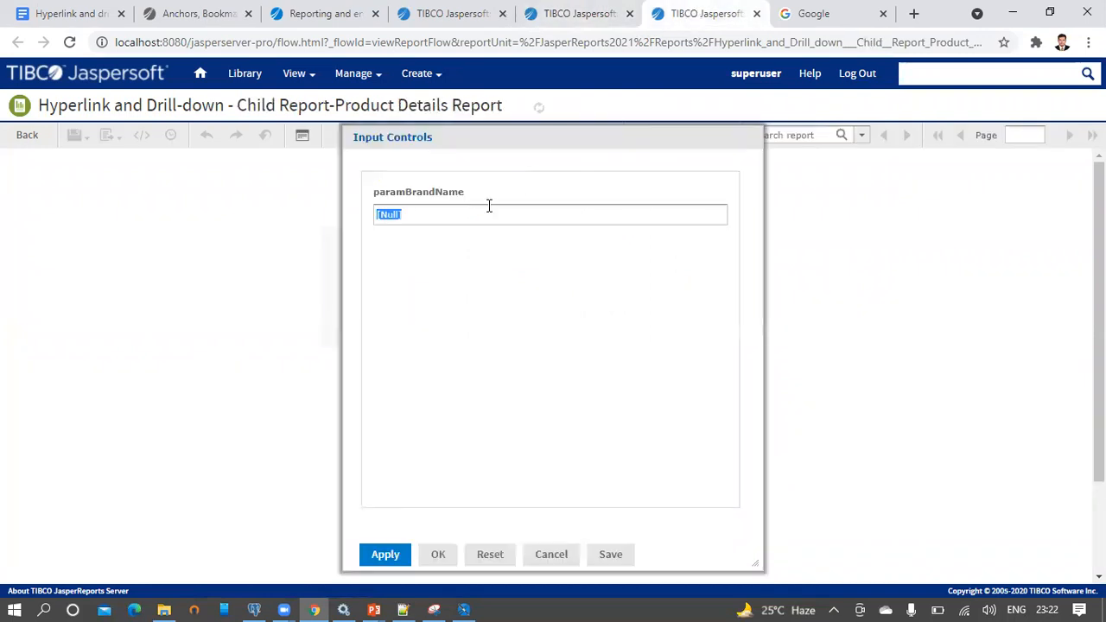
pyautogui.write('ADJ')
pyautogui.click(386, 554)
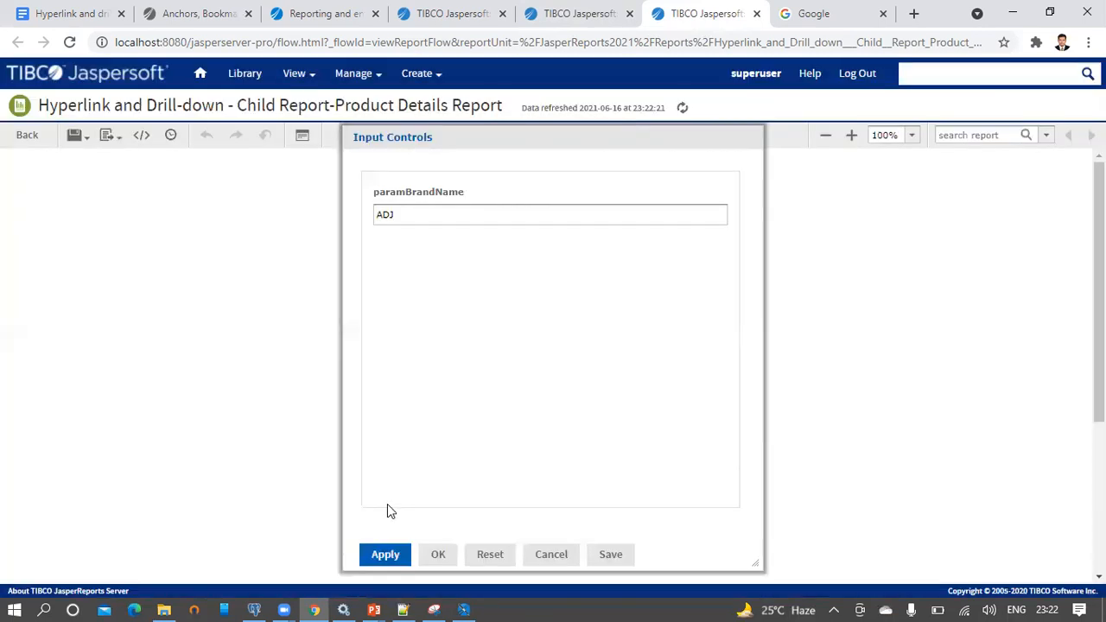
pyautogui.click(438, 554)
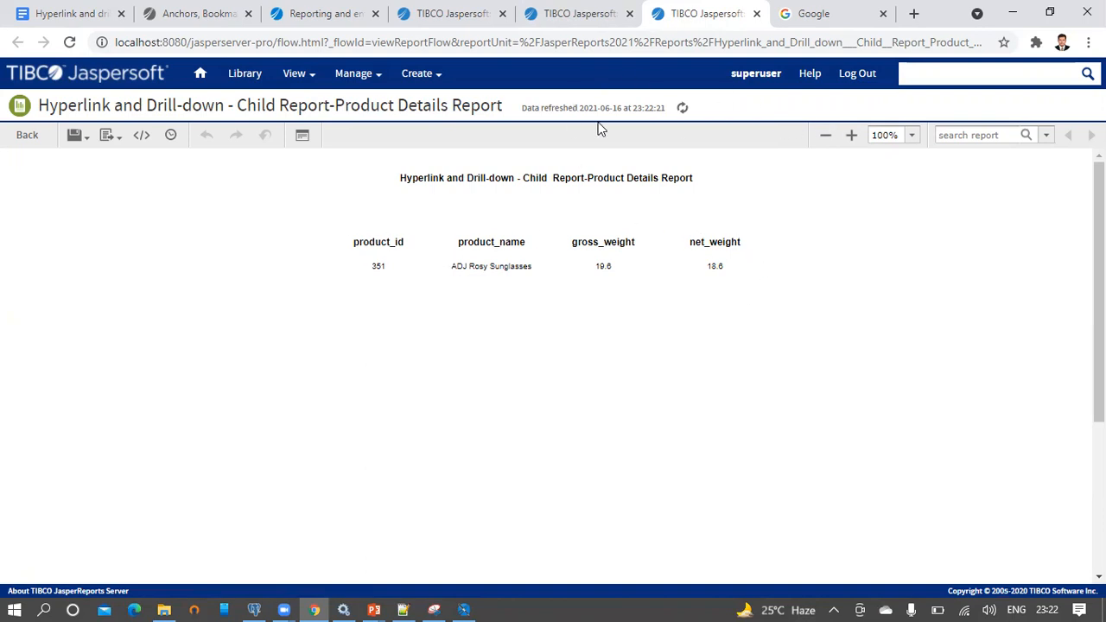
# Change paramBrandName to Akron and compare products 663 and 664 against the parent report
pyautogui.click(301, 135)
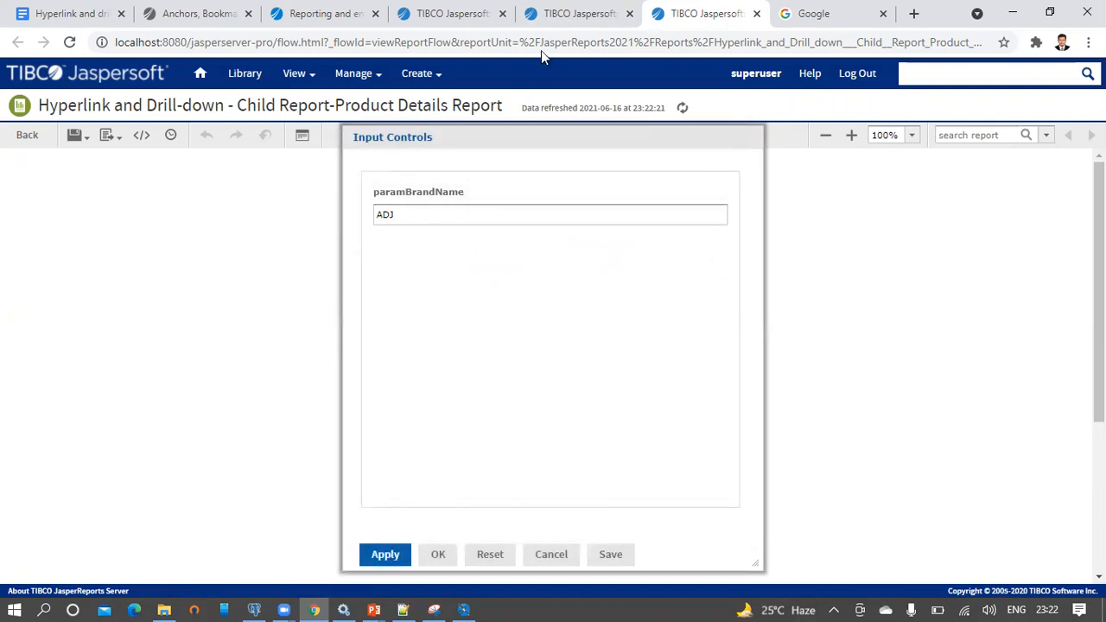
pyautogui.click(573, 13)
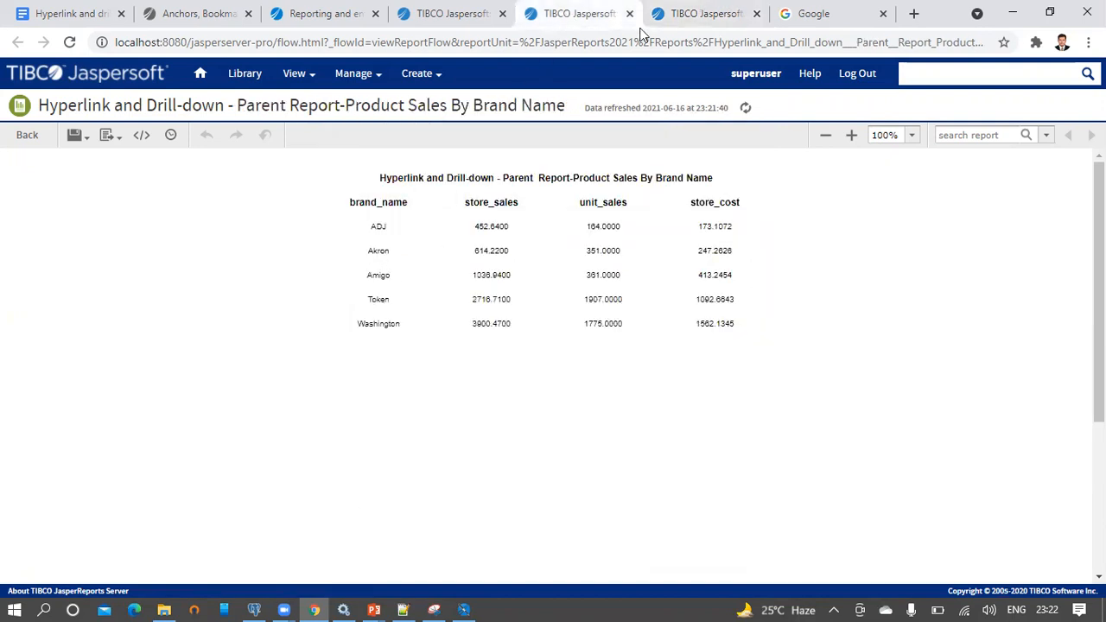
pyautogui.click(683, 13)
pyautogui.hotkey('ctrl', 'a')
pyautogui.write('A')
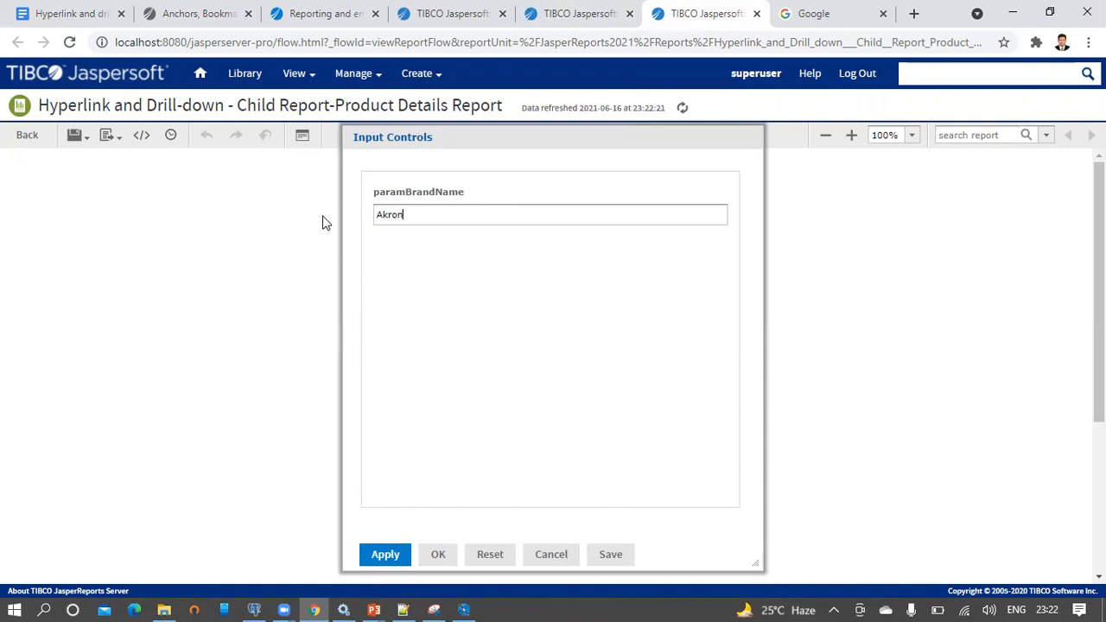
pyautogui.click(385, 554)
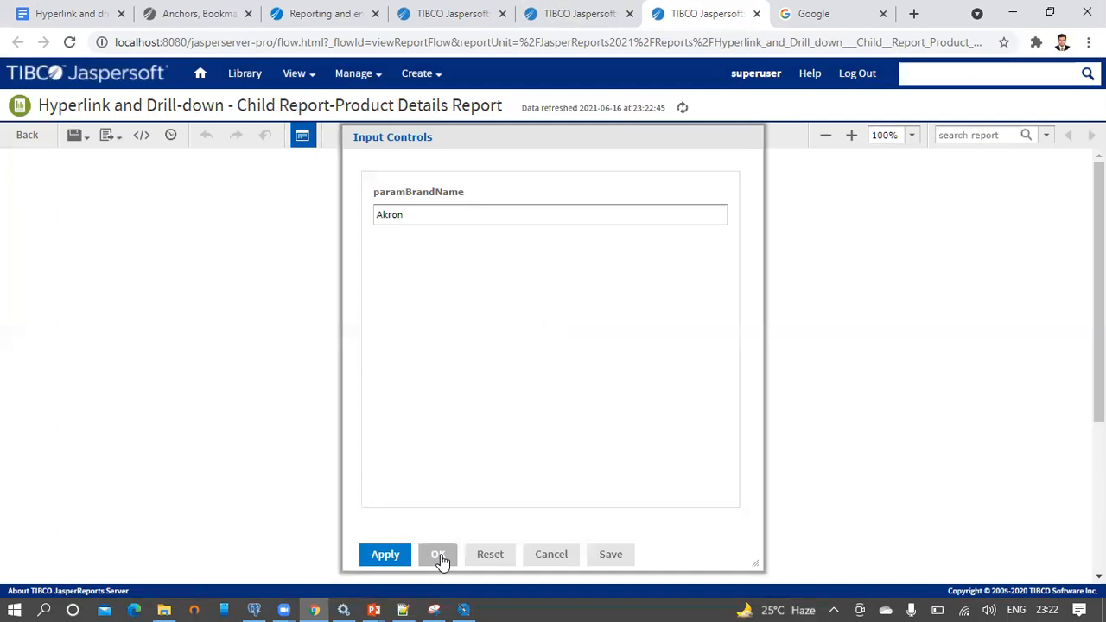
pyautogui.click(438, 554)
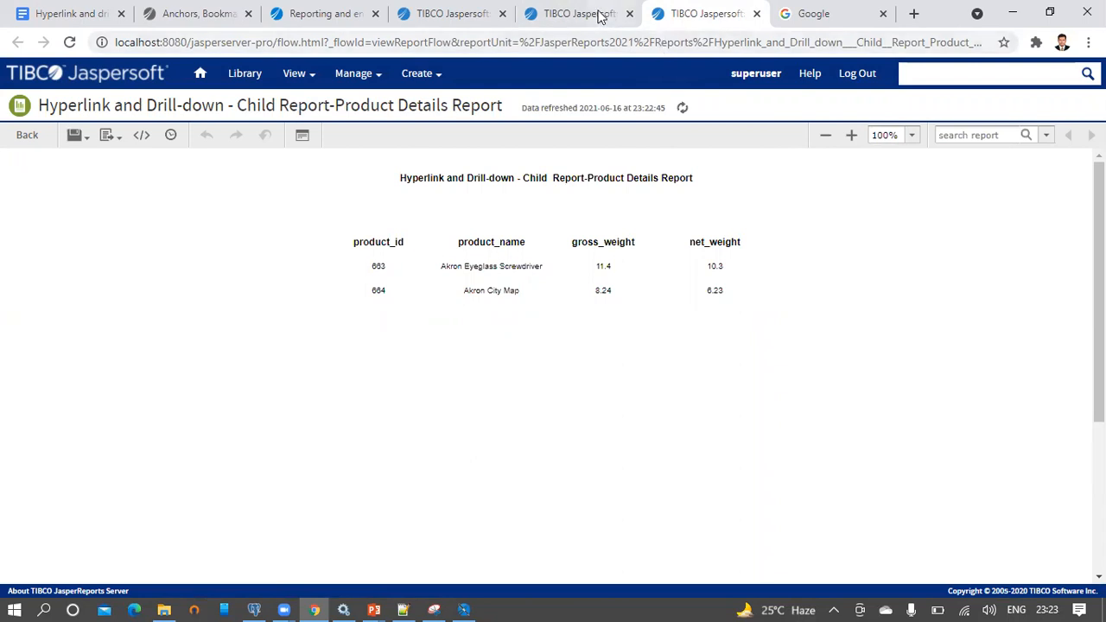
pyautogui.click(591, 15)
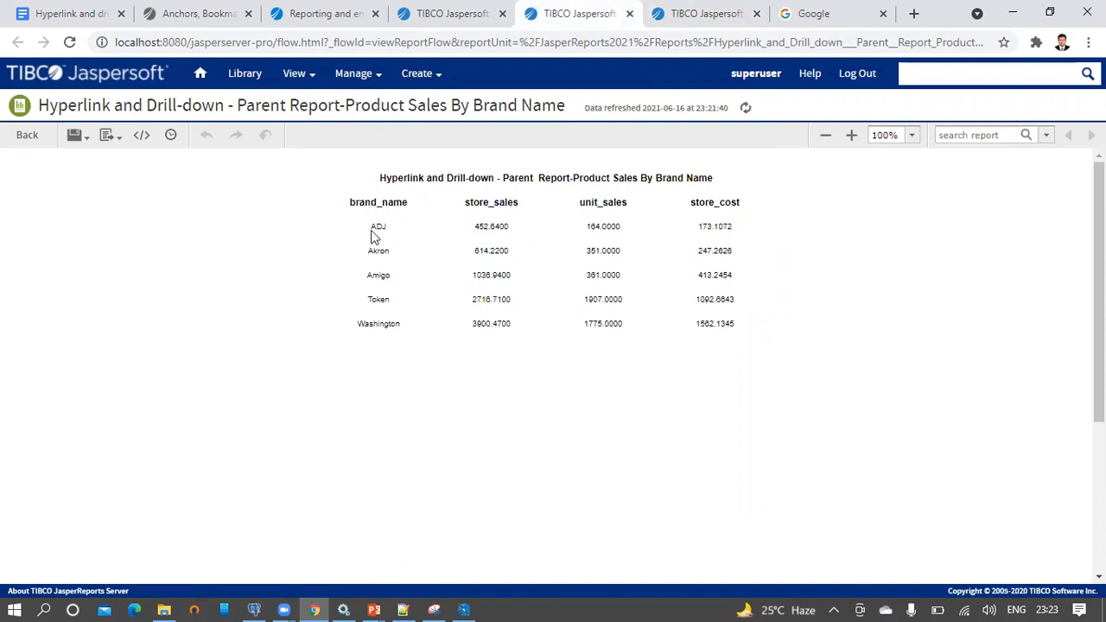
pyautogui.click(694, 15)
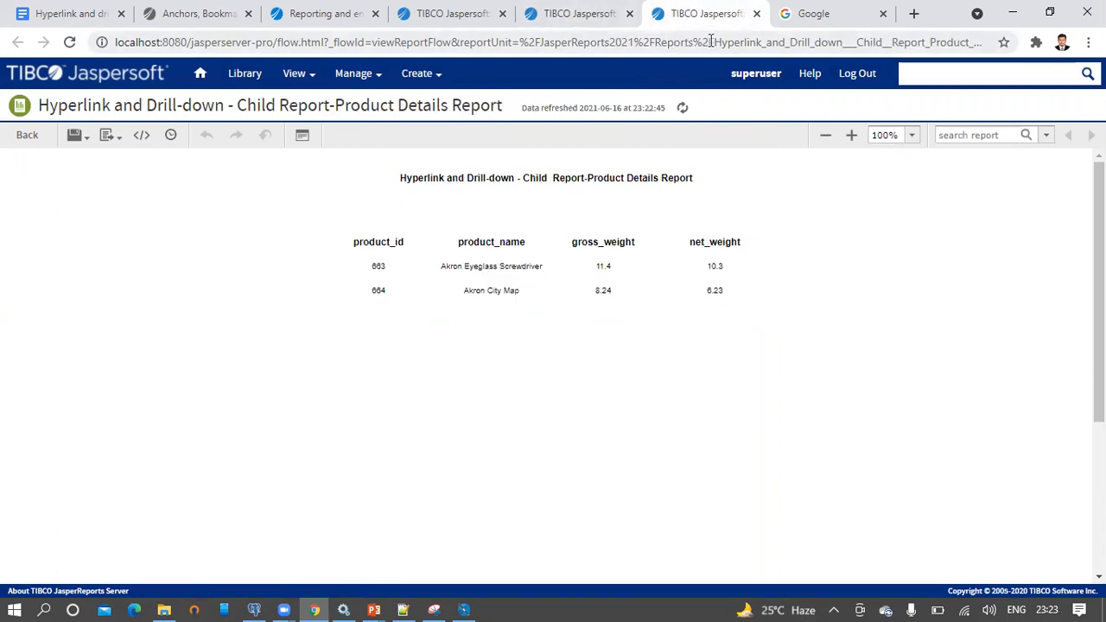
# Open the parent Product Sales By Brand Name design, select the $F{brand_name} field, and widen the editor
pyautogui.click(466, 606)
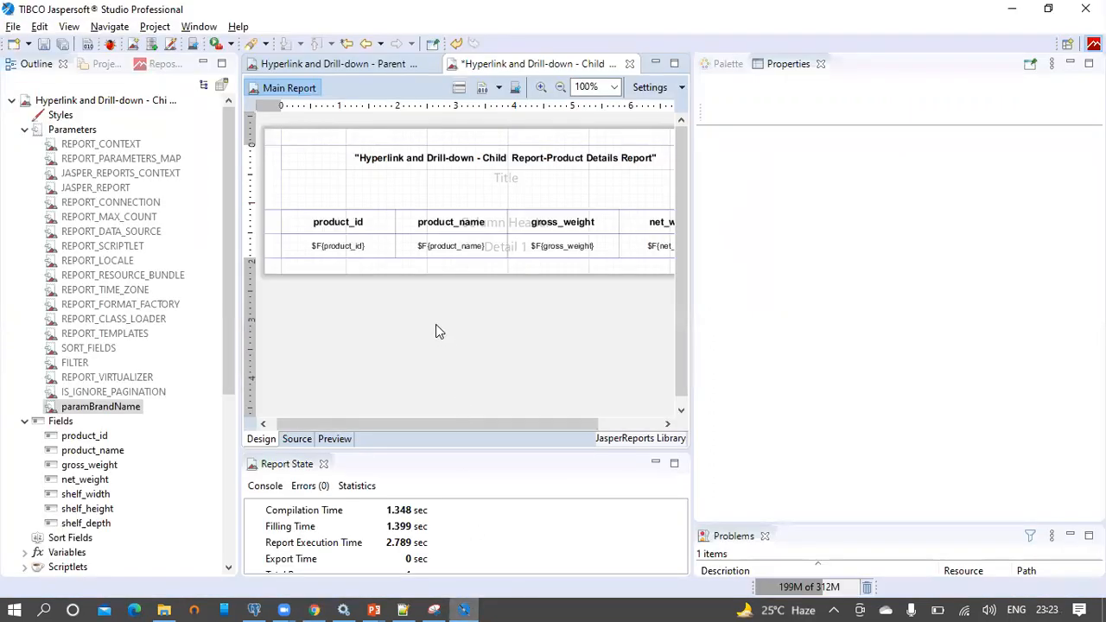
pyautogui.click(363, 71)
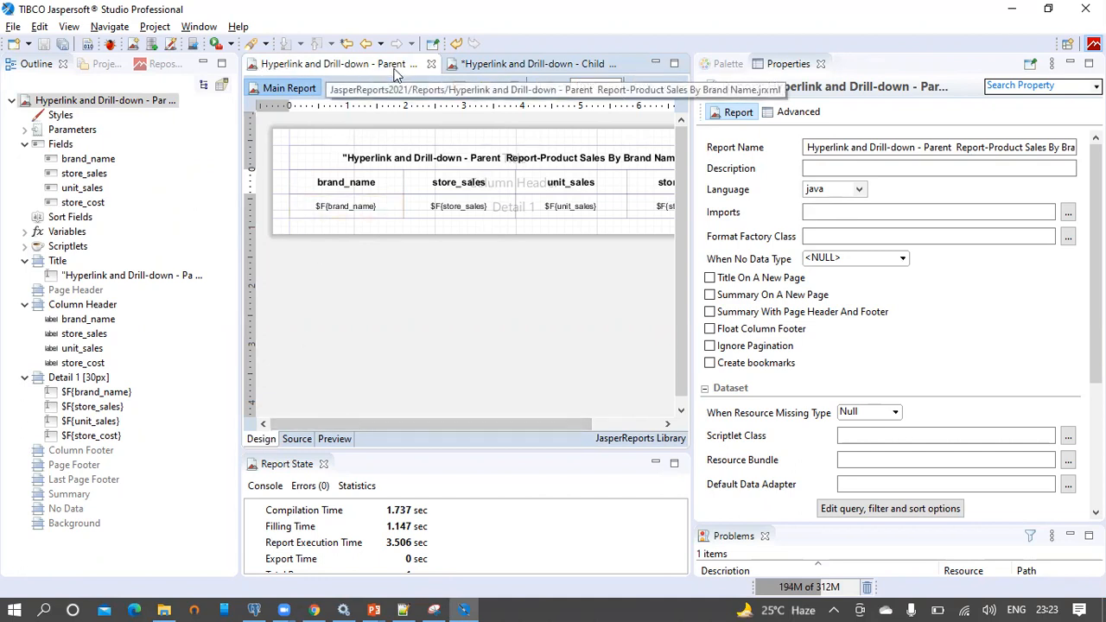
pyautogui.click(372, 216)
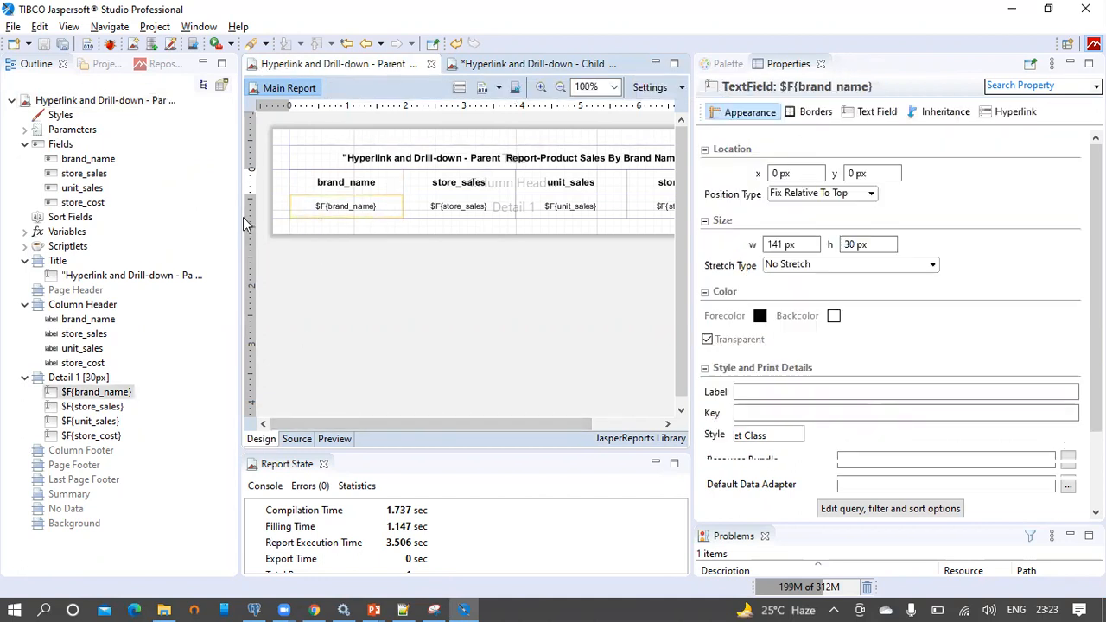
pyautogui.moveTo(149, 222); pyautogui.dragTo(124, 227)
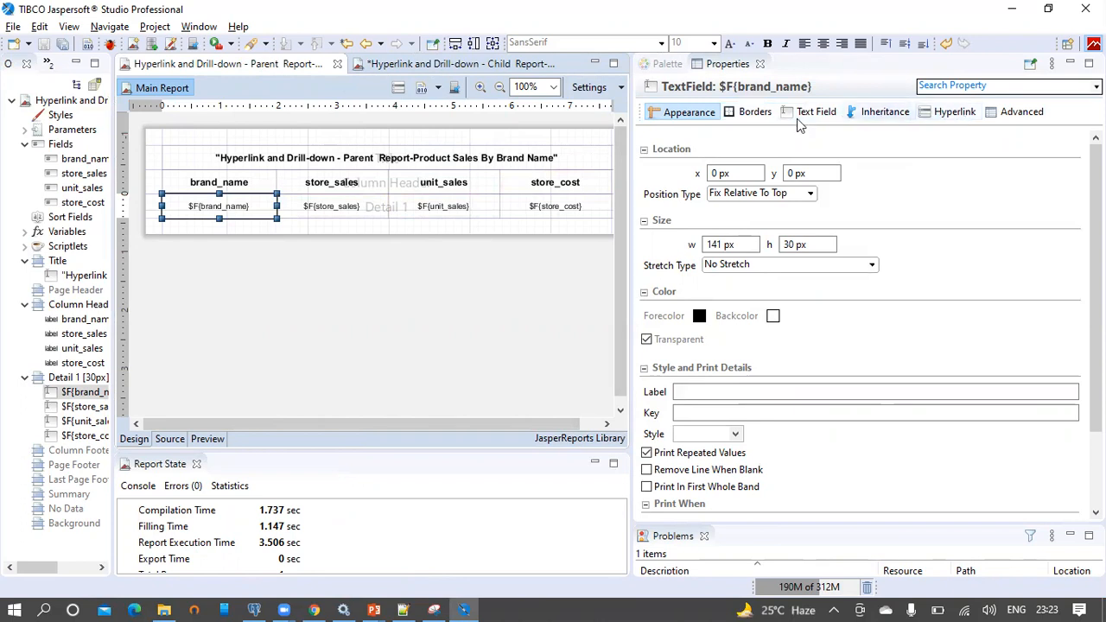
# Give the brand_name field a ReportExecution hyperlink with Link Target set to Blank
pyautogui.click(941, 115)
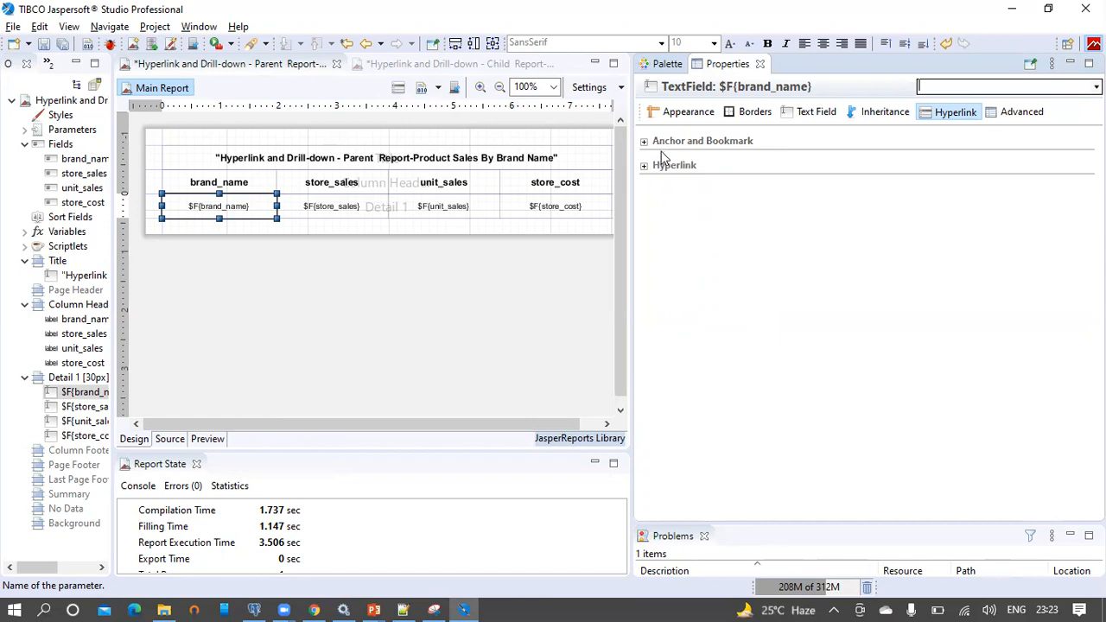
pyautogui.click(645, 168)
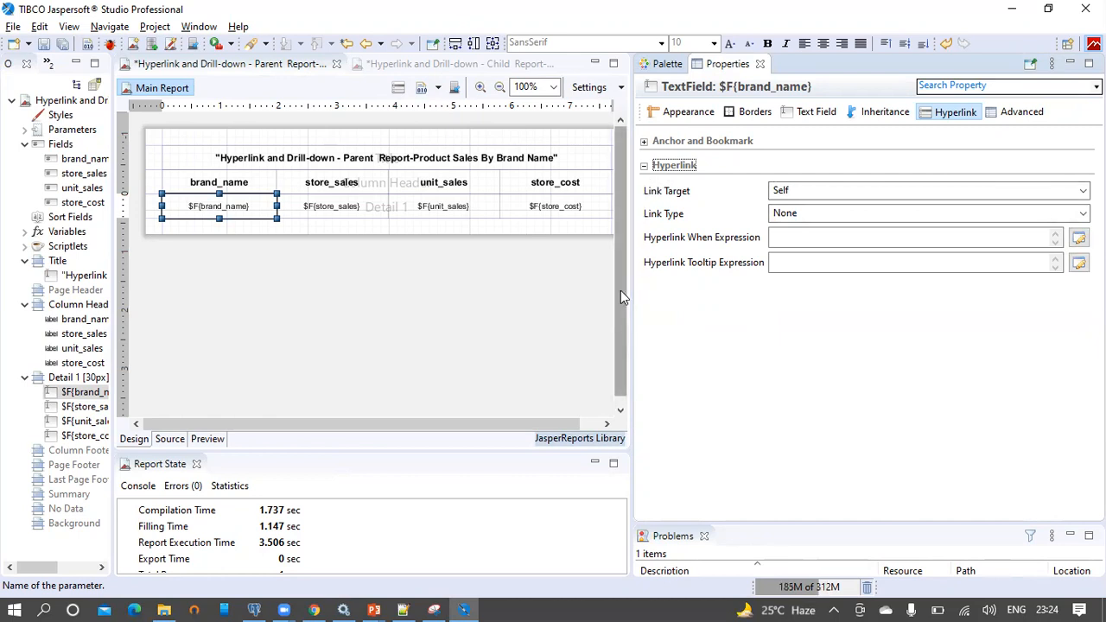
pyautogui.moveTo(621, 292); pyautogui.dragTo(619, 318)
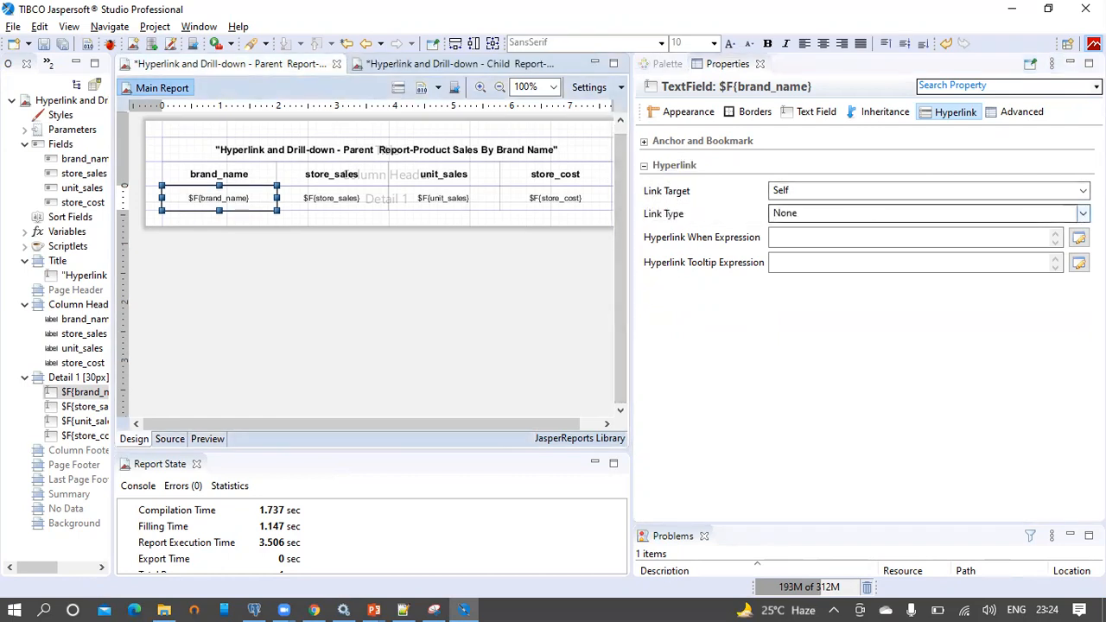
pyautogui.click(1003, 214)
pyautogui.click(940, 305)
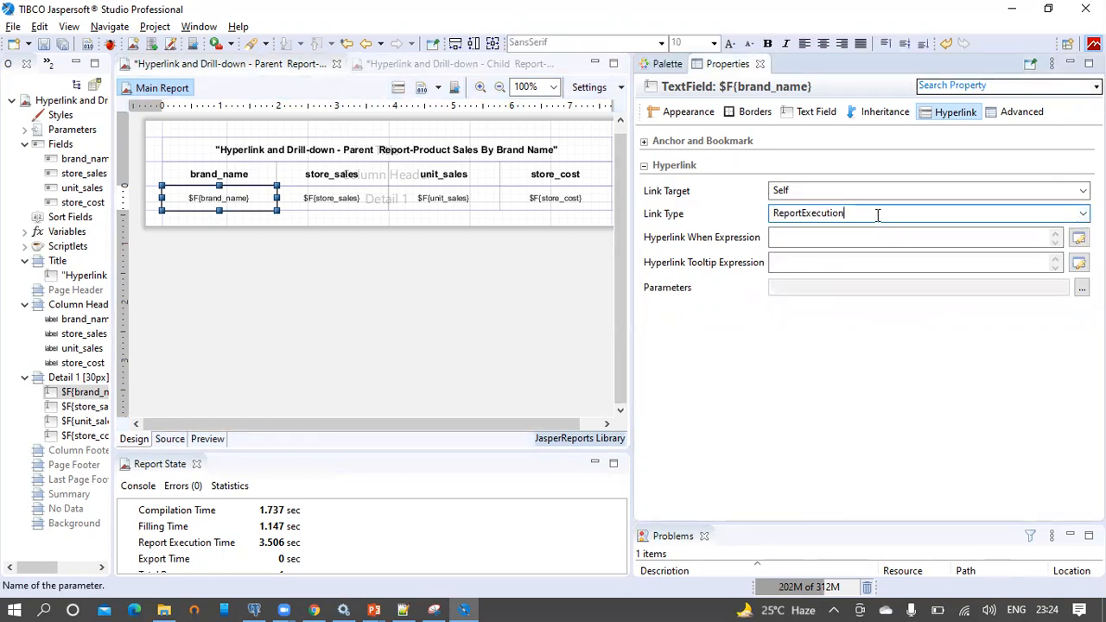
pyautogui.moveTo(881, 215); pyautogui.dragTo(766, 216)
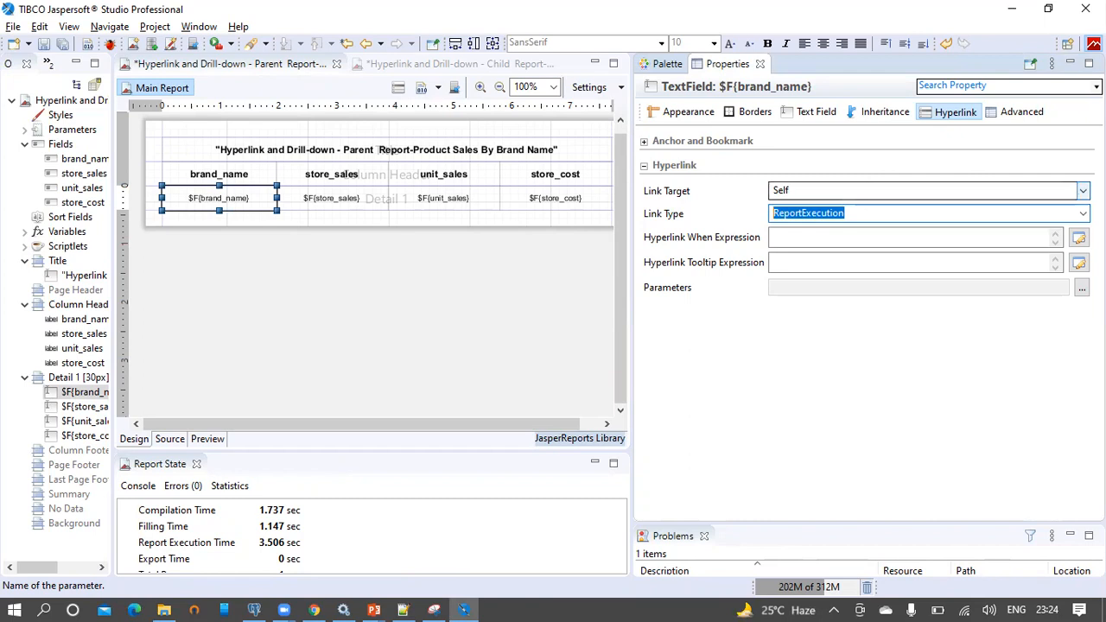
pyautogui.click(1083, 190)
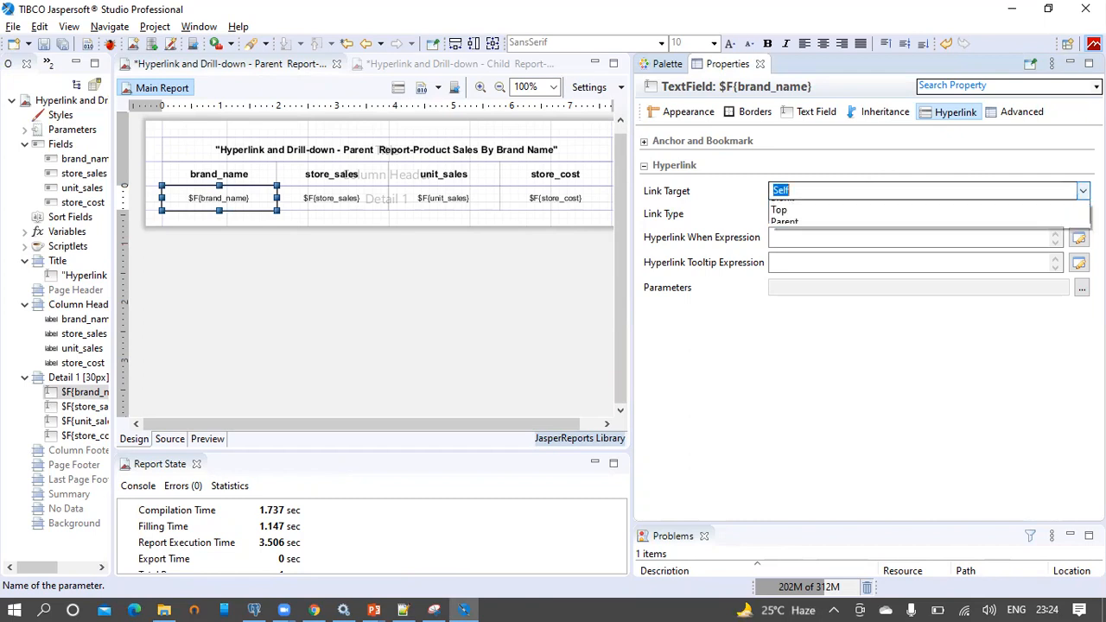
pyautogui.click(1060, 223)
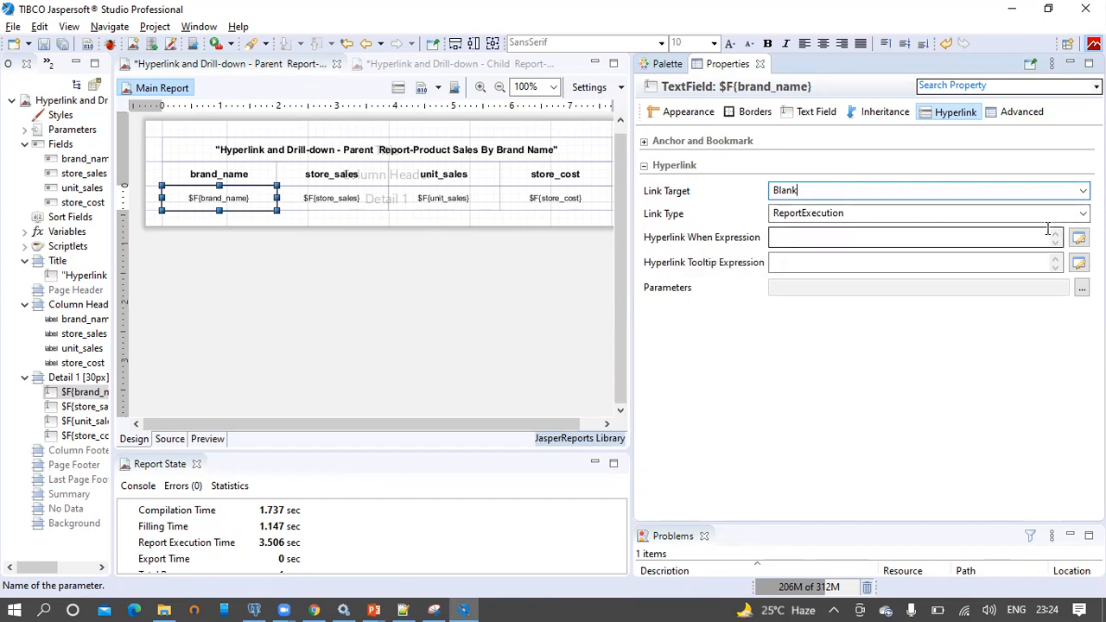
pyautogui.click(1079, 238)
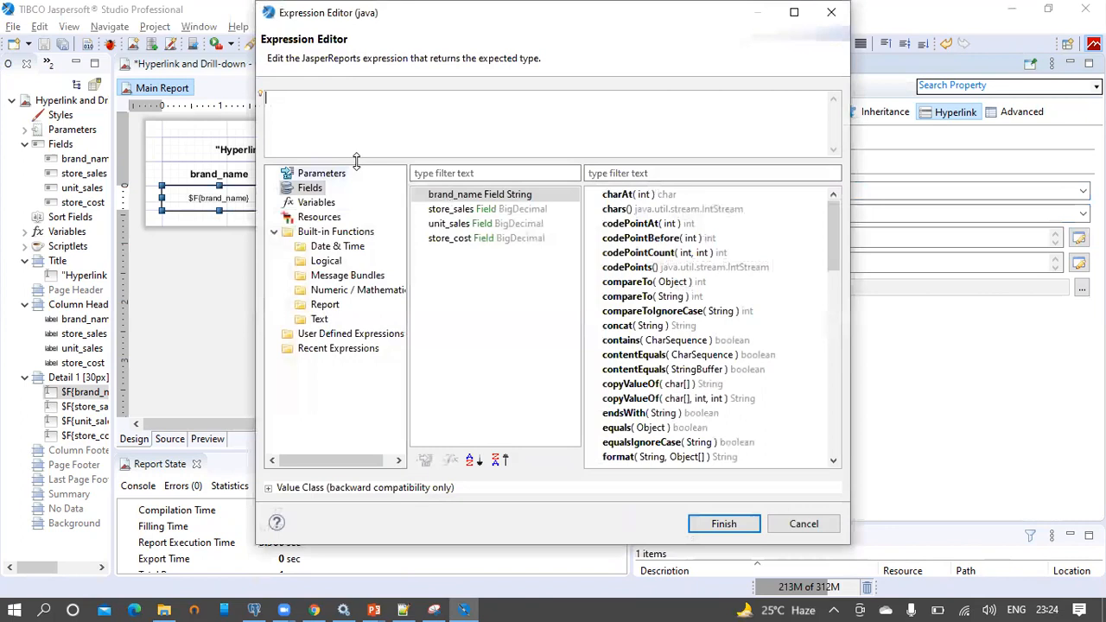
# Set the hyperlink's when expression to true and its tooltip to 'Brand Name:'
pyautogui.write('tur')
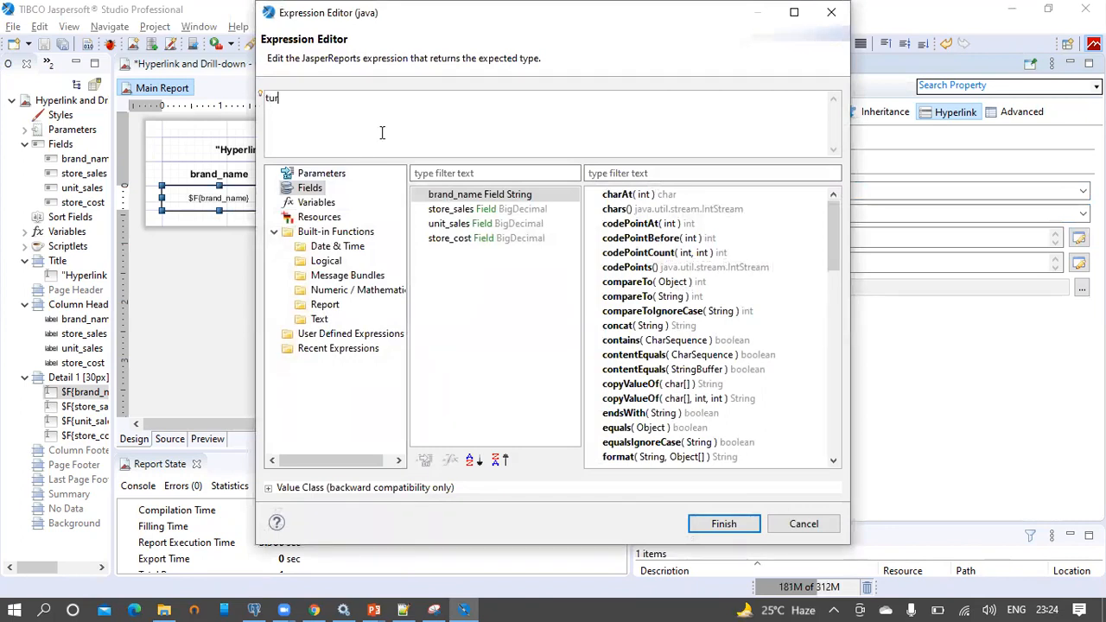
pyautogui.write('eue')
pyautogui.click(724, 524)
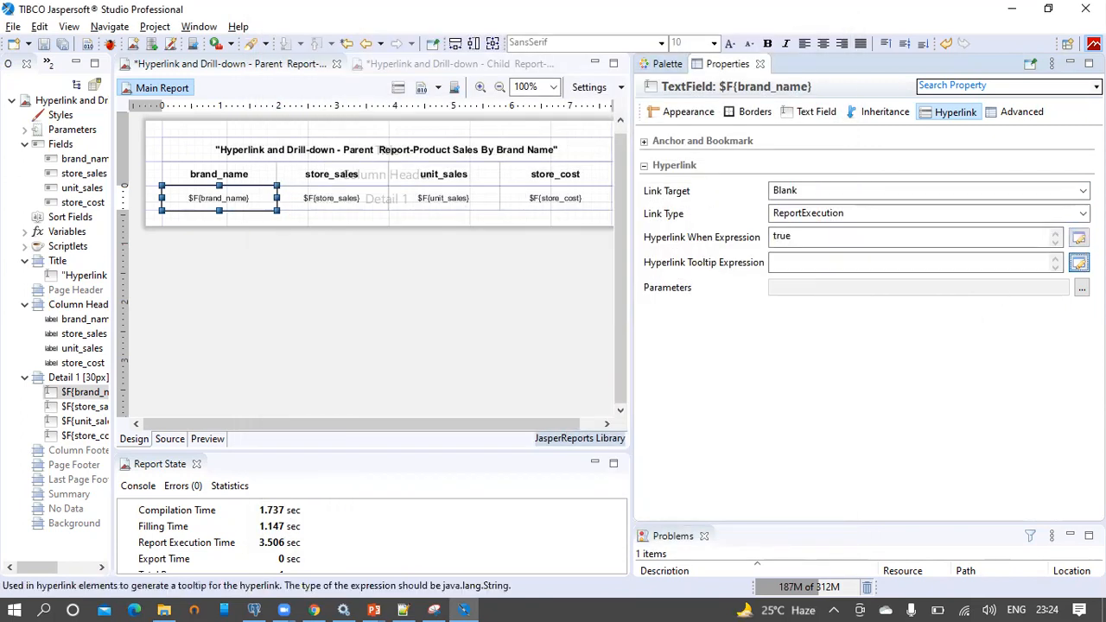
pyautogui.click(1078, 262)
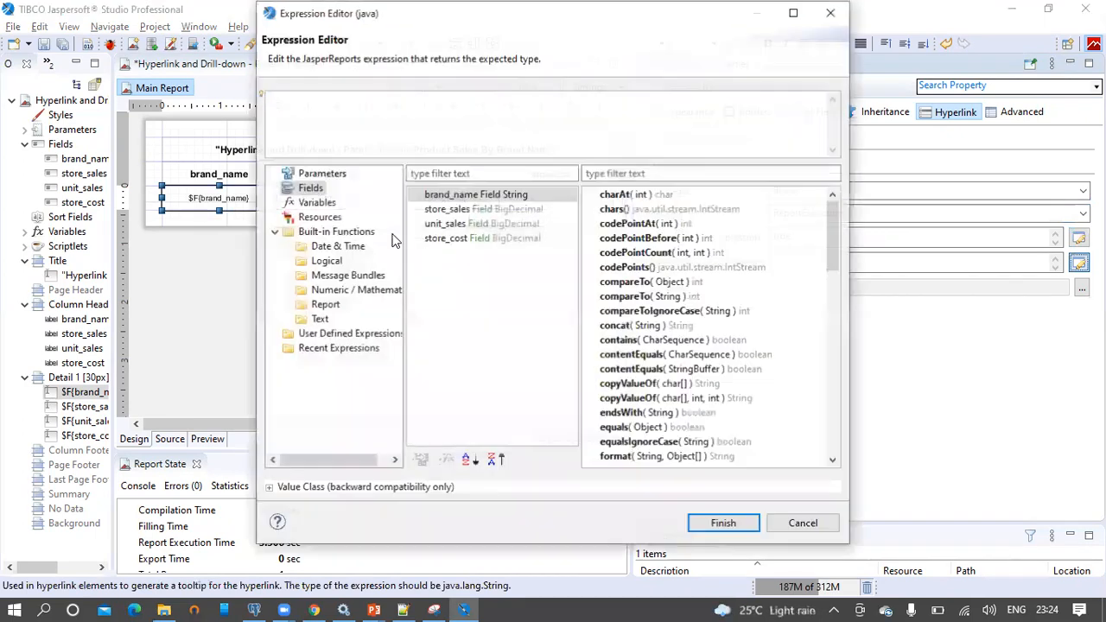
pyautogui.doubleClick(450, 198)
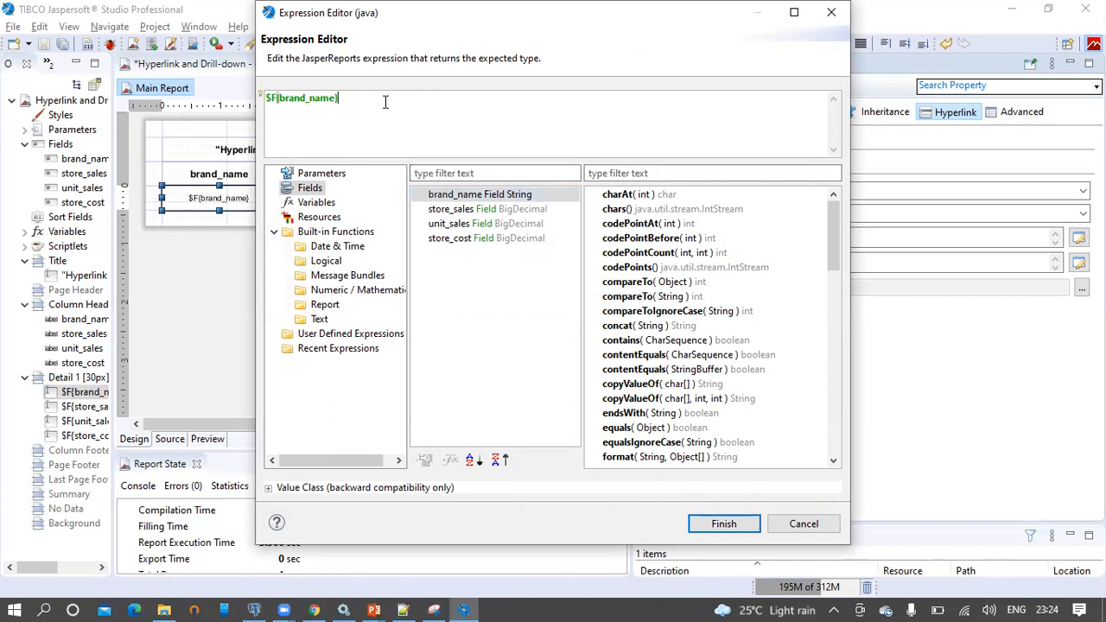
pyautogui.click(724, 525)
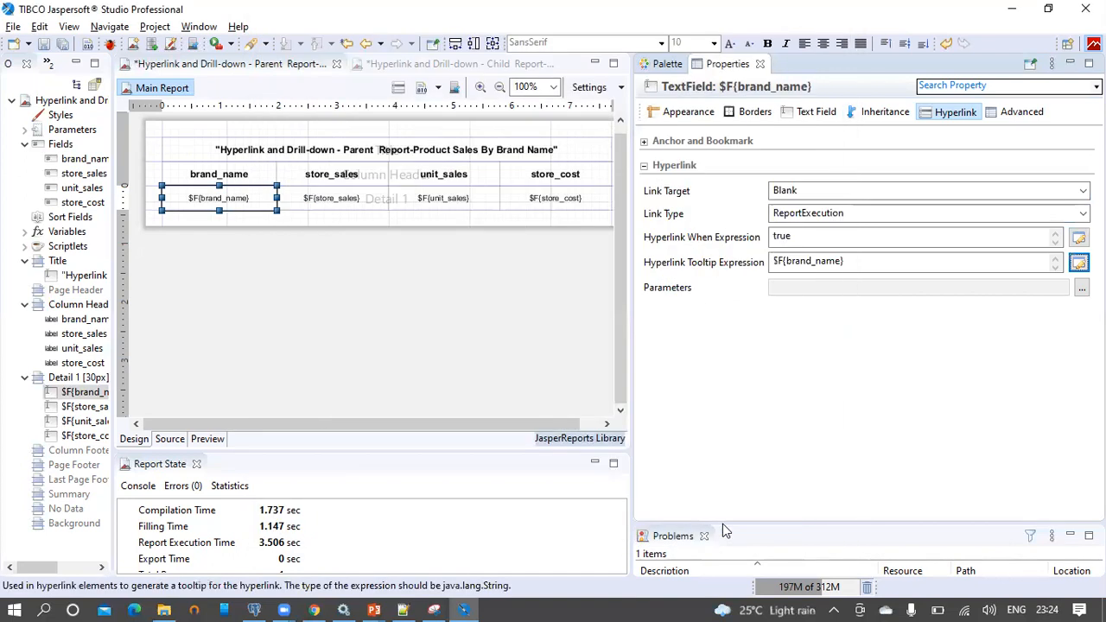
pyautogui.doubleClick(219, 201)
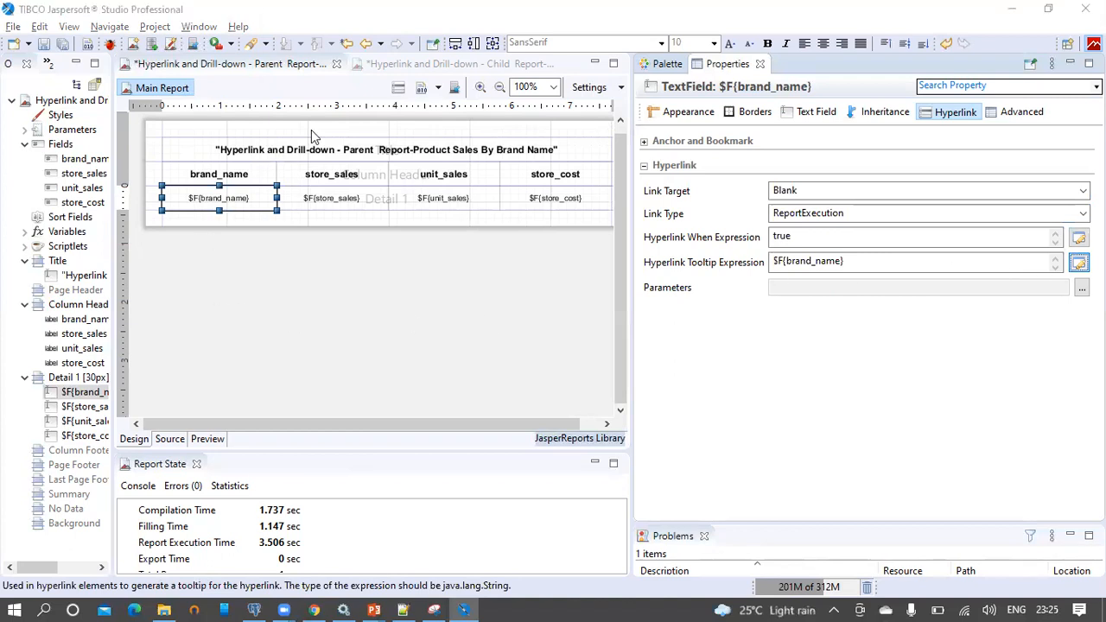
pyautogui.write('"Brand Na')
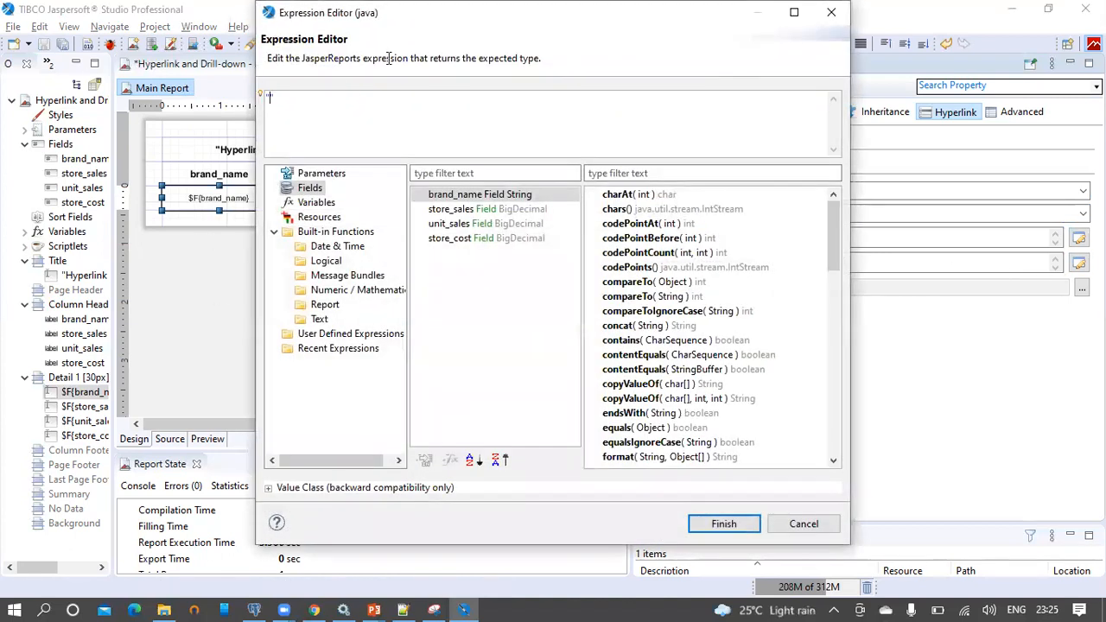
pyautogui.write('me:')
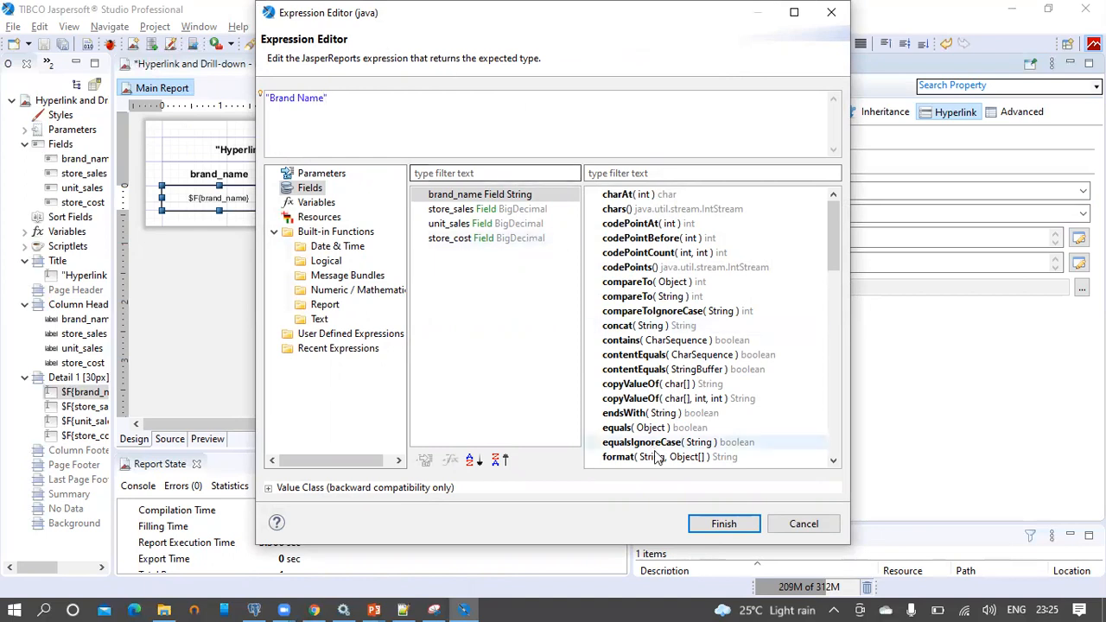
pyautogui.click(717, 522)
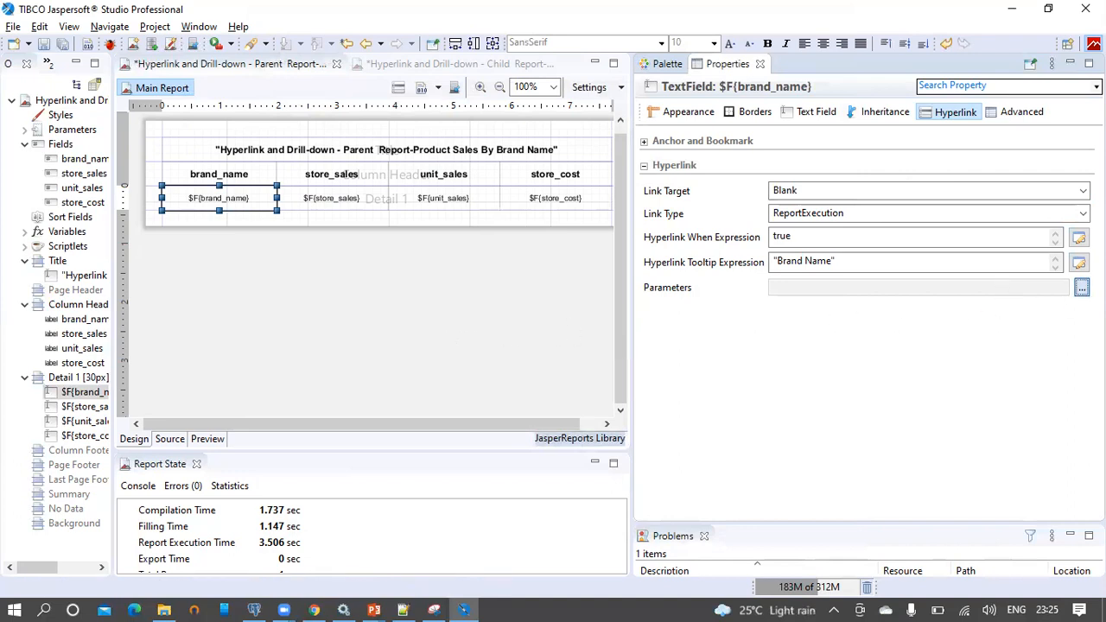
# Start adding a hyperlink parameter, then bring the browser with the child report forward
pyautogui.click(1083, 288)
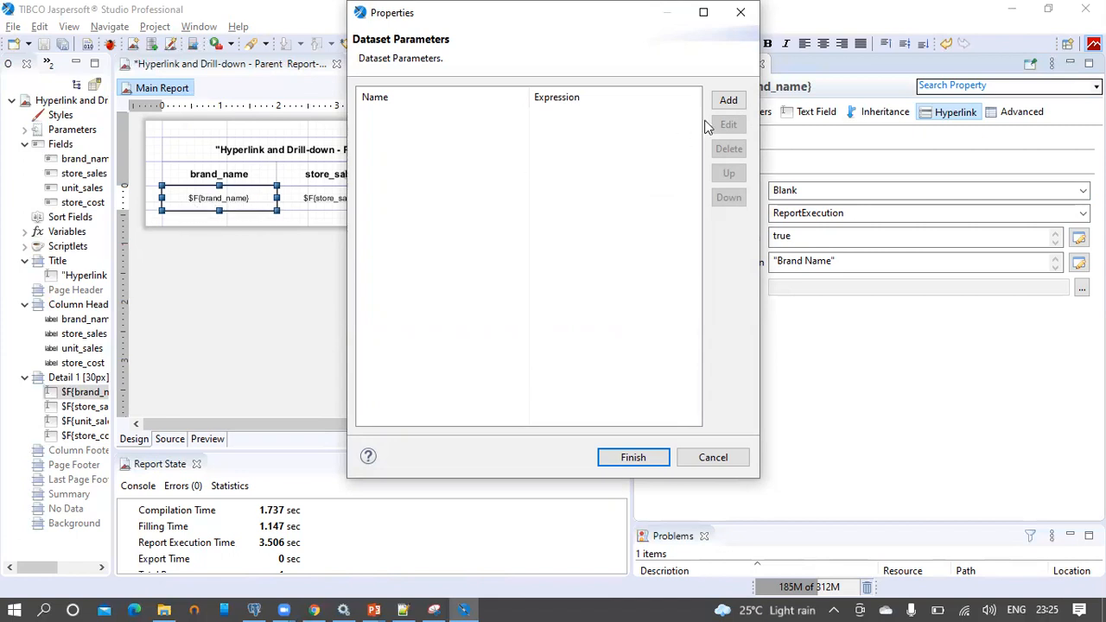
pyautogui.click(729, 102)
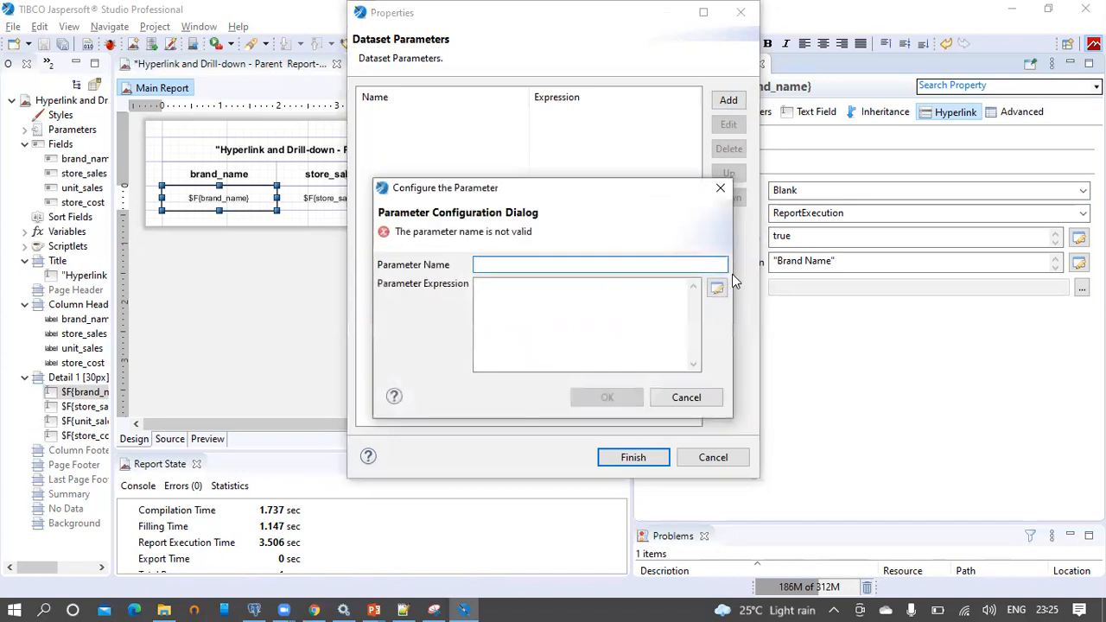
pyautogui.click(315, 608)
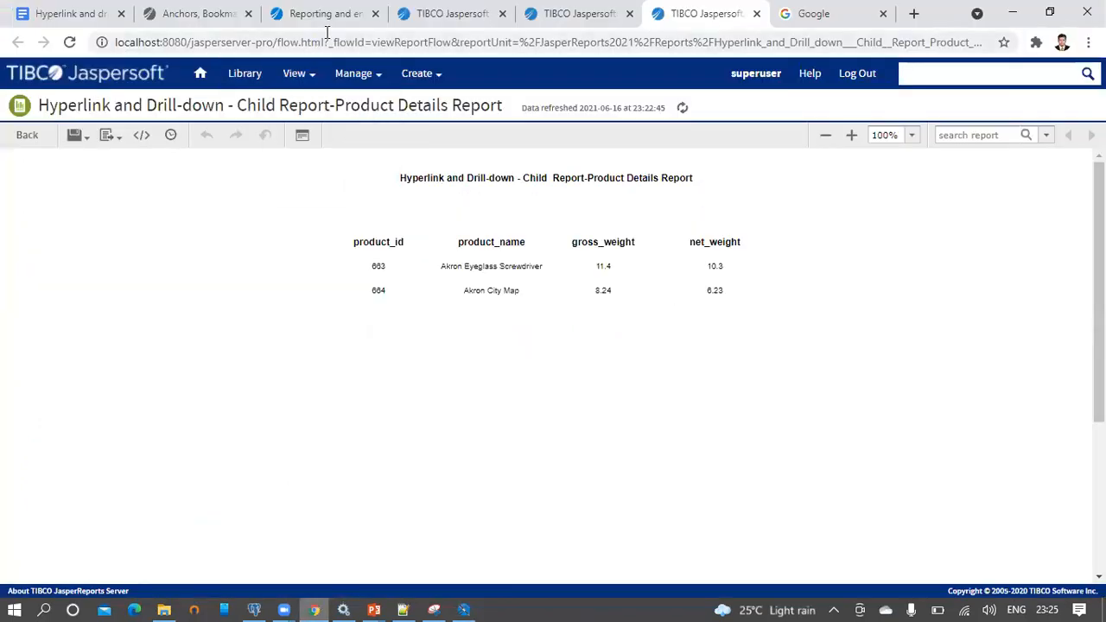
# Copy the Child Report's repository path from its Properties, then return to Studio
pyautogui.click(465, 15)
pyautogui.moveTo(298, 74)
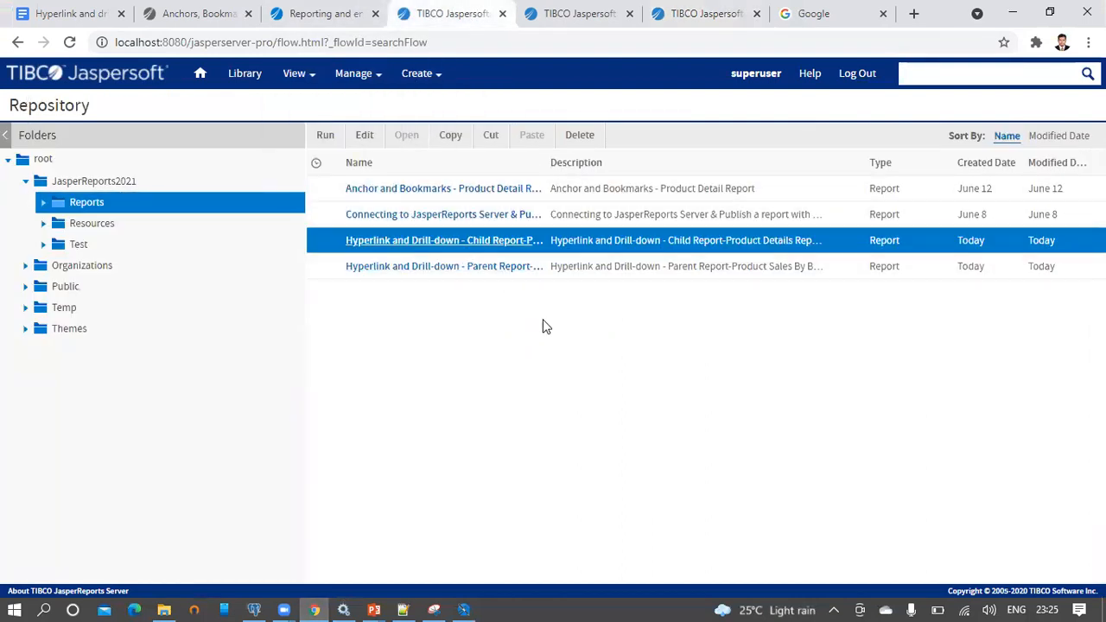
pyautogui.rightClick(572, 244)
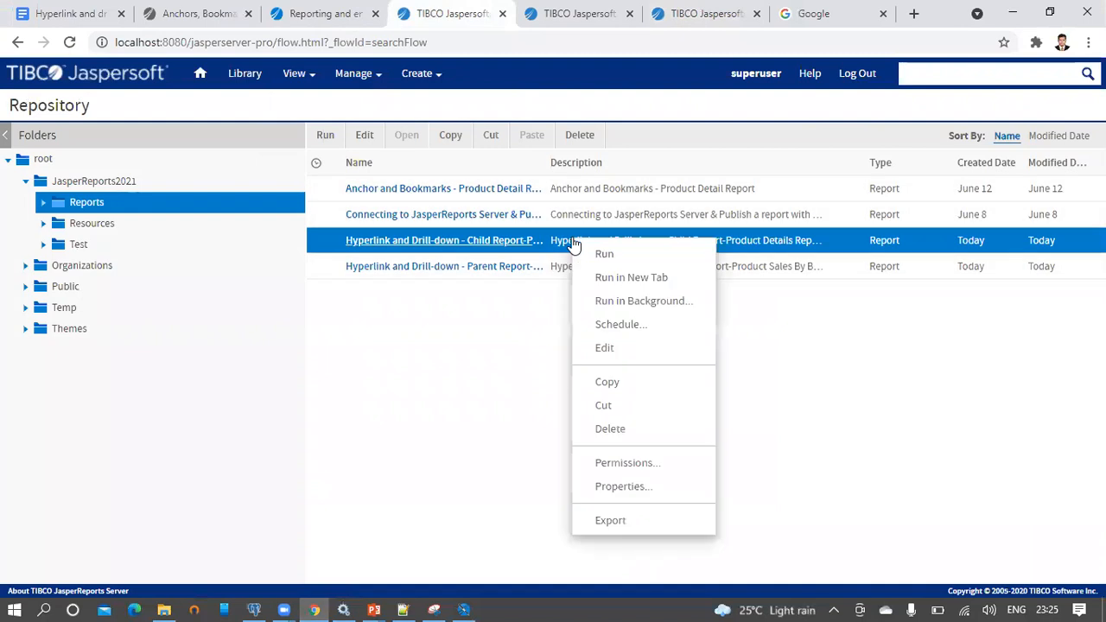
pyautogui.click(625, 487)
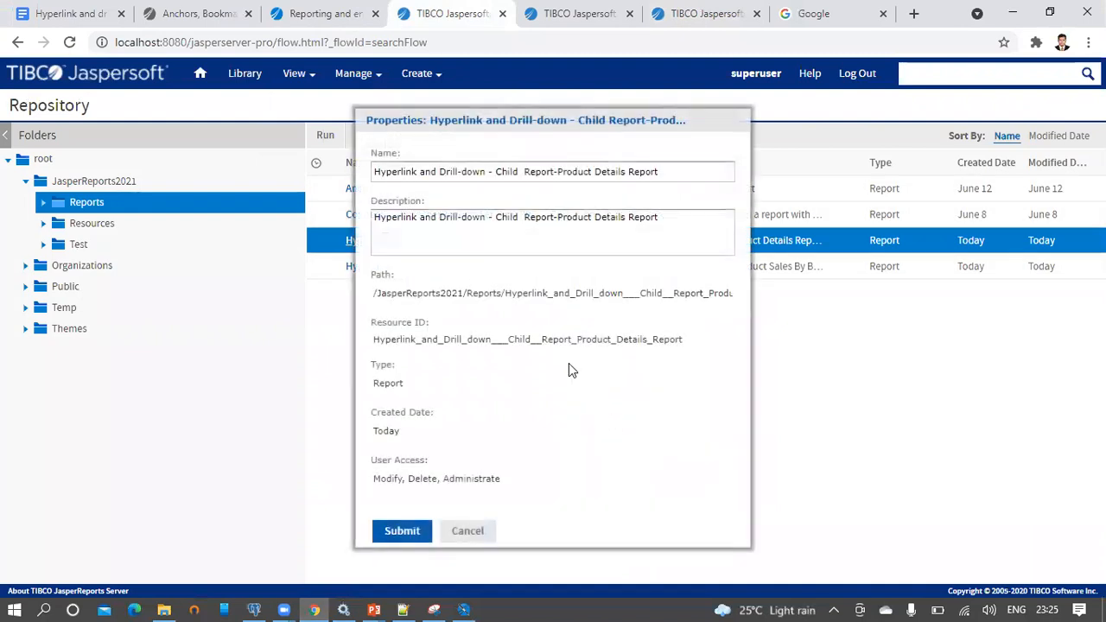
pyautogui.moveTo(373, 297); pyautogui.dragTo(745, 307)
pyautogui.hotkey('ctrl', 'c')
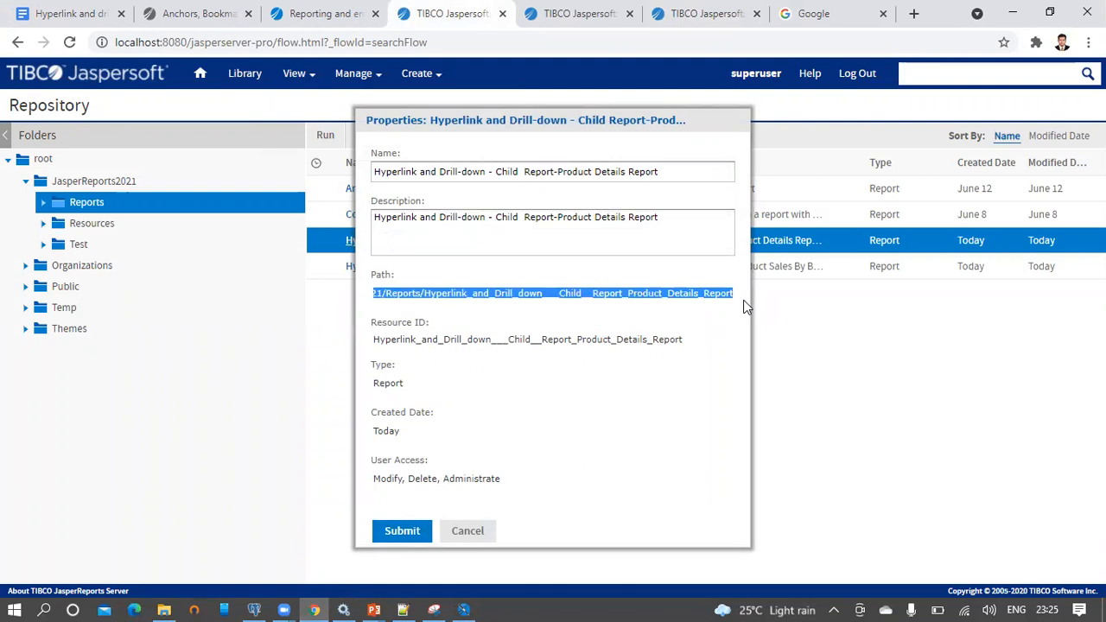
pyautogui.hotkey('alt', 'Tab')
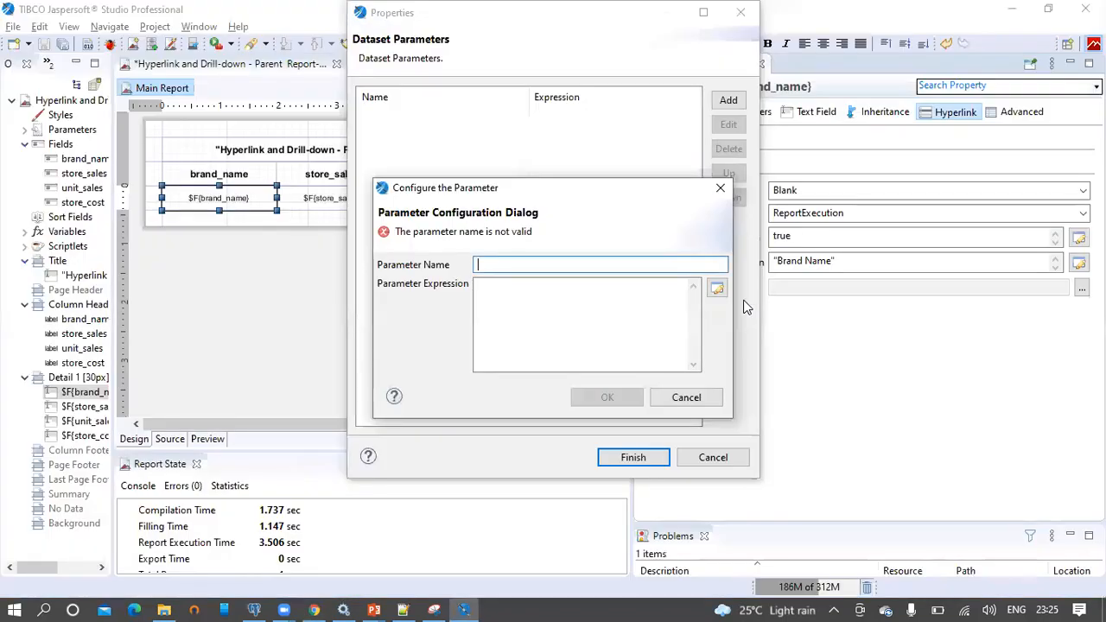
# Add a _report parameter set to the quoted child report path, then name a second parameter paramBrandName
pyautogui.write('_')
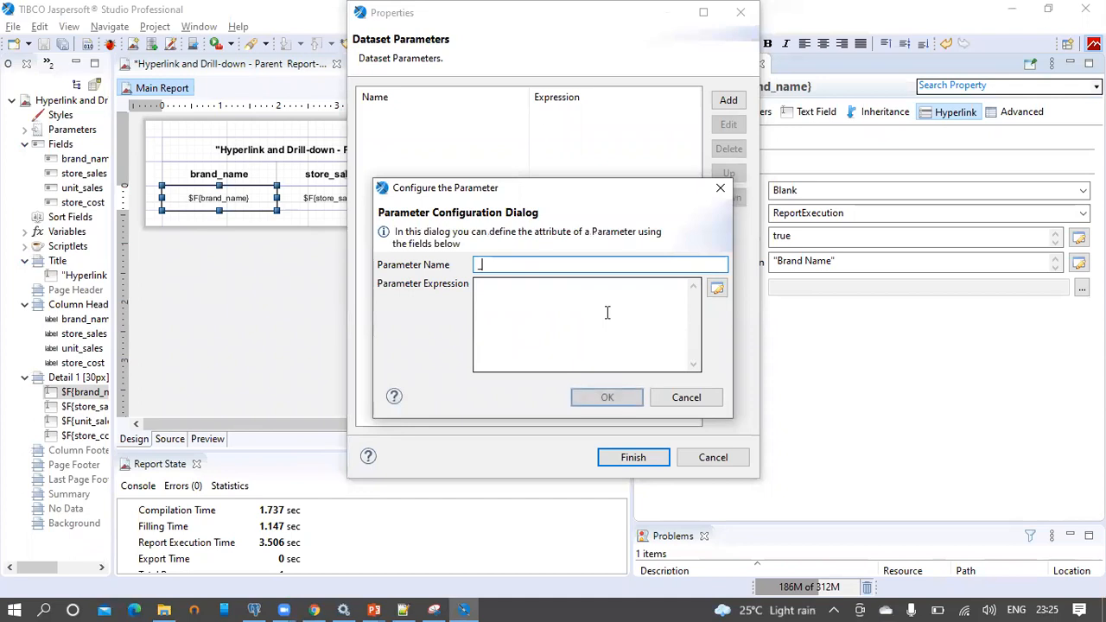
pyautogui.write('report')
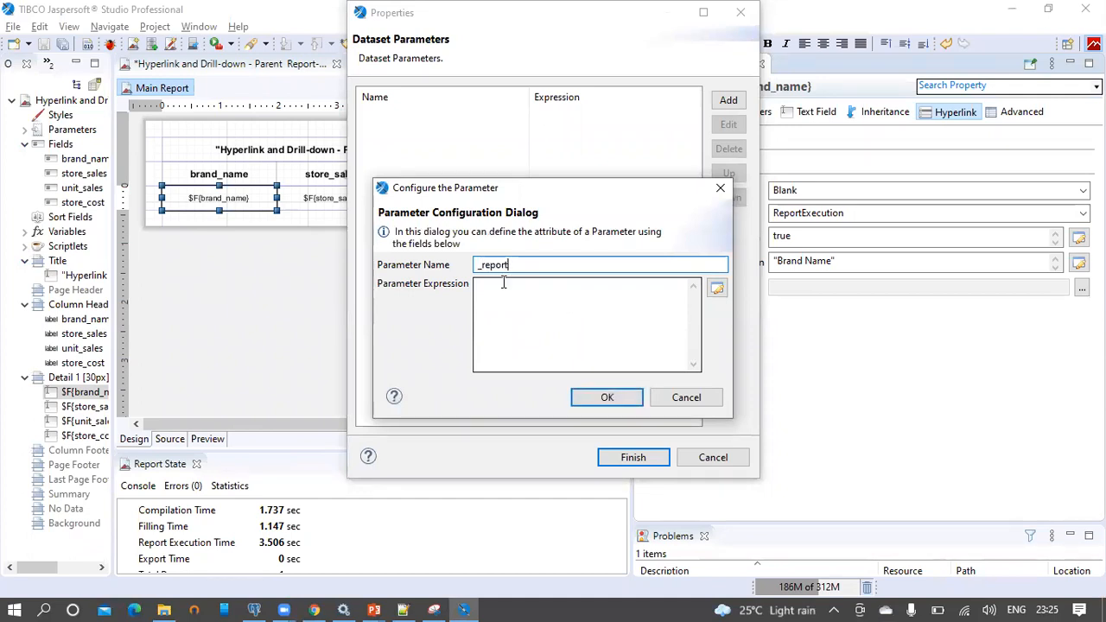
pyautogui.click(716, 290)
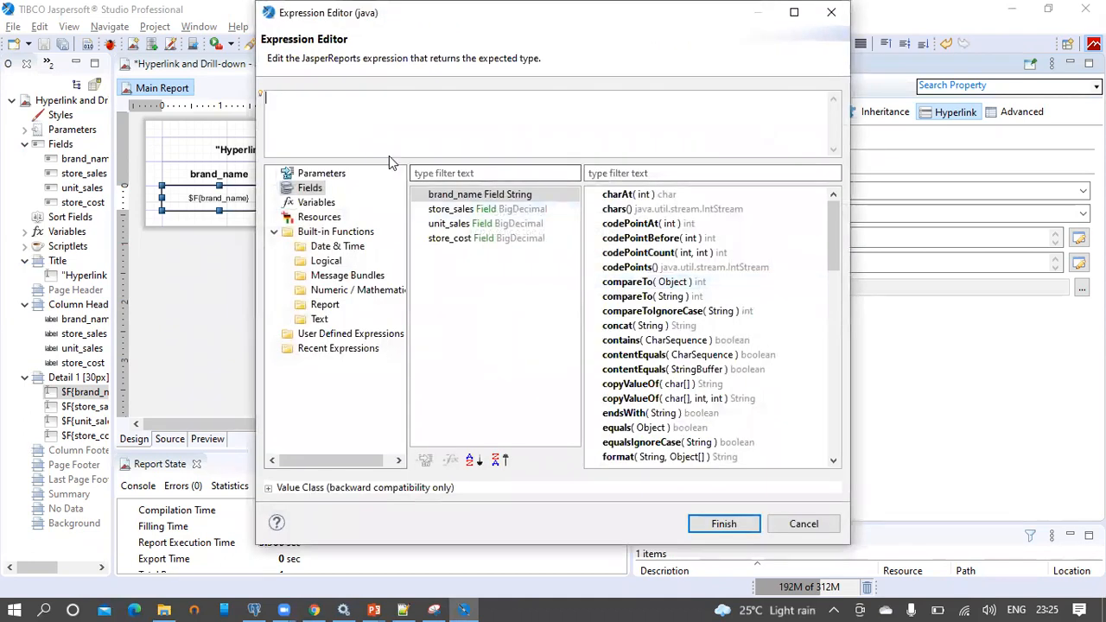
pyautogui.write('"')
pyautogui.hotkey('ctrl', 'v')
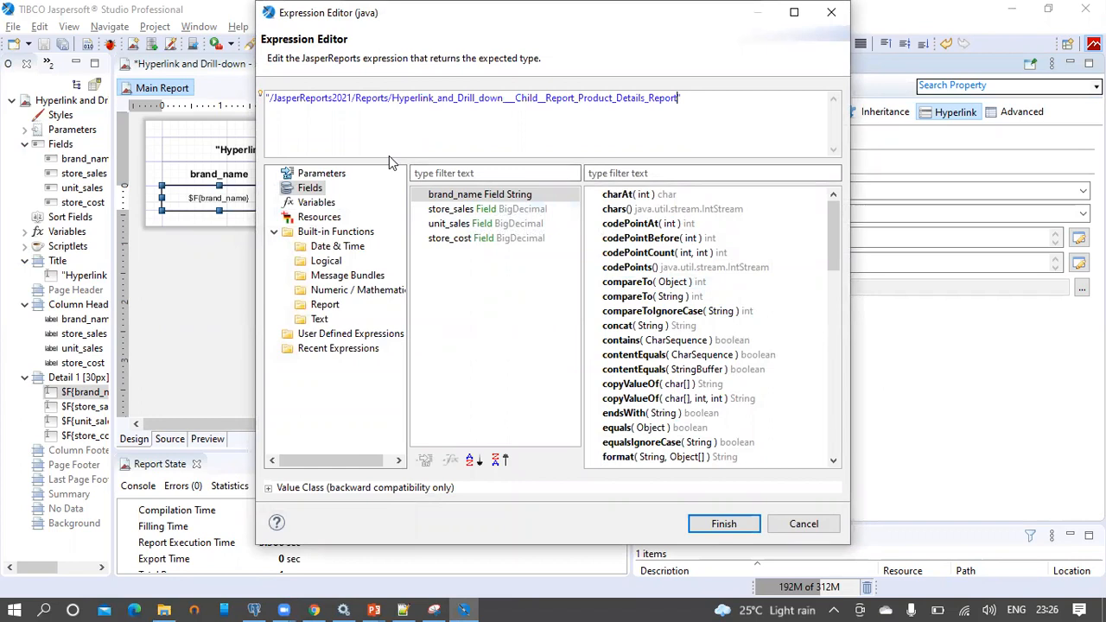
pyautogui.click(724, 521)
pyautogui.moveTo(531, 265); pyautogui.dragTo(467, 268)
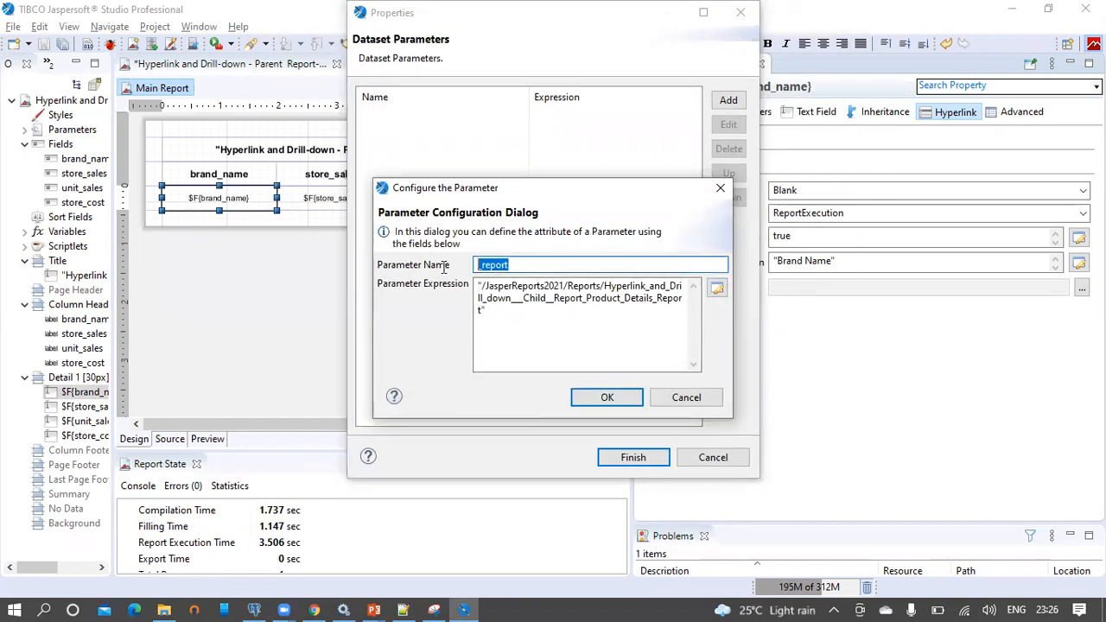
pyautogui.click(607, 397)
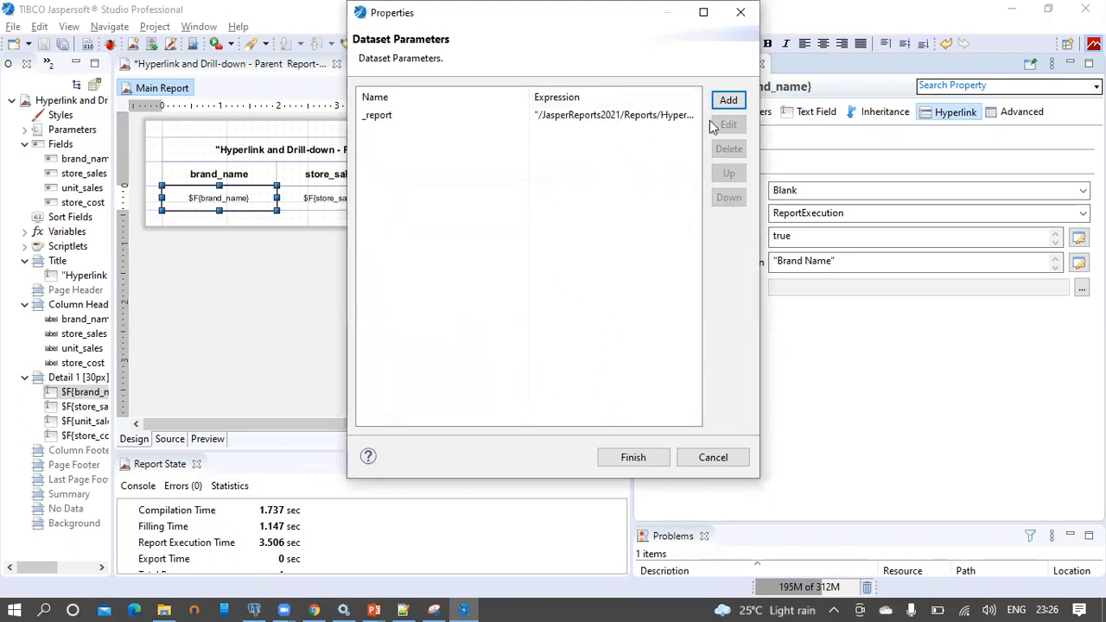
pyautogui.click(729, 101)
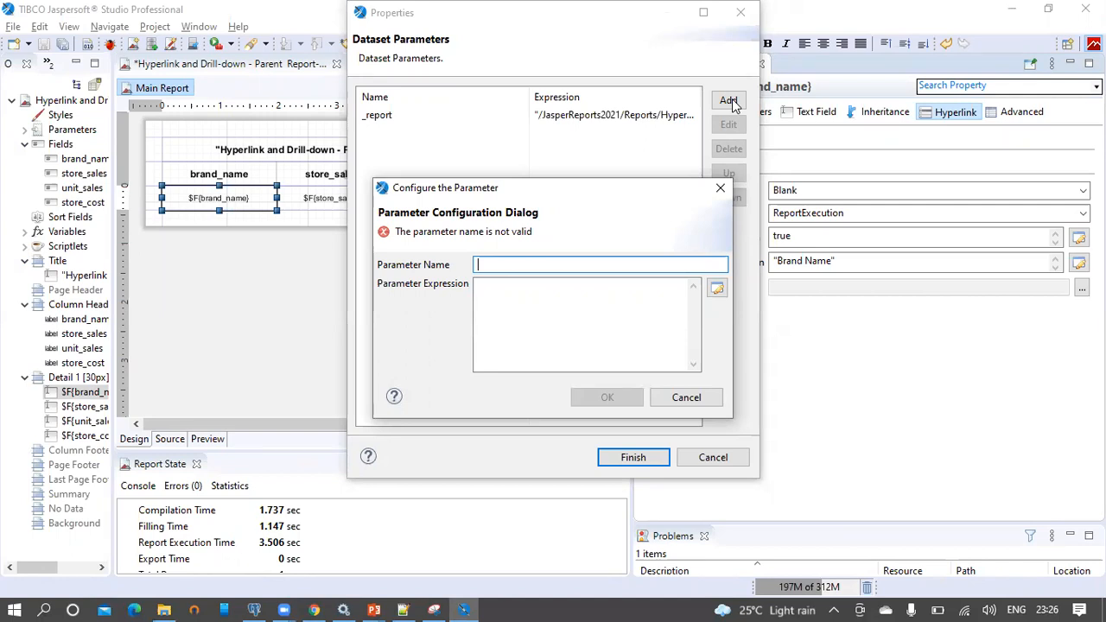
pyautogui.write('param')
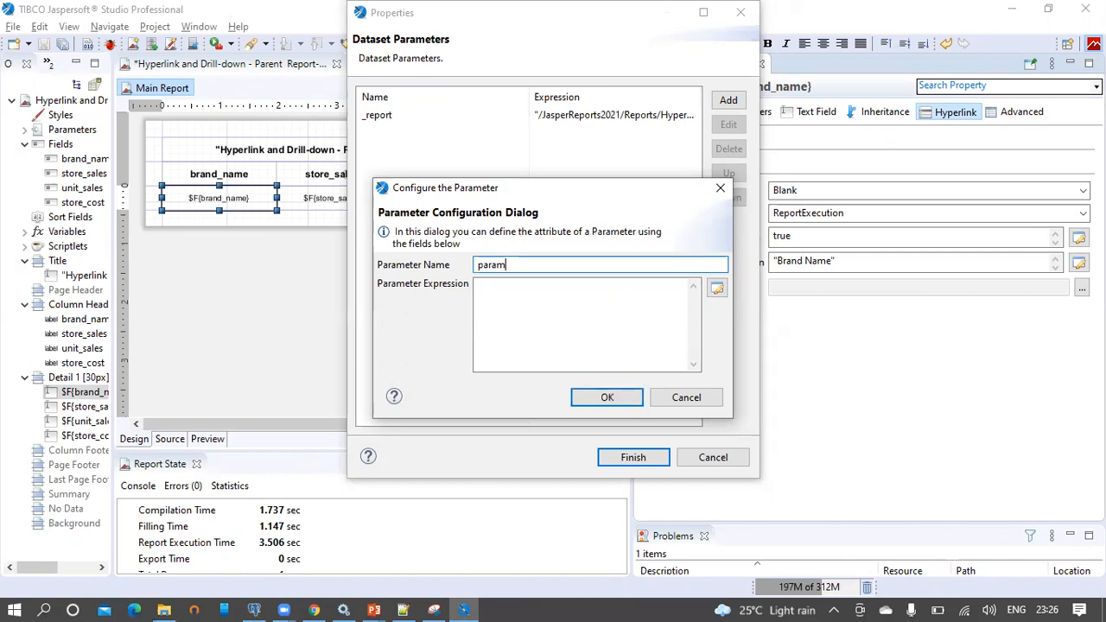
pyautogui.write('BrandName')
# Set paramBrandName's value to $F{brand_name} and apply the hyperlink parameters
pyautogui.click(716, 292)
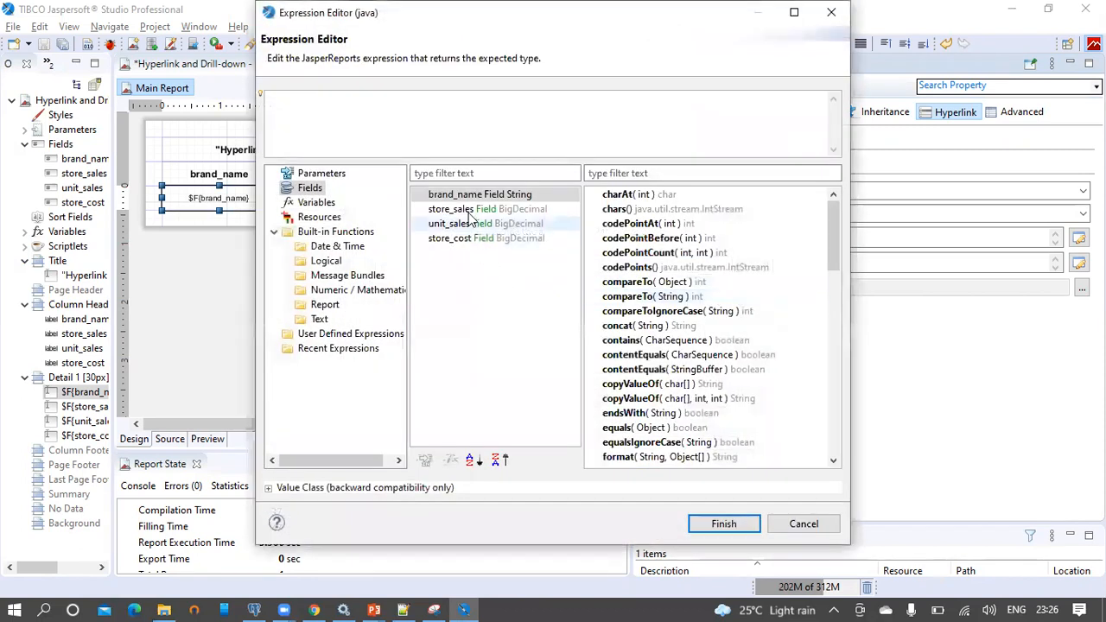
pyautogui.doubleClick(469, 195)
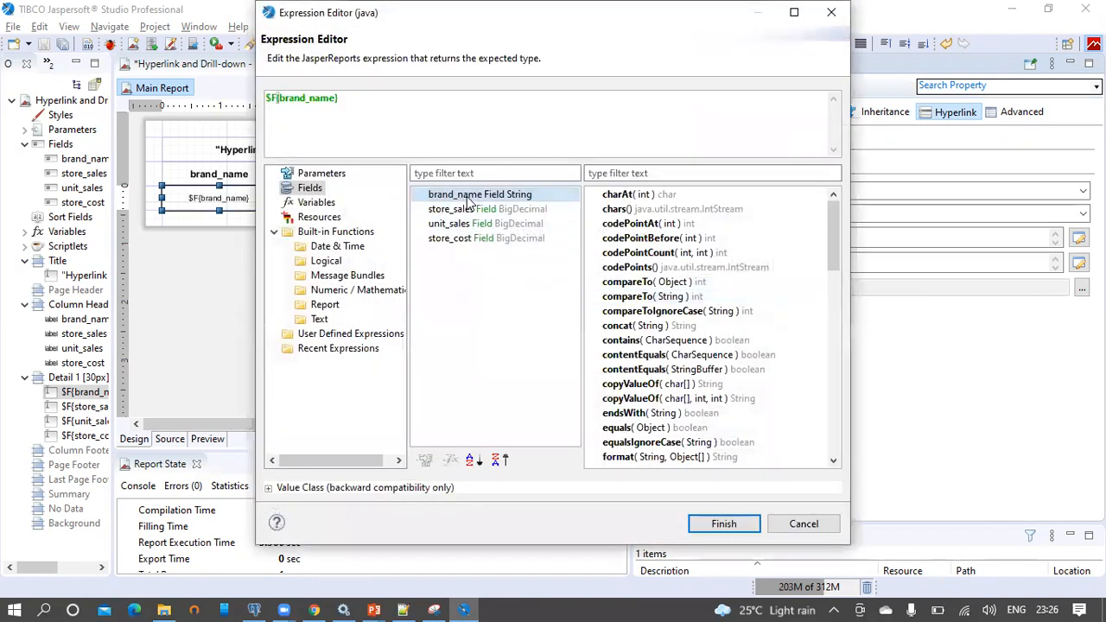
pyautogui.click(726, 524)
pyautogui.click(629, 402)
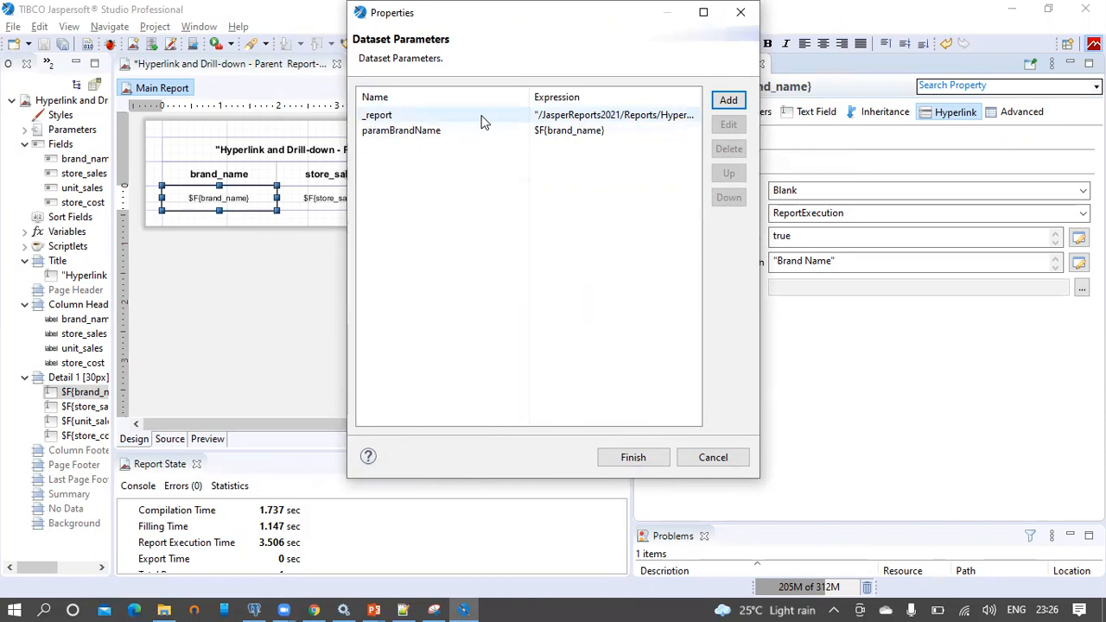
pyautogui.moveTo(526, 95); pyautogui.dragTo(499, 96)
pyautogui.click(388, 121)
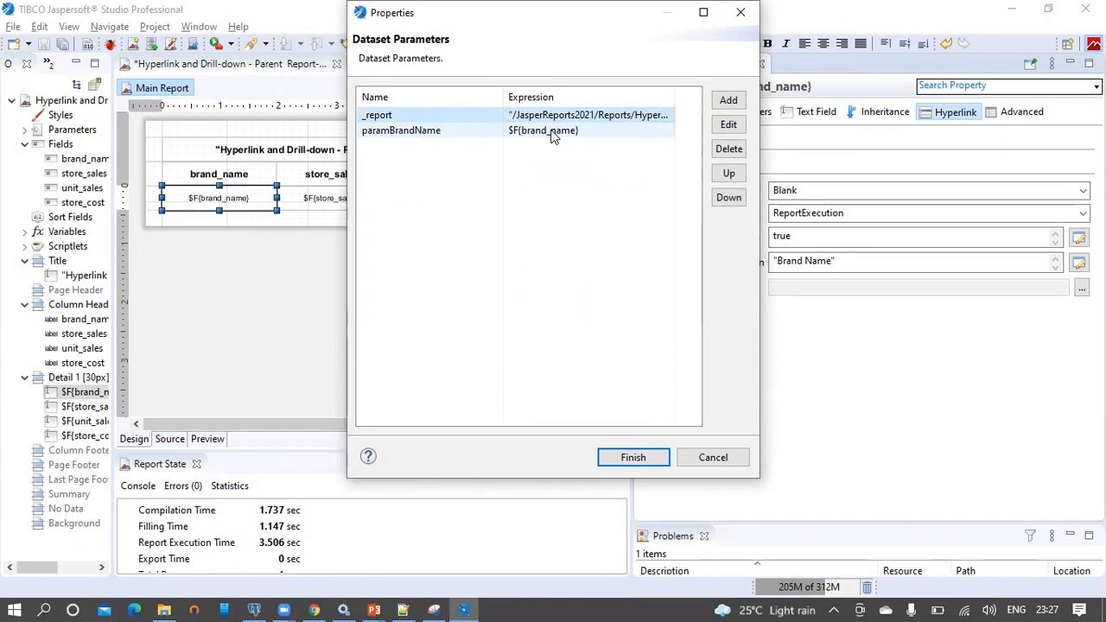
pyautogui.click(638, 462)
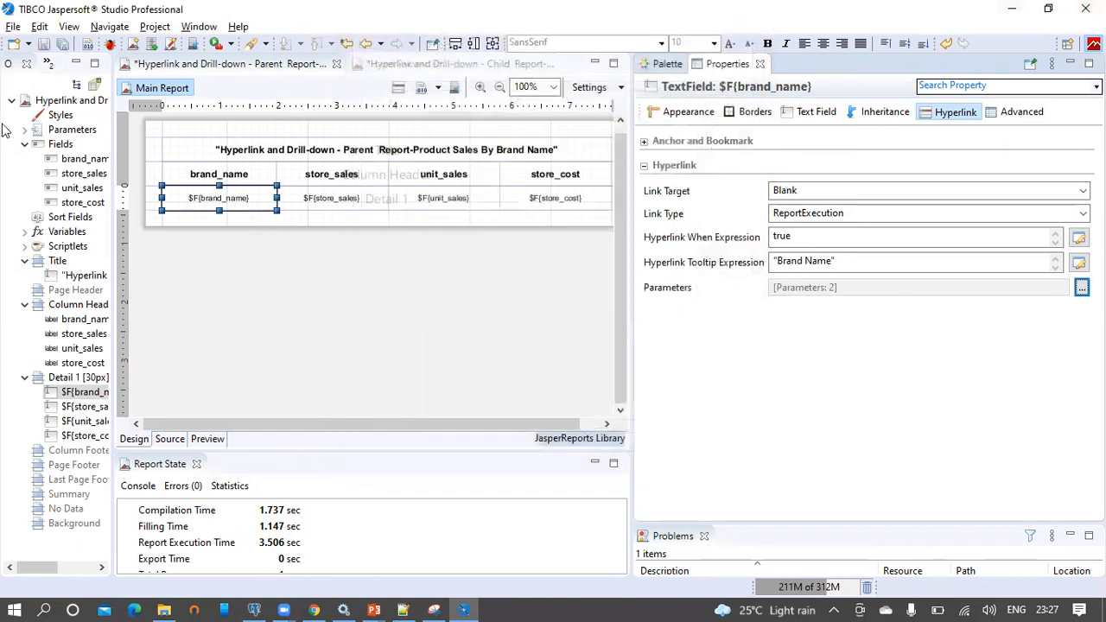
# Save the parent report, publish it to JasperReports Server, and close the child report's properties
pyautogui.click(43, 42)
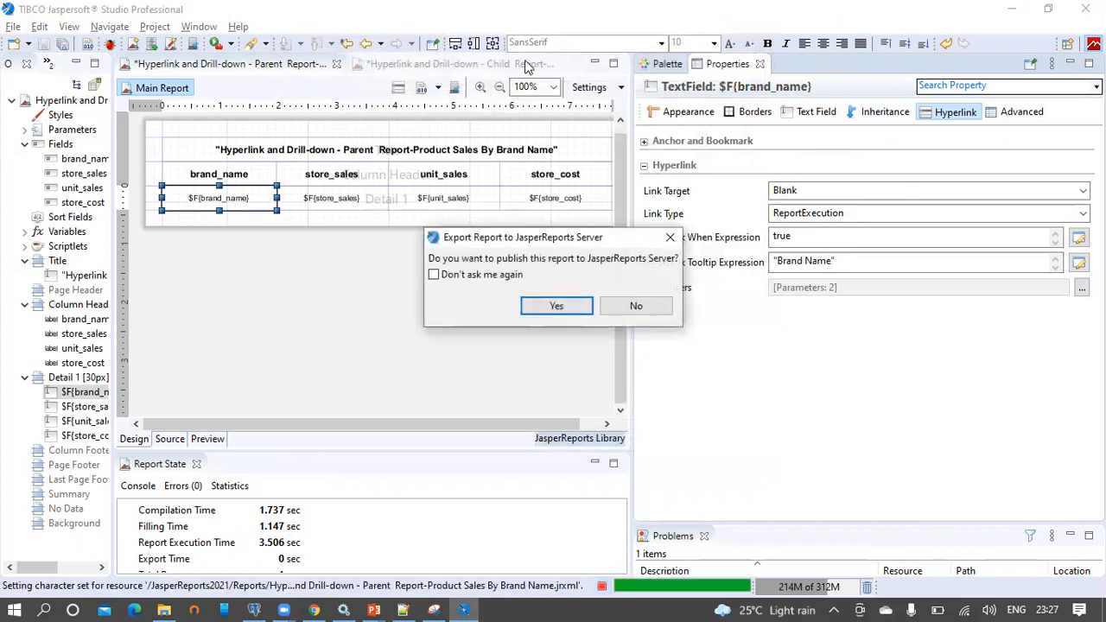
pyautogui.click(563, 308)
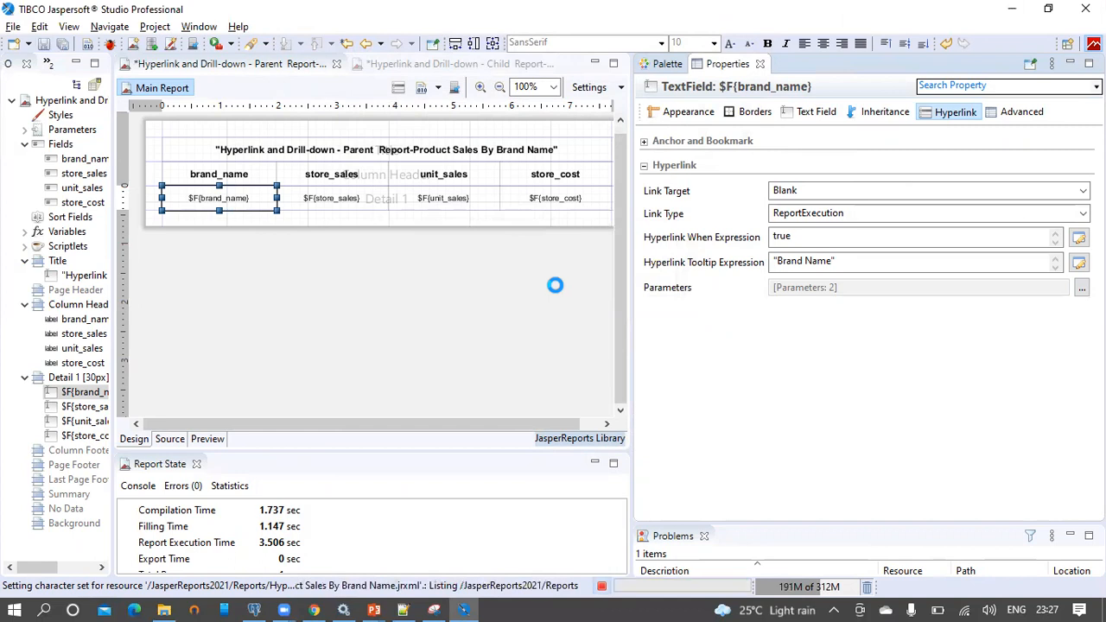
pyautogui.click(726, 320)
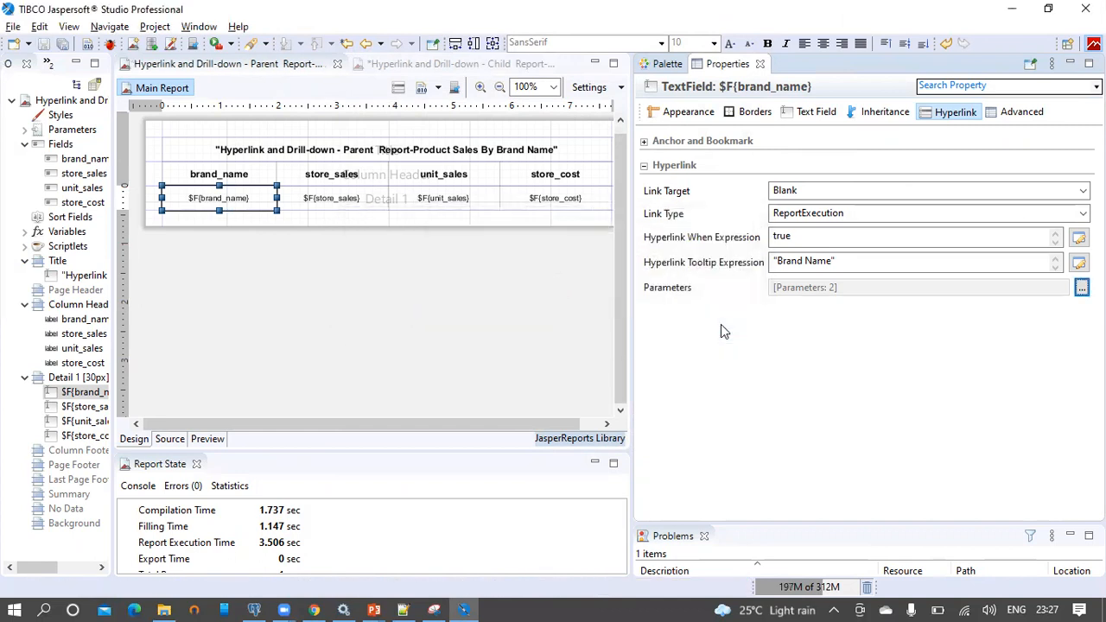
pyautogui.click(313, 609)
pyautogui.click(467, 531)
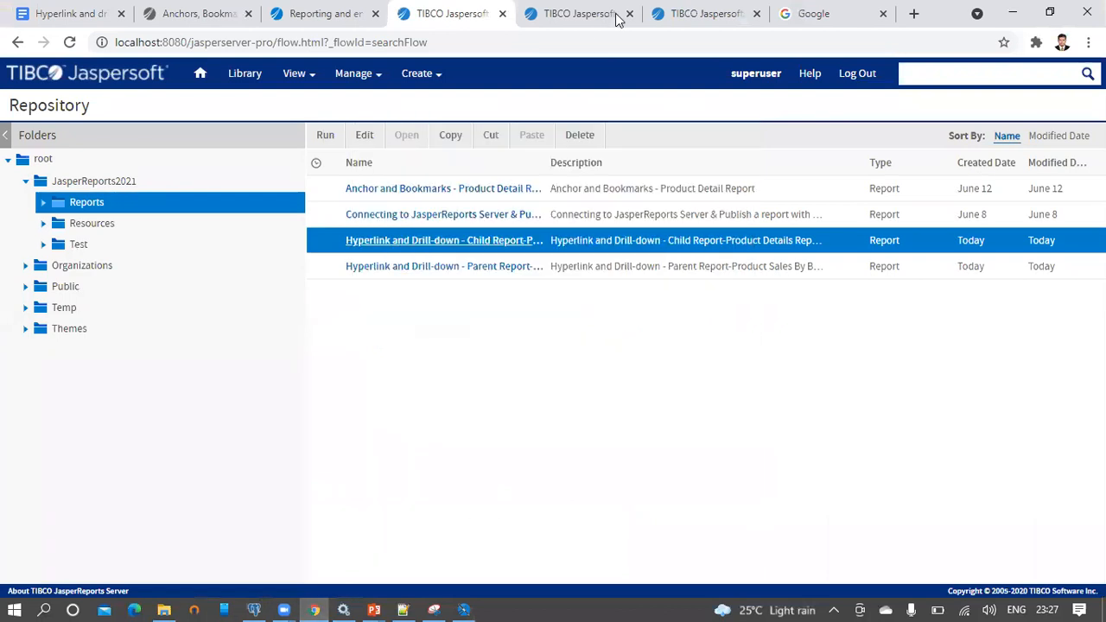
# Close the two extra Jaspersoft tabs and the Google tab, then run the Parent Report
pyautogui.click(630, 15)
pyautogui.click(630, 14)
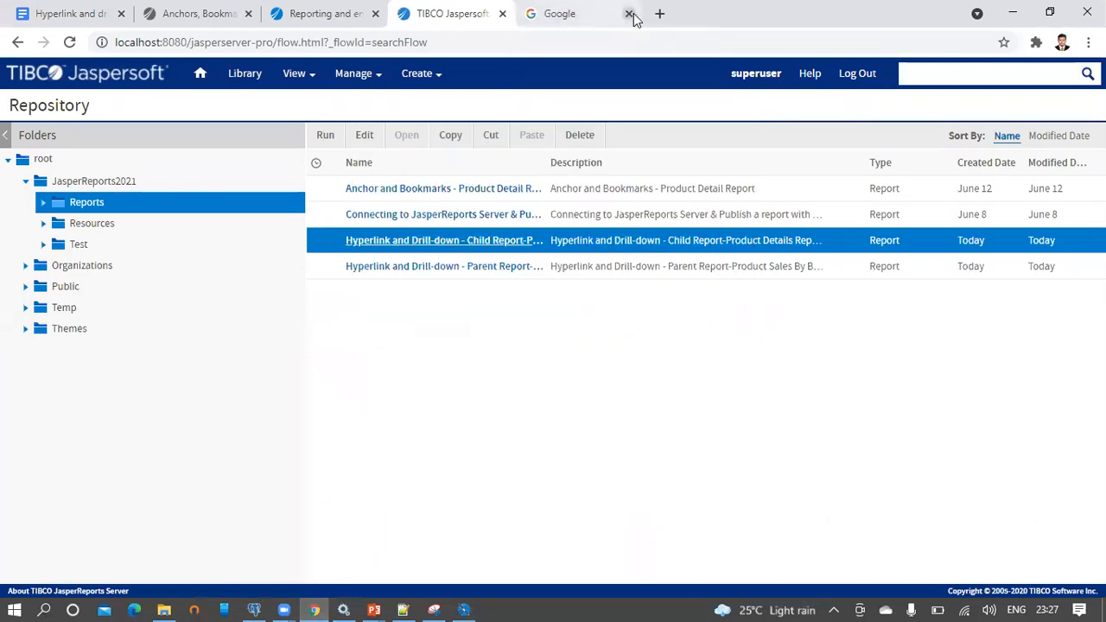
pyautogui.click(630, 15)
pyautogui.click(585, 275)
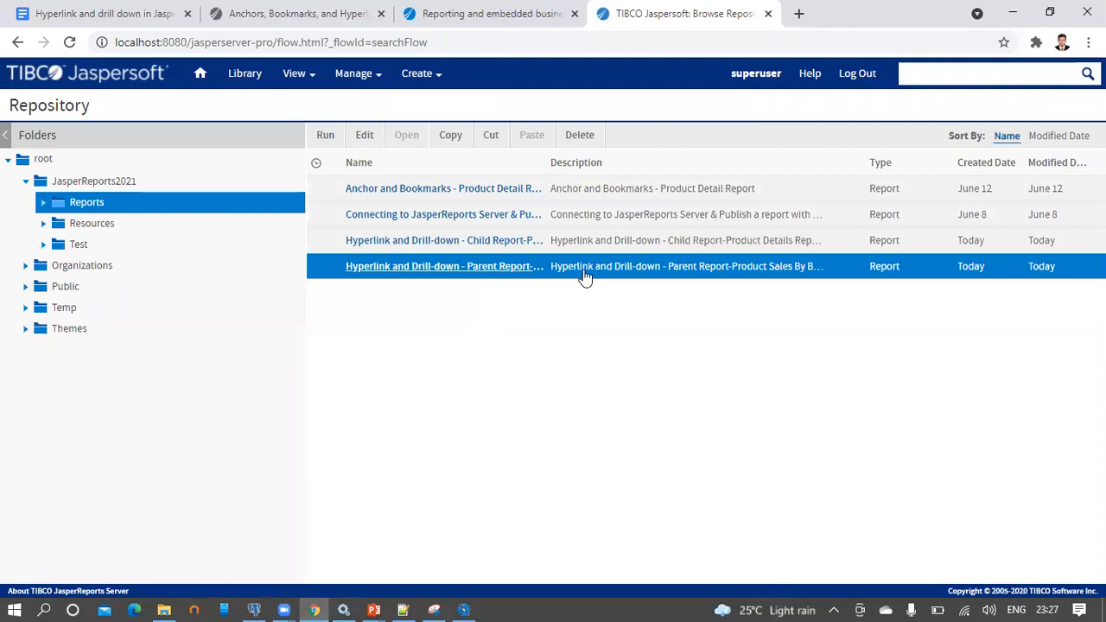
pyautogui.click(334, 138)
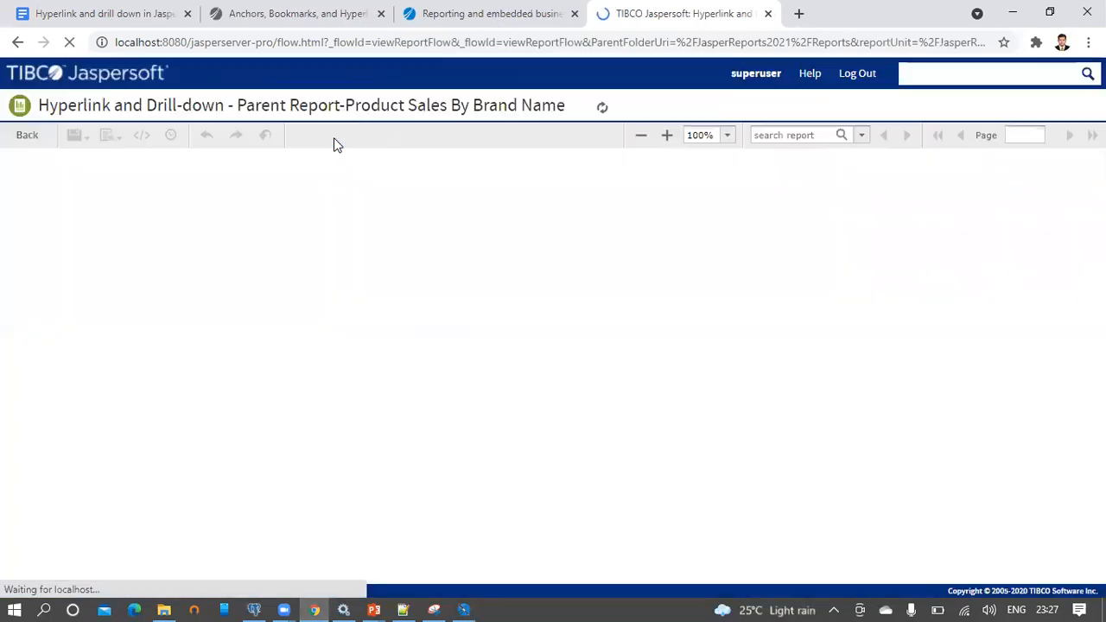
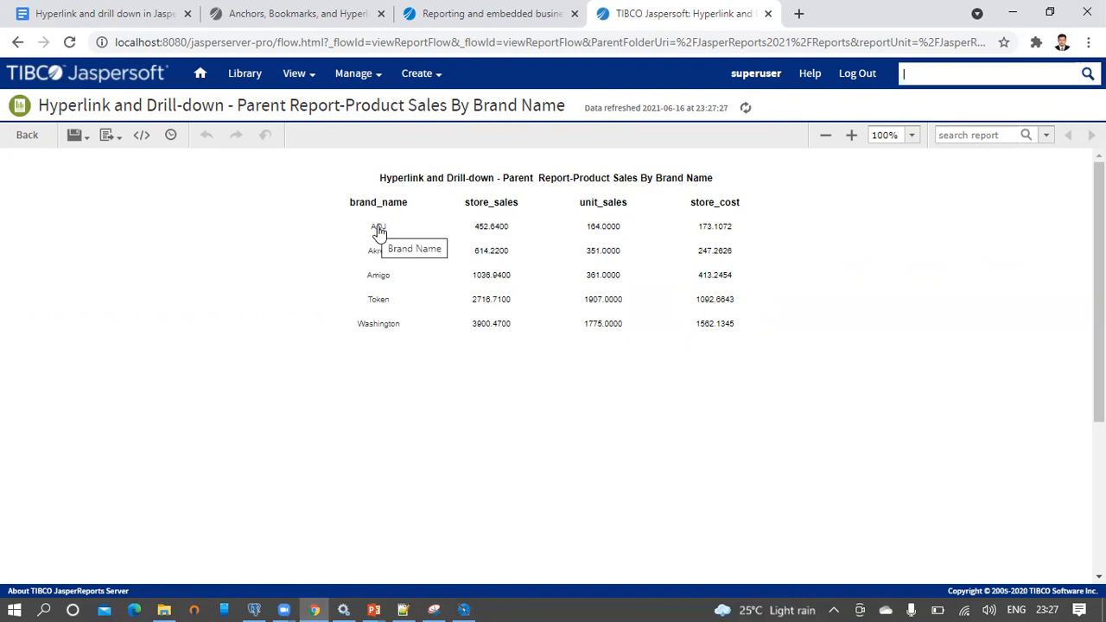
# In the parent report, drill down into the ADJ brand, then the Washington brand
pyautogui.click(378, 228)
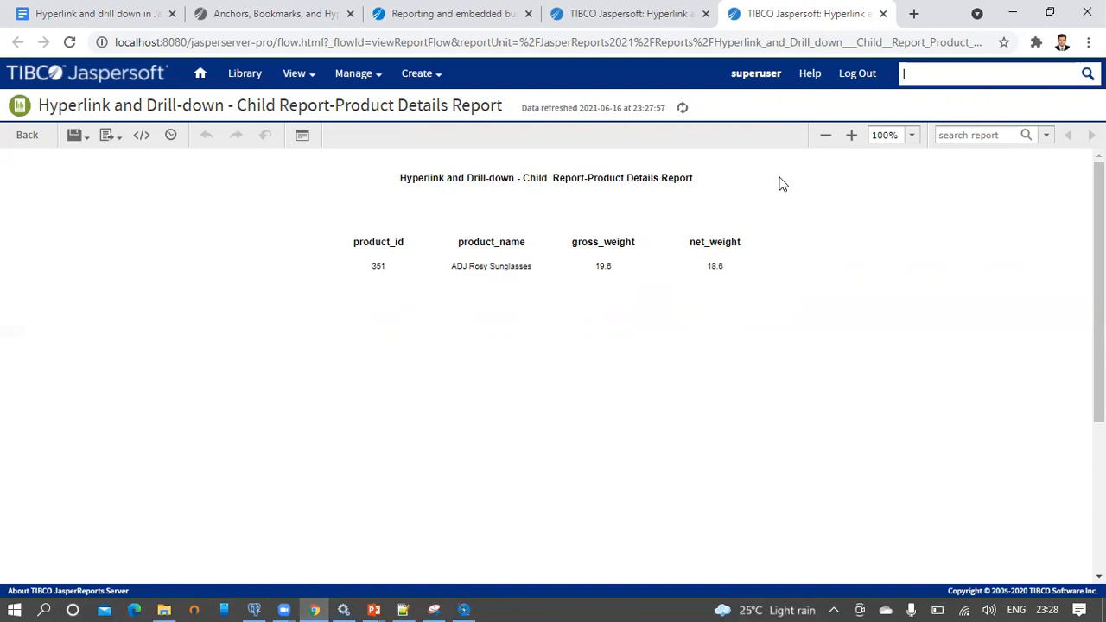
pyautogui.click(618, 21)
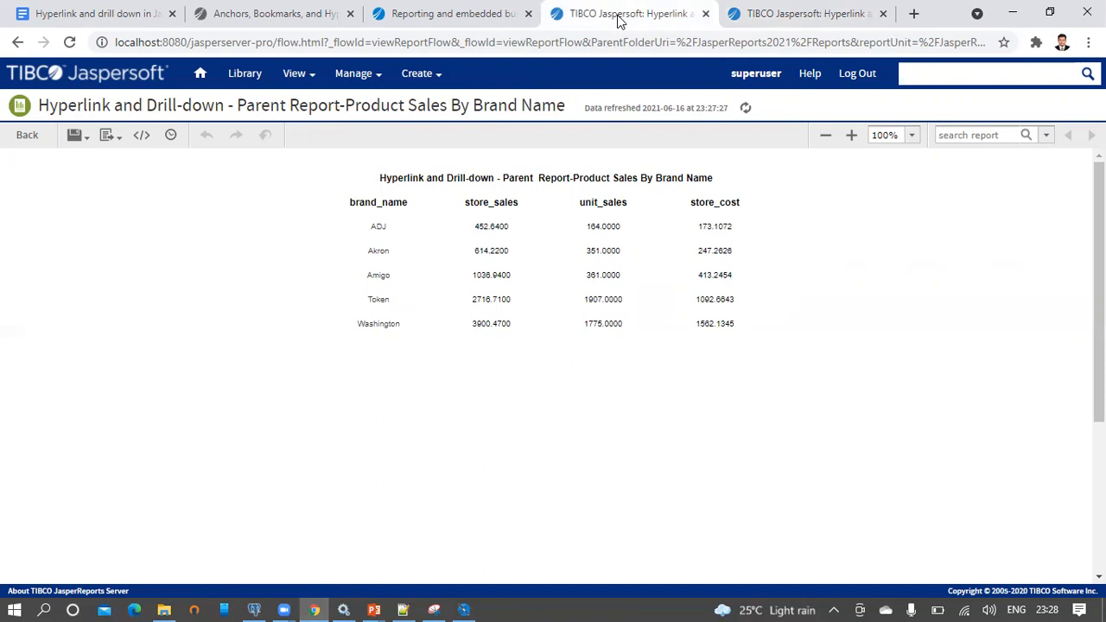
pyautogui.click(378, 327)
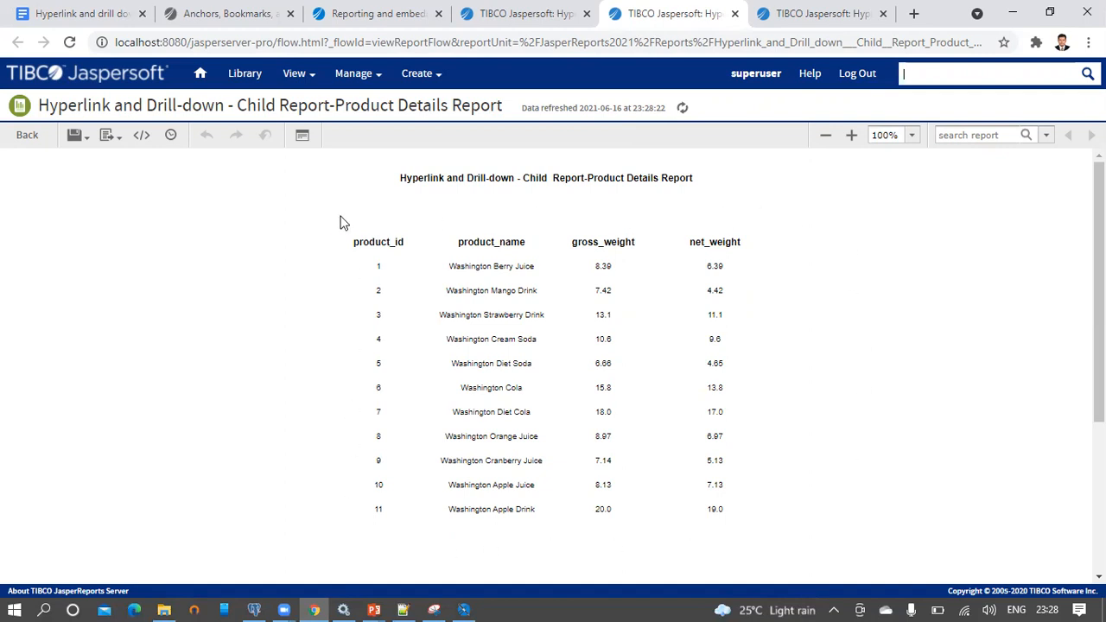
# Compare the ADJ and Washington product details reports, ending on Washington's 11 products
pyautogui.click(800, 14)
pyautogui.click(680, 15)
pyautogui.click(765, 15)
pyautogui.click(707, 21)
# Add a $P{paramBrandName} text field to the child report's Title band and fit the band
pyautogui.click(463, 605)
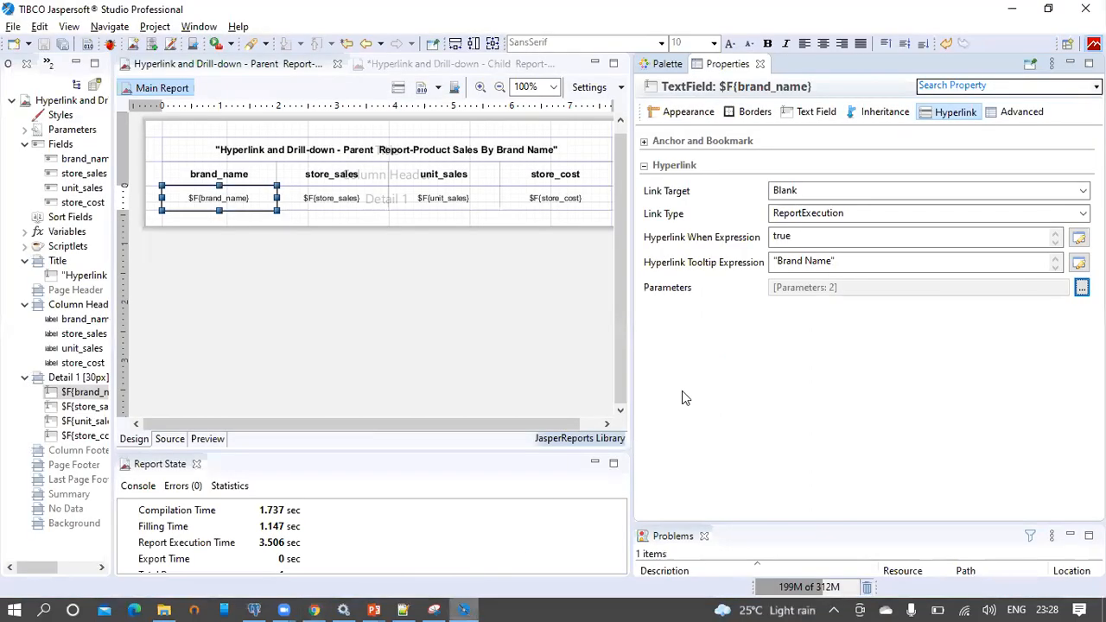
pyautogui.click(411, 65)
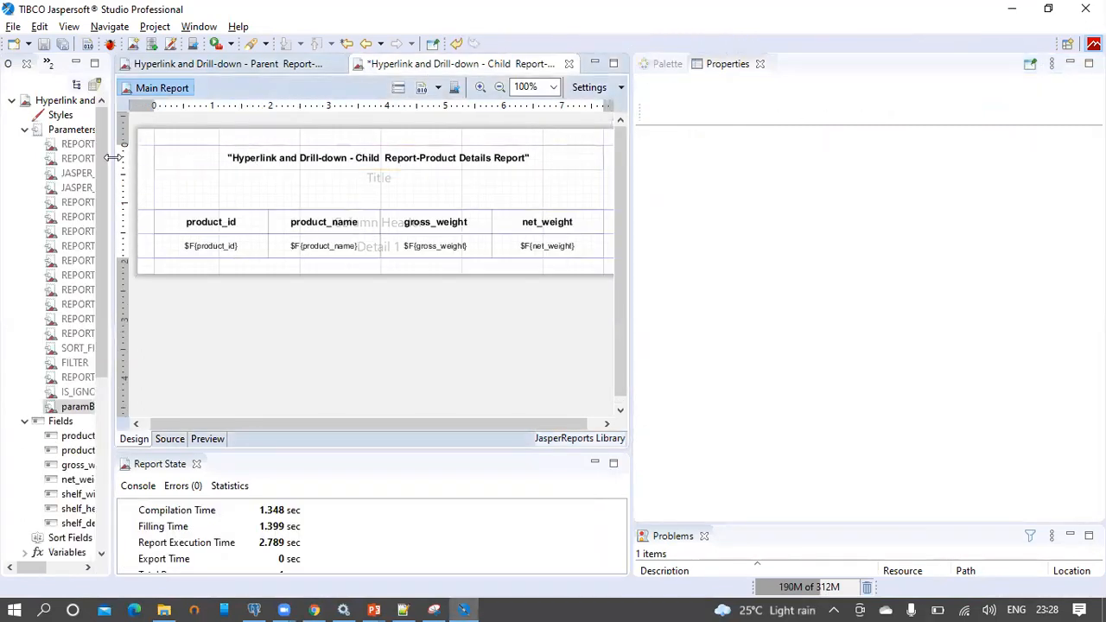
pyautogui.moveTo(112, 169); pyautogui.dragTo(264, 170)
pyautogui.moveTo(93, 408); pyautogui.dragTo(457, 183)
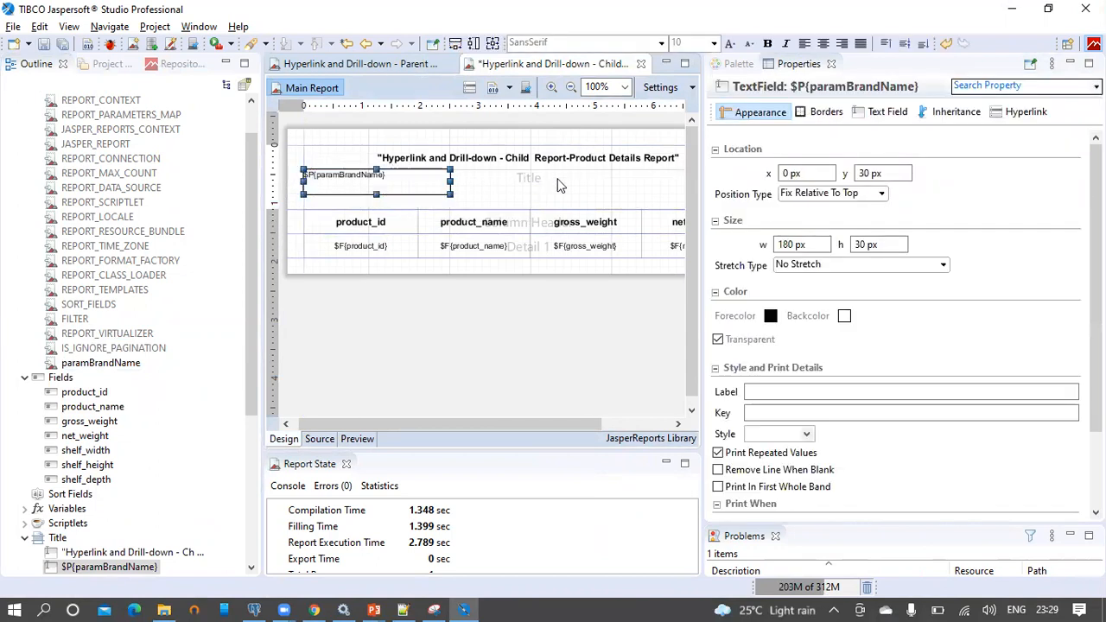
pyautogui.doubleClick(560, 179)
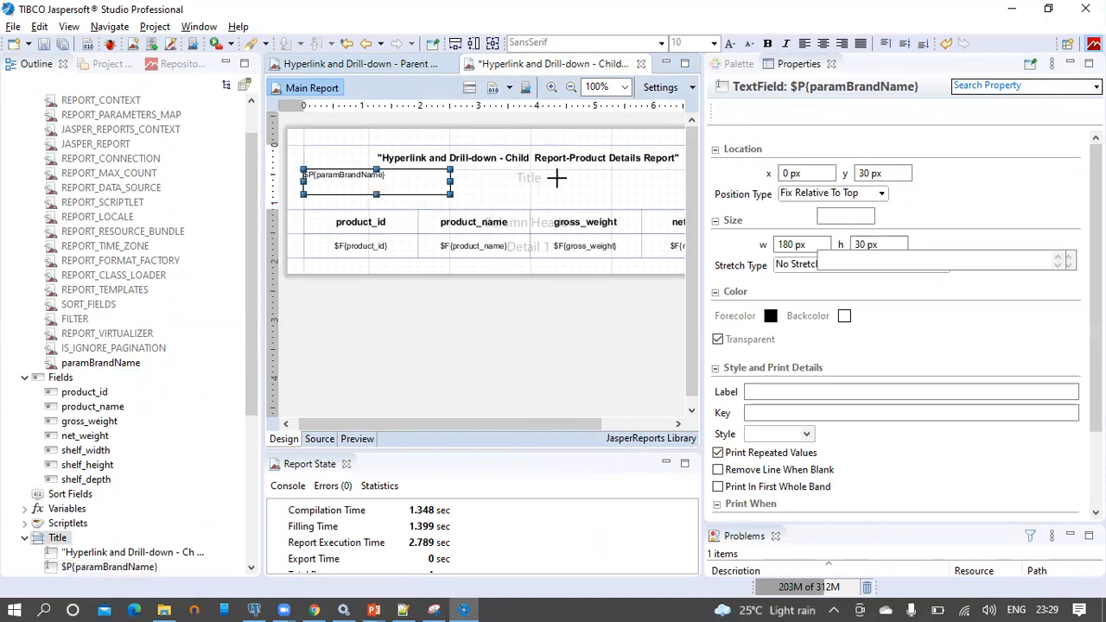
# Save the child report and republish it to JasperReports Server
pyautogui.click(43, 44)
pyautogui.click(536, 306)
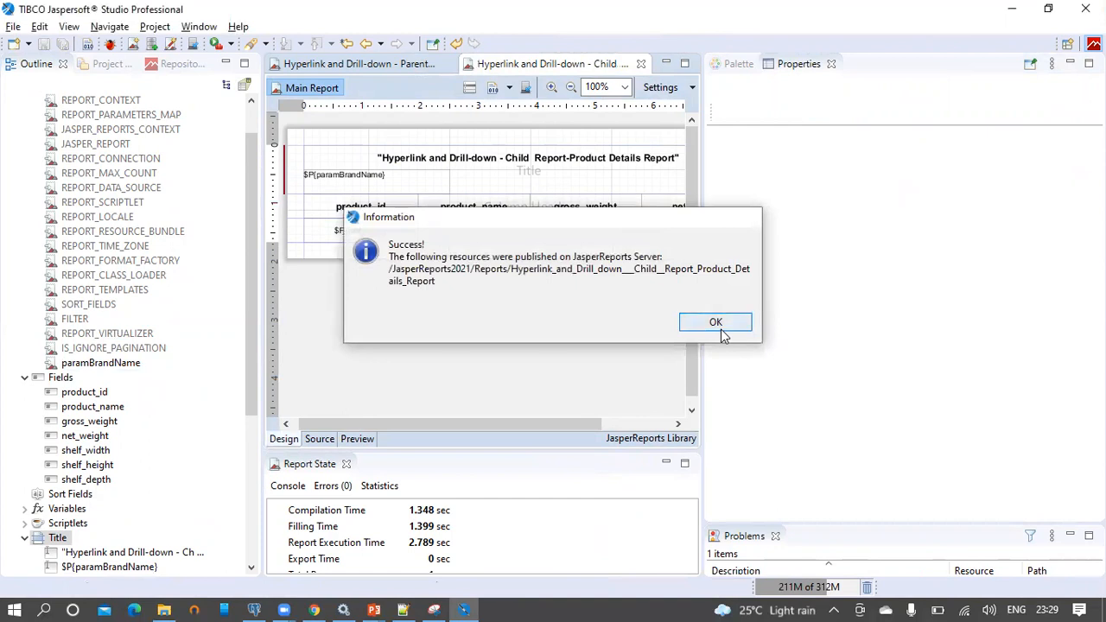
pyautogui.click(714, 321)
pyautogui.click(315, 611)
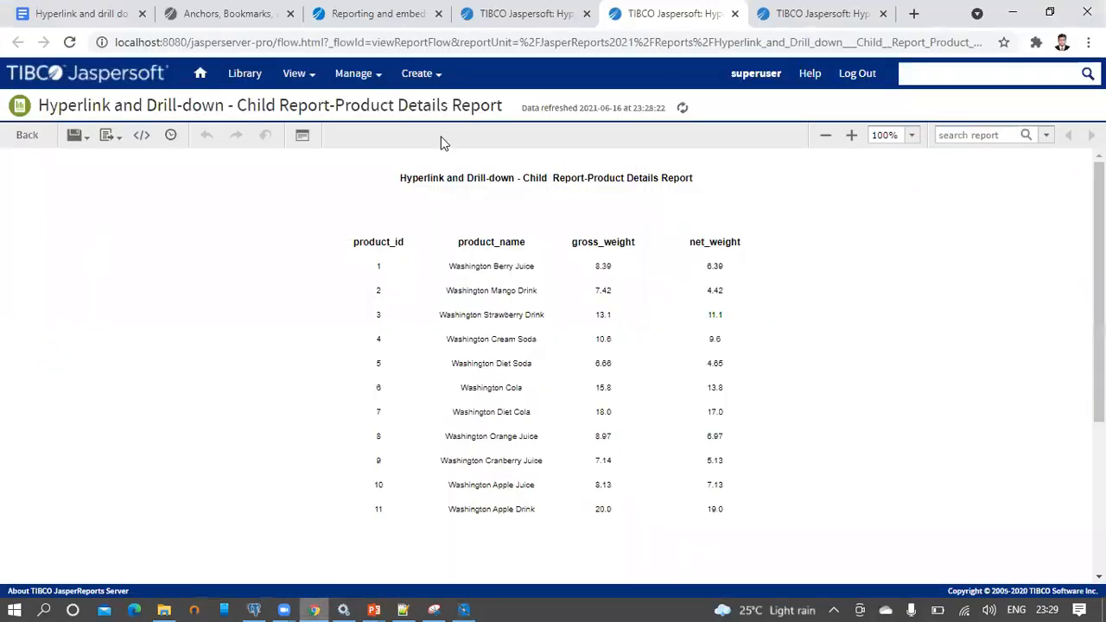
# Drill into the Amigo brand and confirm the brand name appears under the child report title
pyautogui.click(536, 17)
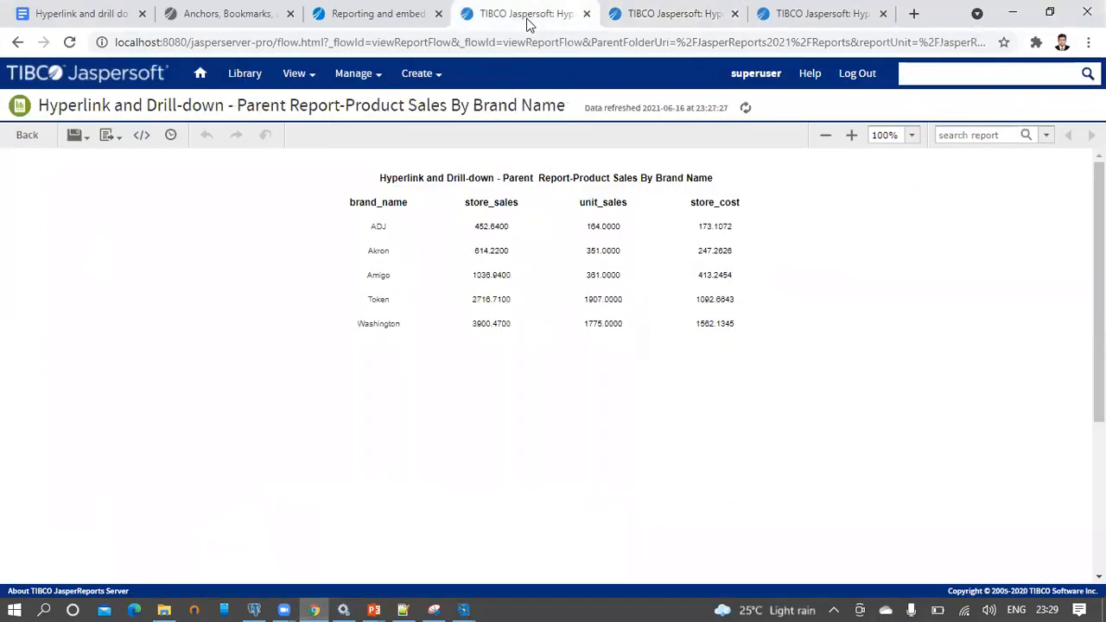
pyautogui.click(378, 276)
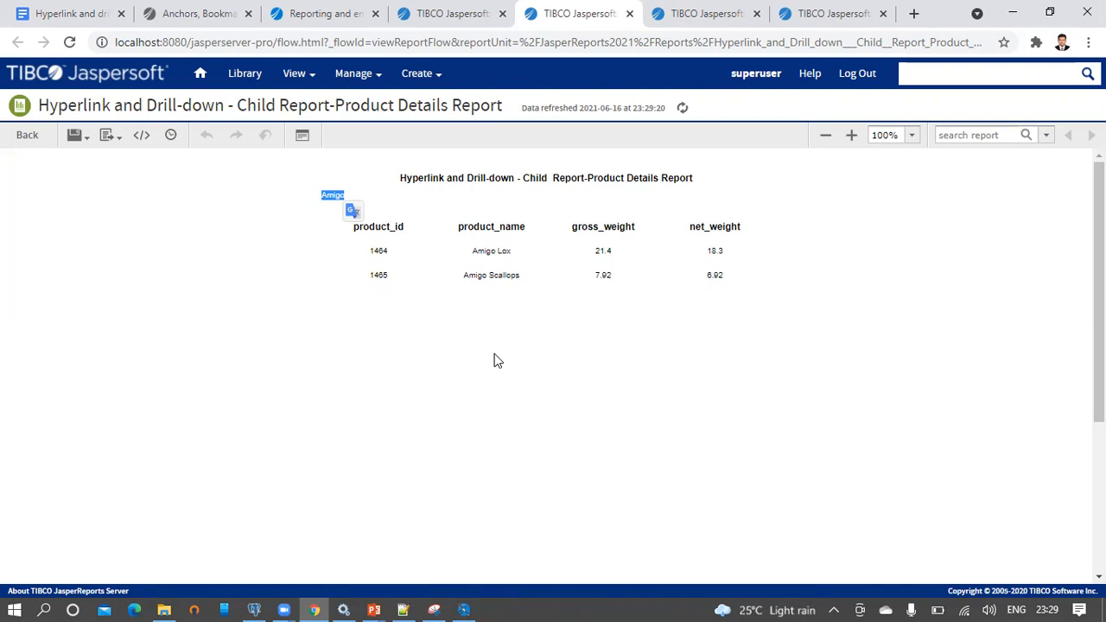
pyautogui.click(465, 610)
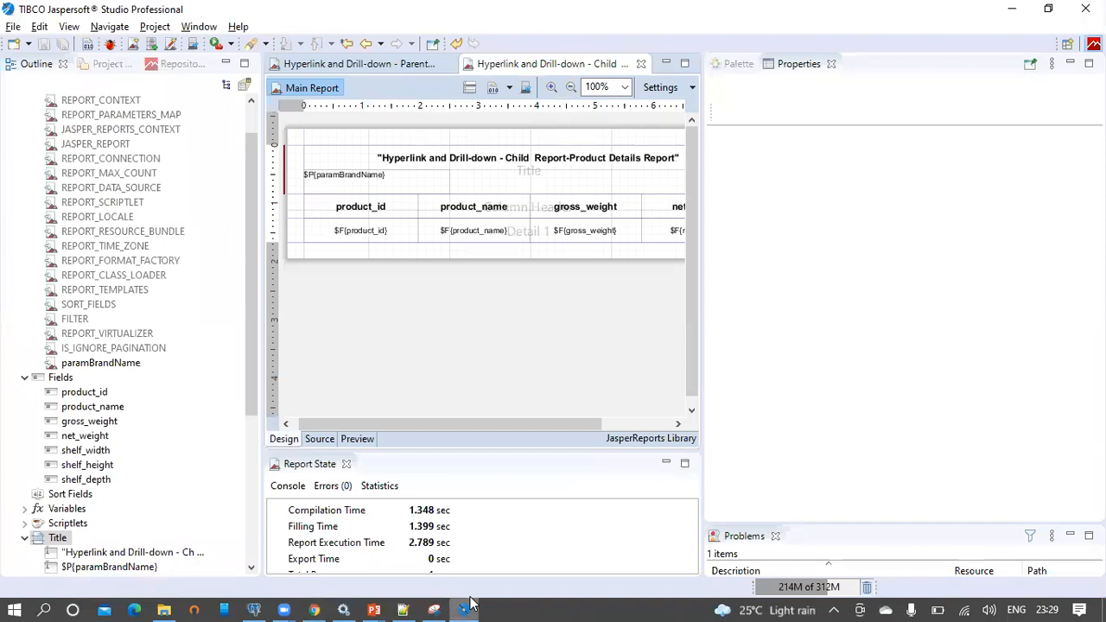
# Widen the design area to show the net_weight column and bring up the element Palette
pyautogui.moveTo(518, 425); pyautogui.dragTo(360, 445)
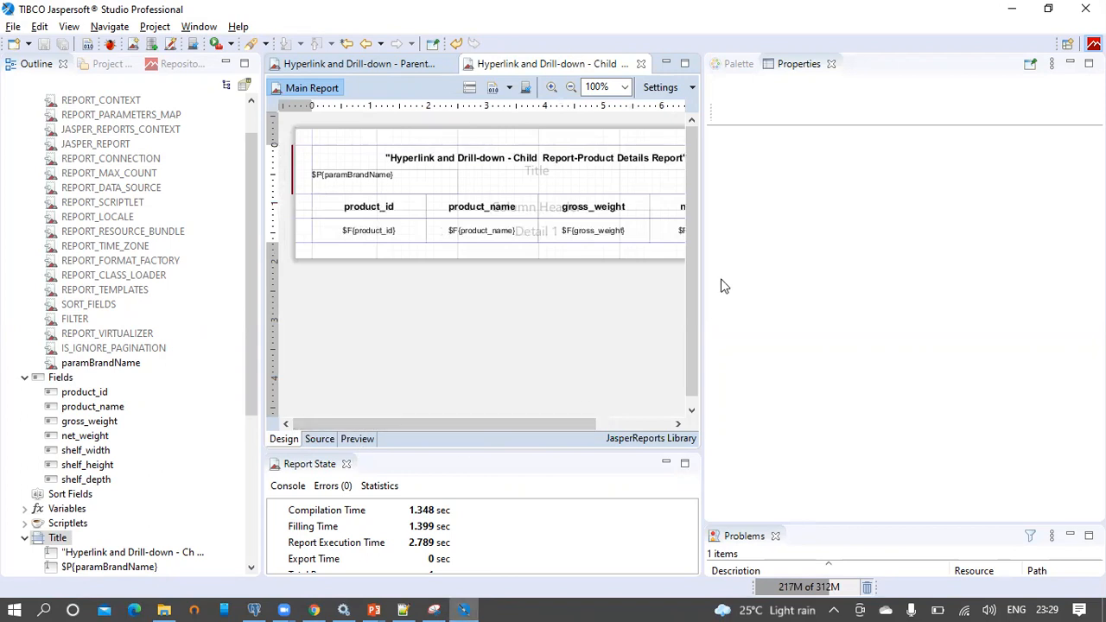
pyautogui.moveTo(705, 279); pyautogui.dragTo(825, 281)
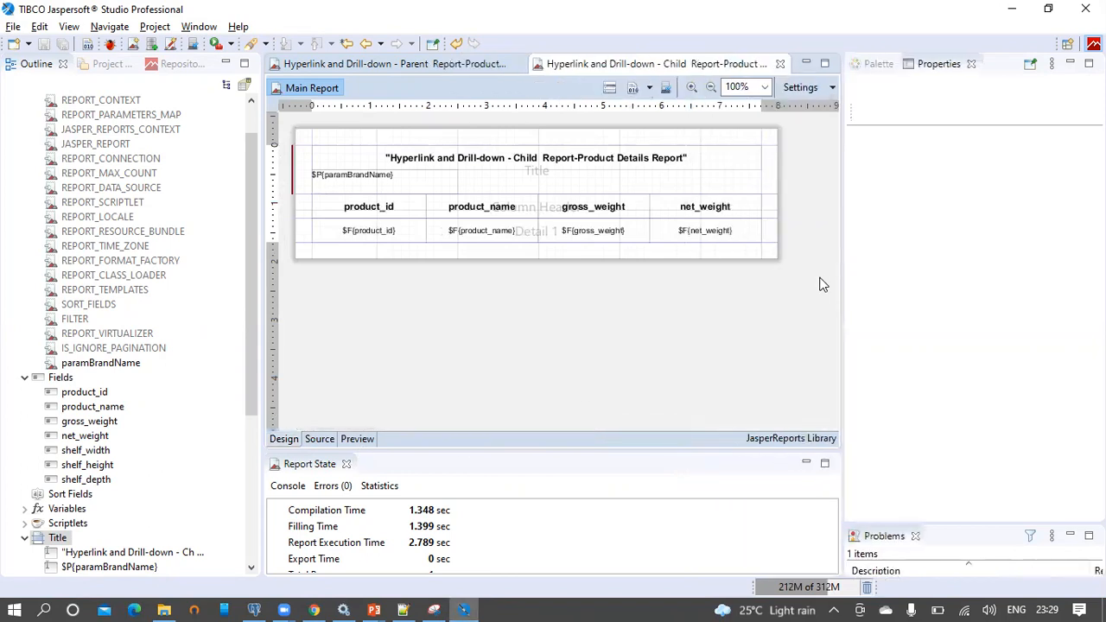
pyautogui.click(879, 64)
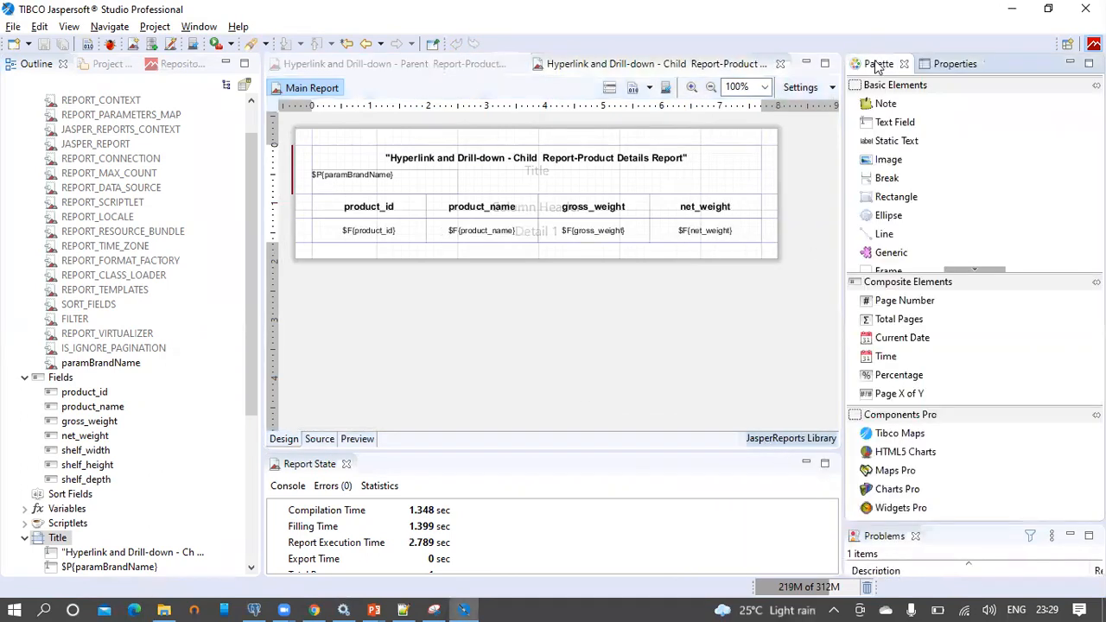
pyautogui.moveTo(890, 164)
pyautogui.mouseDown()
pyautogui.moveTo(327, 157)
pyautogui.moveTo(882, 161)
pyautogui.mouseUp()
# Narrow the parent report's title field to 414 px and drop an Image onto the Title band
pyautogui.click(400, 69)
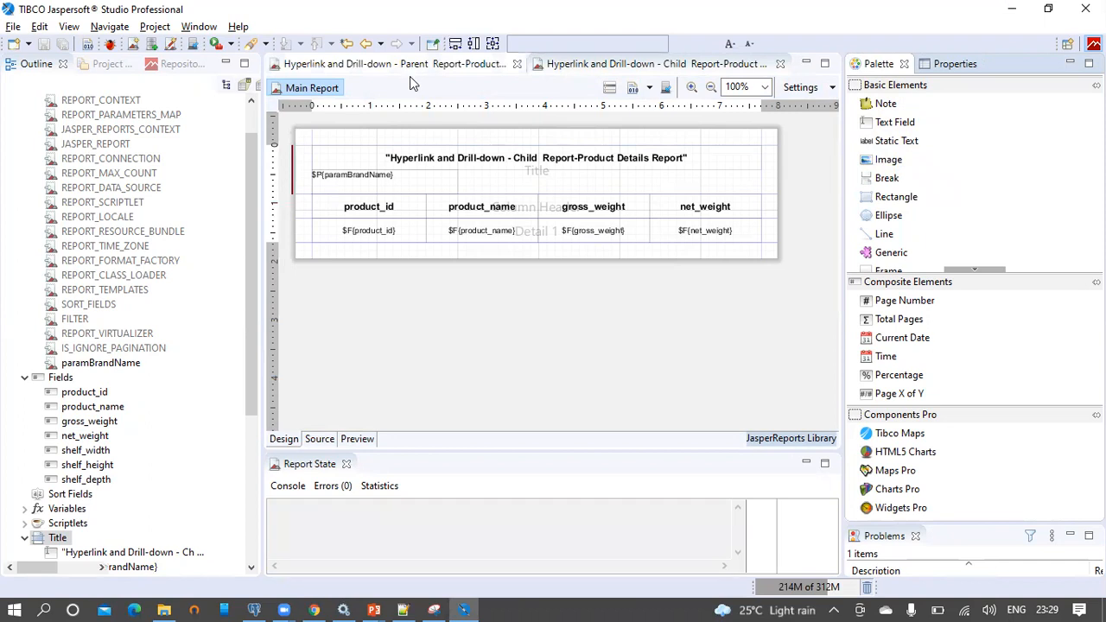
pyautogui.click(380, 150)
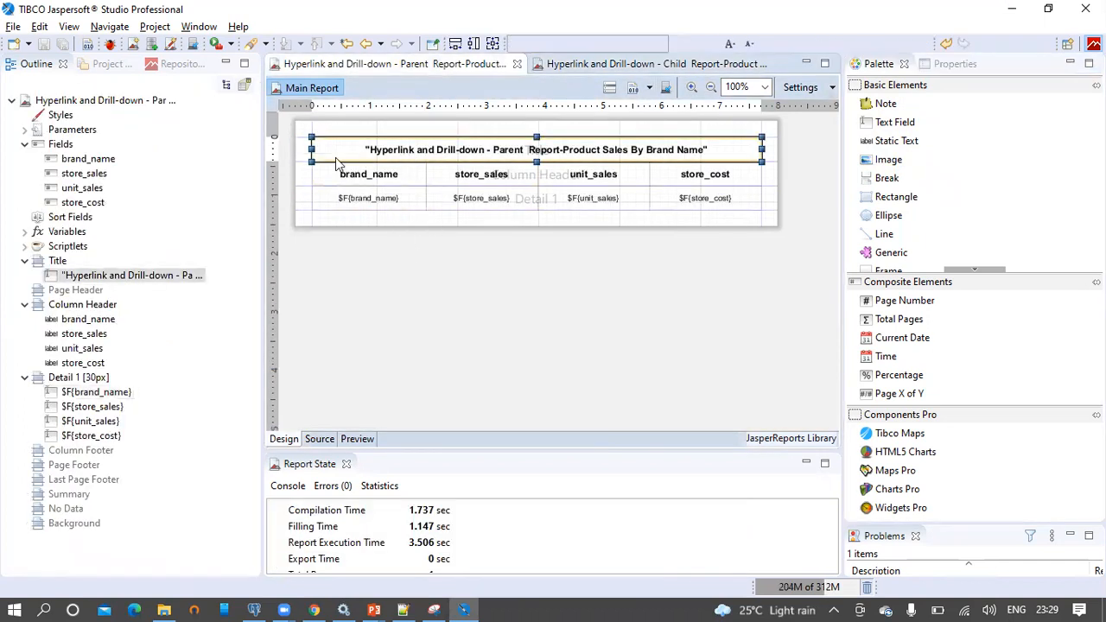
pyautogui.moveTo(323, 150); pyautogui.dragTo(426, 151)
pyautogui.moveTo(889, 160); pyautogui.dragTo(326, 150)
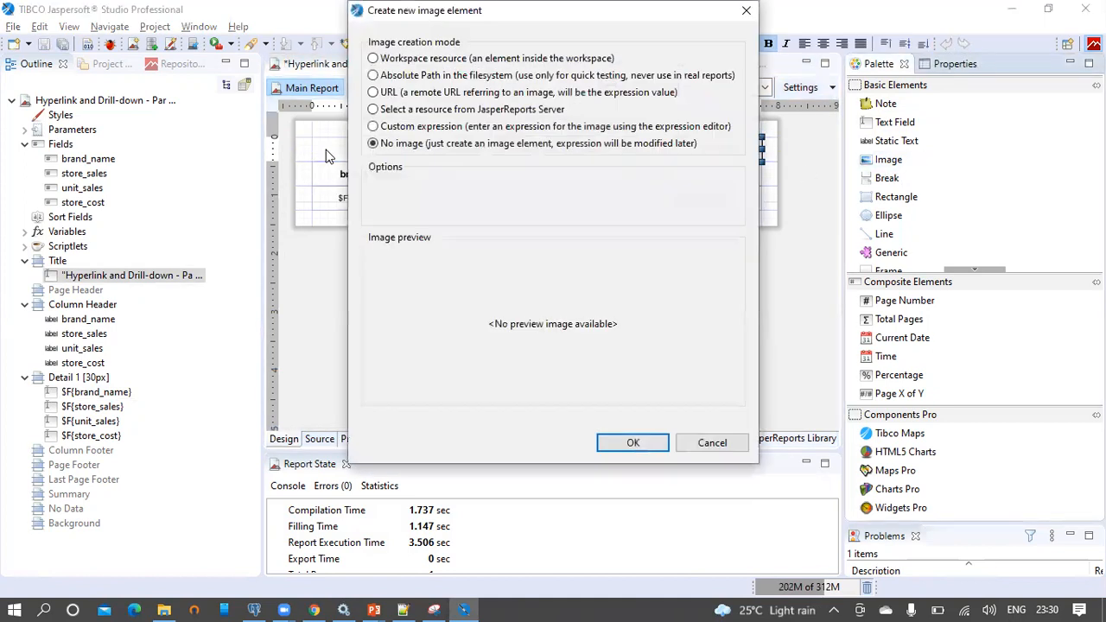
pyautogui.click(432, 76)
pyautogui.click(714, 204)
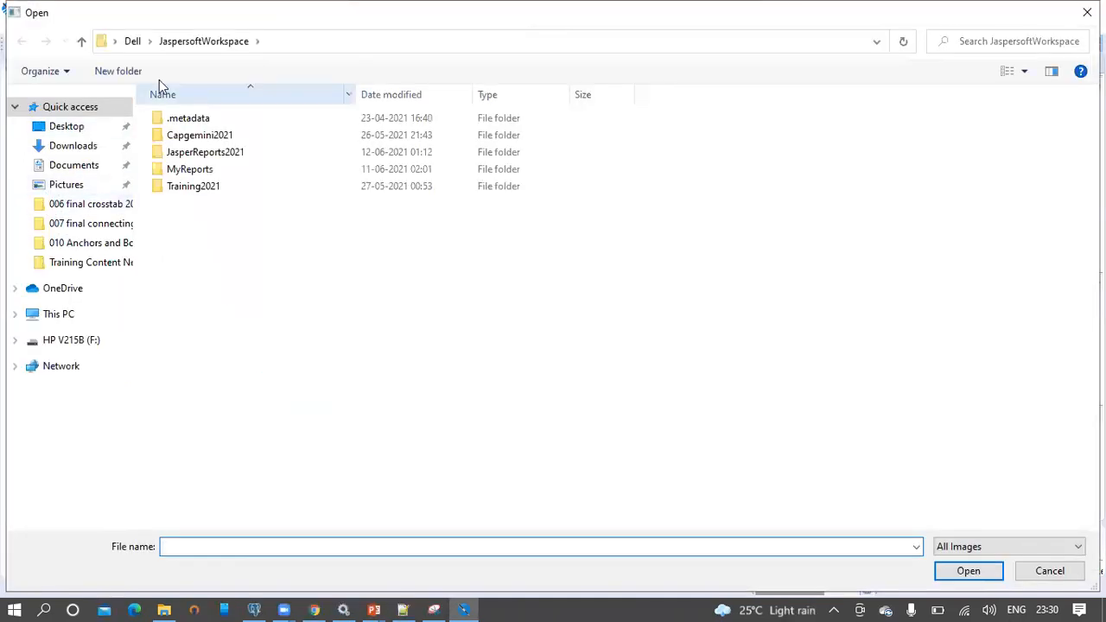
pyautogui.click(73, 183)
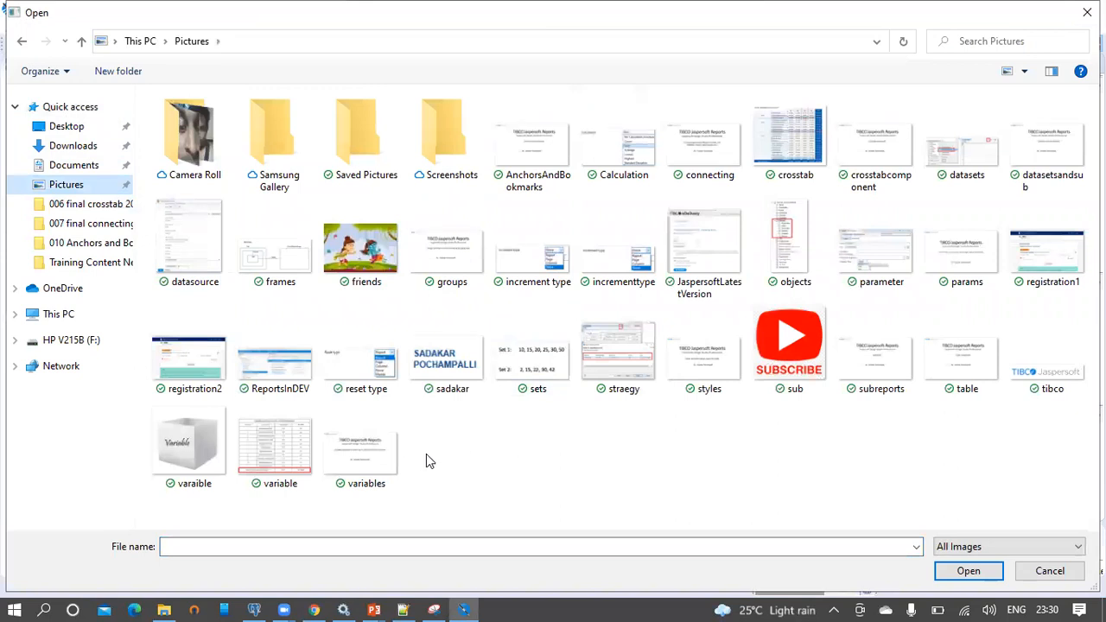
pyautogui.doubleClick(1055, 363)
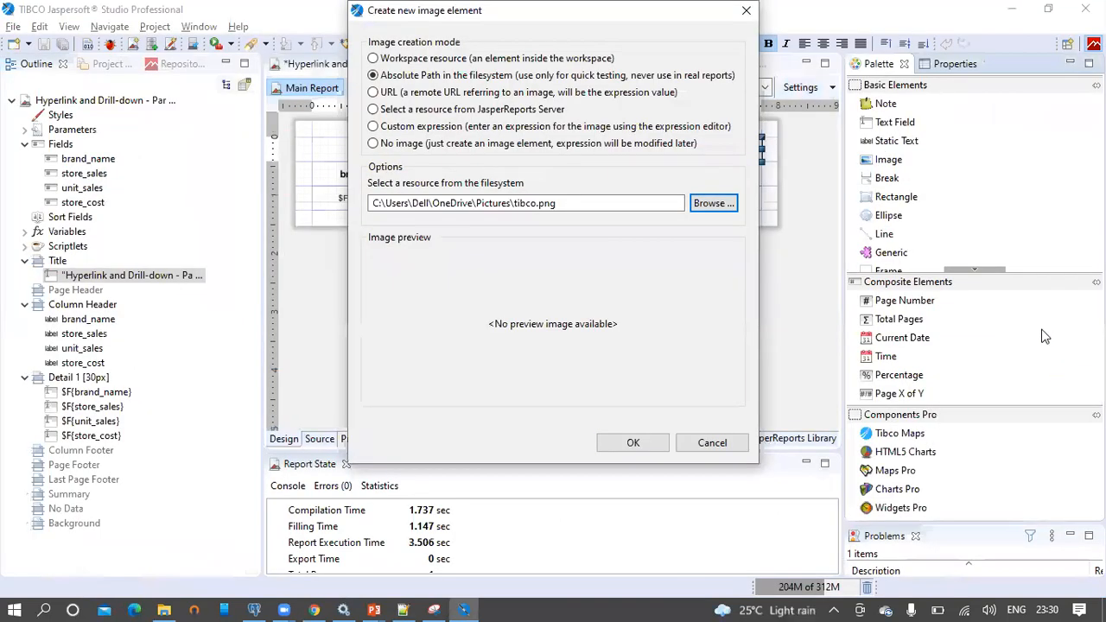
pyautogui.click(638, 444)
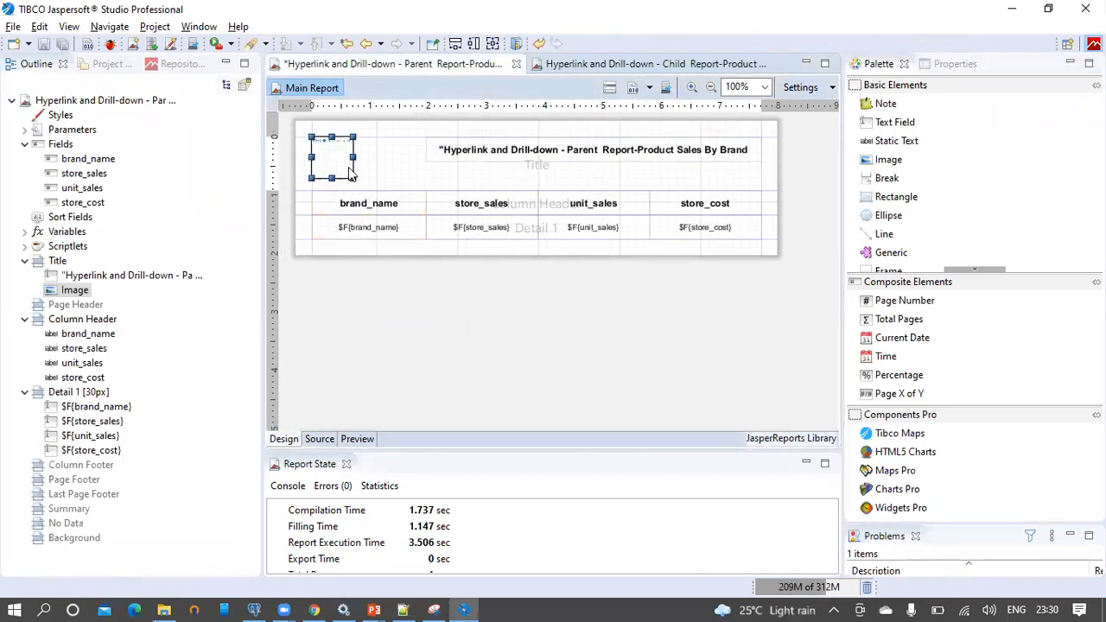
pyautogui.moveTo(368, 156); pyautogui.dragTo(426, 163)
pyautogui.click(302, 180)
pyautogui.doubleClick(304, 180)
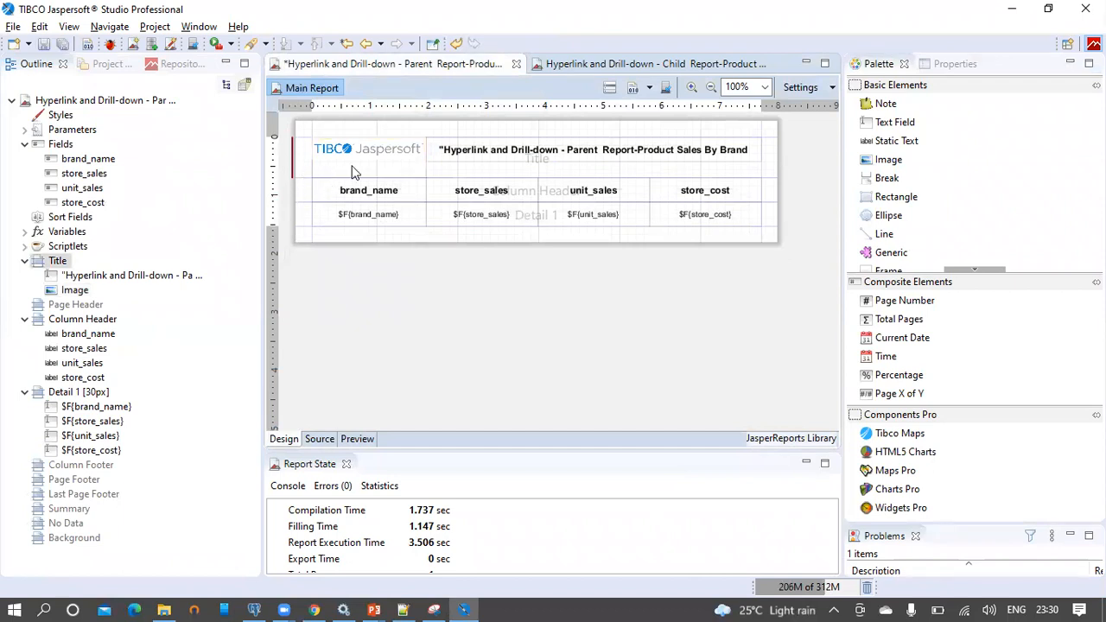
pyautogui.click(352, 172)
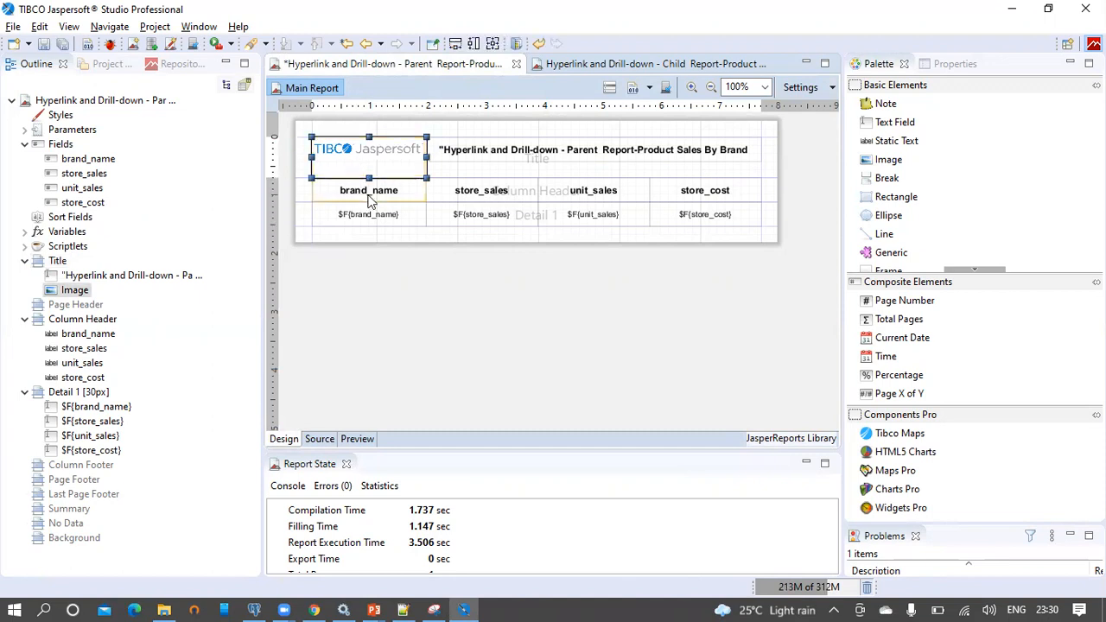
# Shrink the logo image to 30 px high
pyautogui.click(369, 193)
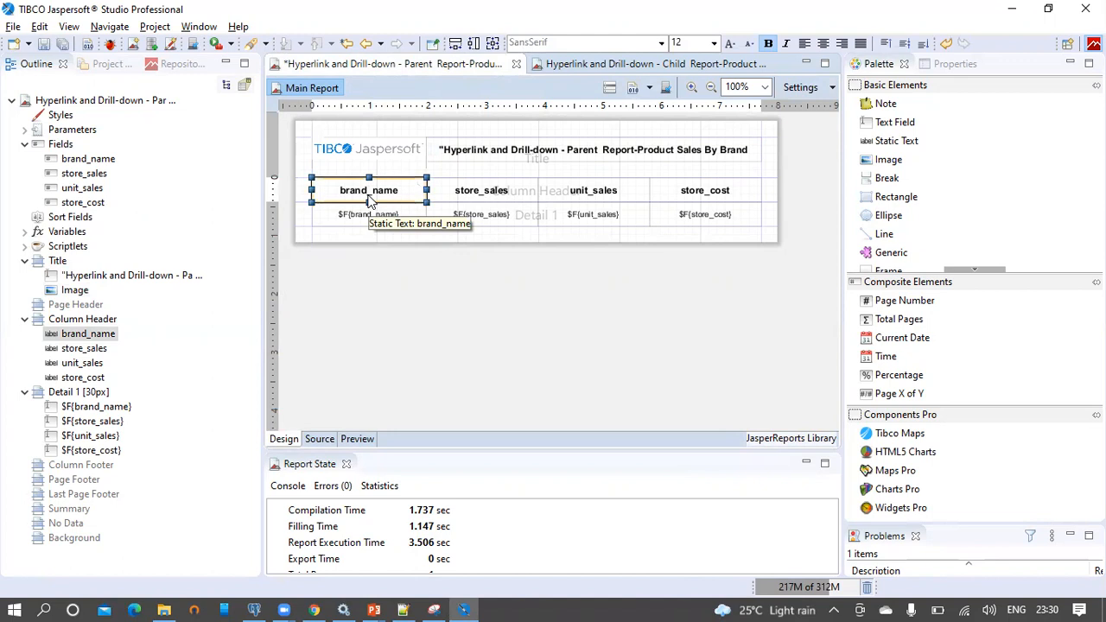
pyautogui.click(380, 164)
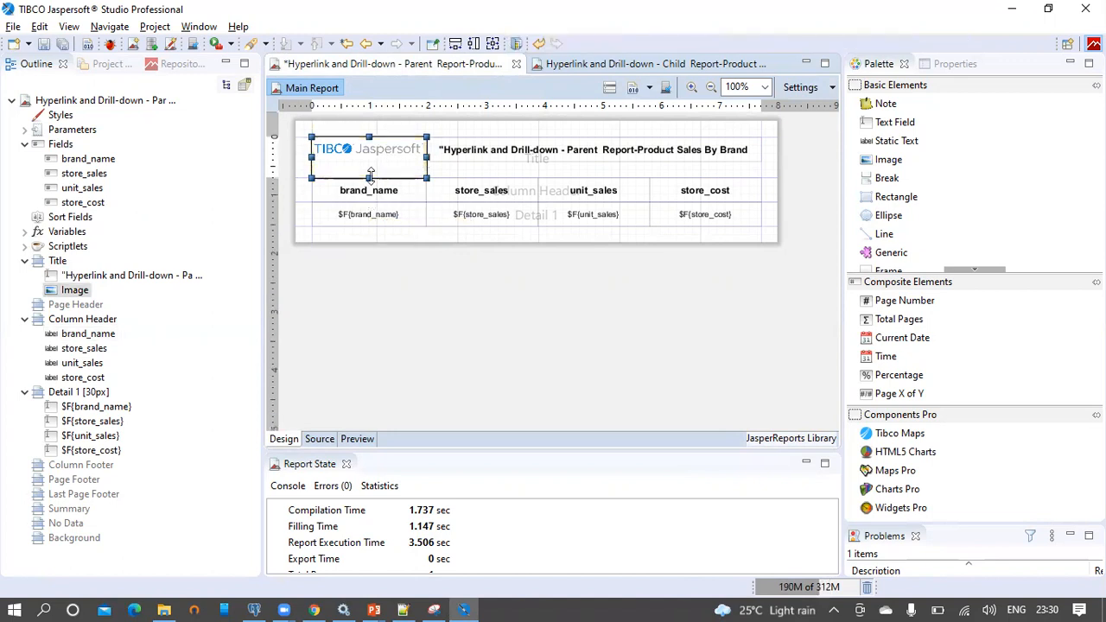
pyautogui.moveTo(368, 177); pyautogui.dragTo(370, 164)
# Look at the jaspersoft.com homepage in the browser, then return to the designer
pyautogui.click(315, 609)
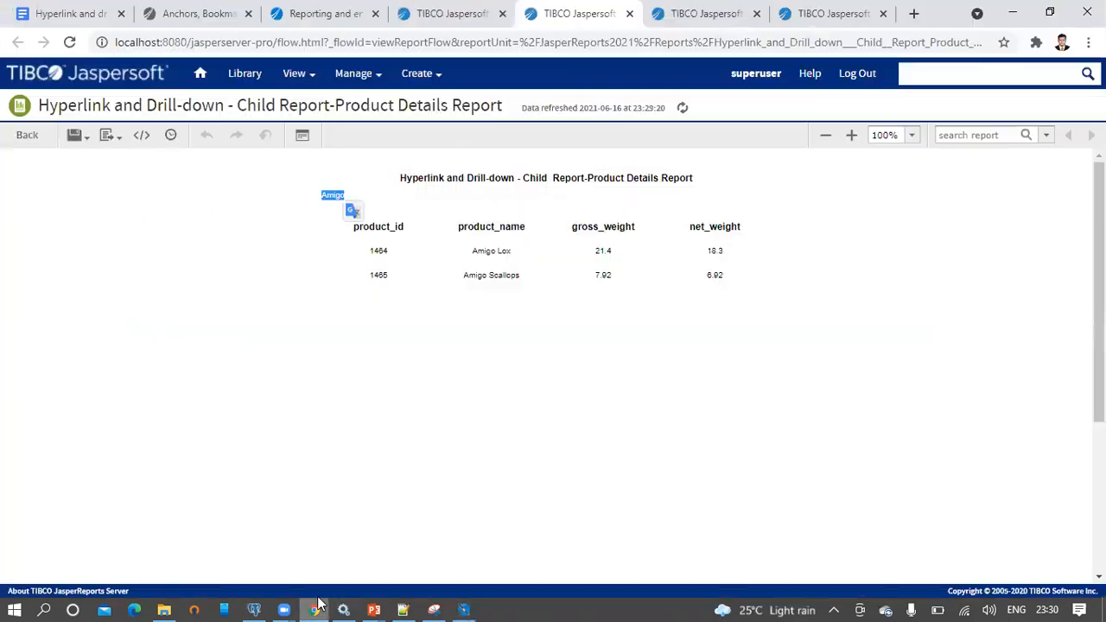
pyautogui.click(316, 12)
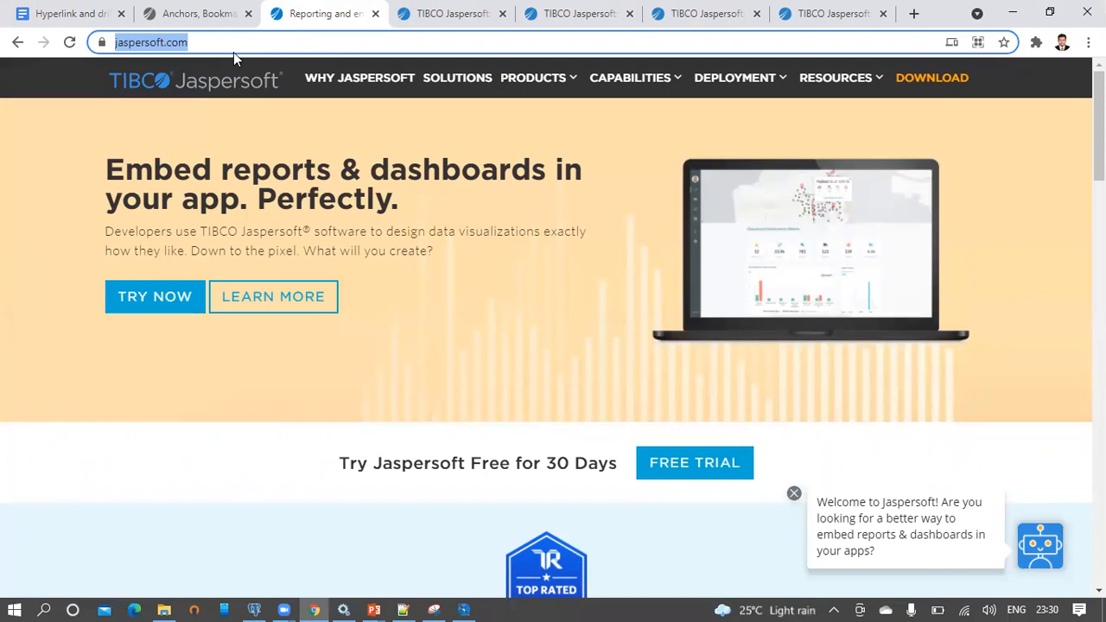
pyautogui.hotkey('alt', 'Tab')
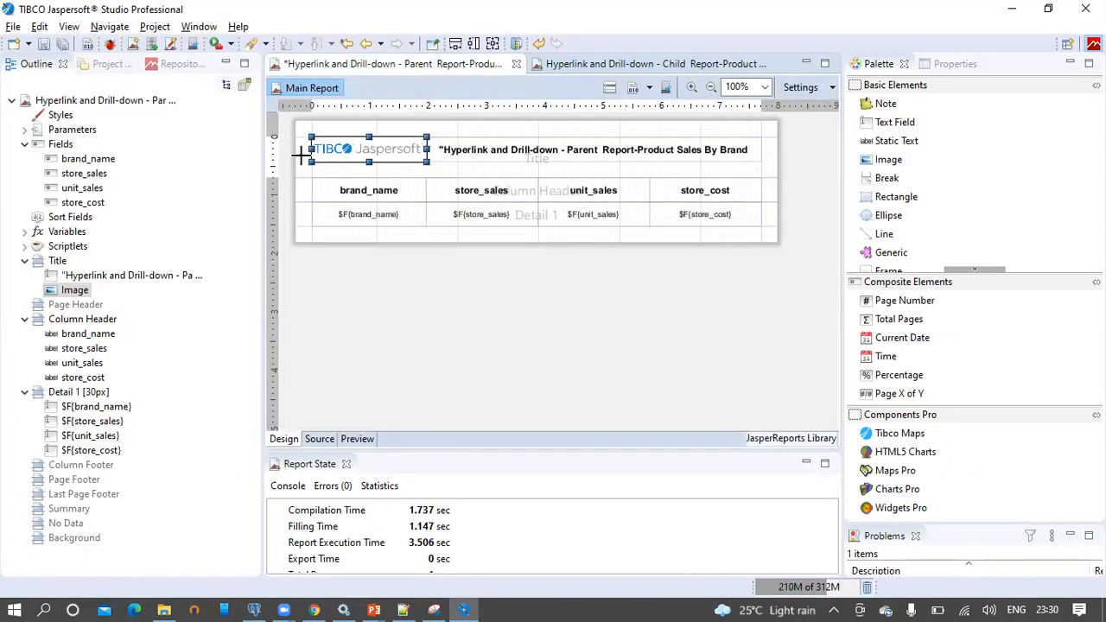
# Tighten the title band around the logo and show the 141 × 30 px image's properties
pyautogui.moveTo(305, 171); pyautogui.dragTo(323, 154)
pyautogui.click(345, 152)
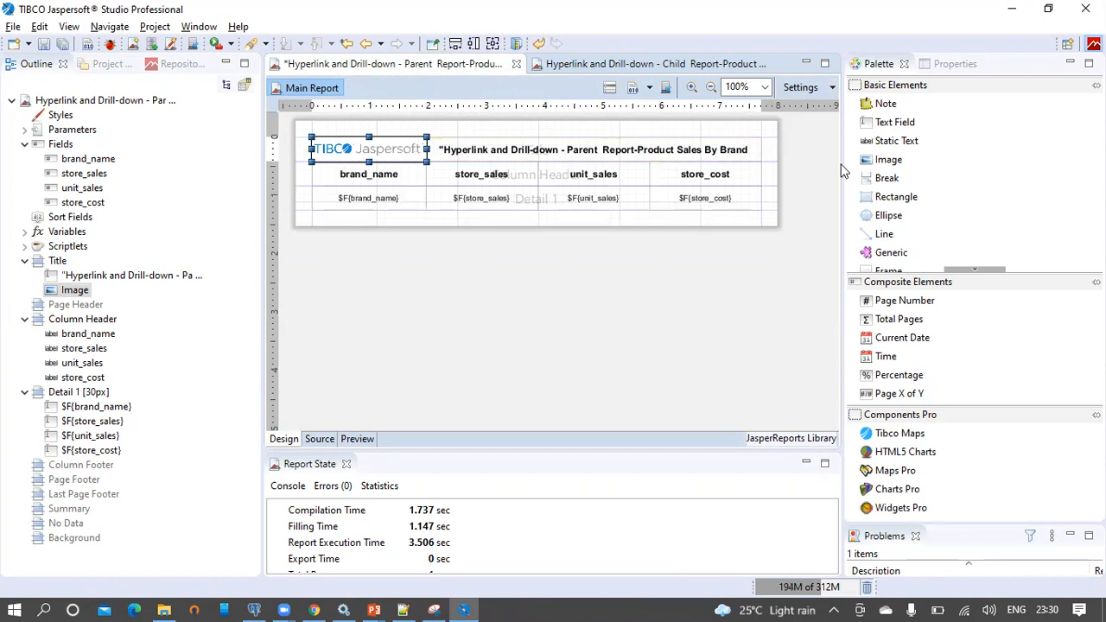
pyautogui.moveTo(824, 165); pyautogui.dragTo(588, 165)
pyautogui.click(696, 64)
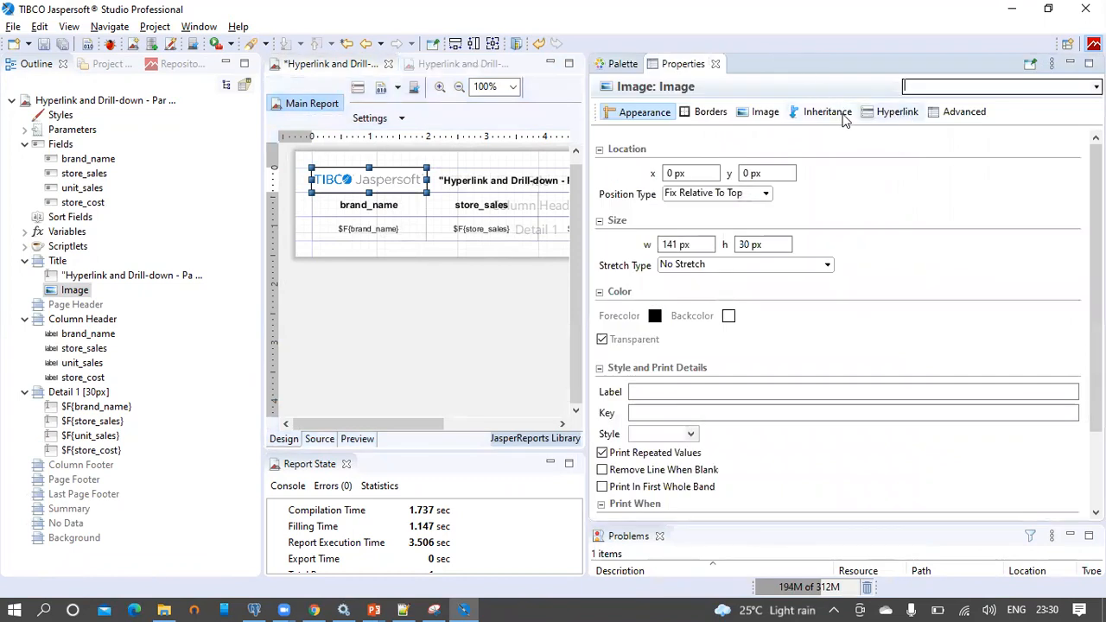
pyautogui.click(897, 114)
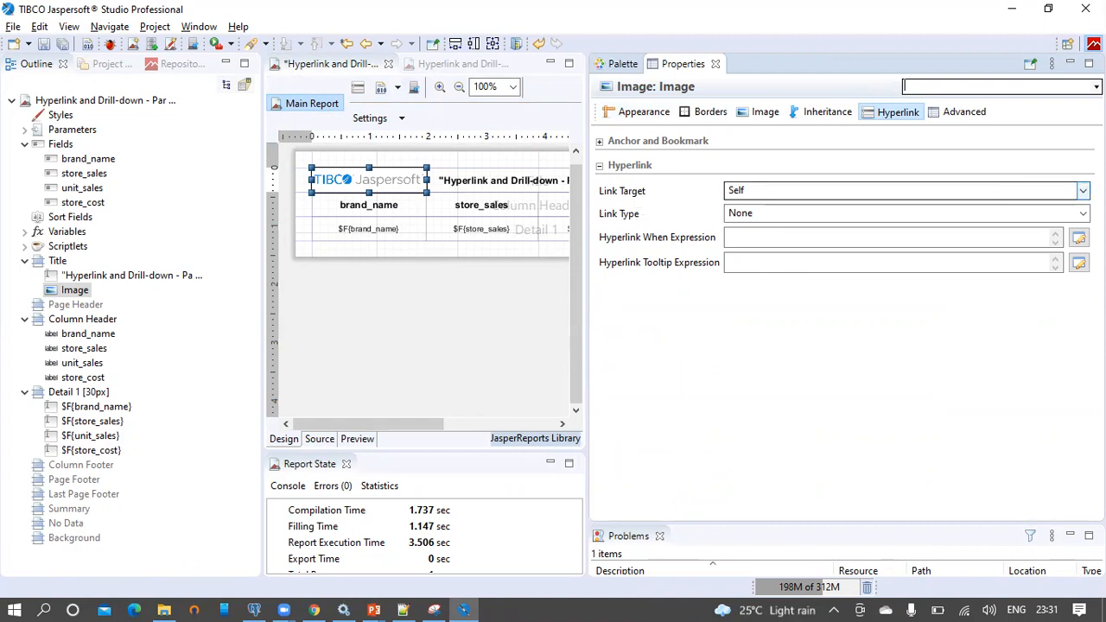
# Set the logo hyperlink's Link Target to Blank
pyautogui.click(1083, 190)
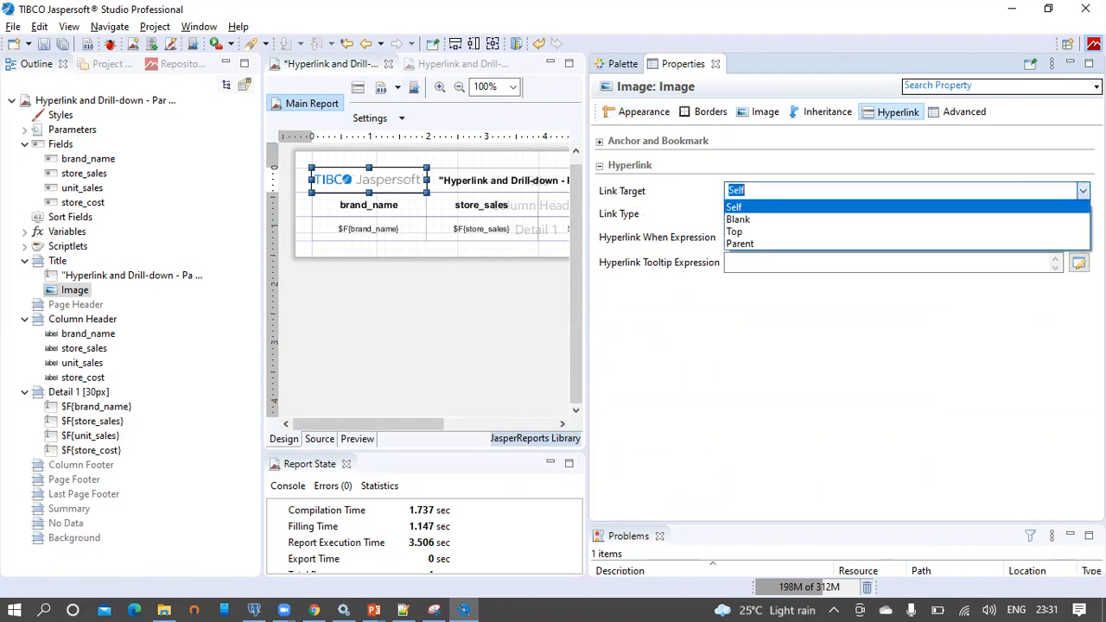
pyautogui.click(1045, 224)
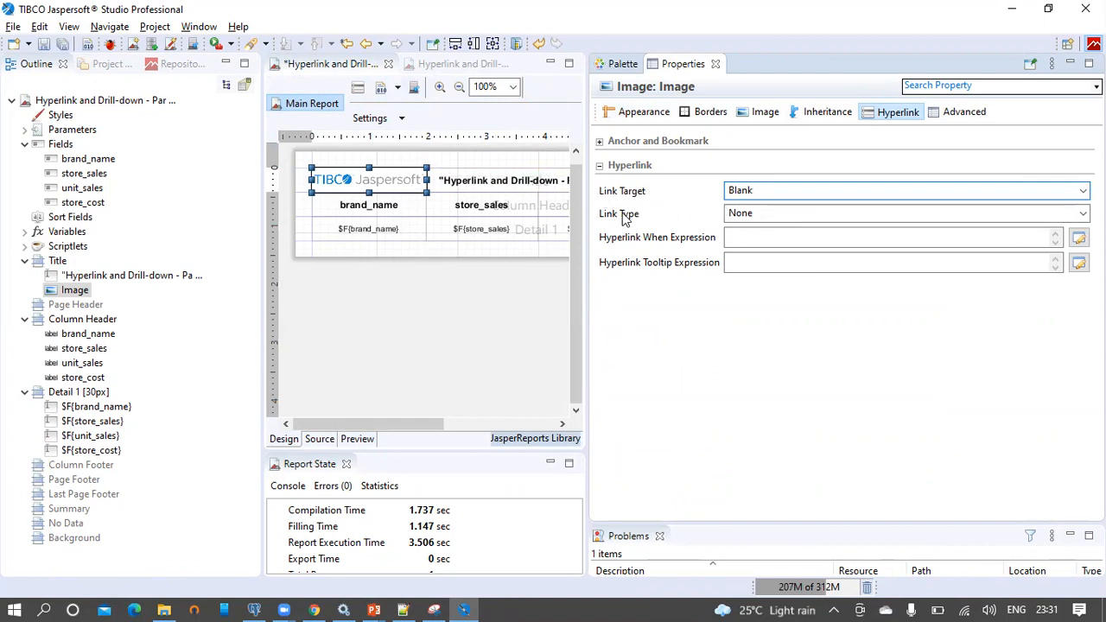
pyautogui.click(1083, 214)
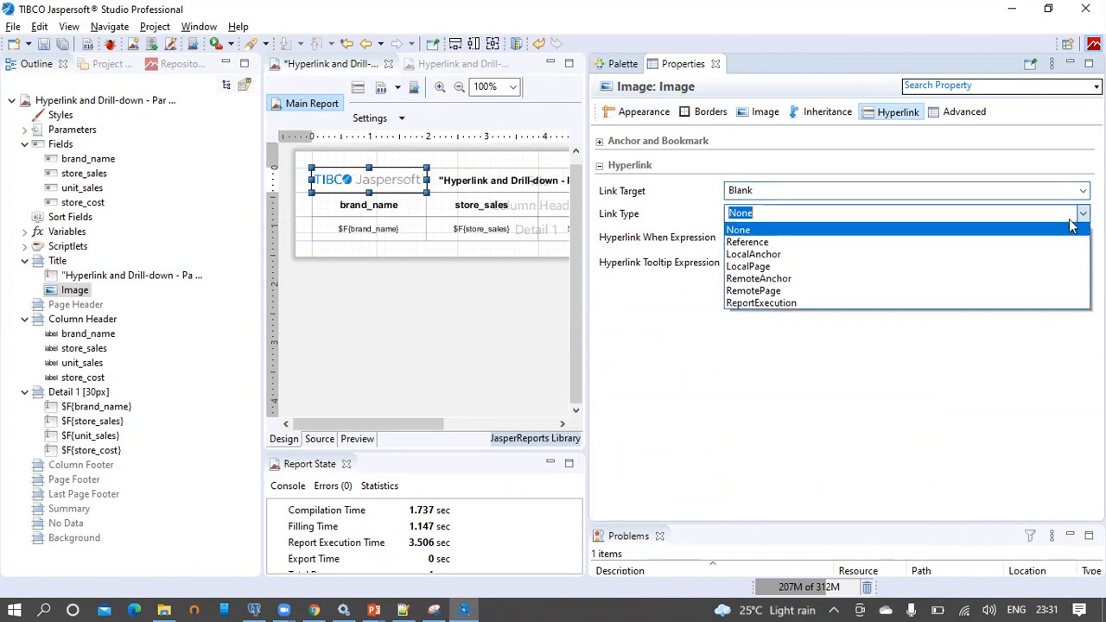
pyautogui.click(1030, 244)
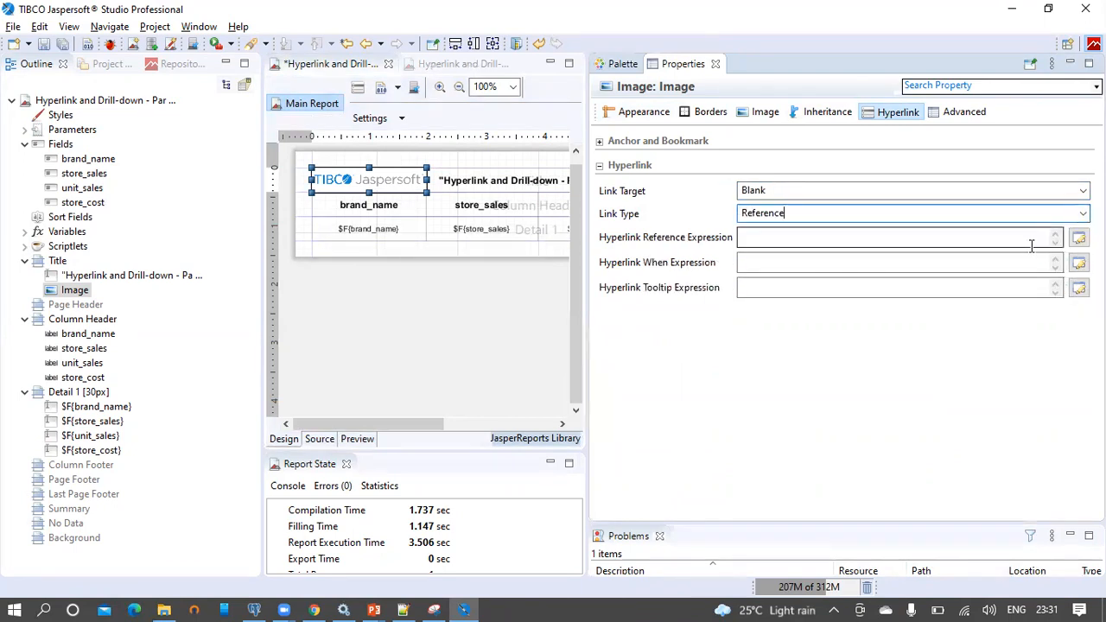
pyautogui.moveTo(609, 247)
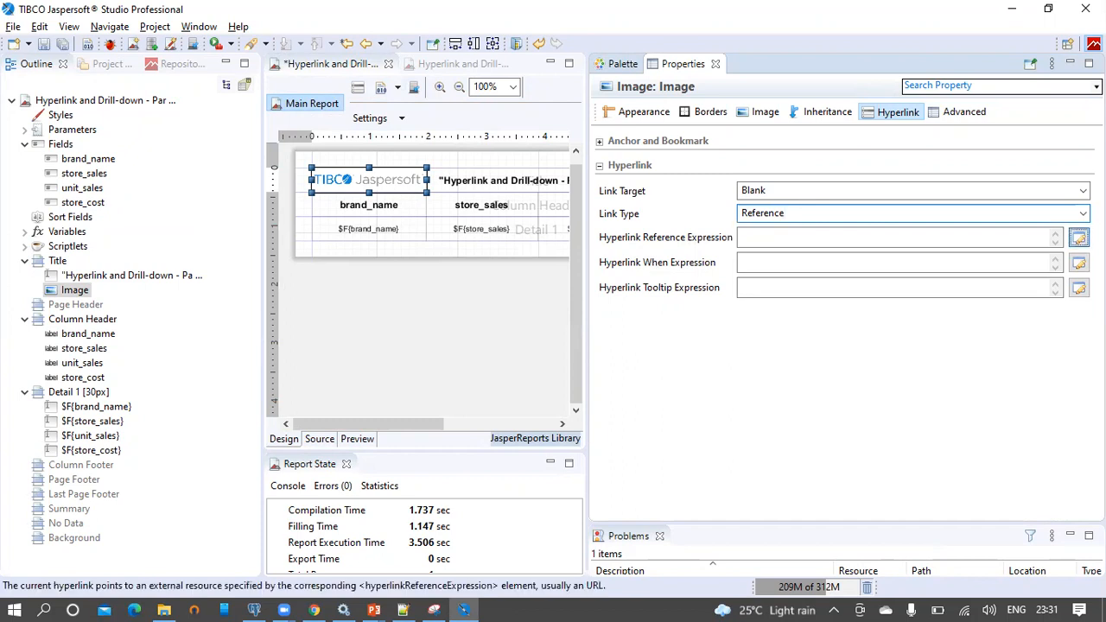
pyautogui.click(1079, 237)
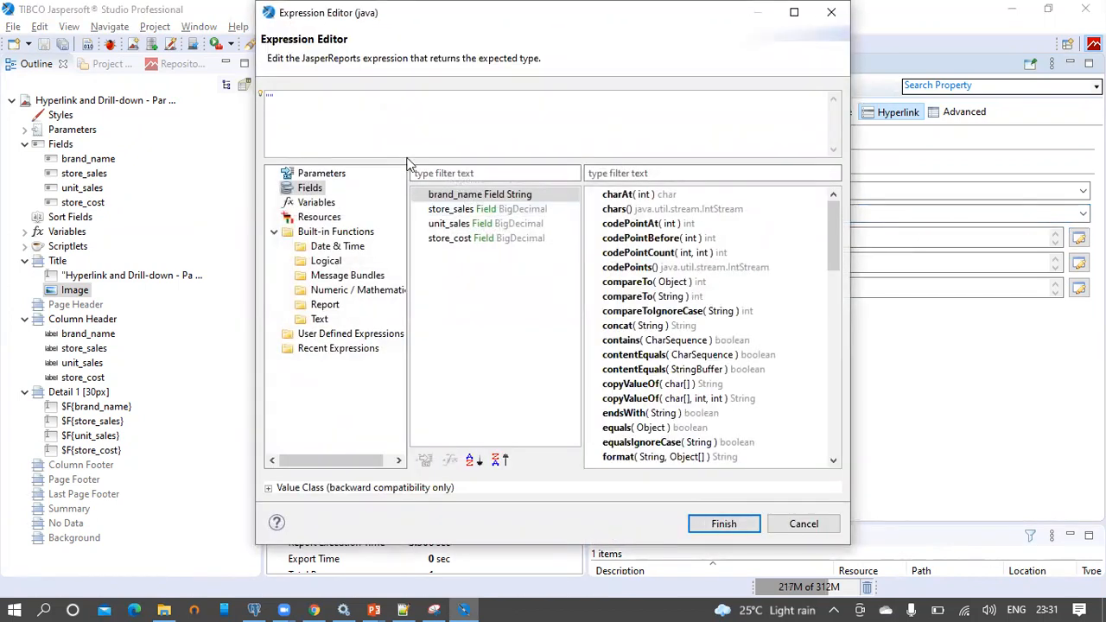
pyautogui.write('"https://www.jaspersoft.com/"')
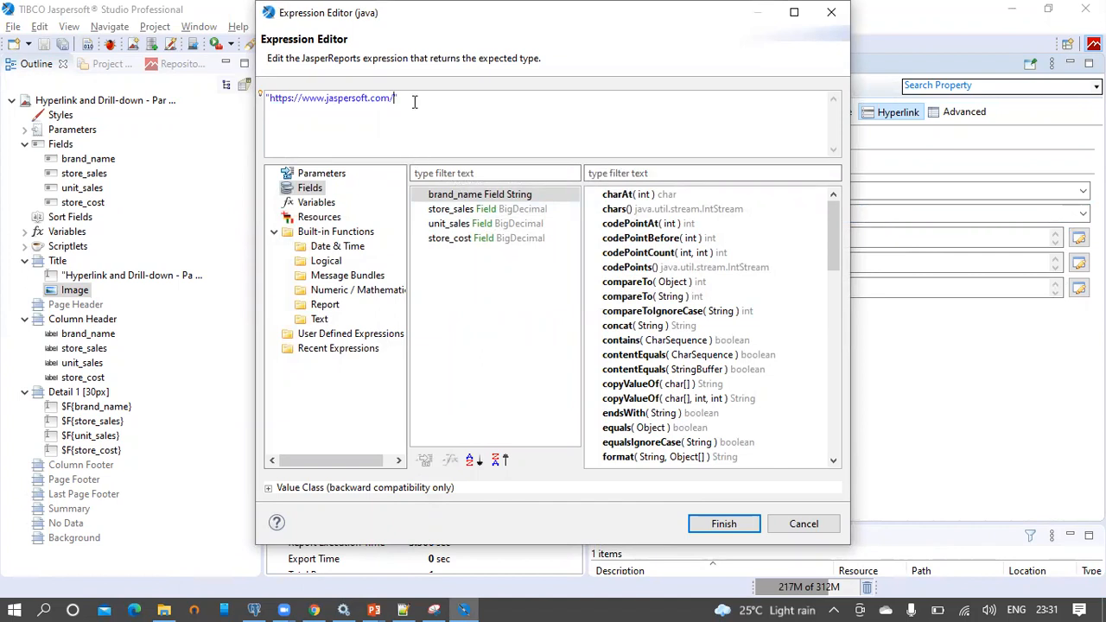
pyautogui.moveTo(394, 100); pyautogui.dragTo(269, 99)
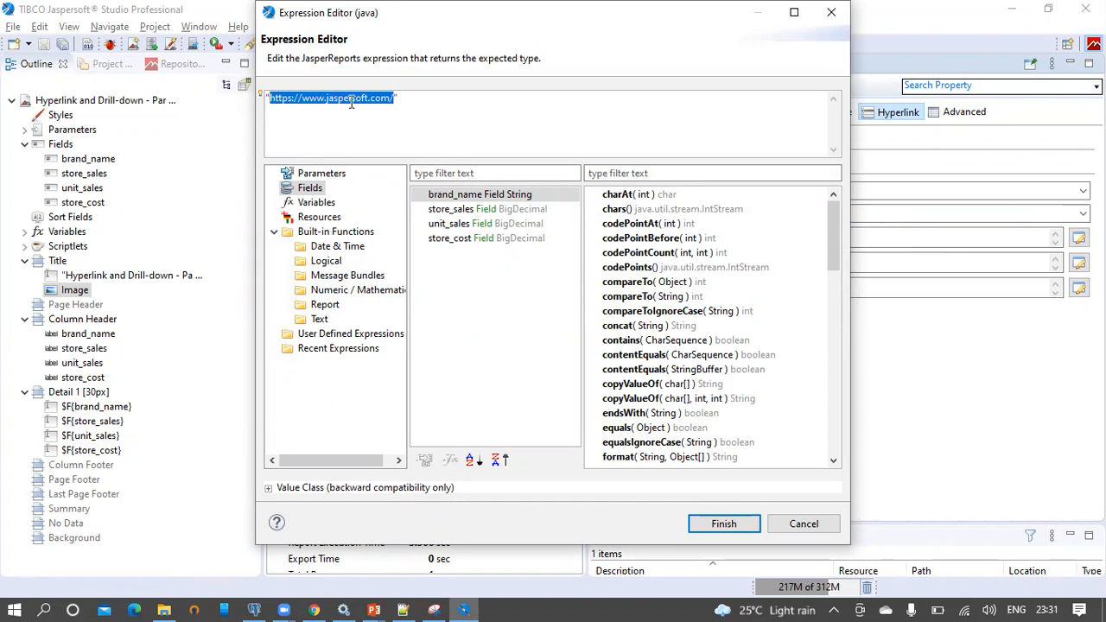
pyautogui.click(384, 100)
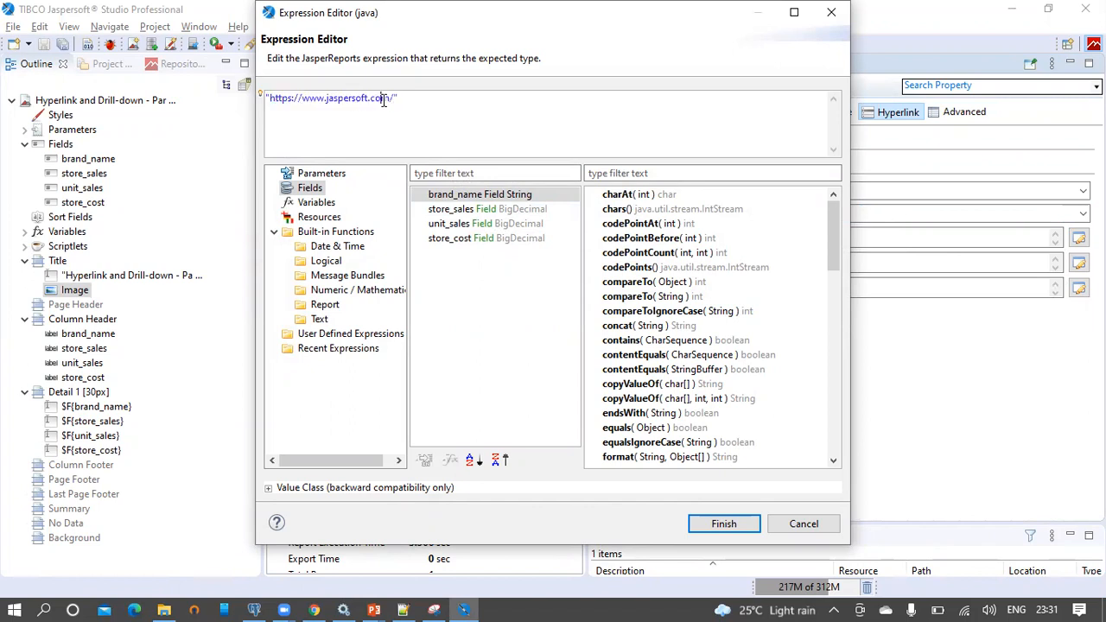
pyautogui.click(724, 524)
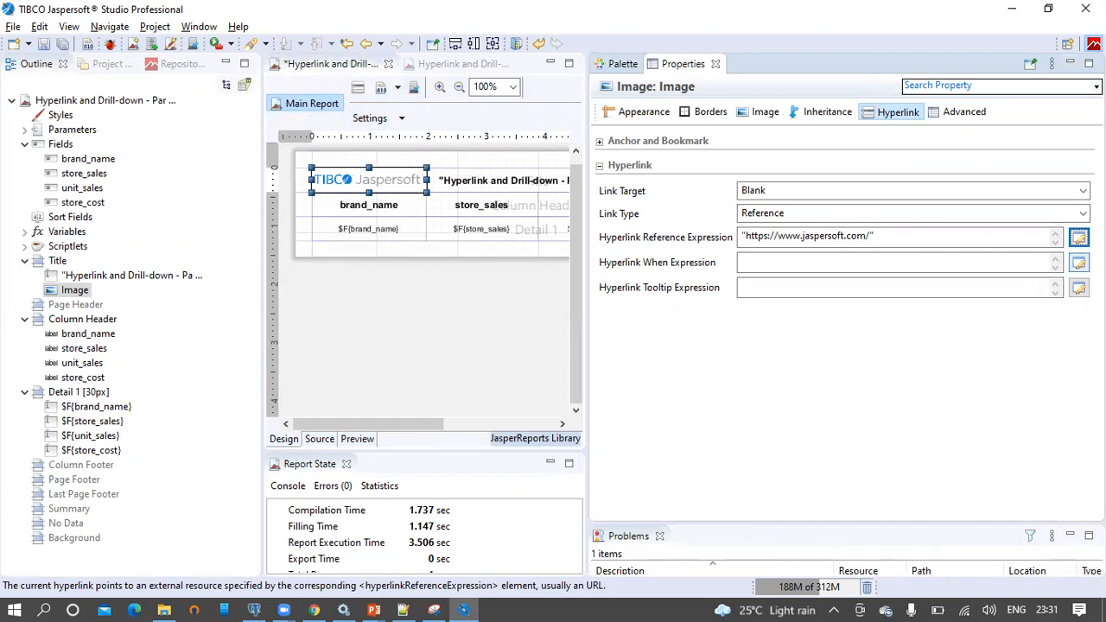
# Set the hyperlink's condition expression to false
pyautogui.click(1078, 262)
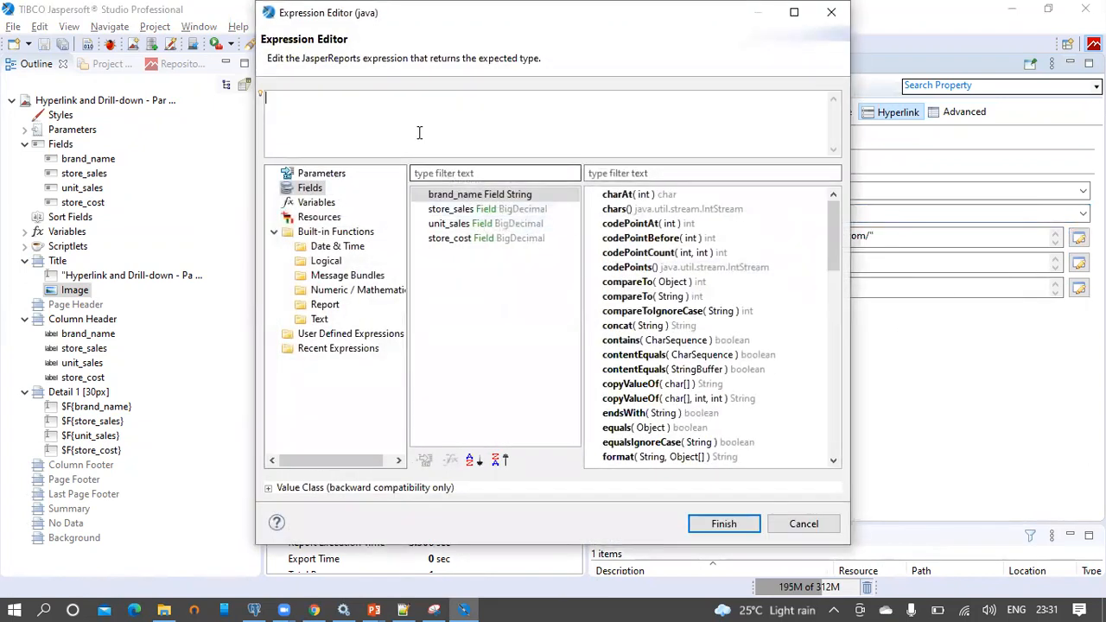
pyautogui.write('false')
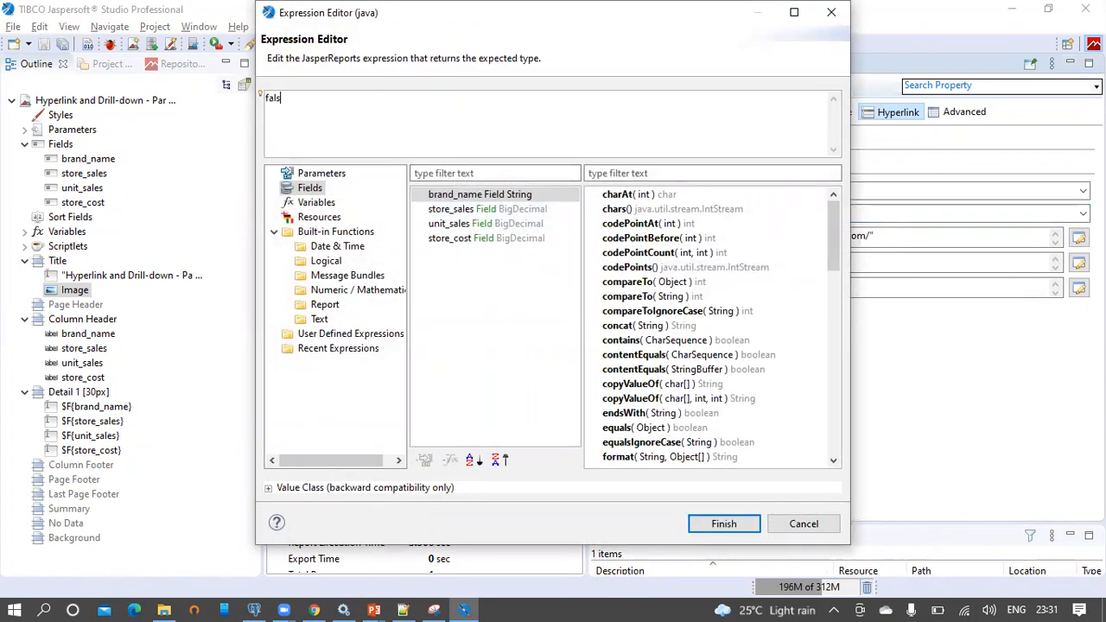
pyautogui.click(725, 524)
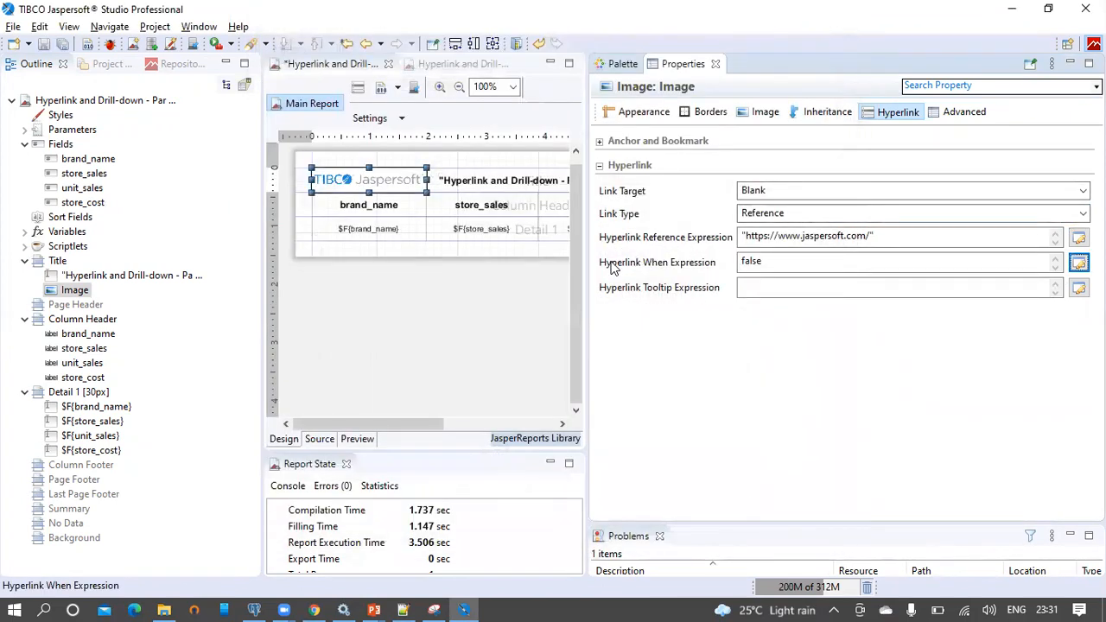
pyautogui.click(772, 263)
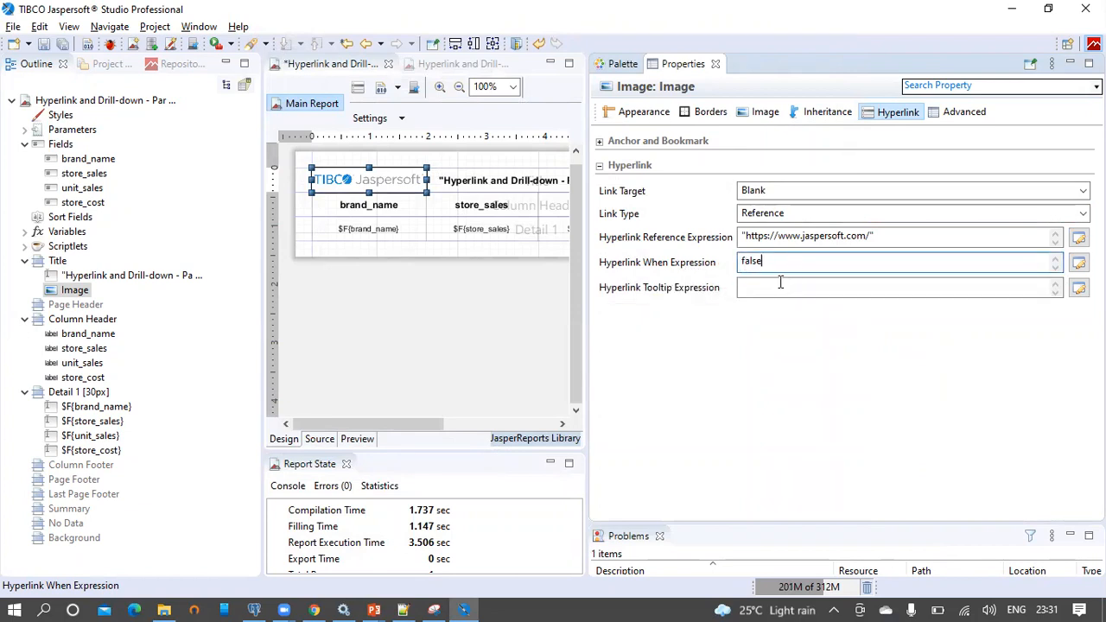
# Set the hyperlink tooltip expression to "TIBCO" and save the parent report
pyautogui.click(777, 286)
pyautogui.write('"')
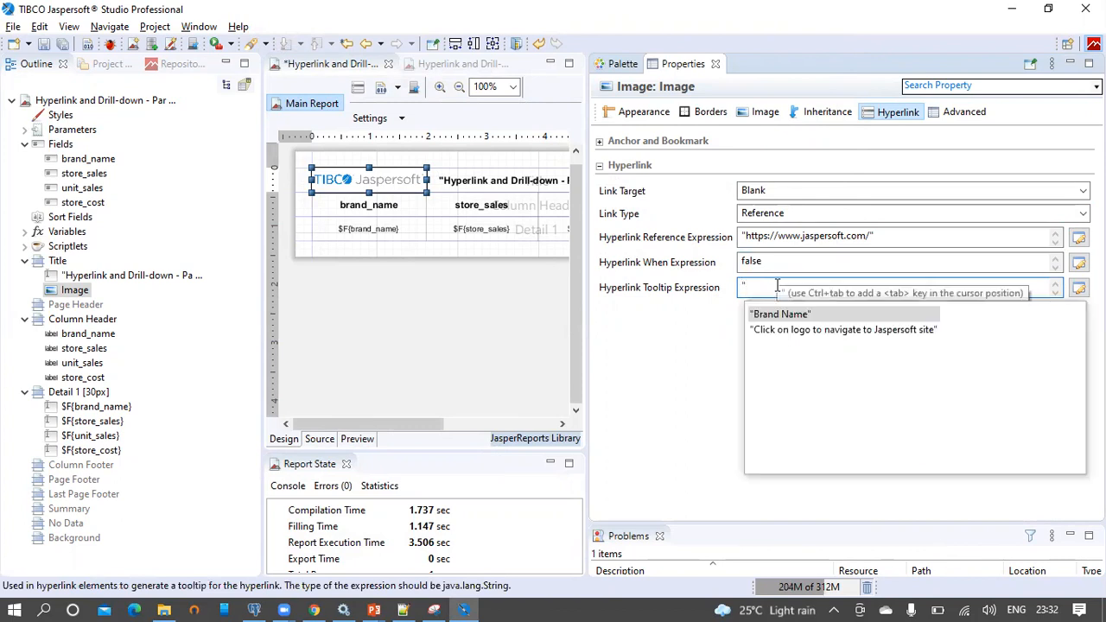
pyautogui.write('TIBCO"')
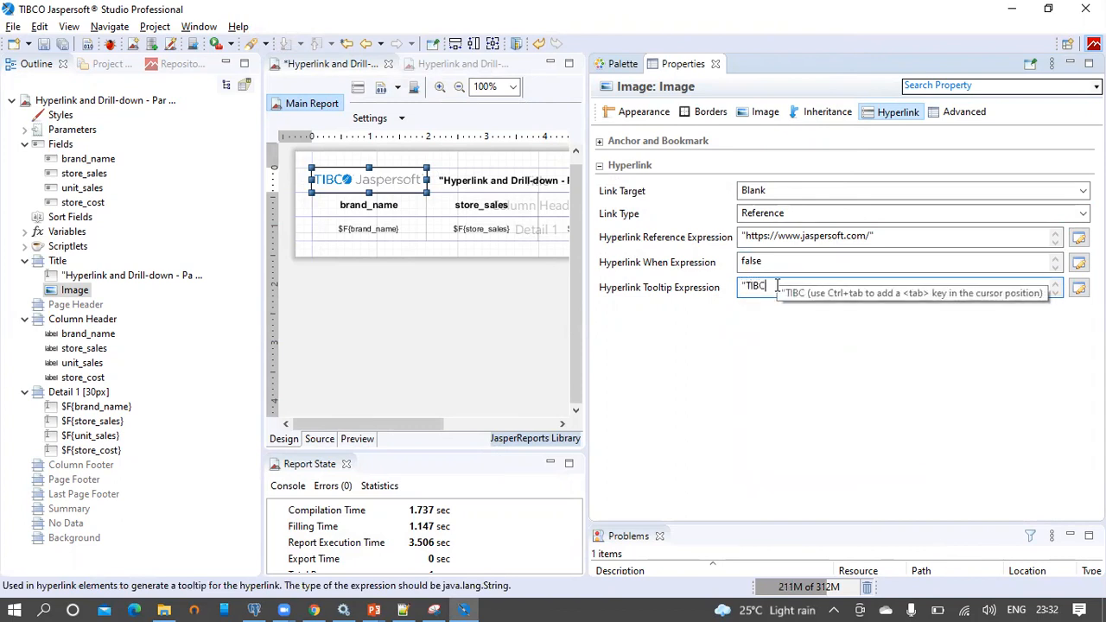
pyautogui.click(45, 43)
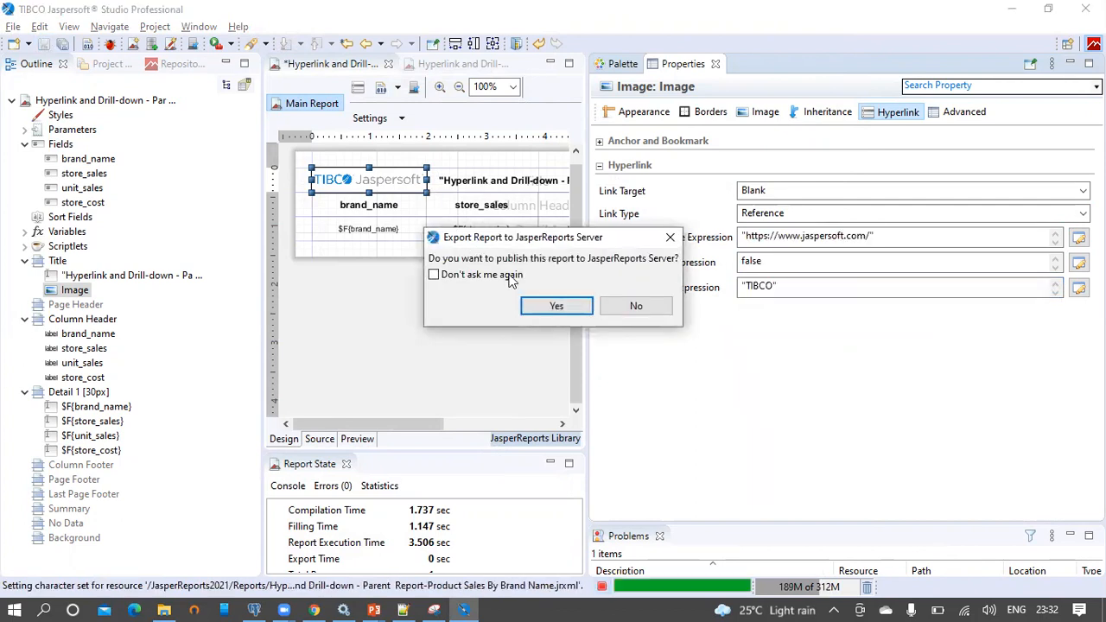
# Publish the parent report and tibco.png to the JasperReports2021 Reports folder
pyautogui.click(552, 303)
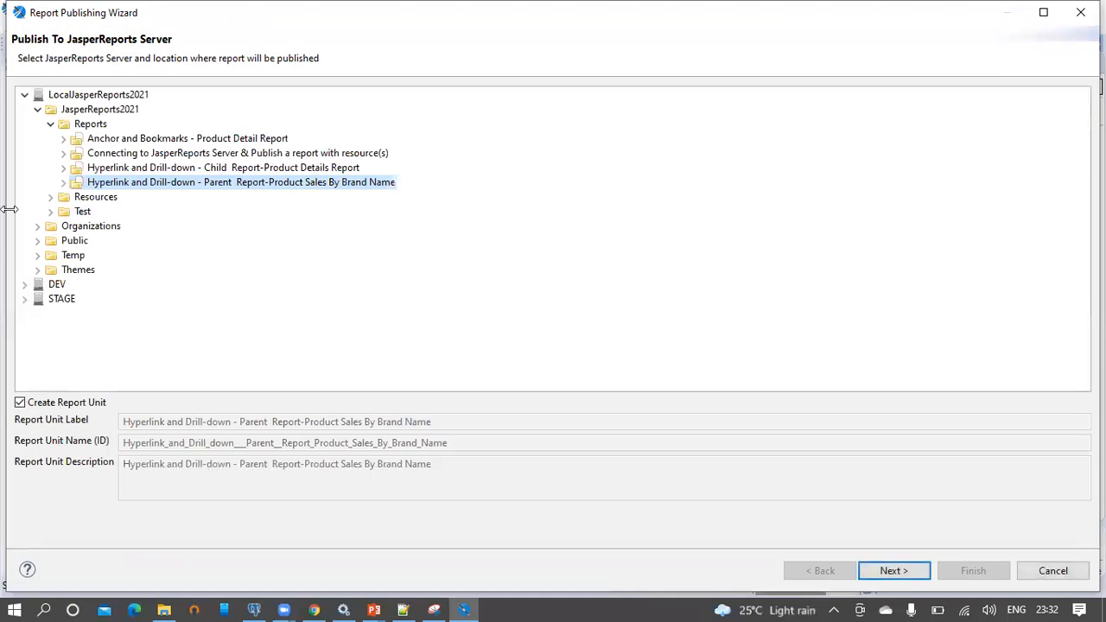
pyautogui.click(887, 573)
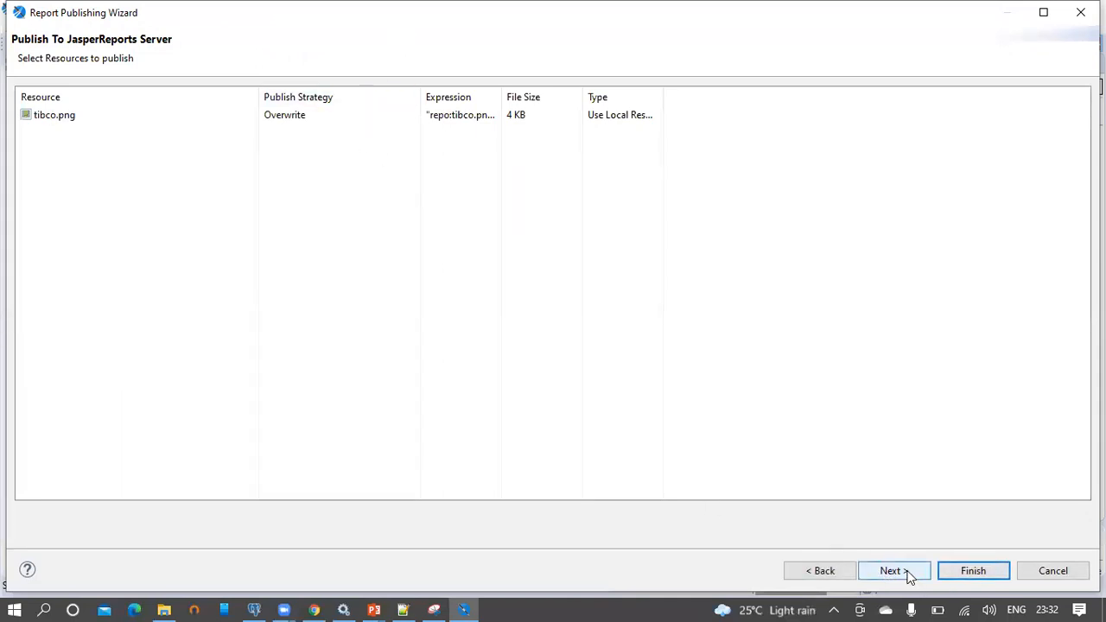
pyautogui.click(896, 577)
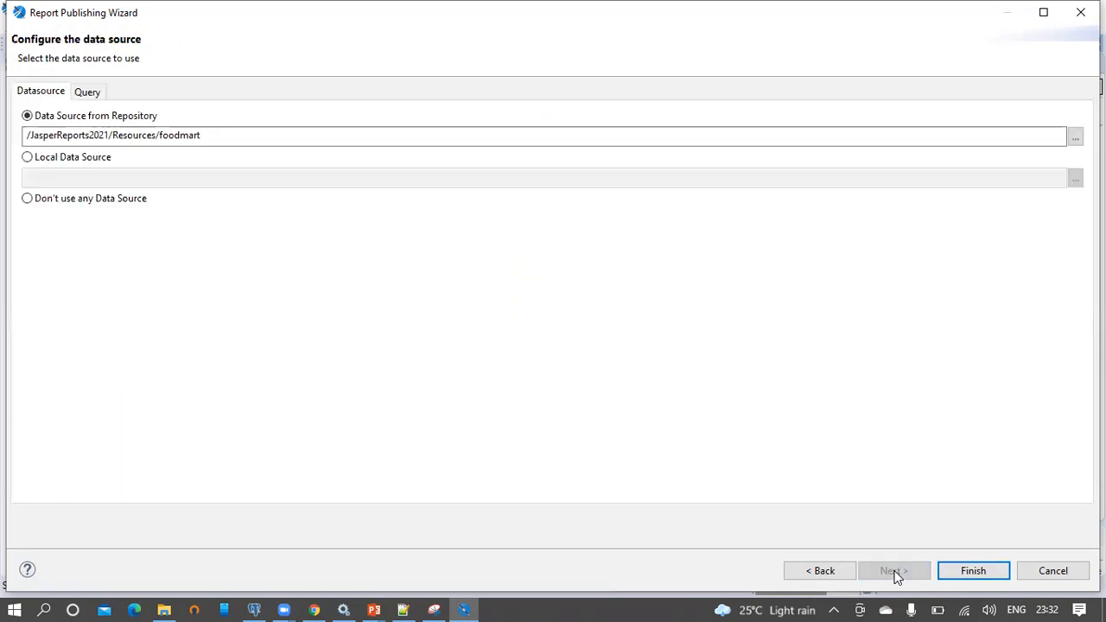
pyautogui.click(975, 571)
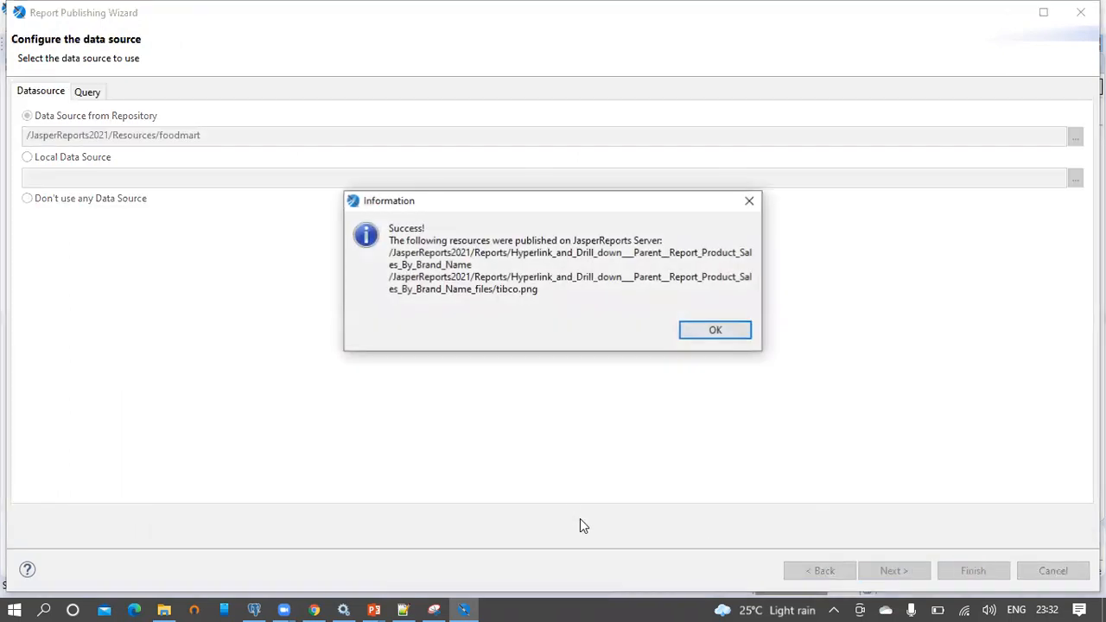
pyautogui.click(716, 330)
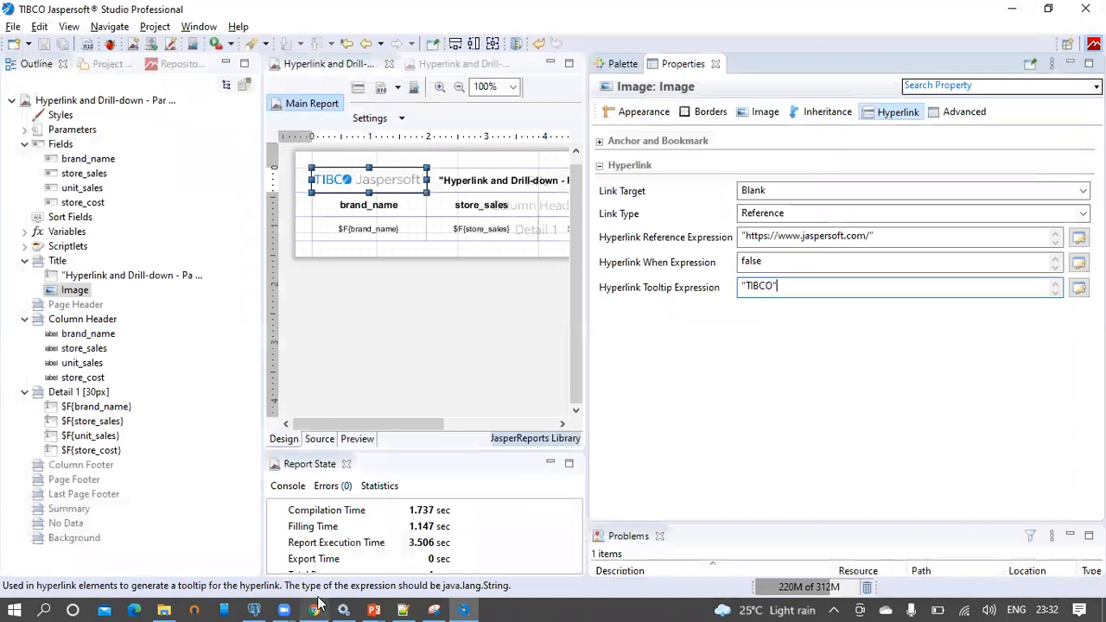
pyautogui.click(314, 610)
# Reload the parent report in the browser to see the TIBCO Jaspersoft logo beside the title
pyautogui.click(449, 14)
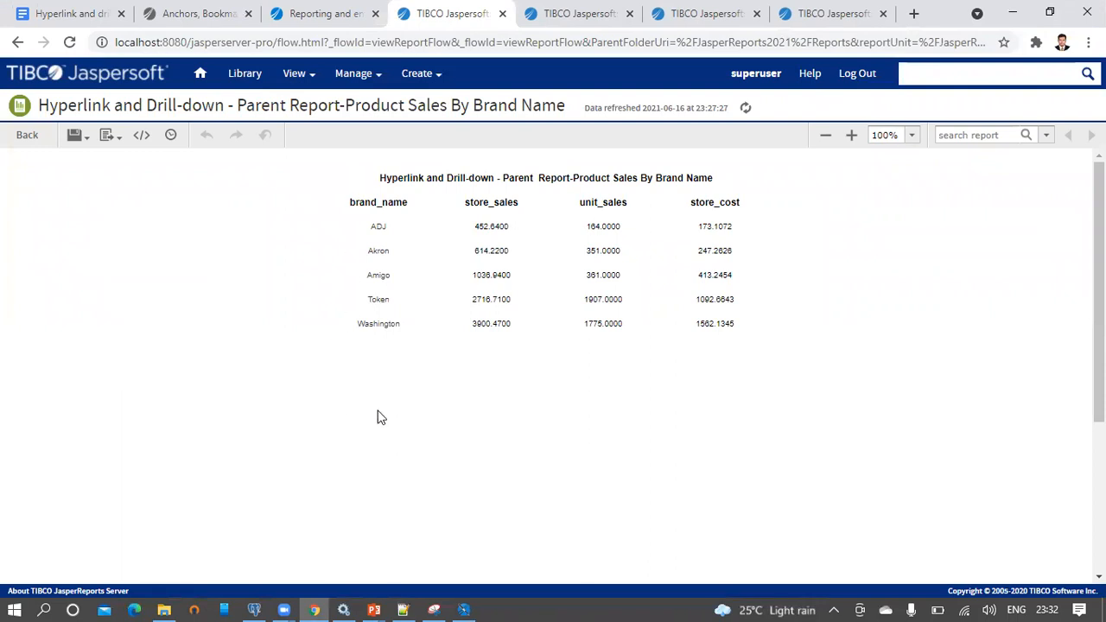
pyautogui.click(517, 41)
pyautogui.press('Return')
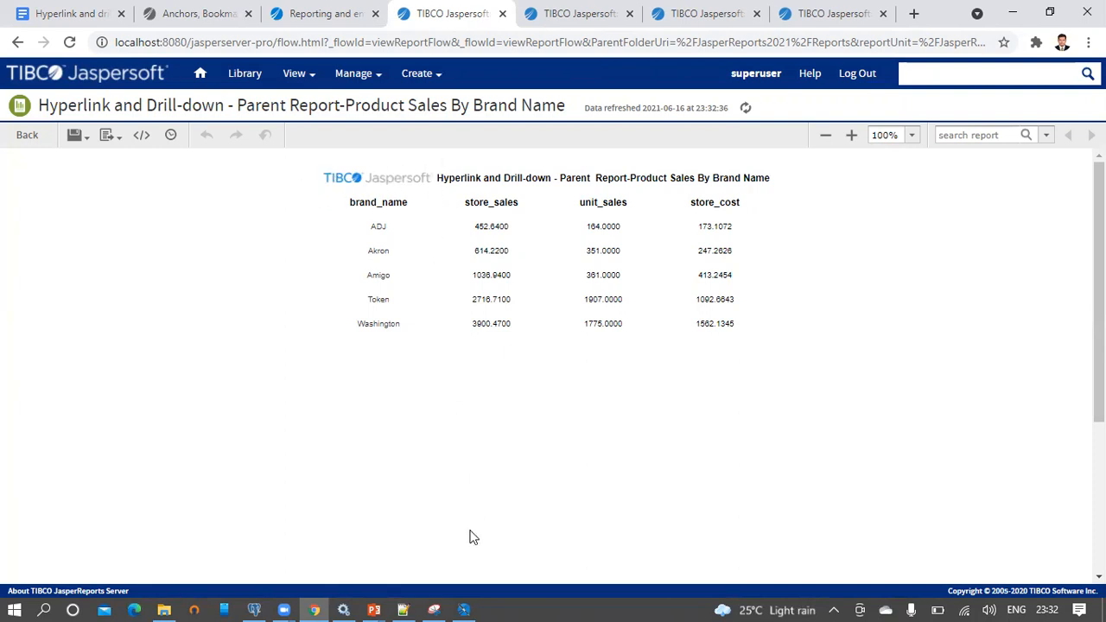
pyautogui.click(465, 610)
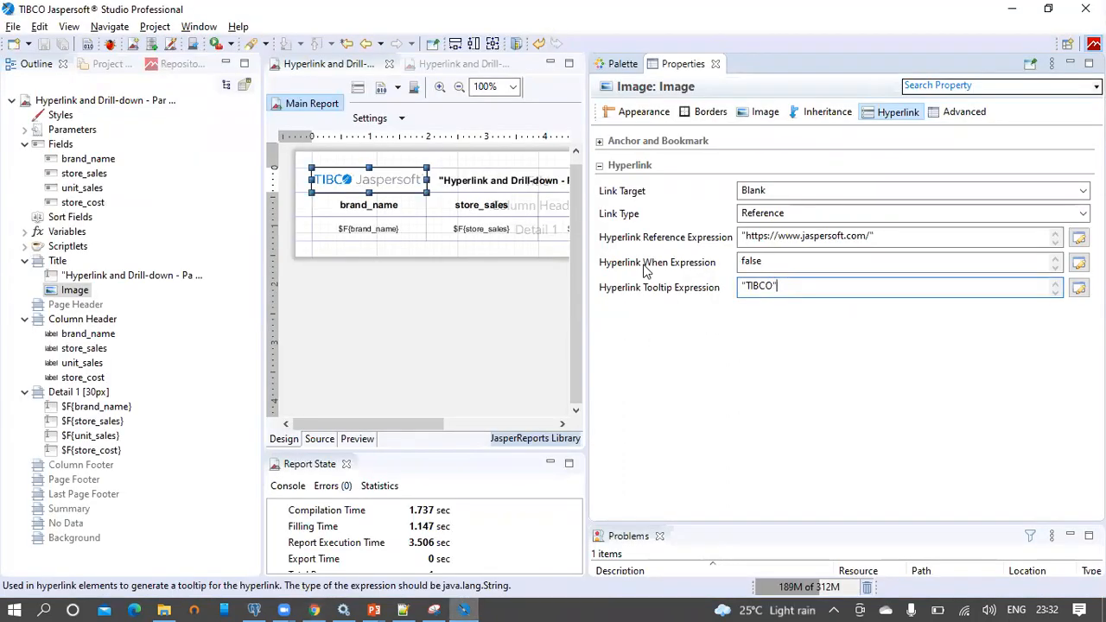
pyautogui.doubleClick(782, 260)
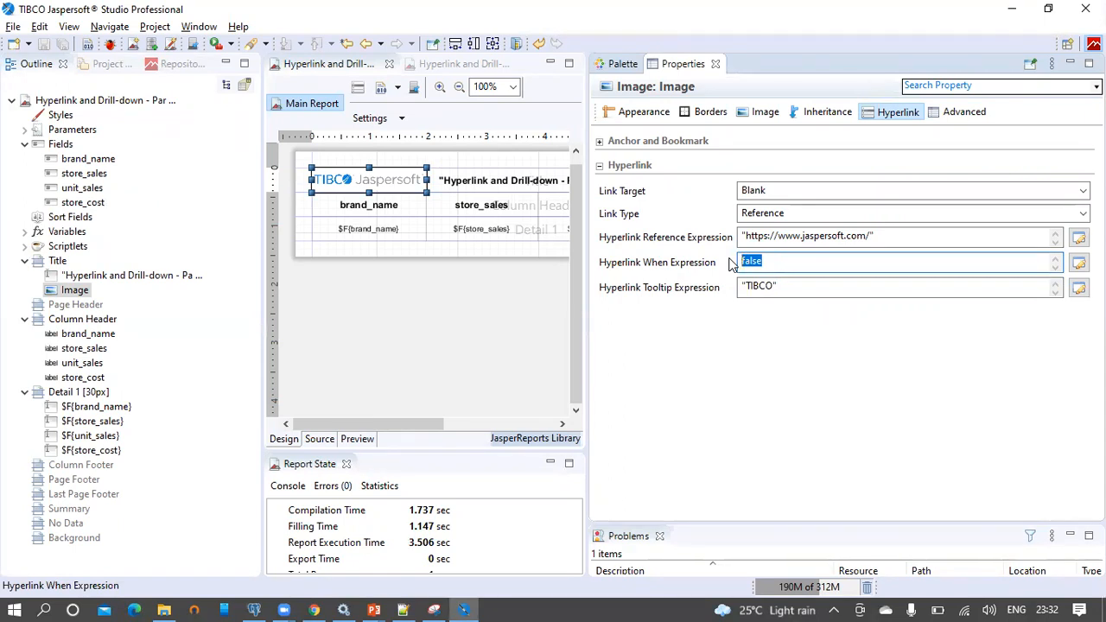
# Change the logo's Hyperlink When Expression from false to true
pyautogui.press('BackSpace')
pyautogui.write('true')
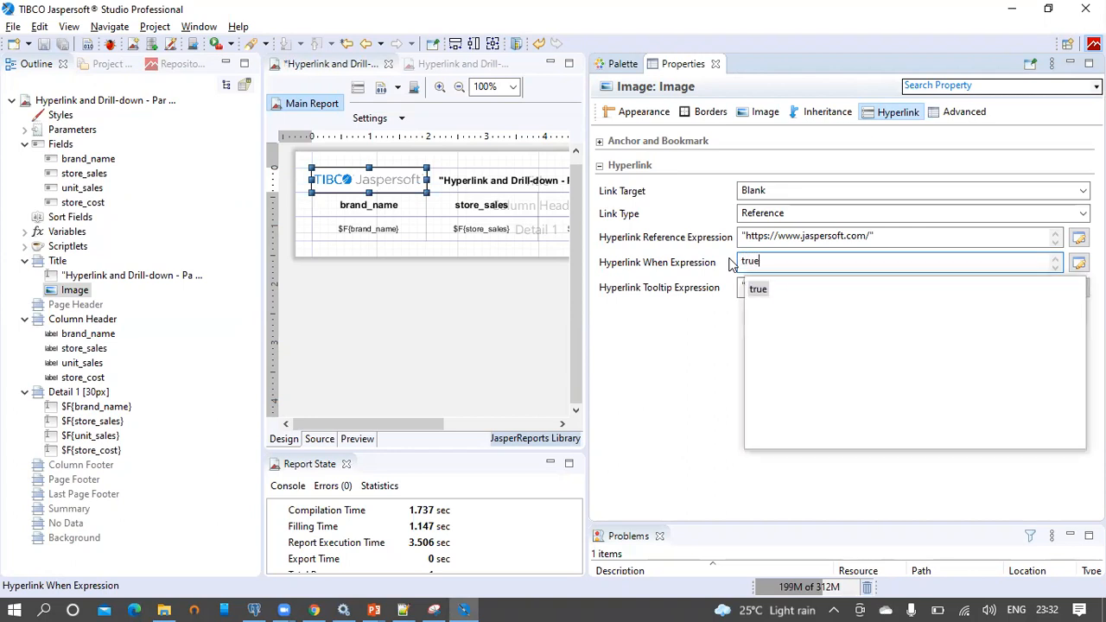
pyautogui.click(812, 240)
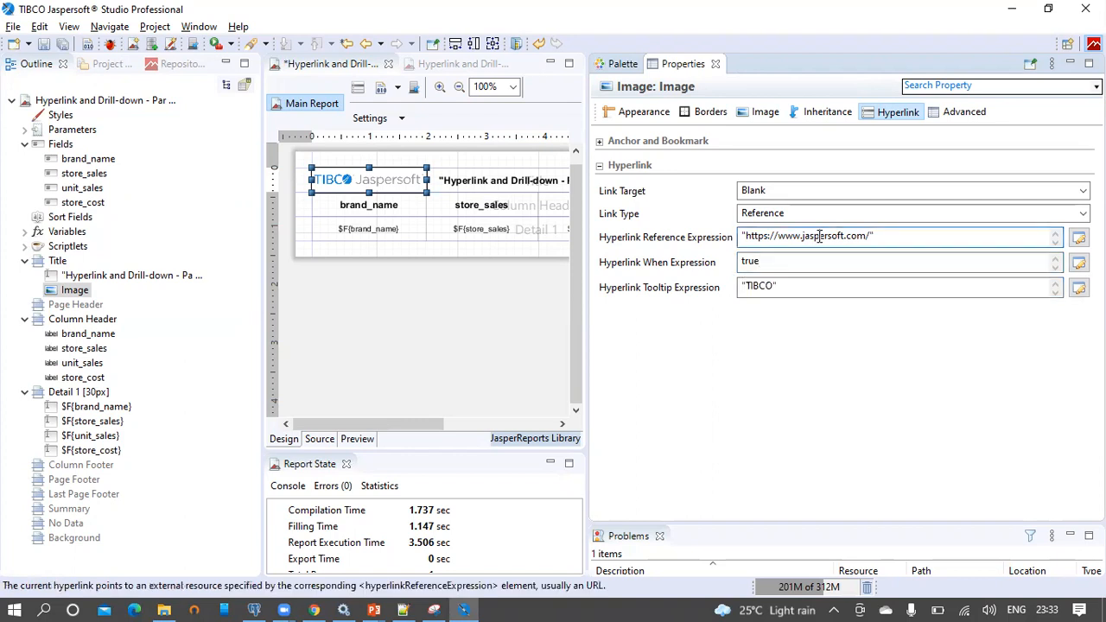
pyautogui.click(770, 262)
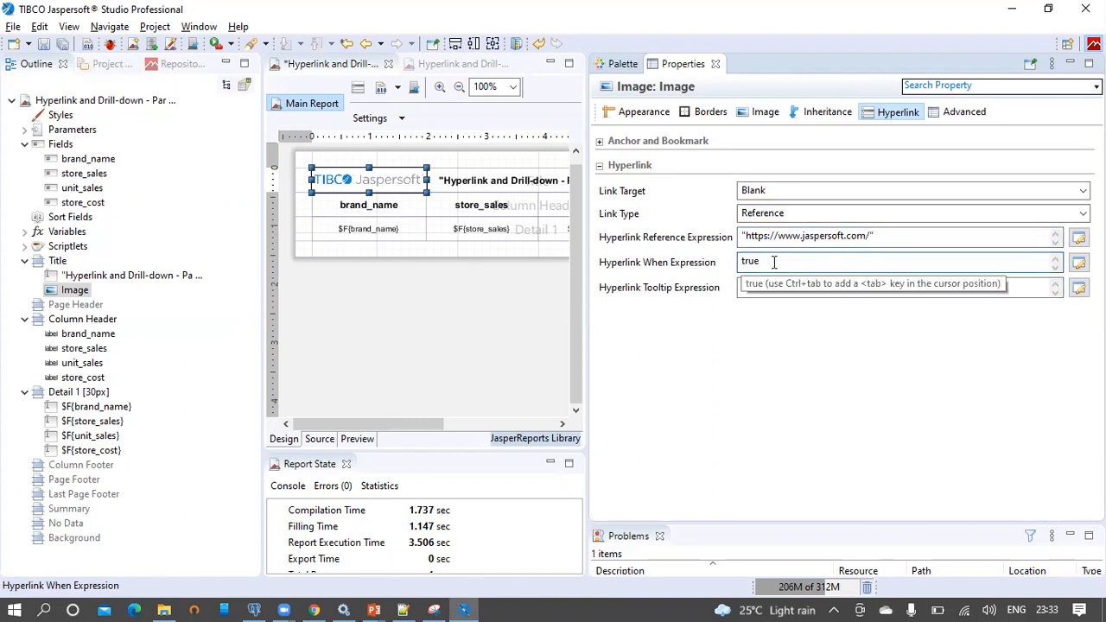
# Save the report and republish it to JasperReports Server
pyautogui.click(45, 45)
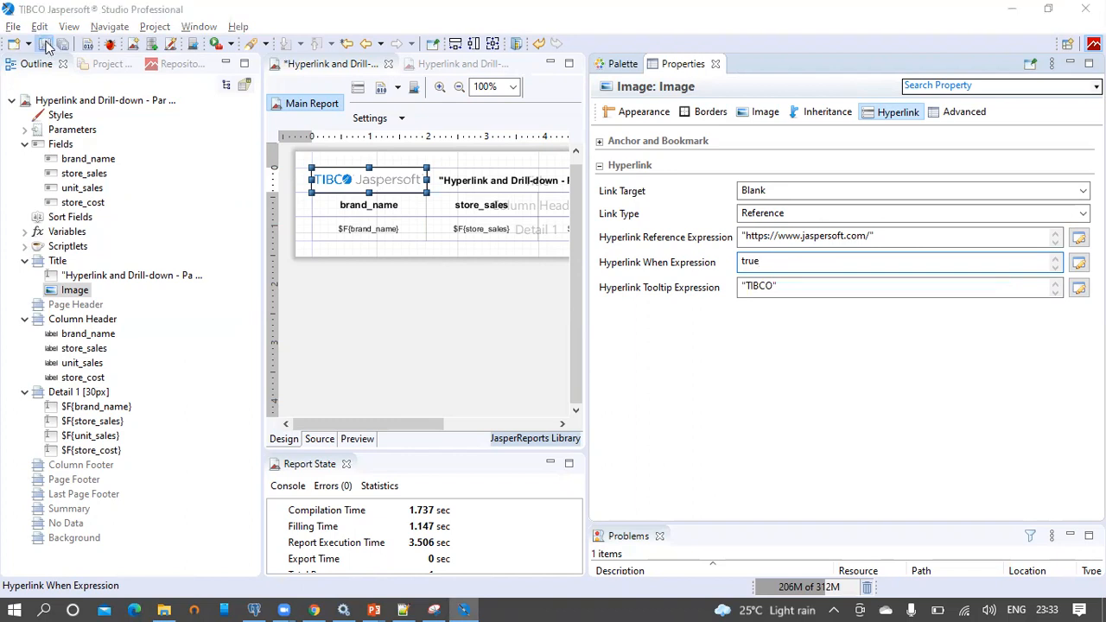
pyautogui.click(549, 307)
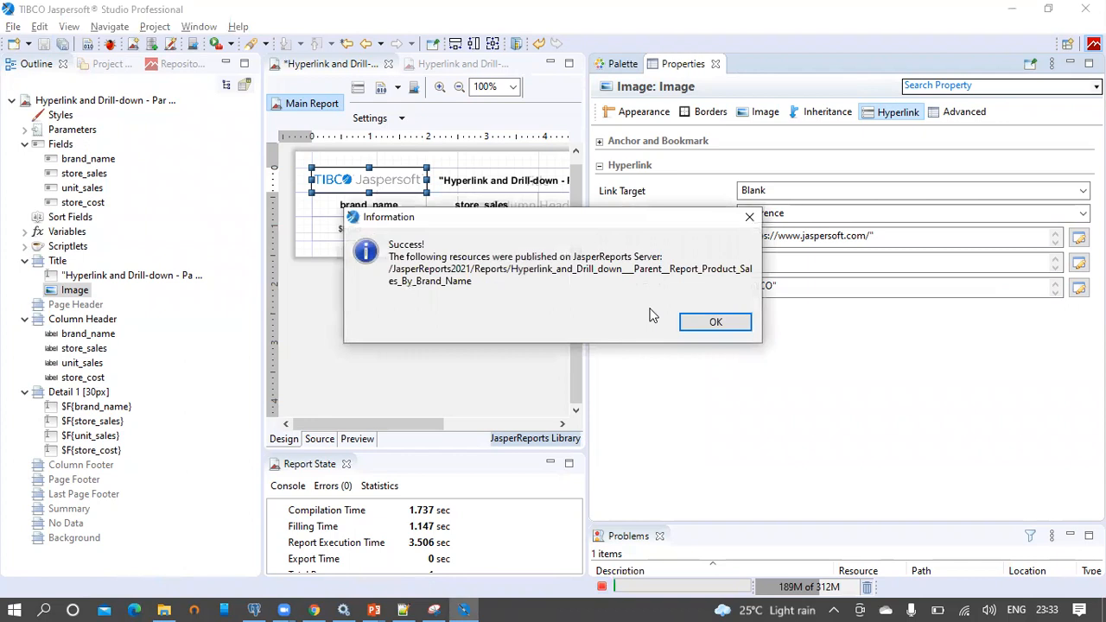
pyautogui.click(714, 322)
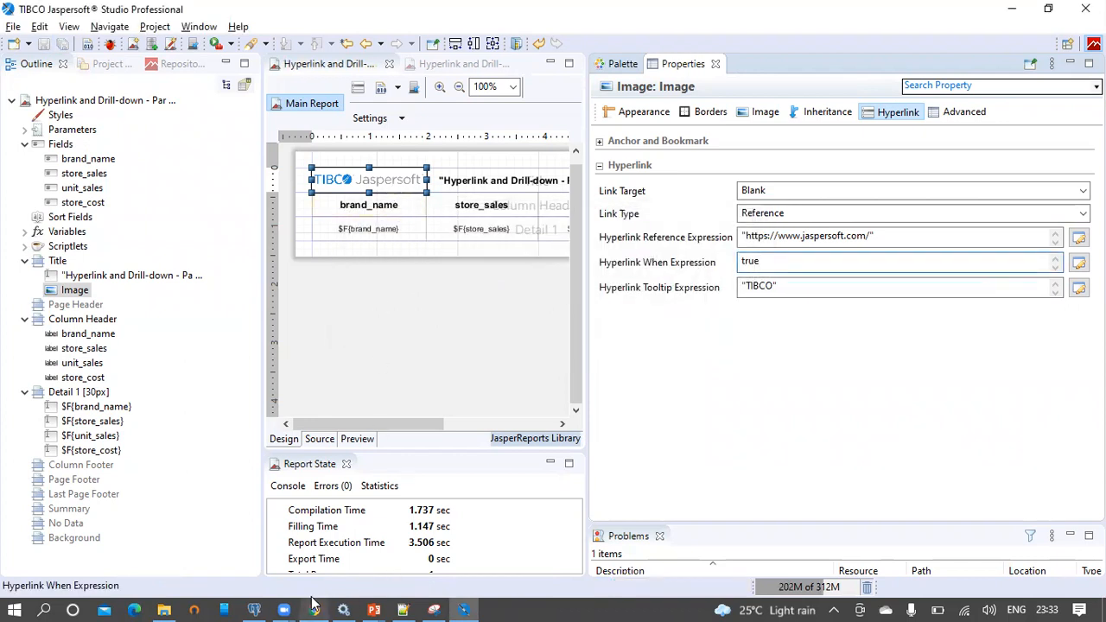
# Reload the parent report in the browser and follow the logo link to jaspersoft.com
pyautogui.click(315, 605)
pyautogui.click(571, 43)
pyautogui.press('Return')
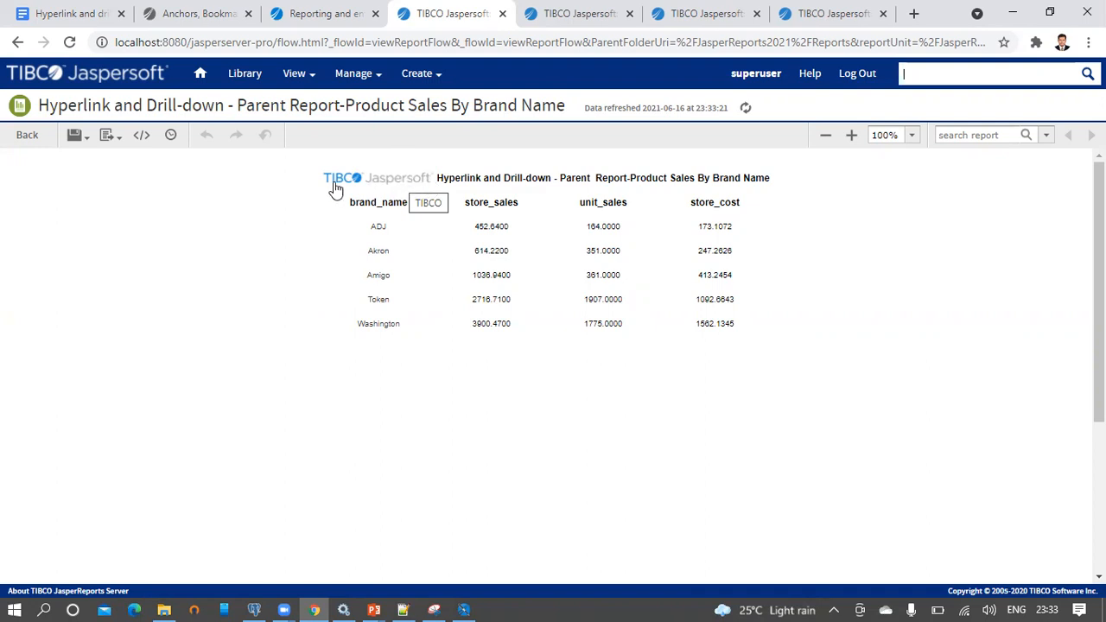
pyautogui.click(404, 183)
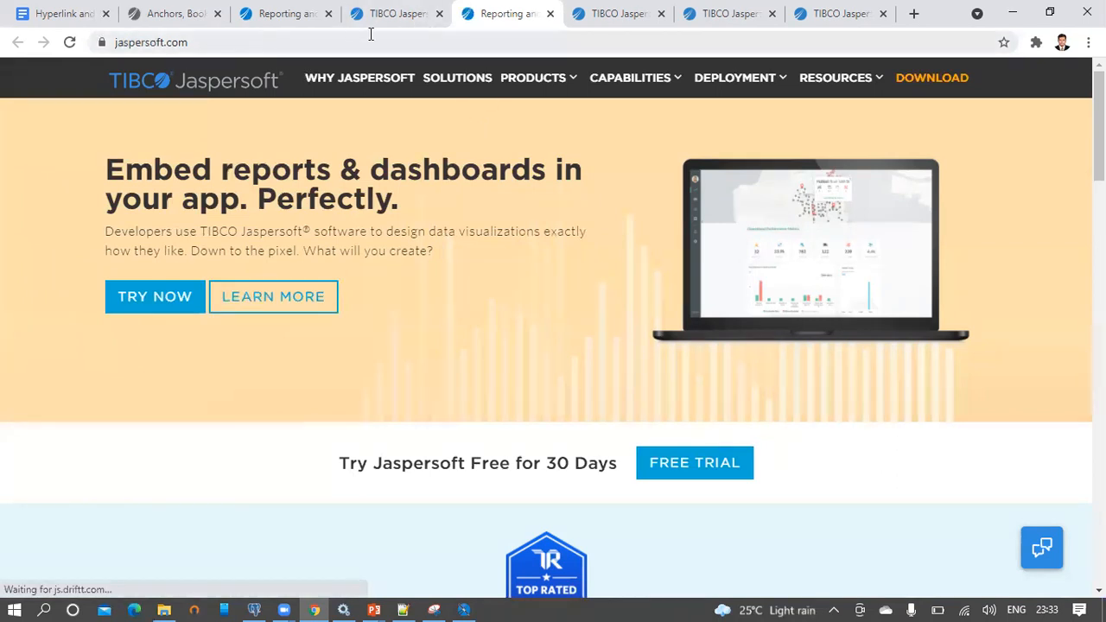
# Return to the parent report tab, then resume the slide show on the Agenda slide
pyautogui.click(391, 13)
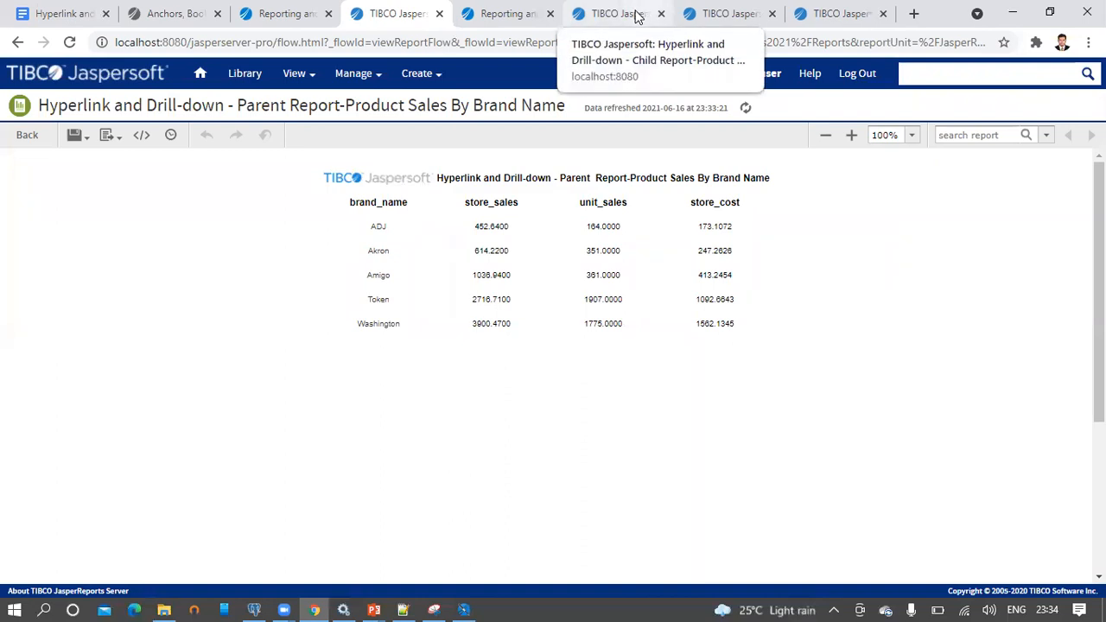
pyautogui.click(374, 607)
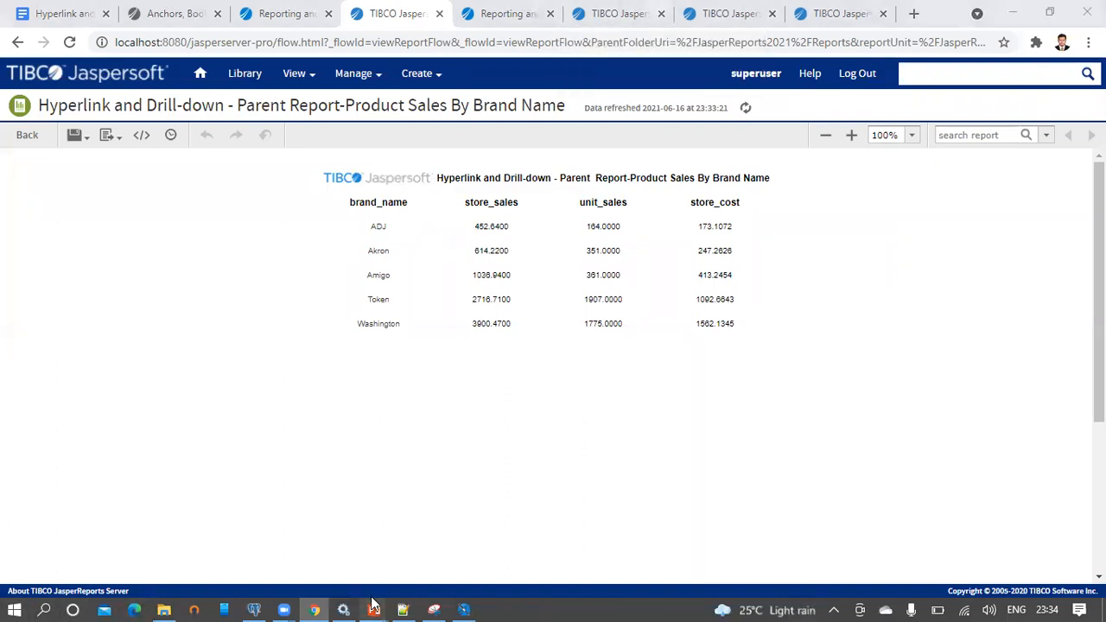
pyautogui.click(437, 545)
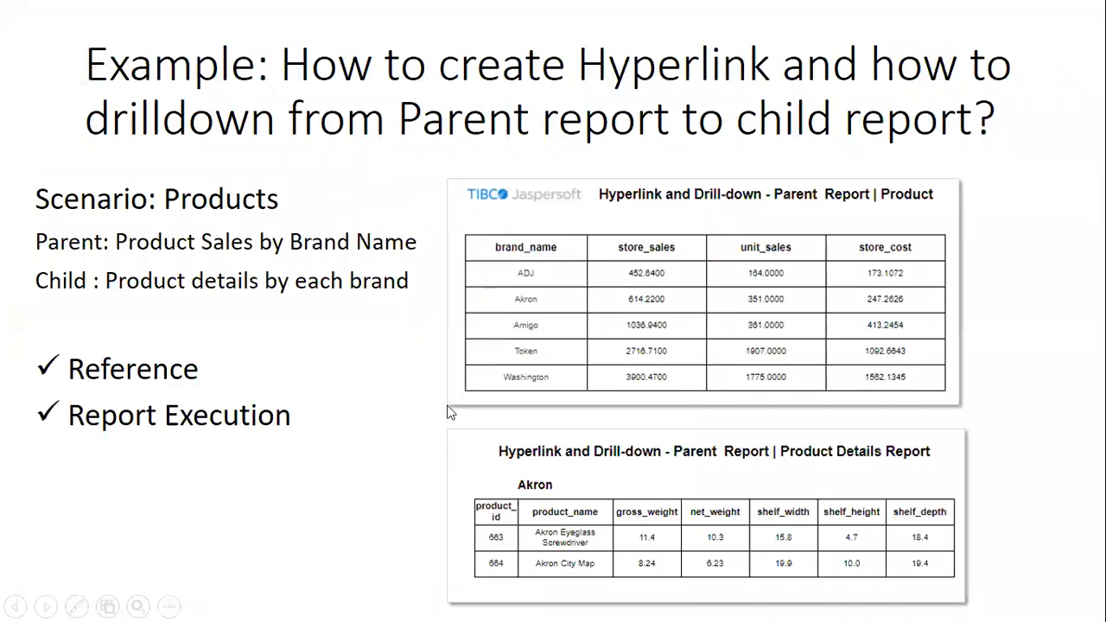
pyautogui.click(448, 403)
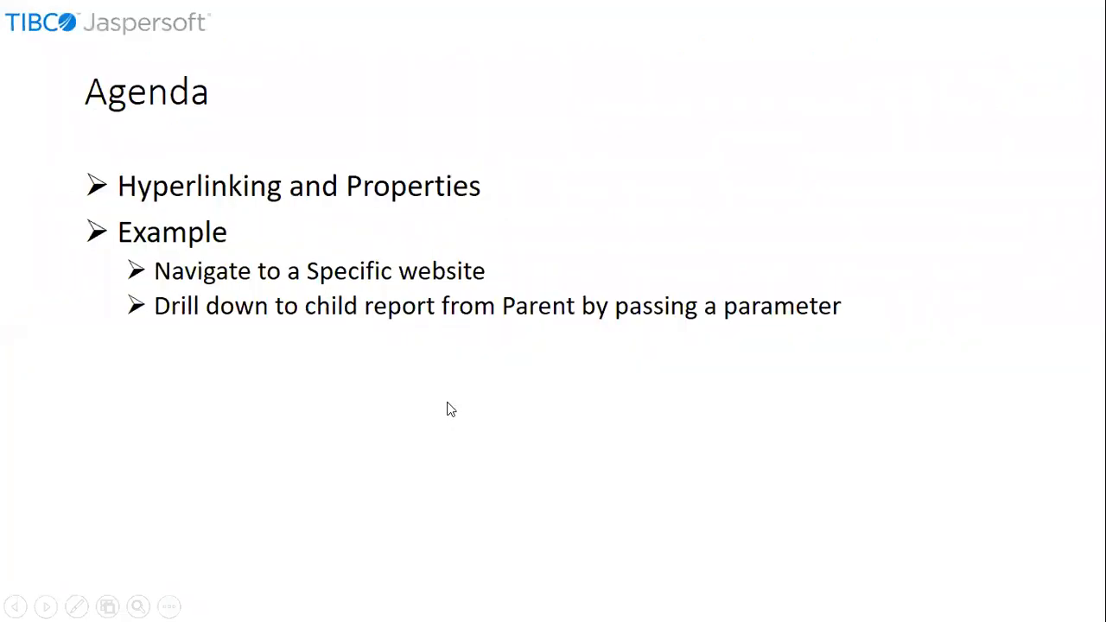